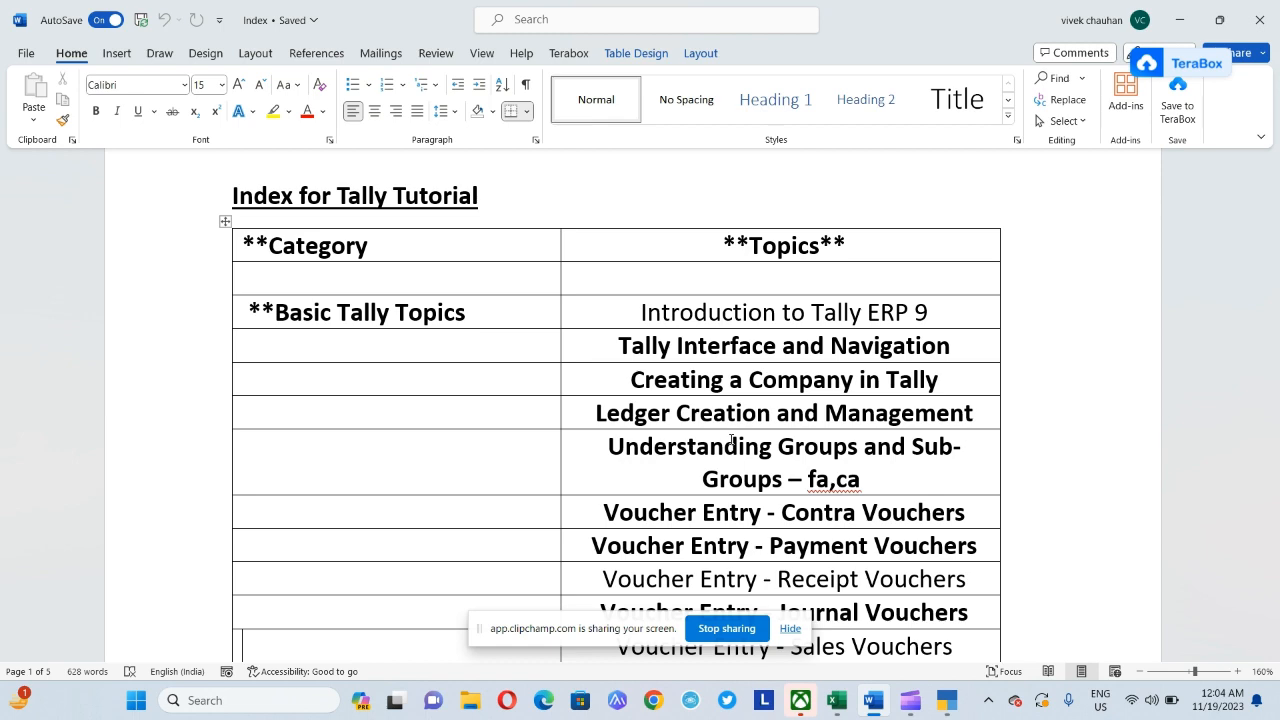
Switch to the tally hospital workbook in Excel and go to the MRN header of the sales register on Sheet1
key(alt+Tab)
key(alt+Tab)
key(alt+Tab)
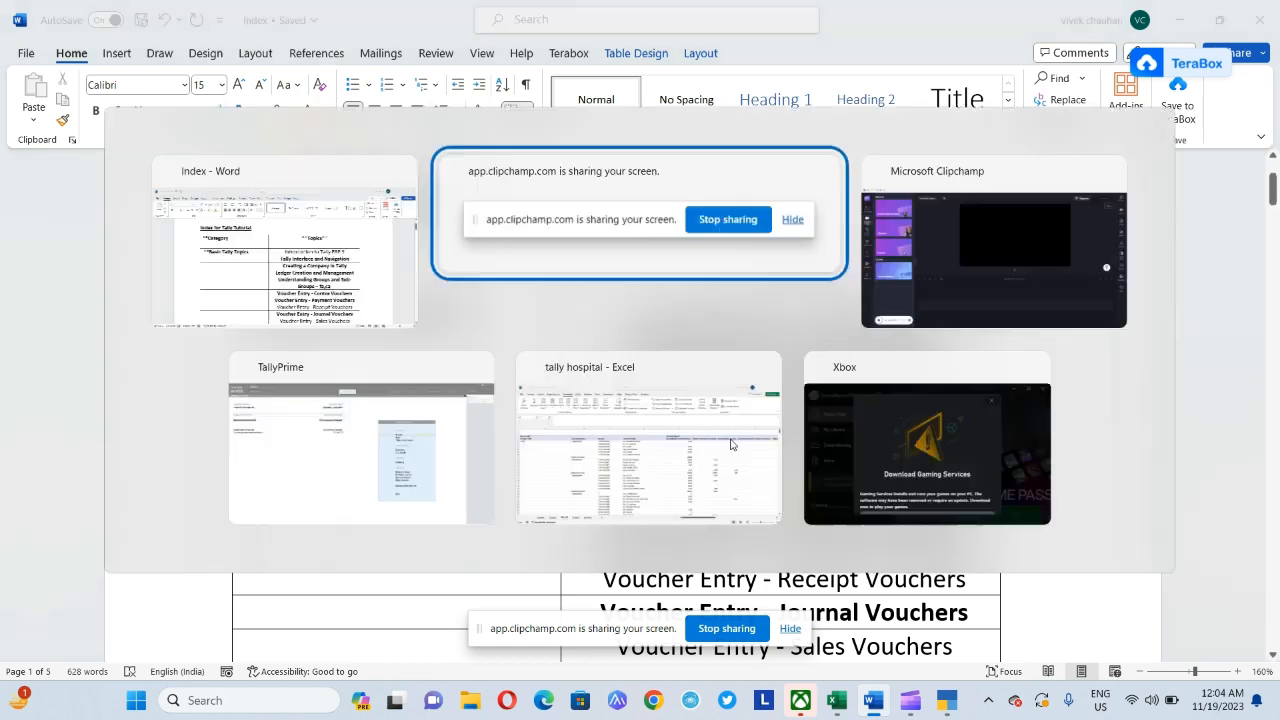
click(730, 444)
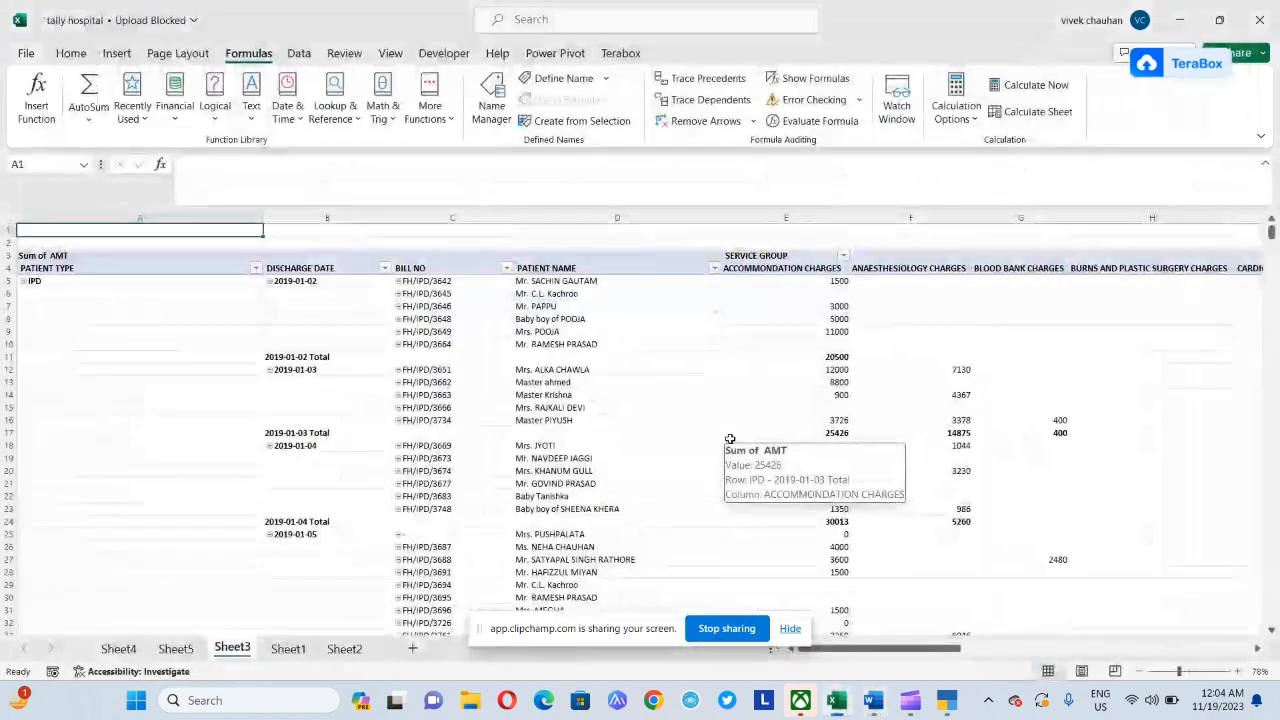
key(ctrl+Page_Down)
key(Up)
key(ctrl+Left)
key(Down)
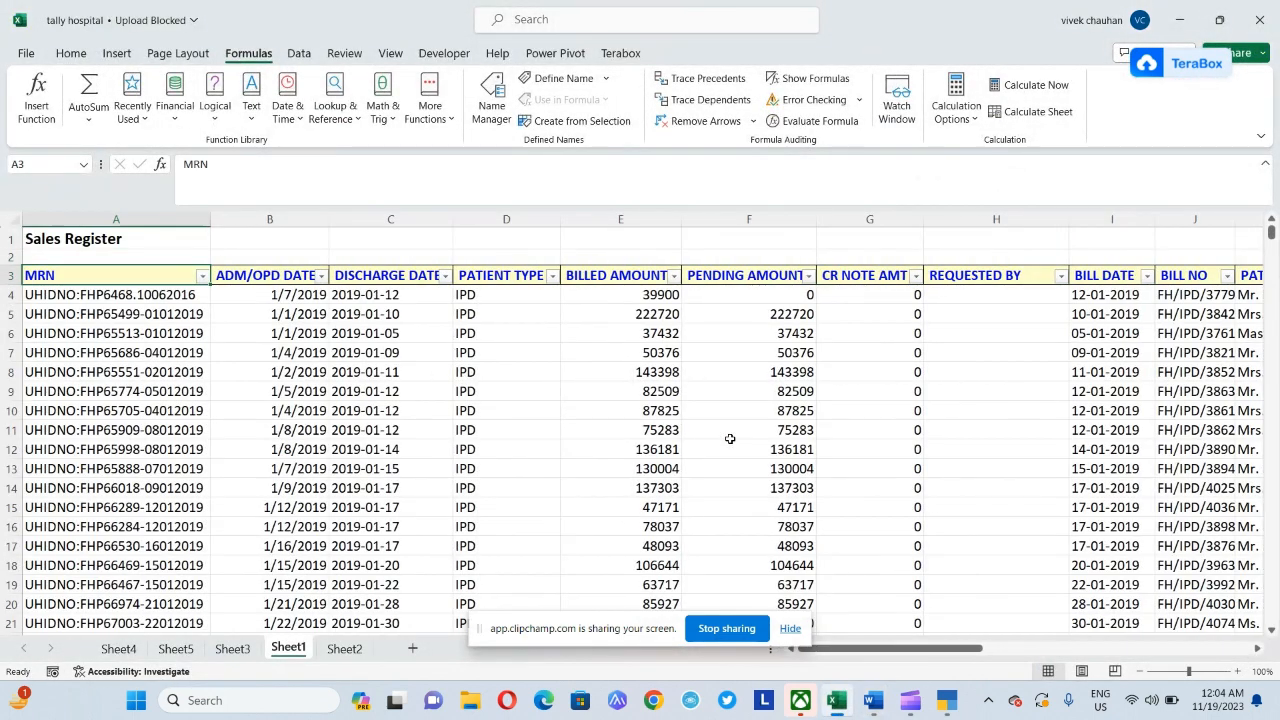
Check the filter choices of the PATIENT TYPE column in the sales register
key(Down)
key(Up)
key(Right)
key(Right)
key(Right)
key(alt+Down)
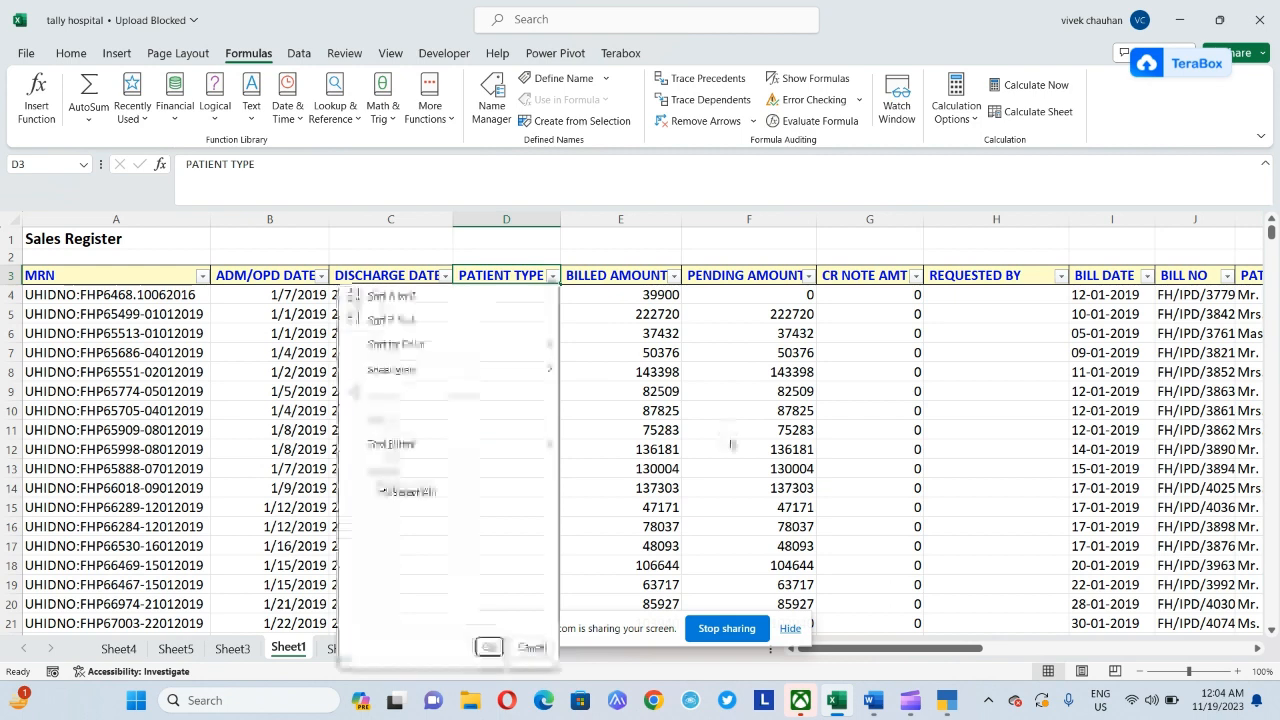
key(Escape)
Examine the first record's MRN, admission date, discharge date and patient type in row 4
key(Down)
key(Left)
key(Left)
key(Left)
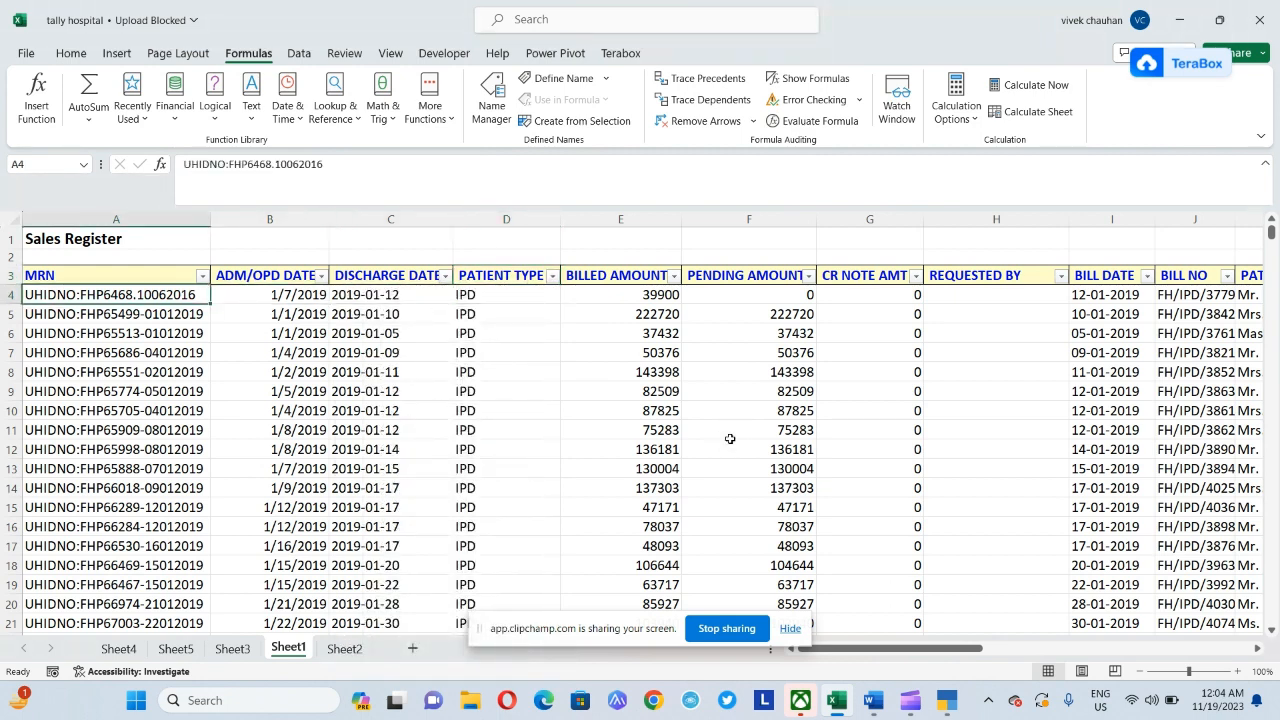
key(Right)
key(Right)
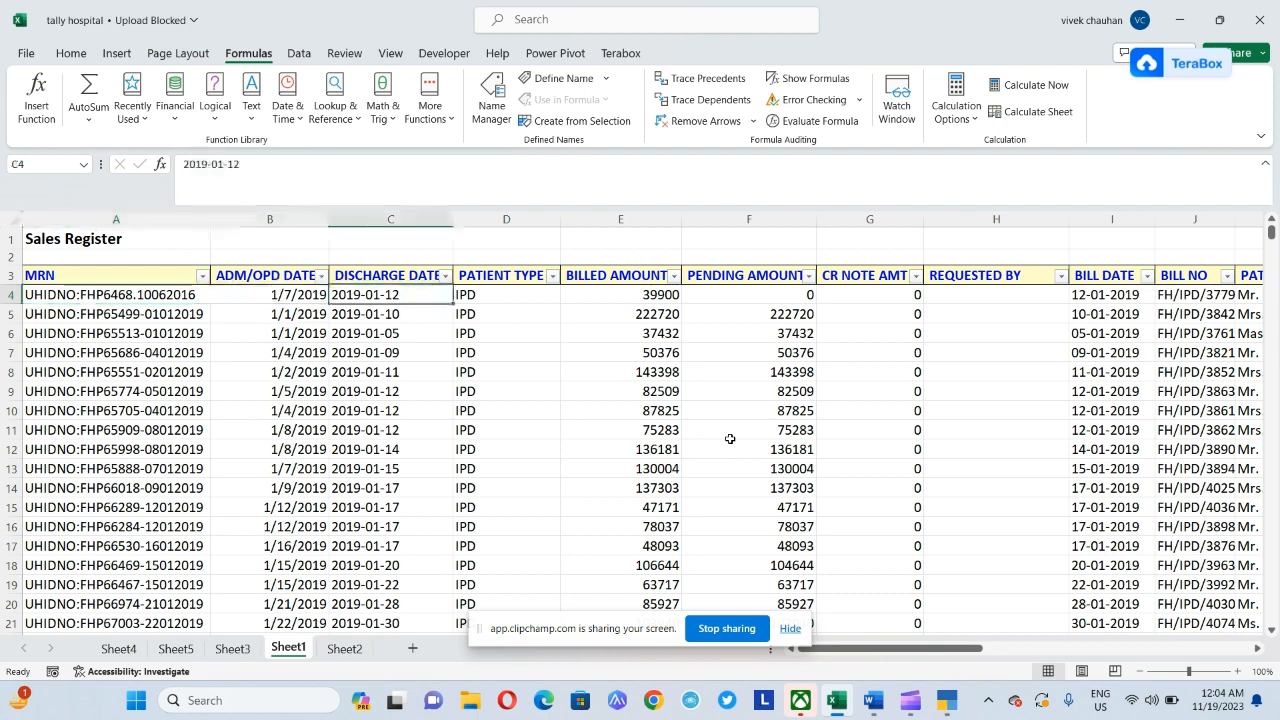
key(Right)
key(Left)
key(Left)
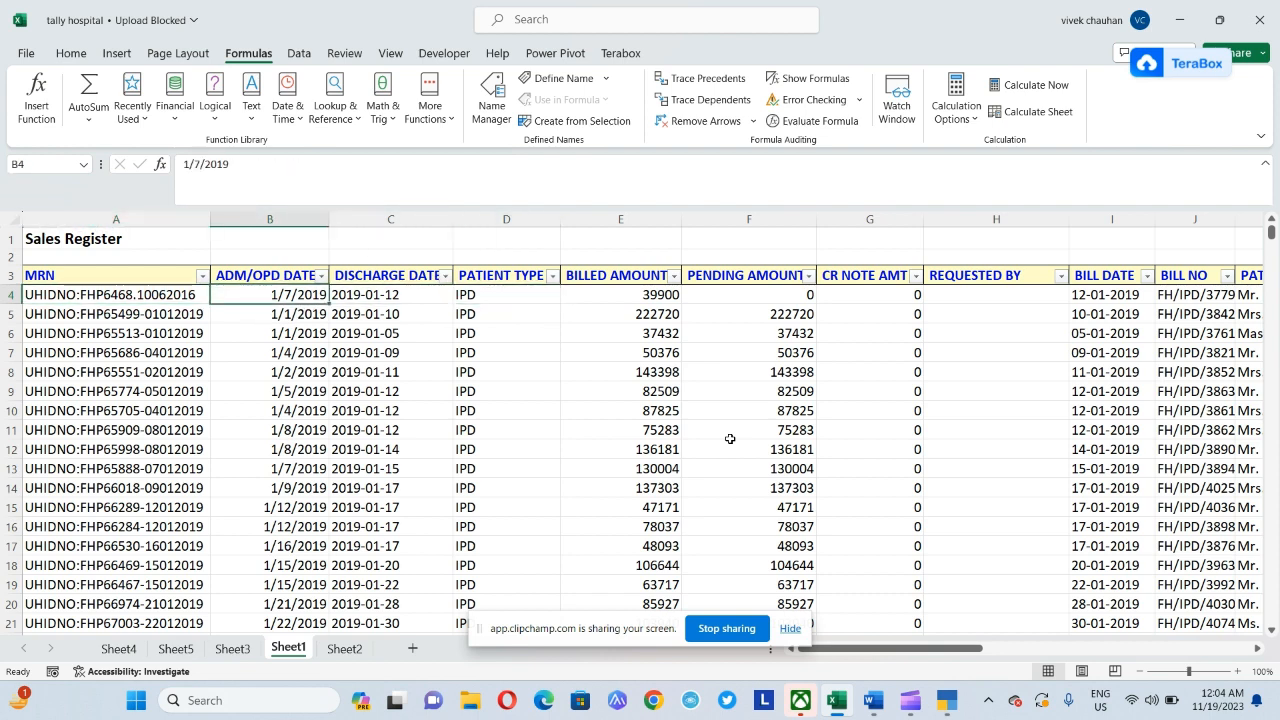
key(Up)
key(Down)
key(Up)
key(Down)
key(XF86AudioRaiseVolume)
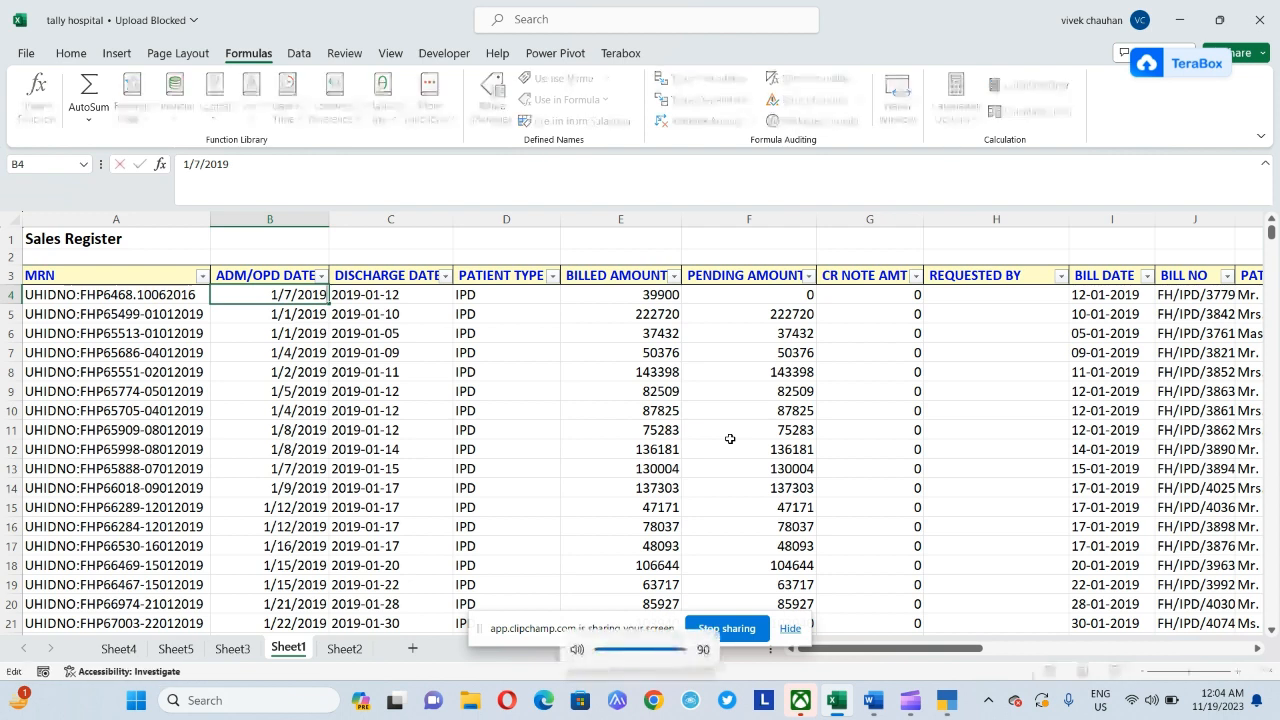
key(Right)
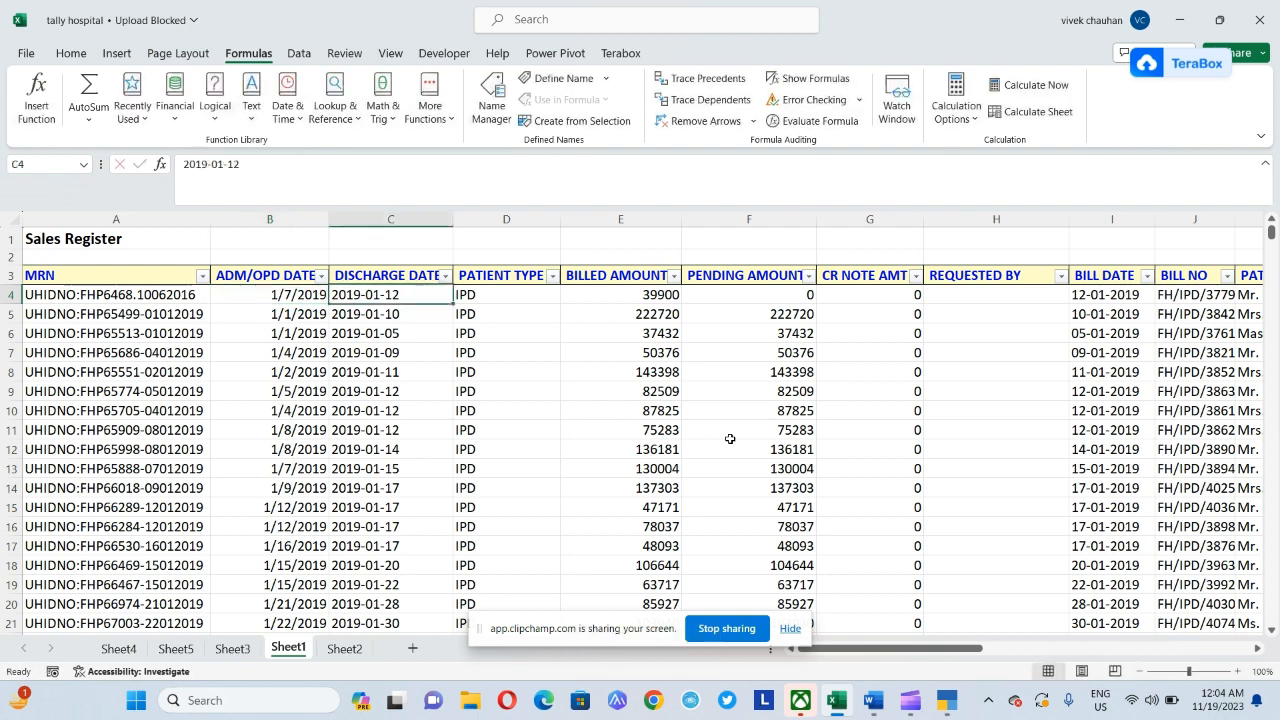
key(Left)
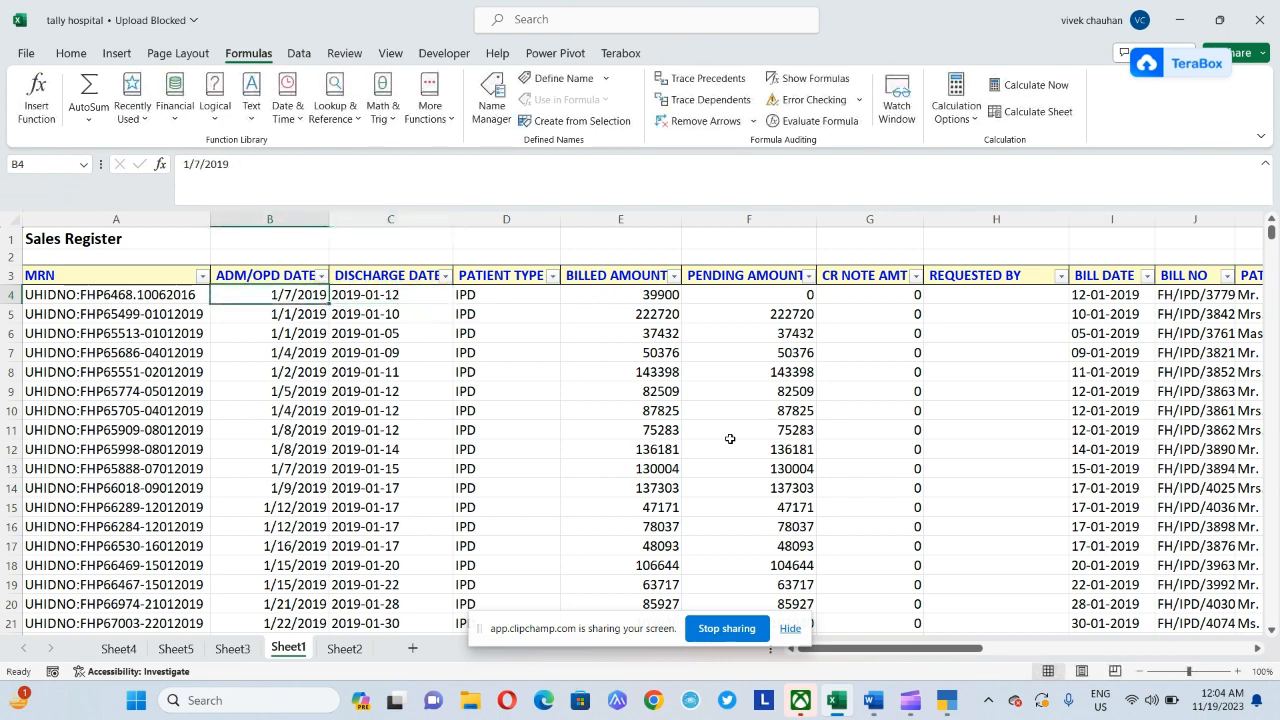
Examine the first record's billing fields from the patient type across to the bill number
key(Right)
key(Right)
key(Right)
key(Right)
key(Right)
key(Right)
key(Right)
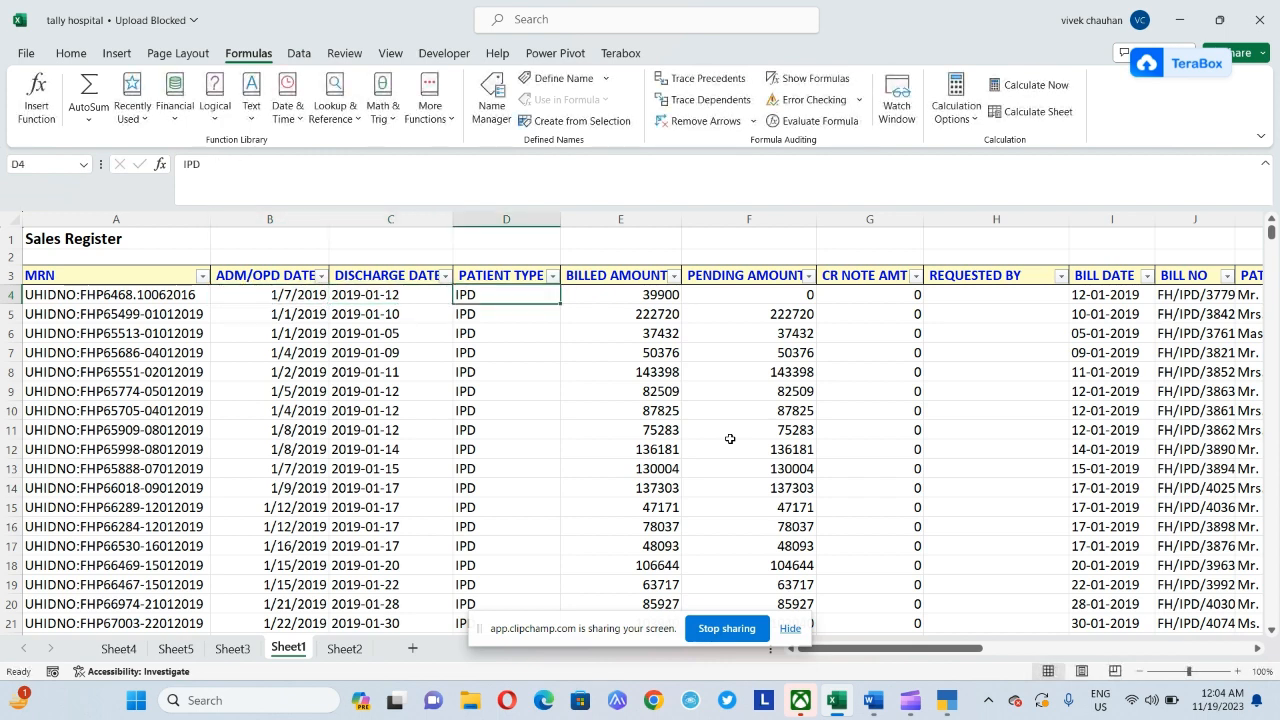
key(Right)
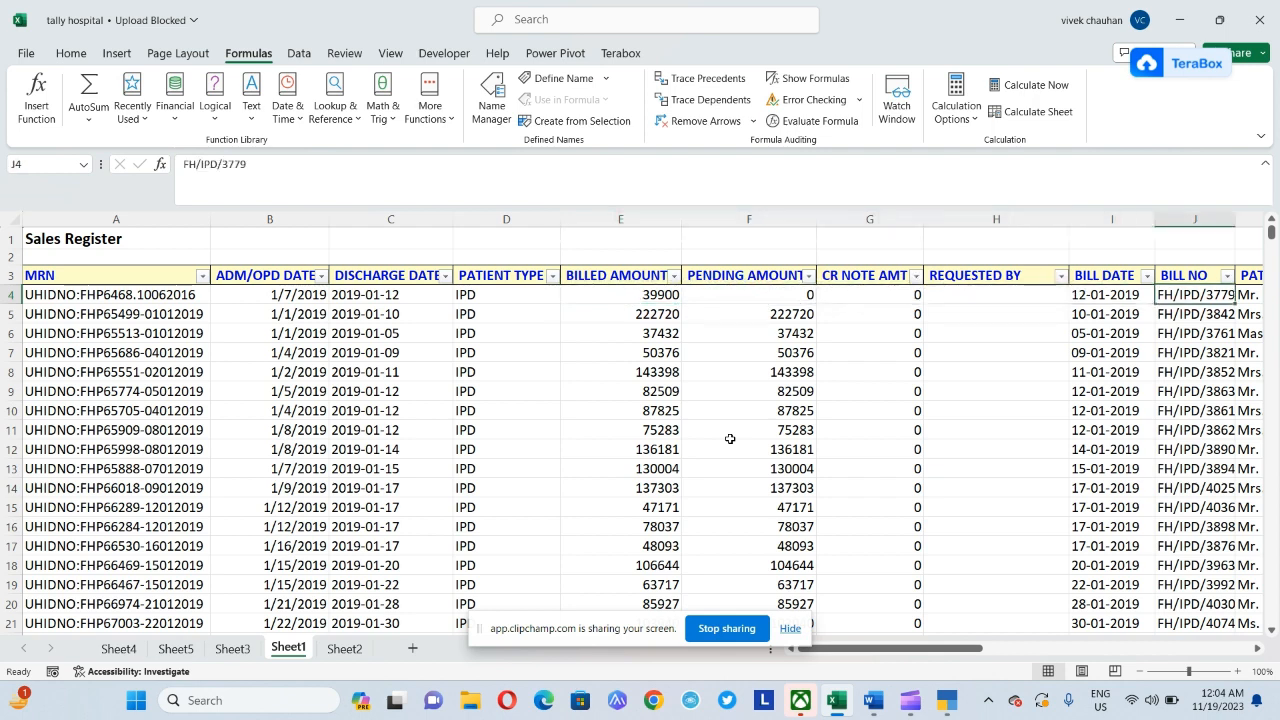
key(Left)
key(Right)
key(Left)
key(Left)
key(Left)
key(Left)
key(Left)
key(Left)
key(Left)
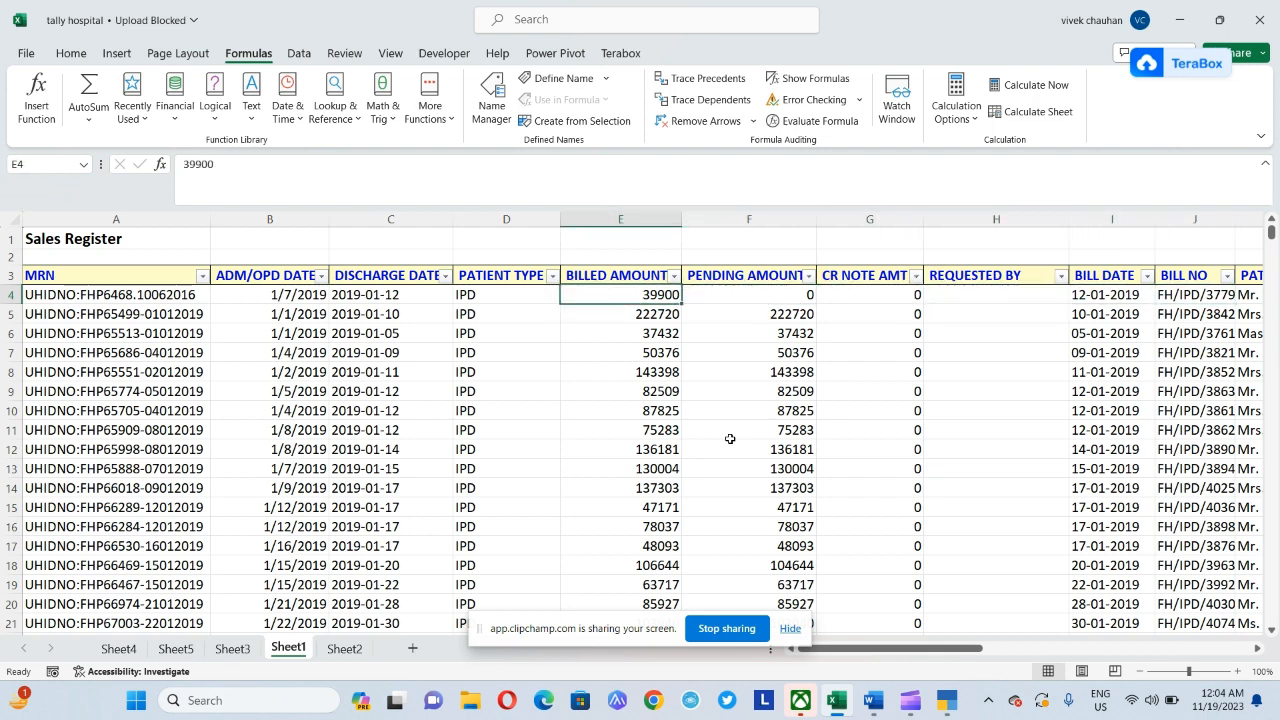
Examine the first record's patient name, service name, service group and date fields
key(Right)
key(Right)
key(Right)
key(Right)
key(Right)
key(Right)
key(Right)
key(Right)
key(Right)
key(Right)
key(Right)
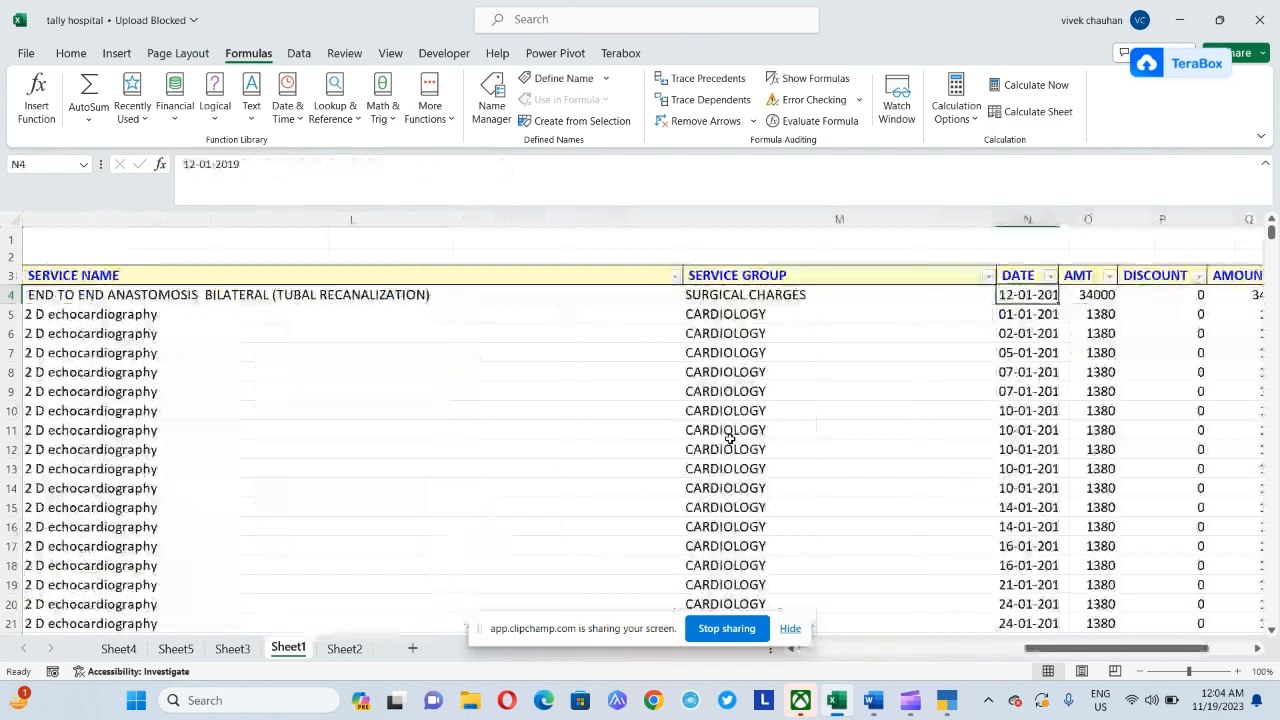
key(Left)
key(Left)
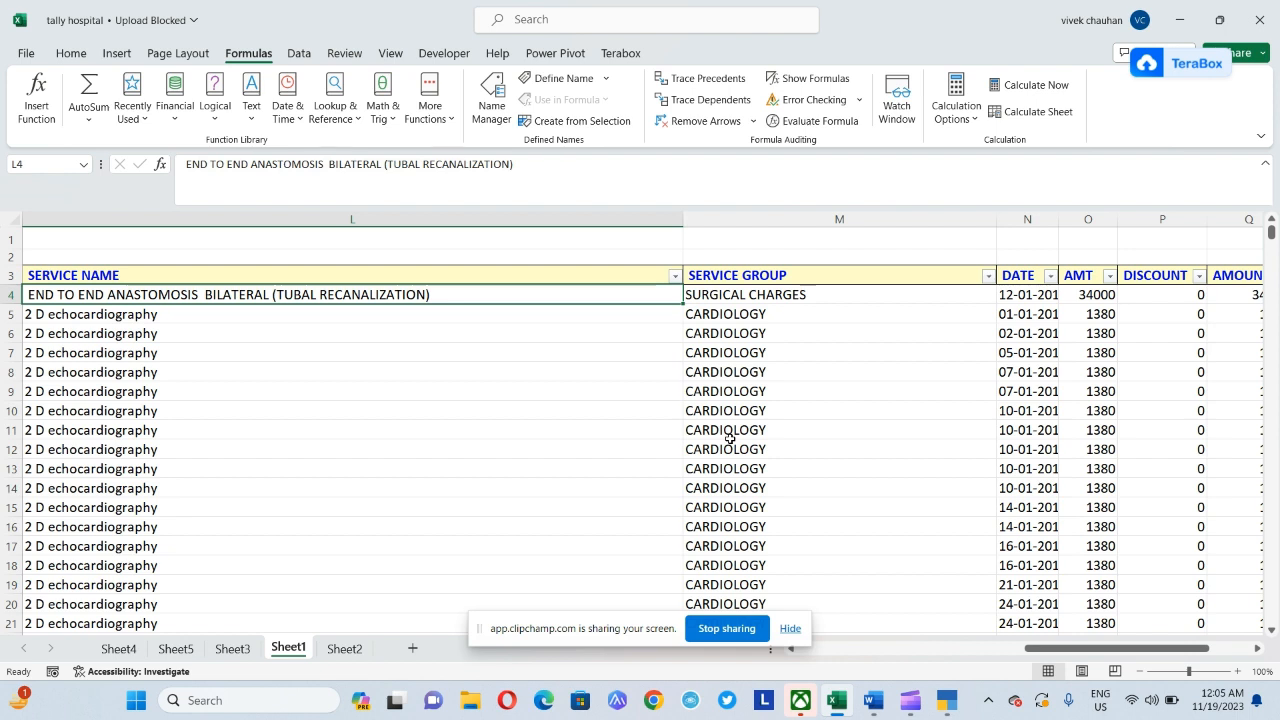
Review the first record's fields again from the service name back to the MRN
key(Left)
key(Left)
key(Left)
key(Left)
key(Left)
key(Left)
key(Left)
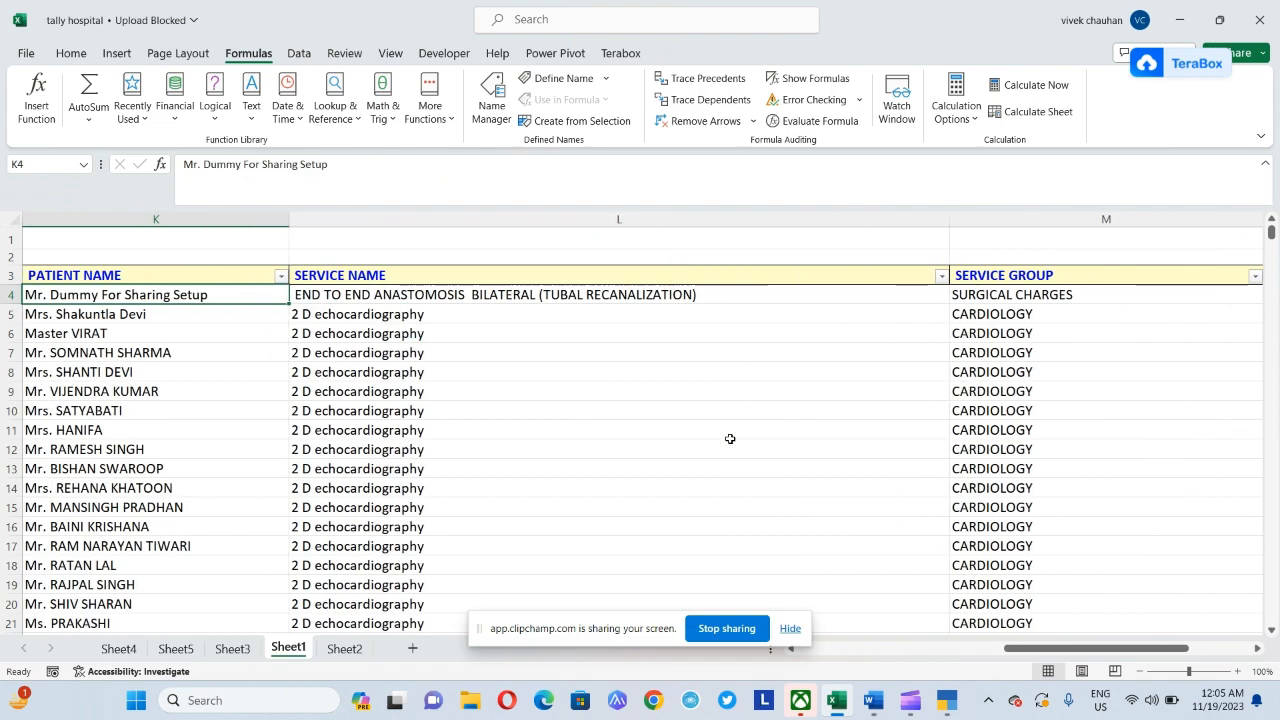
key(Left)
key(Left)
key(Left)
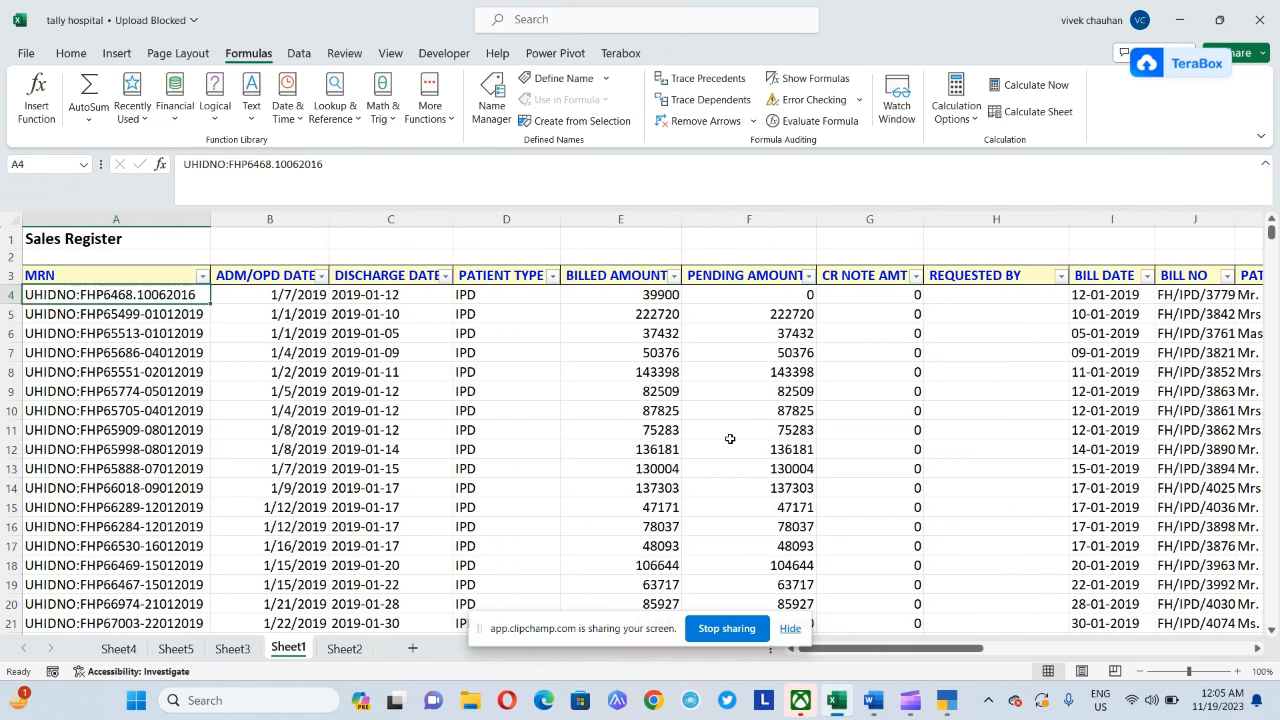
key(Left)
Copy the MRN from row 5 and filter the MRN column to that record number
key(Up)
key(Down)
key(Down)
key(Up)
key(Up)
key(Down)
key(Down)
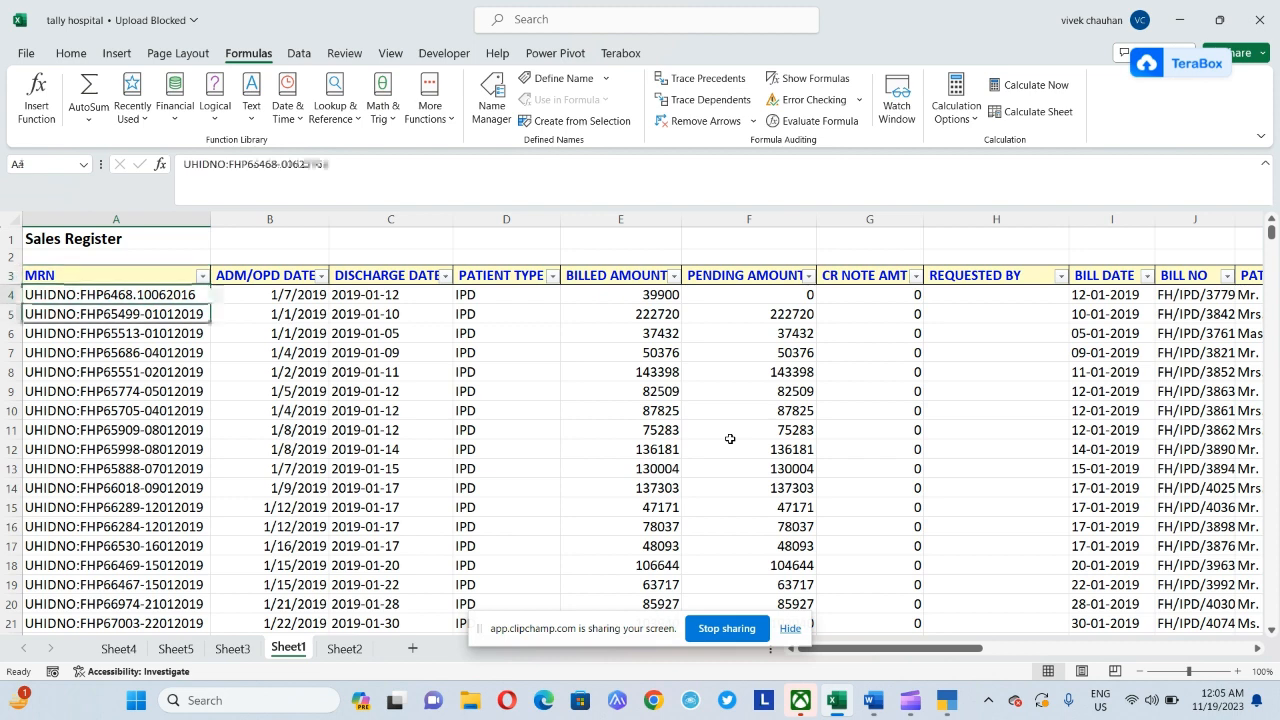
key(ctrl+c)
key(Up)
key(Up)
key(alt+Down)
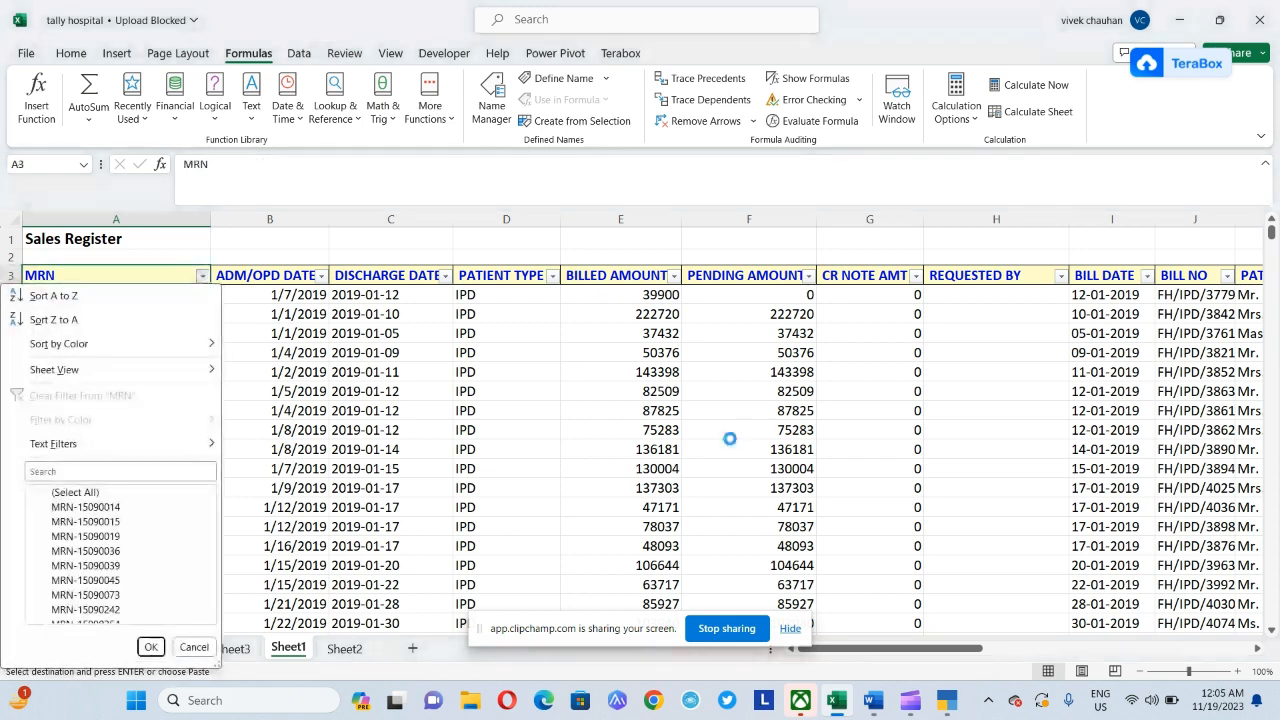
key(Down)
key(Down)
key(Down)
key(Down)
key(Down)
key(Down)
key(Down)
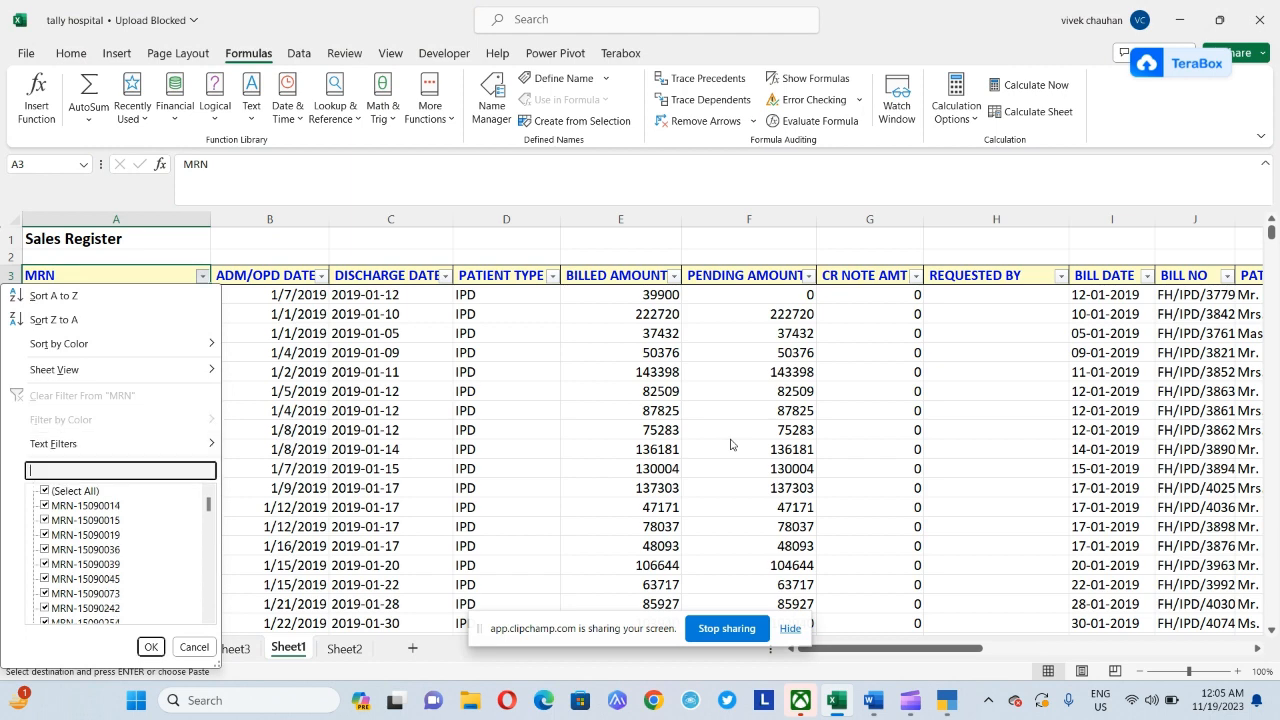
key(ctrl+v)
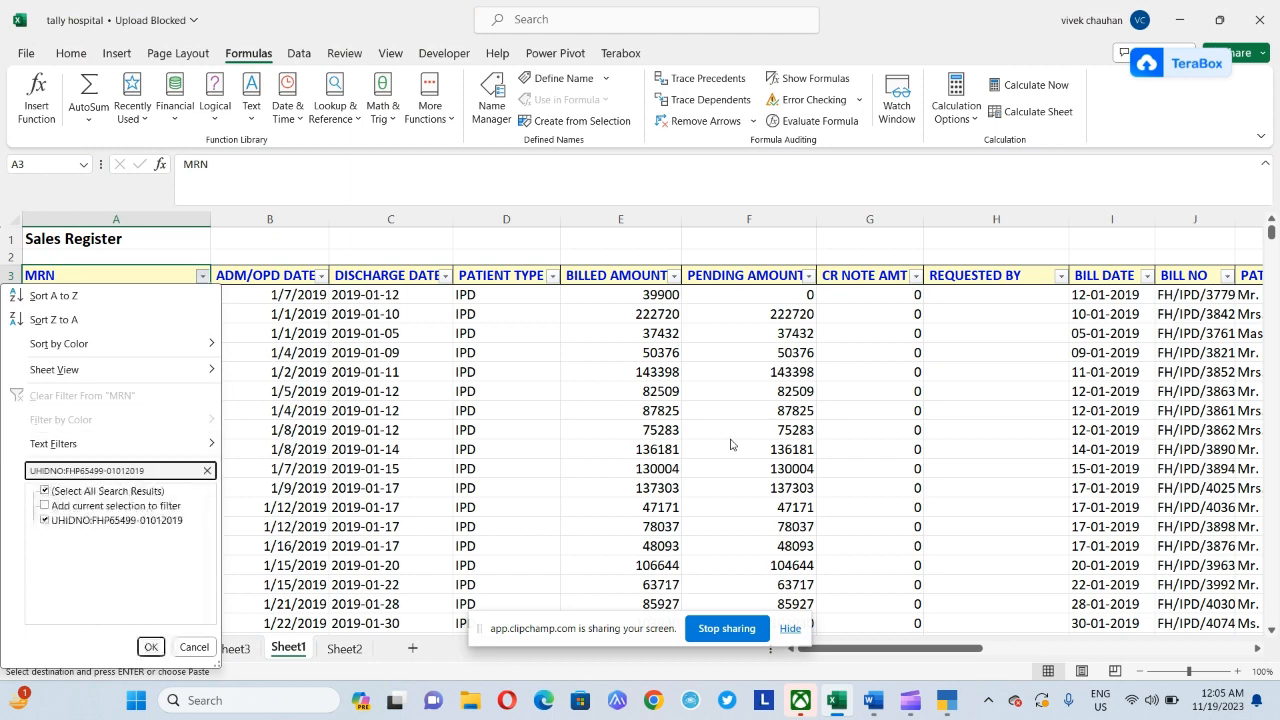
key(Return)
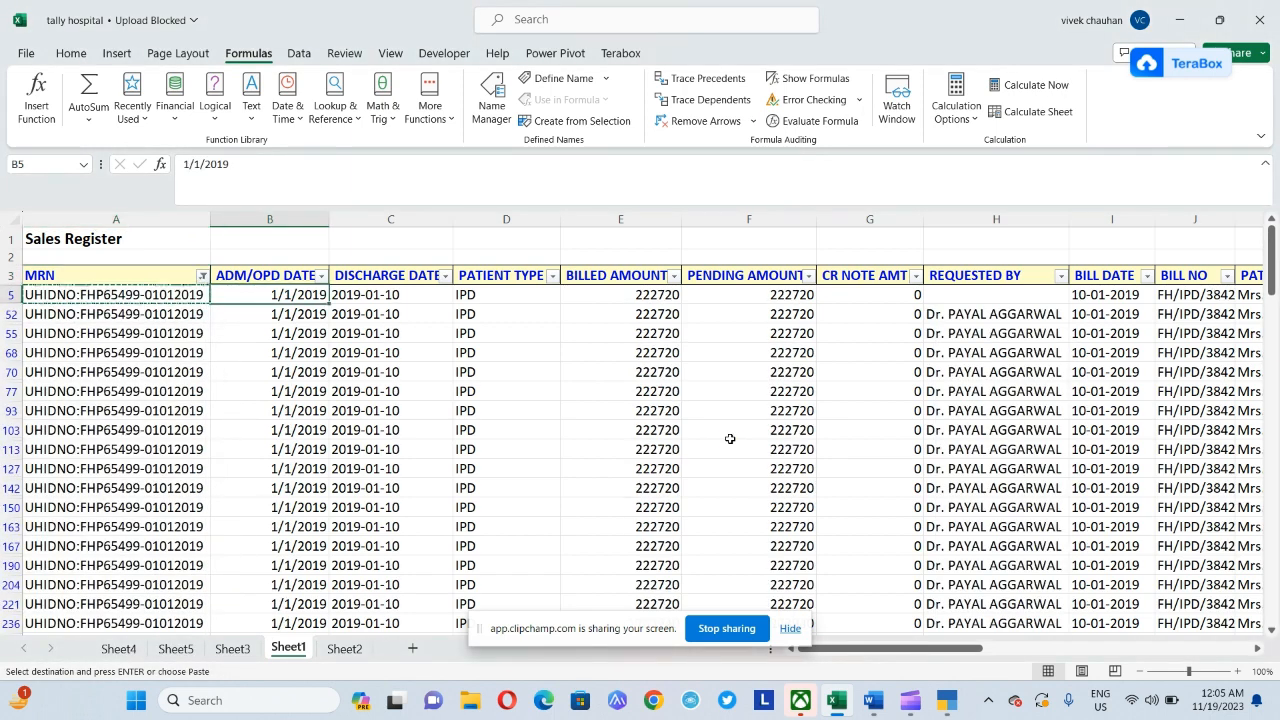
Examine the filtered patient's dates, bill number, patient name and service name across the columns
key(Right)
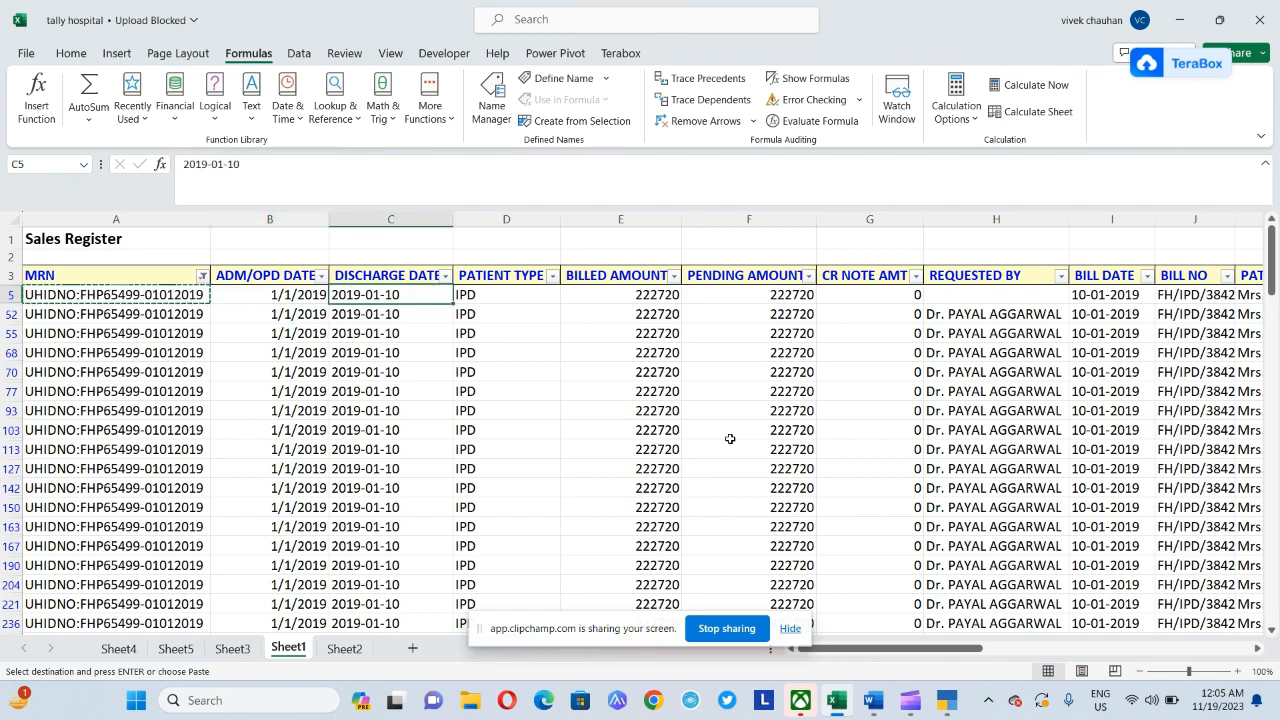
key(Down)
key(Left)
key(Right)
key(Right)
key(Right)
key(Right)
key(Right)
key(Right)
key(Right)
key(Right)
key(Right)
key(Right)
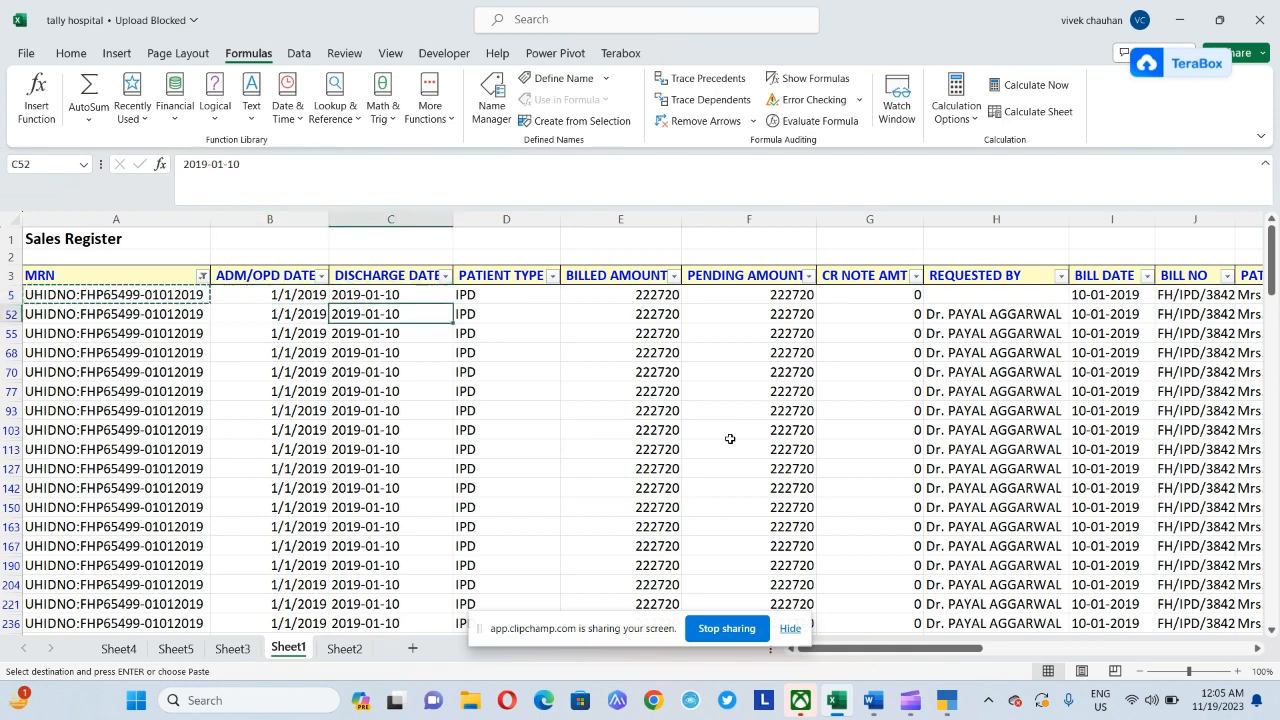
key(Left)
key(Left)
key(Left)
key(Left)
key(Left)
key(Left)
key(Left)
key(Left)
key(Left)
key(Left)
key(Left)
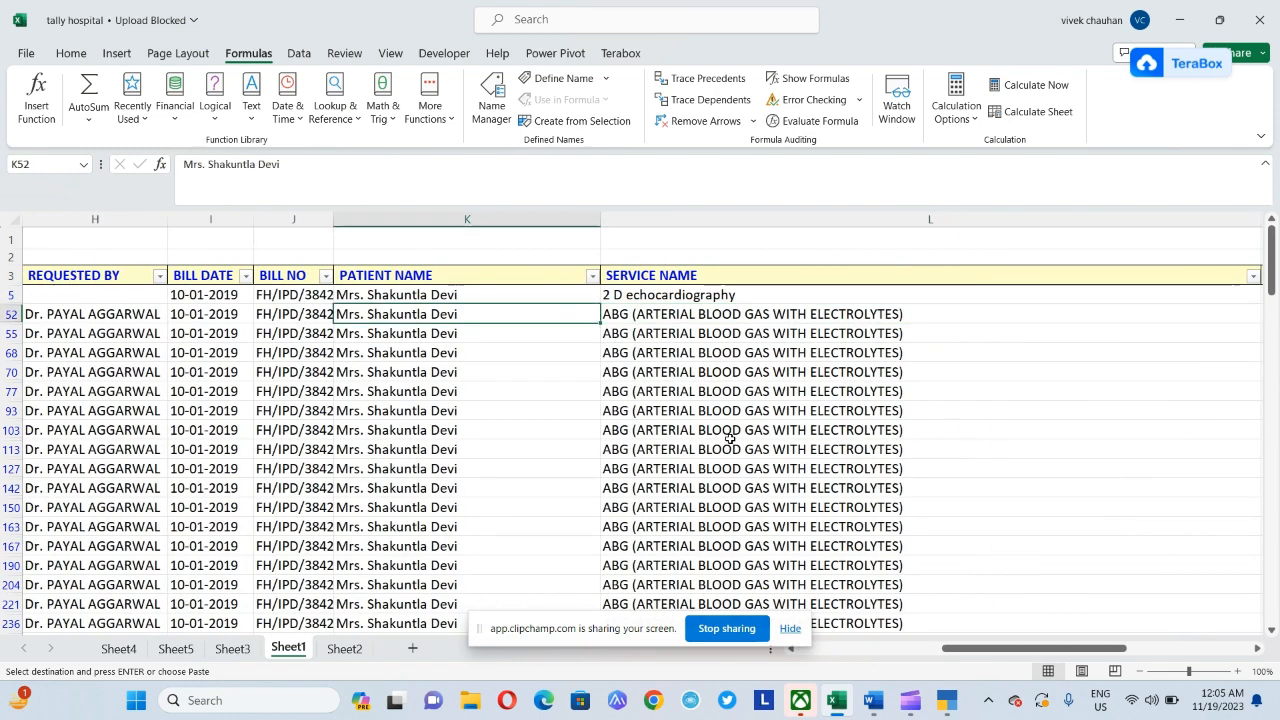
Look down through all the filtered rows for the patient to review the billed service entries
key(Right)
key(Down)
key(Down)
key(Down)
key(Down)
key(Down)
key(Down)
key(Down)
key(Down)
key(Down)
key(Down)
key(Down)
key(Down)
key(Down)
key(Down)
key(Down)
key(Down)
key(Down)
key(Down)
key(Down)
key(Down)
key(Down)
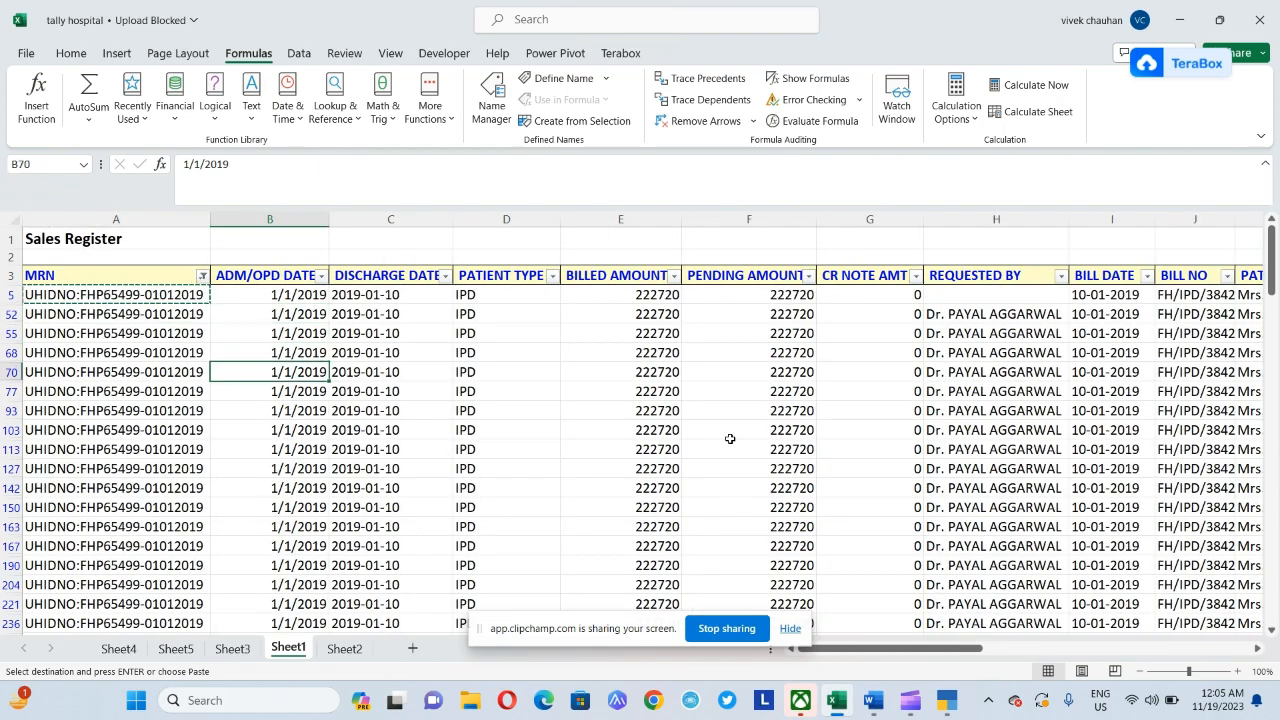
key(Down)
key(Down)
key(Down)
key(Down)
key(Down)
key(Down)
key(Down)
key(Down)
key(Down)
key(Down)
key(Down)
key(Down)
key(Down)
key(Down)
key(Down)
key(Down)
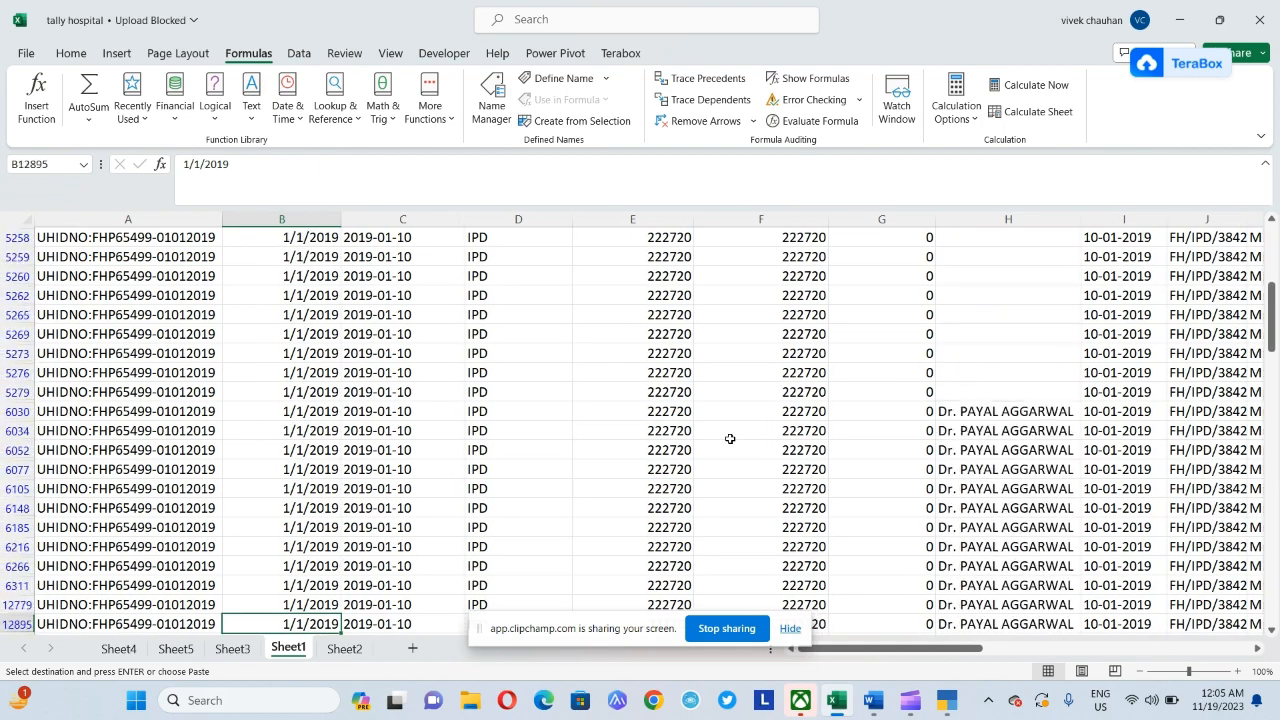
Examine the filtered patient's rows across the columns from the admission date to the bill date, patient name and service name
key(Right)
key(Right)
key(Right)
key(Right)
key(Right)
key(Right)
key(Right)
key(Right)
key(Right)
key(Left)
key(Left)
key(Left)
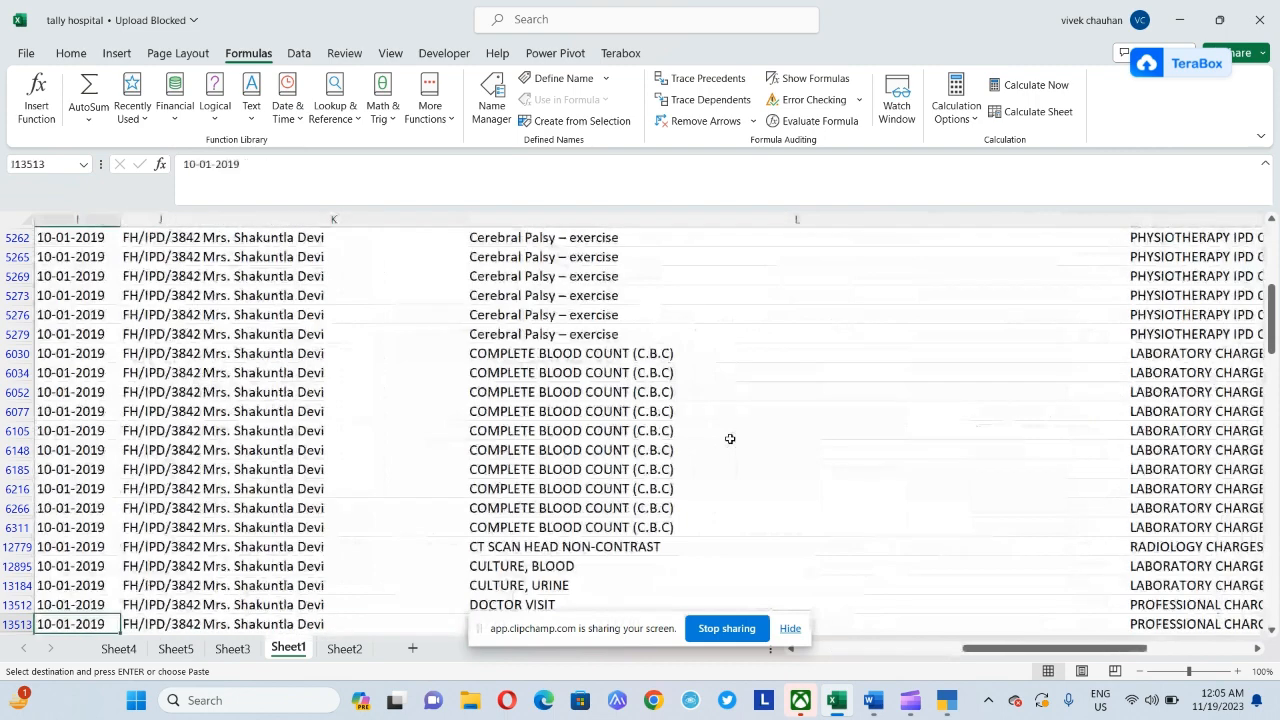
key(Right)
key(Right)
key(Right)
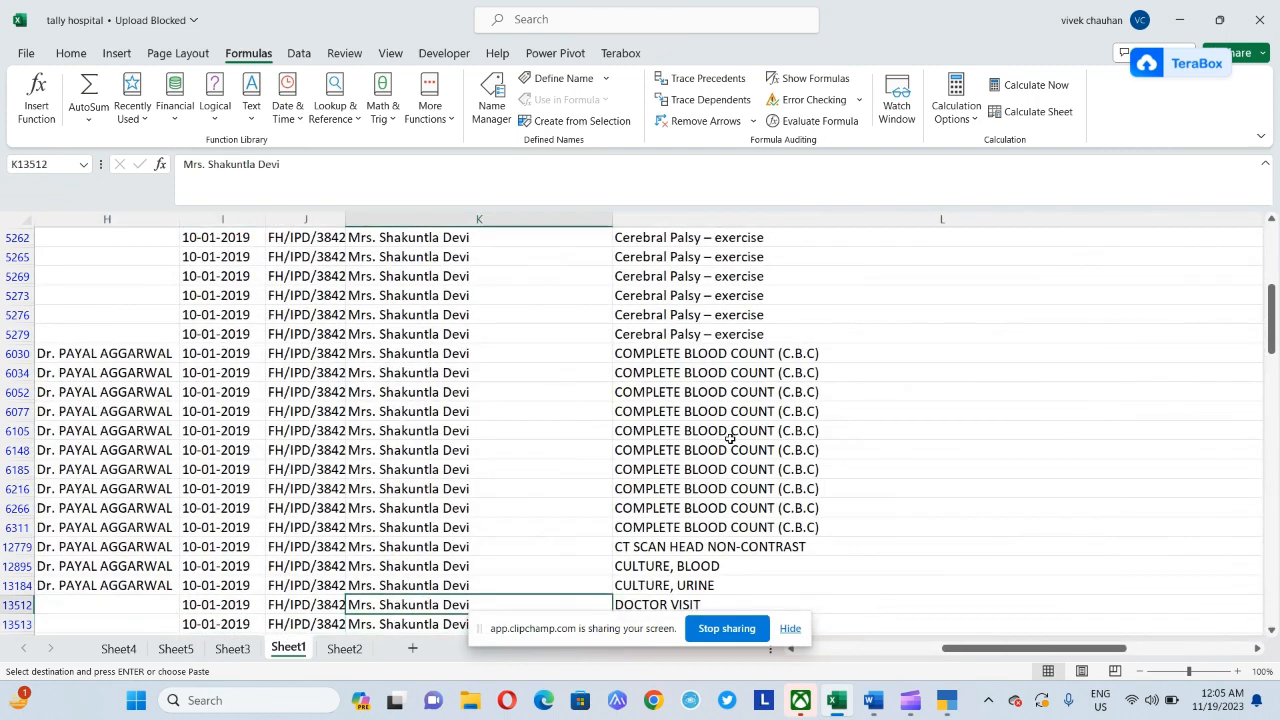
Review the column headings from the patient name across to the primary doctor and back to the amount
key(ctrl+Up)
key(Right)
key(Right)
key(Right)
key(Right)
key(Right)
key(Right)
key(Right)
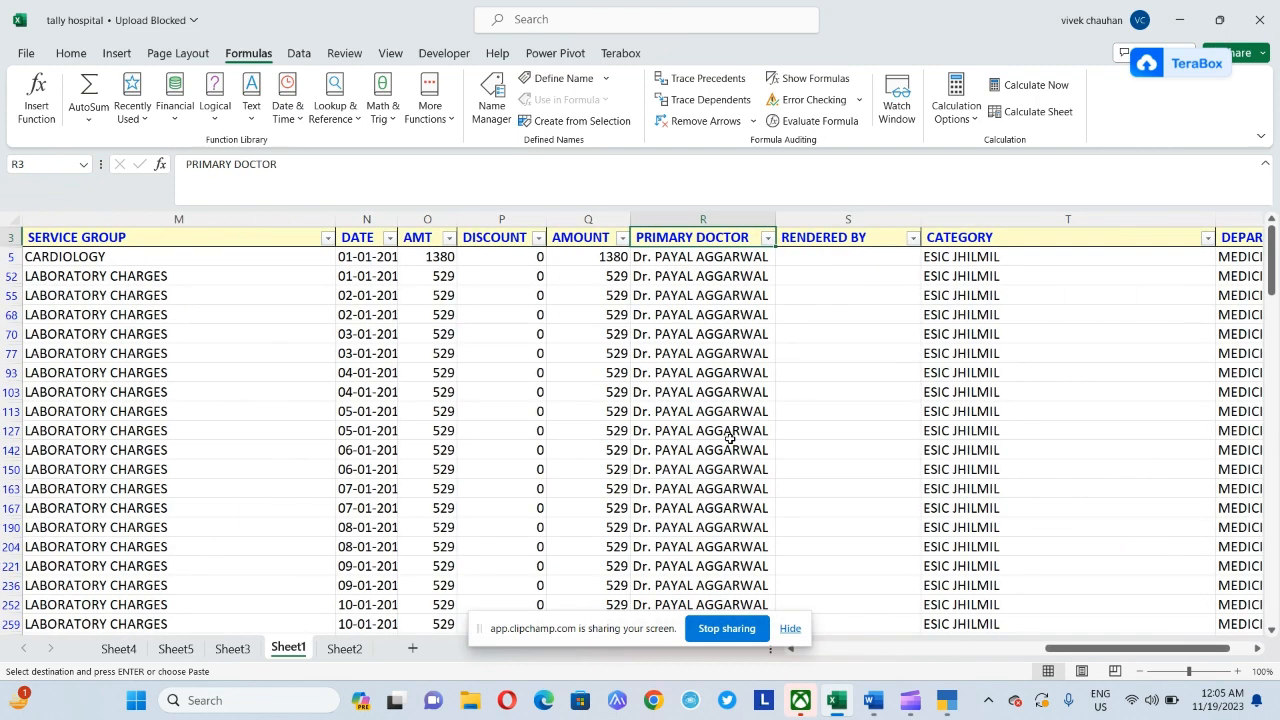
key(Left)
key(Left)
key(Left)
Look down the service DATE column to compare the dates of the patient's laboratory and miscellaneous charges
key(Down)
key(Left)
key(Down)
key(Down)
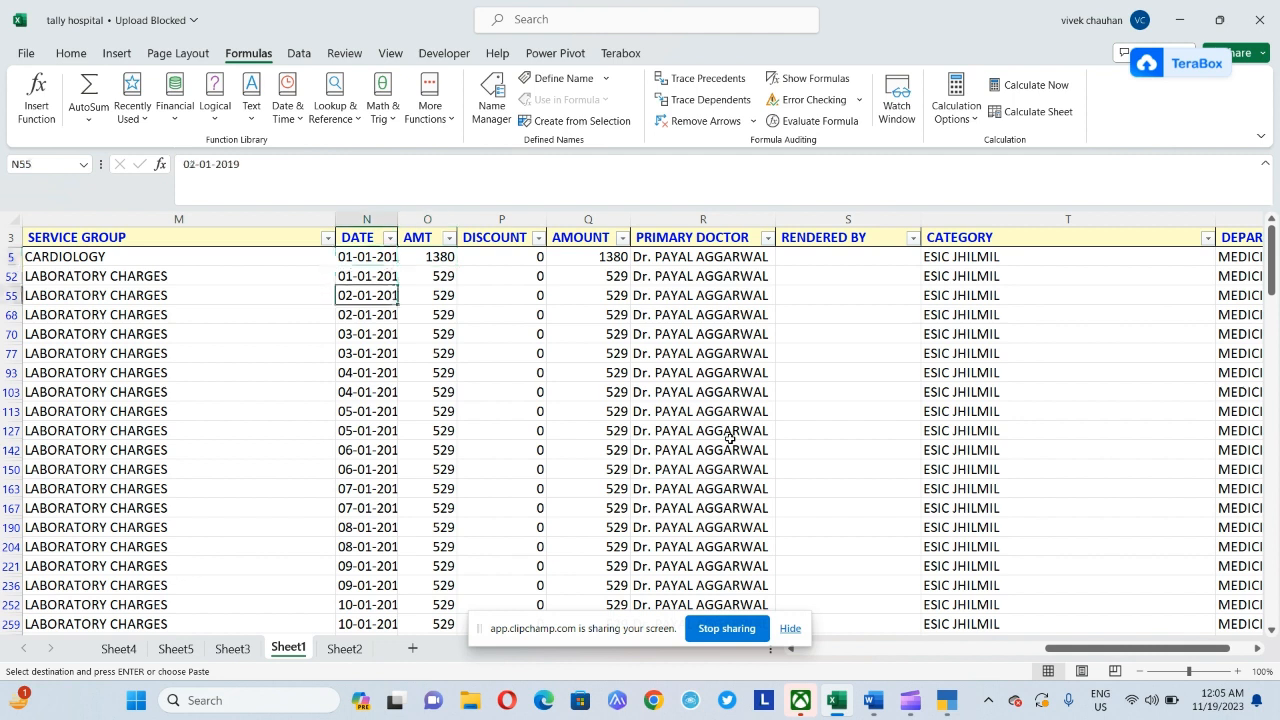
key(Down)
key(Down)
key(Down)
key(Down)
key(Down)
key(Down)
key(Down)
key(Down)
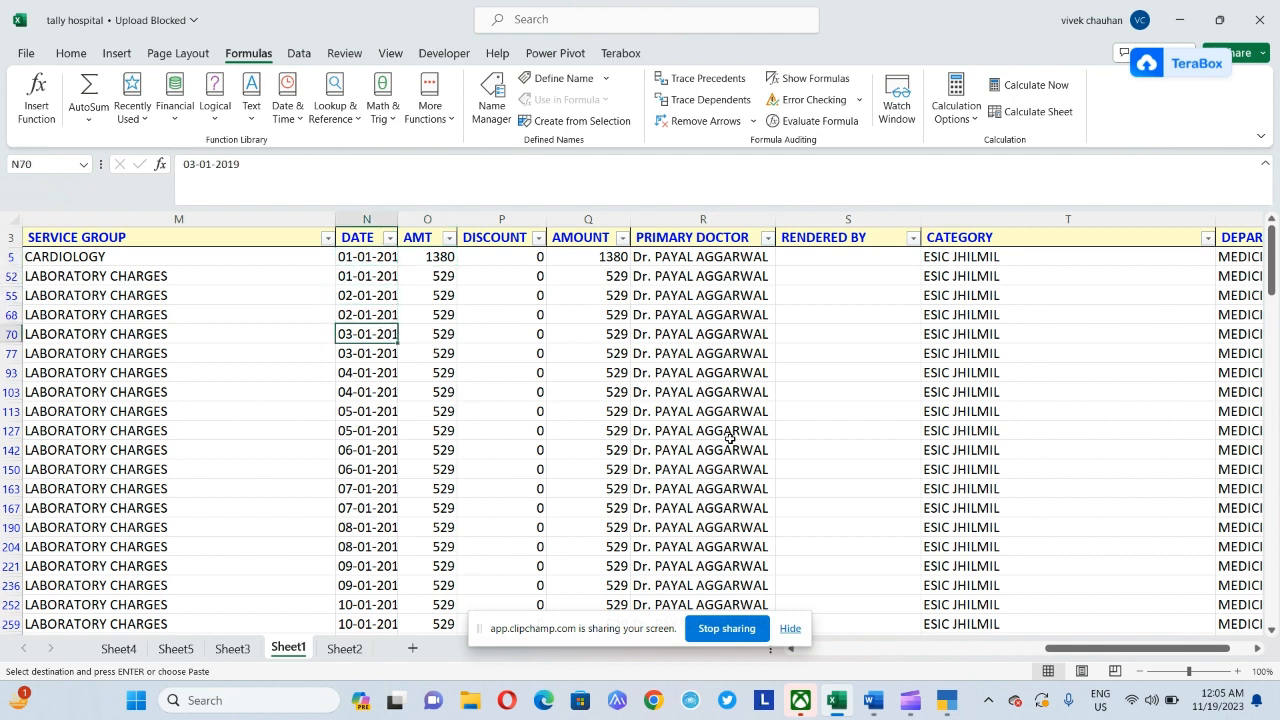
key(Down)
key(Down)
key(Down)
key(Down)
key(Down)
key(Down)
key(Down)
key(Down)
key(Down)
key(Down)
key(Down)
key(Down)
key(Down)
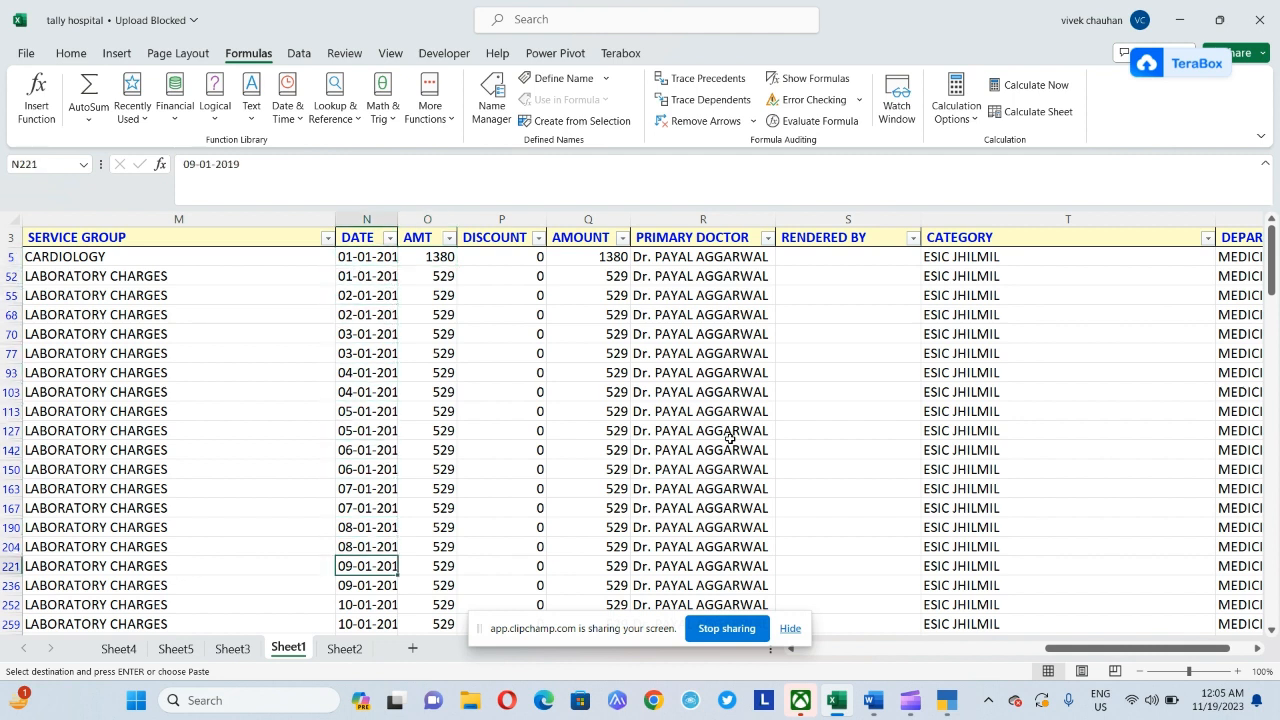
key(Down)
key(Down)
key(Down)
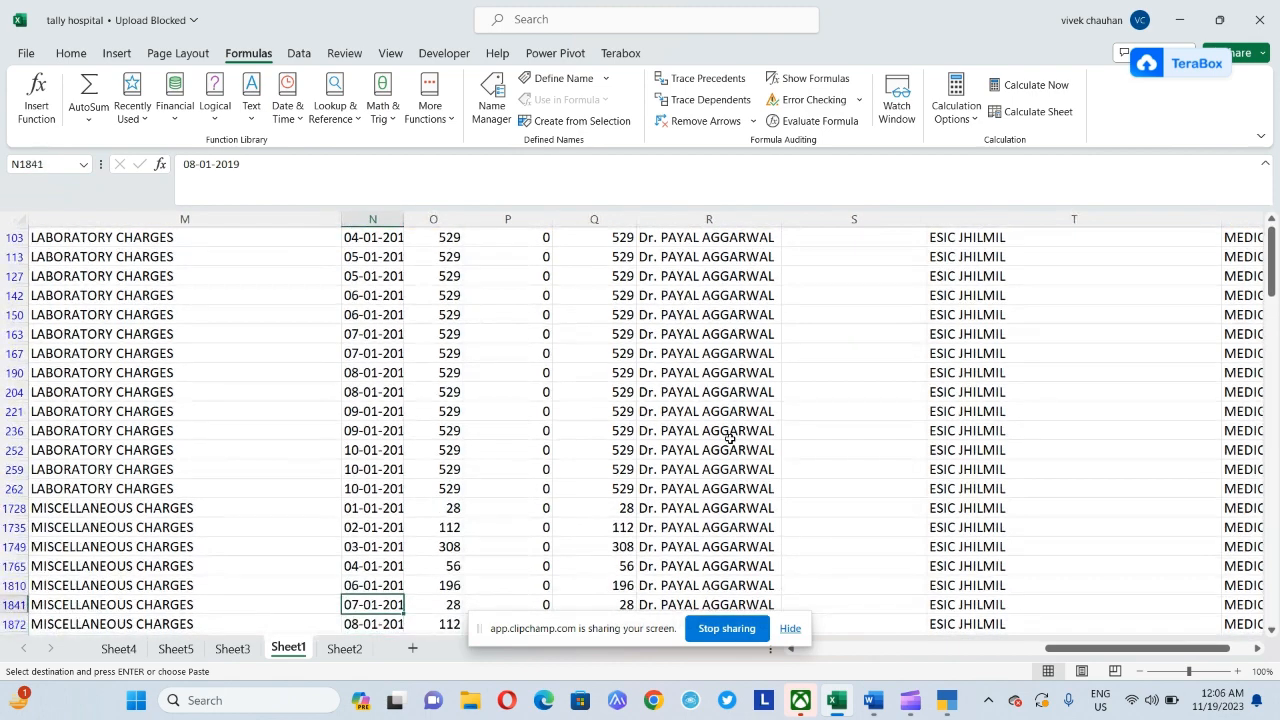
key(Up)
key(Up)
key(Up)
key(Up)
key(Up)
Reset the MRN column filter to select all records so every patient's rows are listed
key(Home)
key(Up)
key(Up)
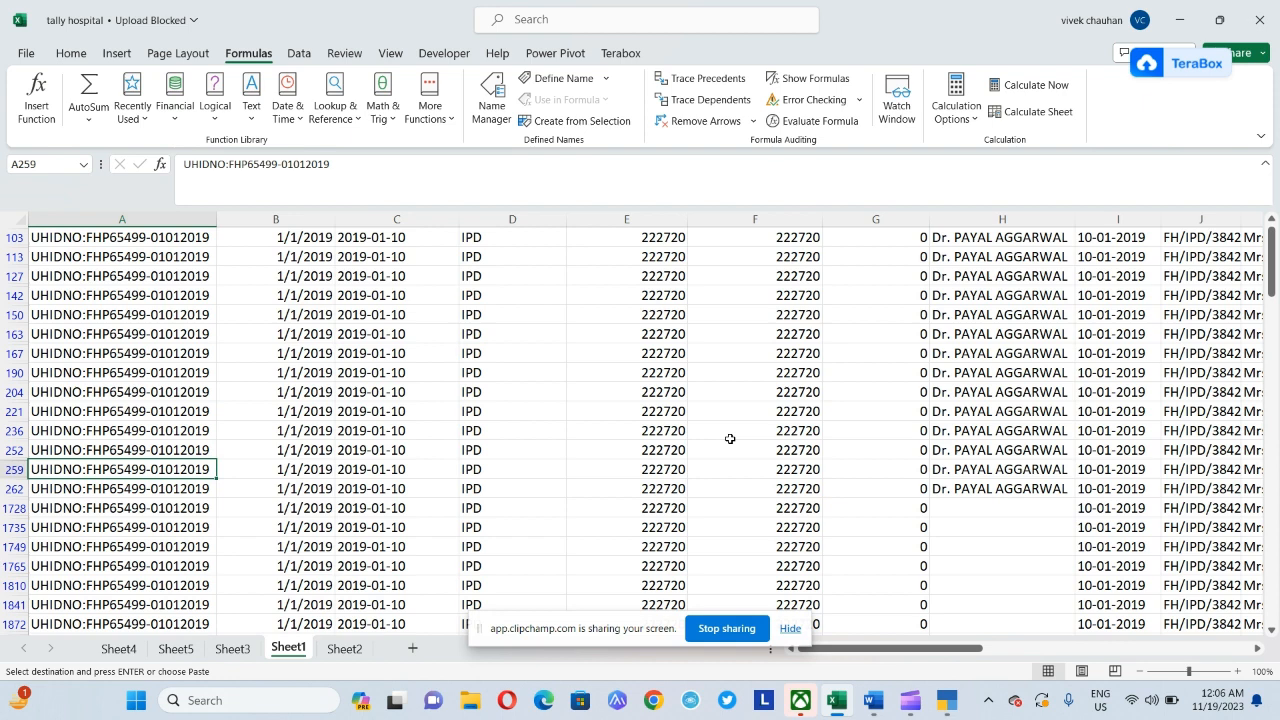
key(Right)
key(ctrl+Up)
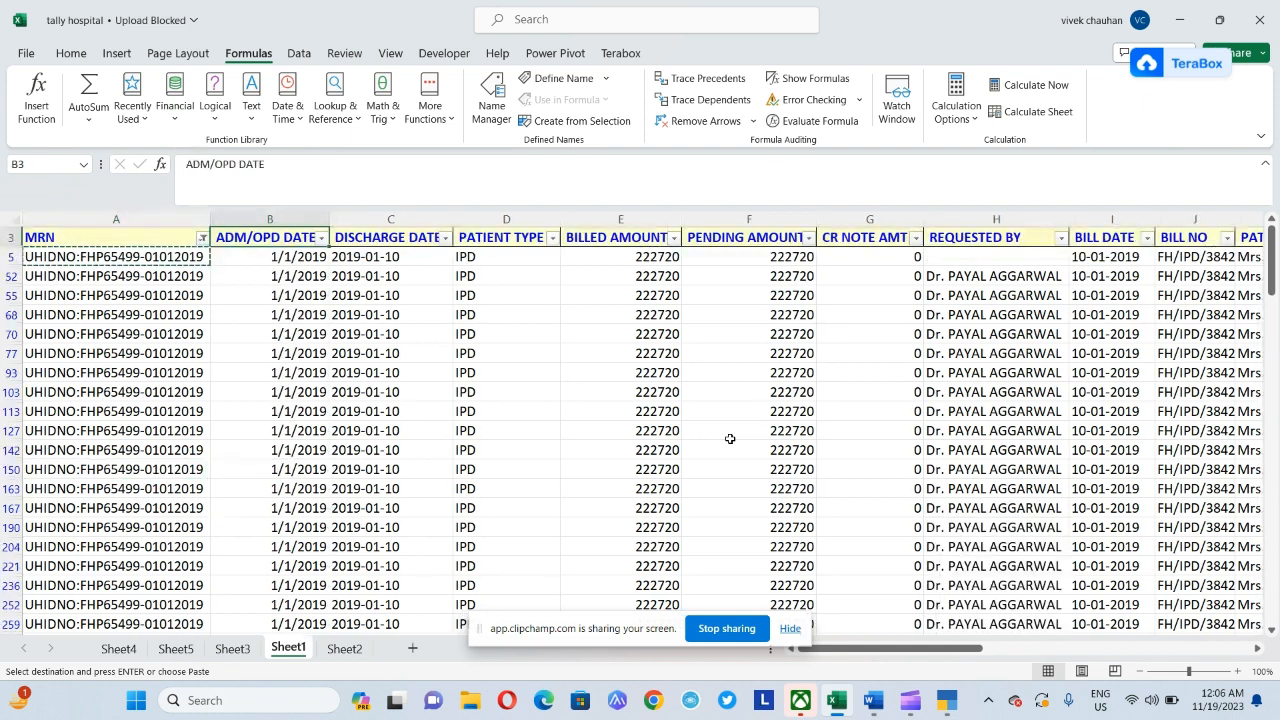
key(Right)
key(Home)
key(alt+Down)
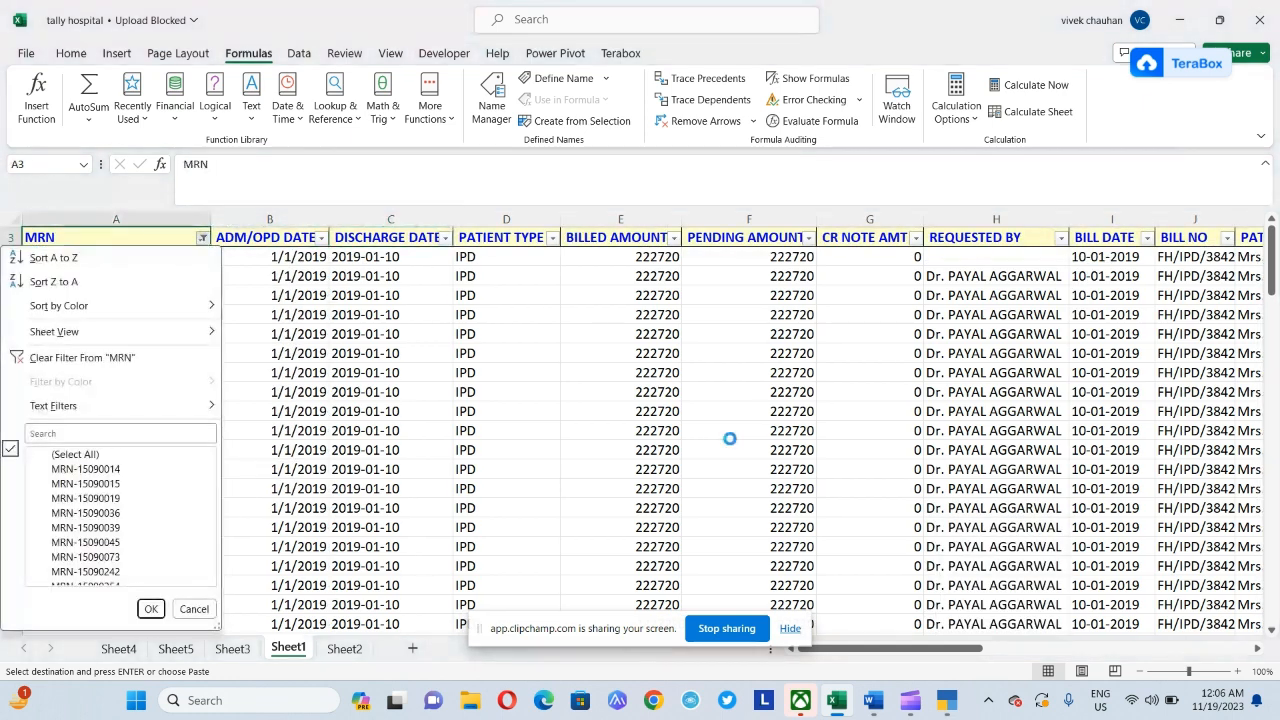
key(Down)
key(Down)
key(Down)
key(Down)
key(Down)
key(Down)
key(Down)
key(Down)
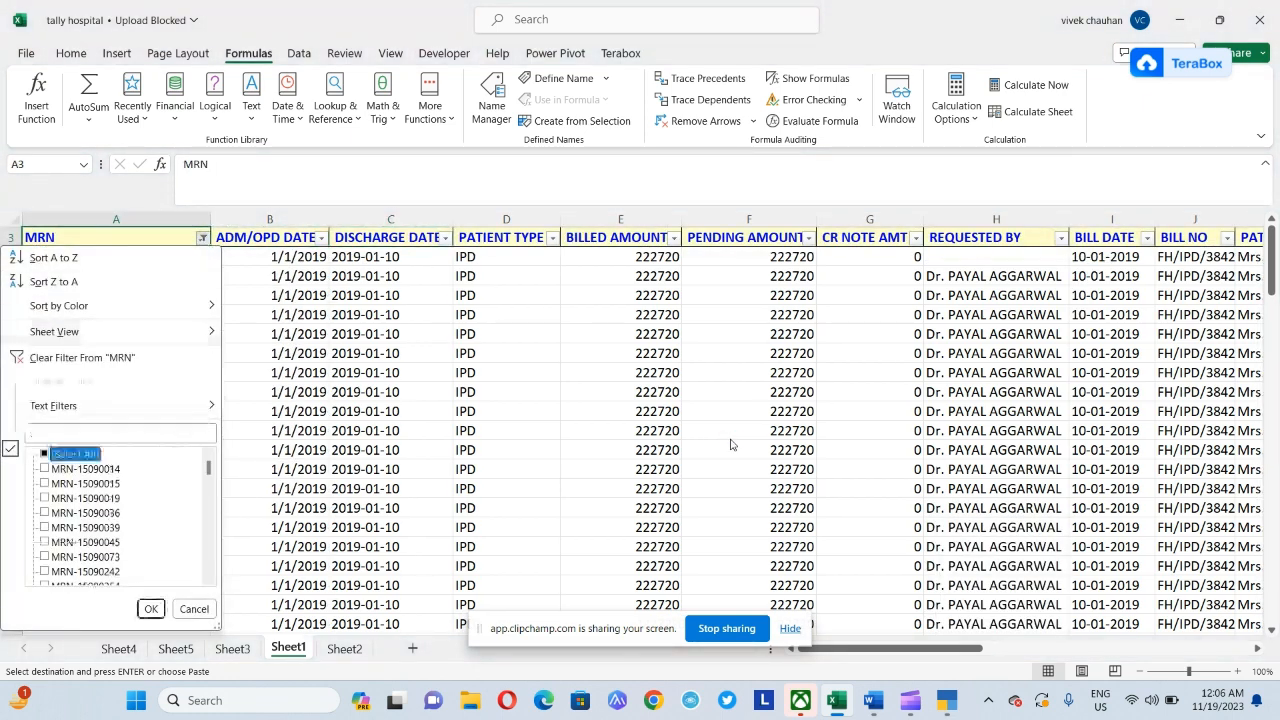
key(space)
key(Return)
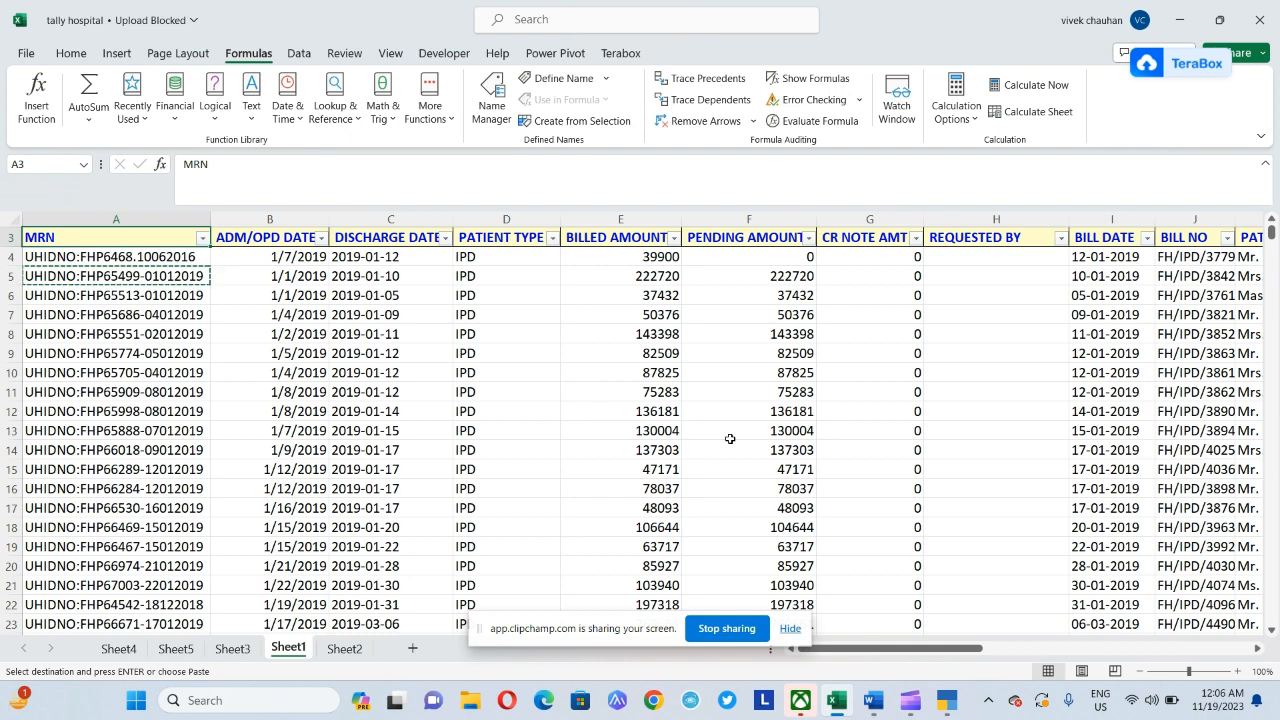
Select the whole register from the MRN heading to its last row and column, and insert a PivotTable on a new worksheet
scroll(730, 438, up, 1)
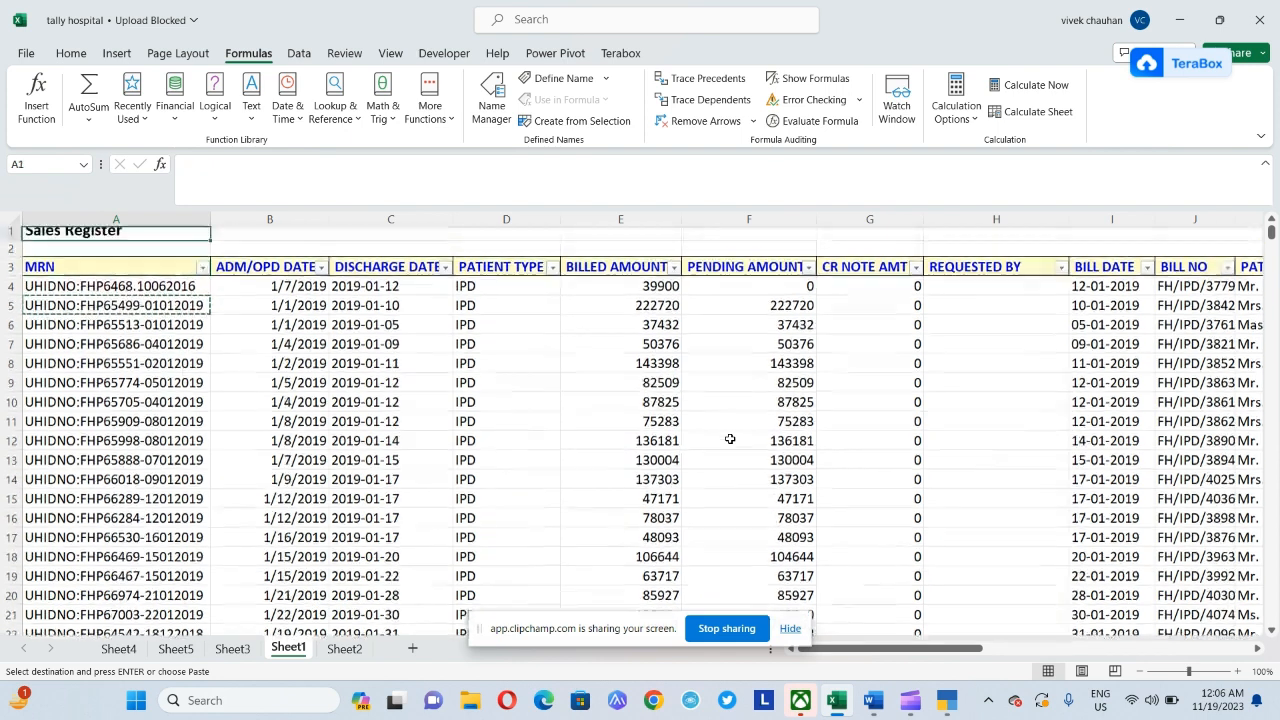
key(ctrl+shift+Right)
key(ctrl+shift+Down)
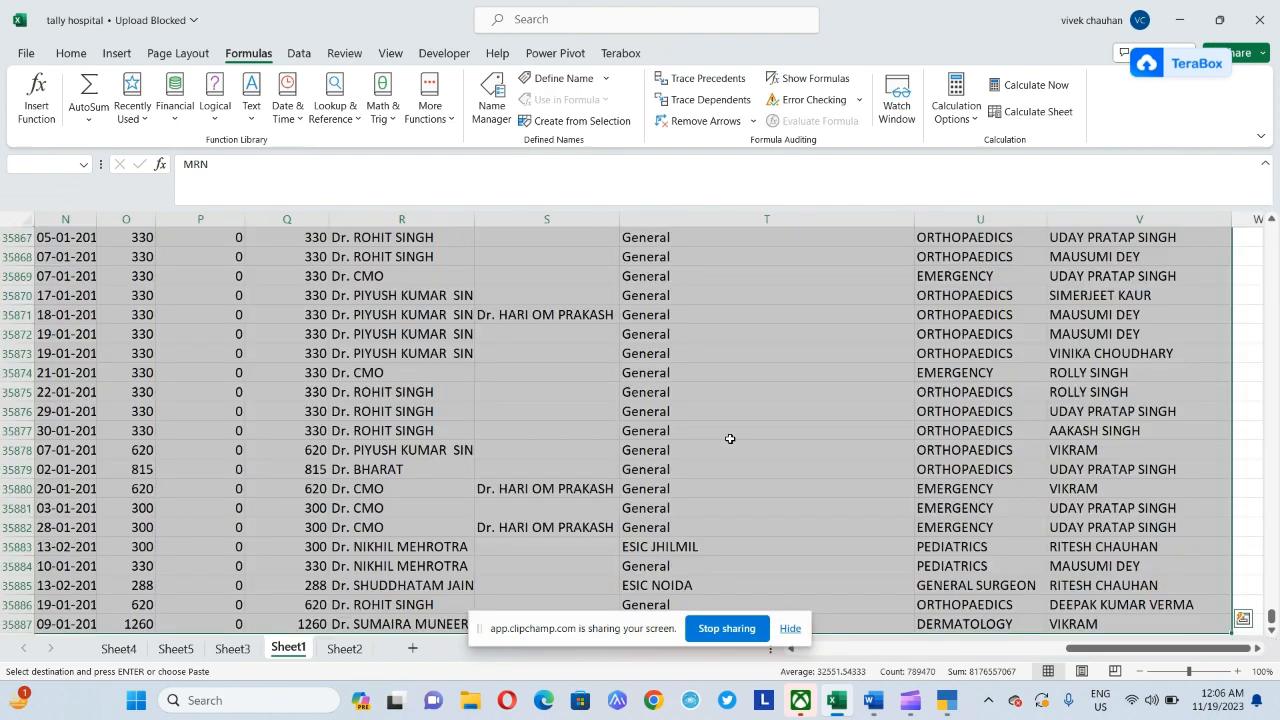
click(118, 55)
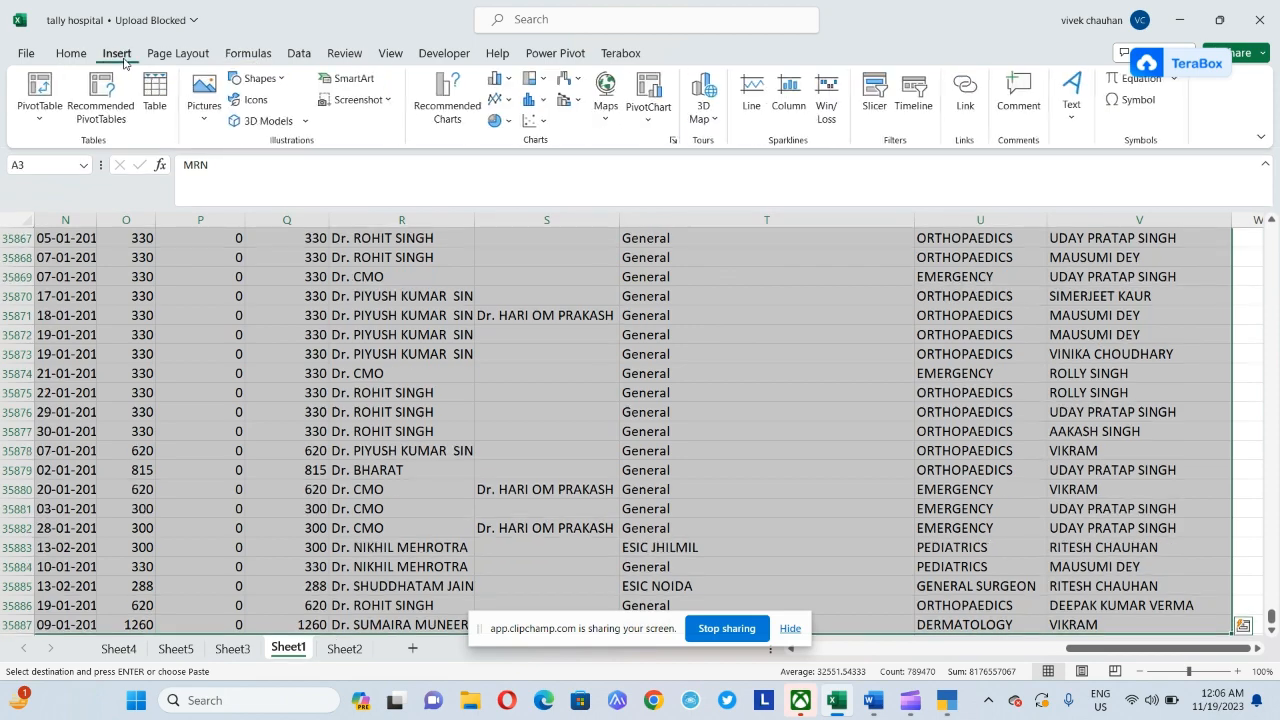
click(36, 114)
click(52, 145)
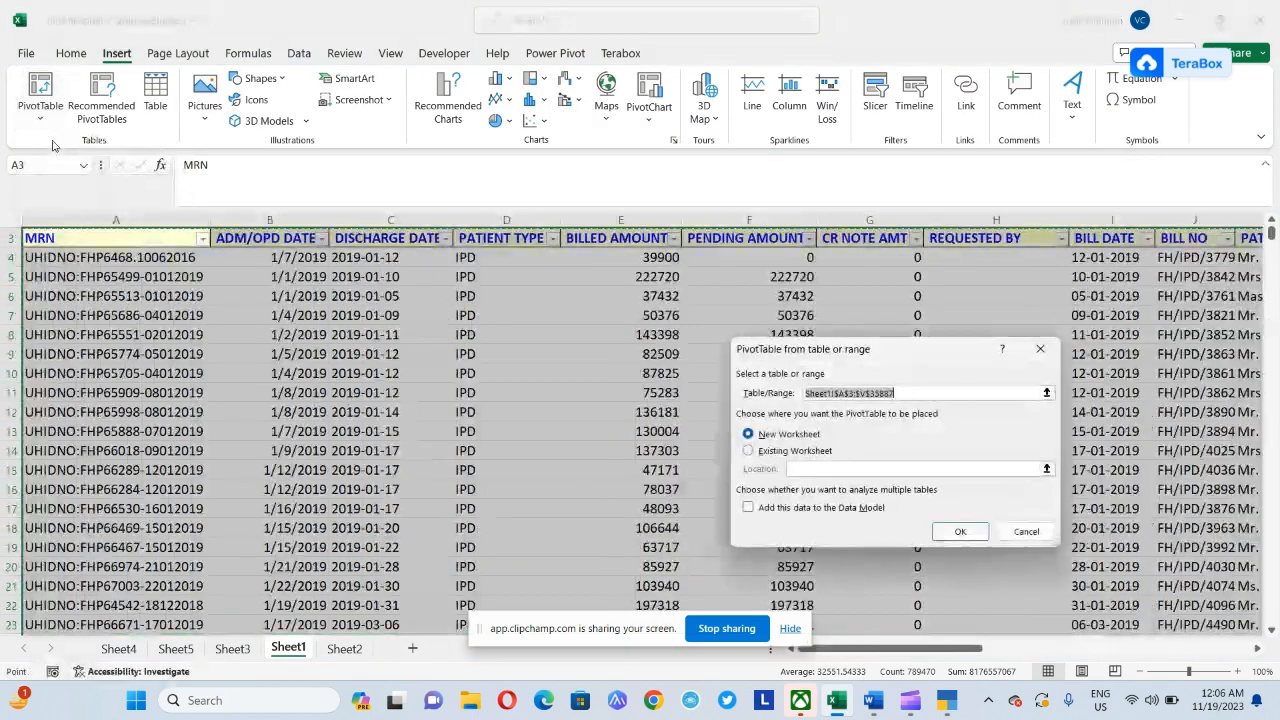
key(Return)
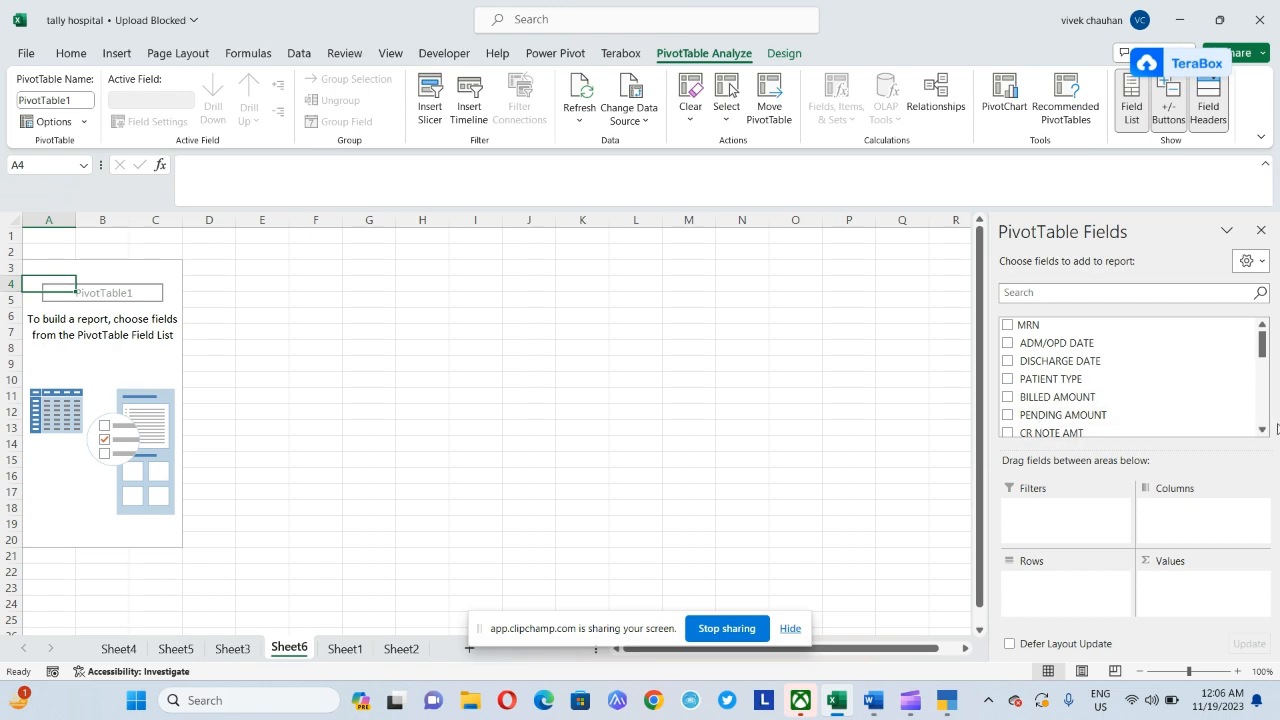
key(ctrl+Page_Up)
key(ctrl+Page_Up)
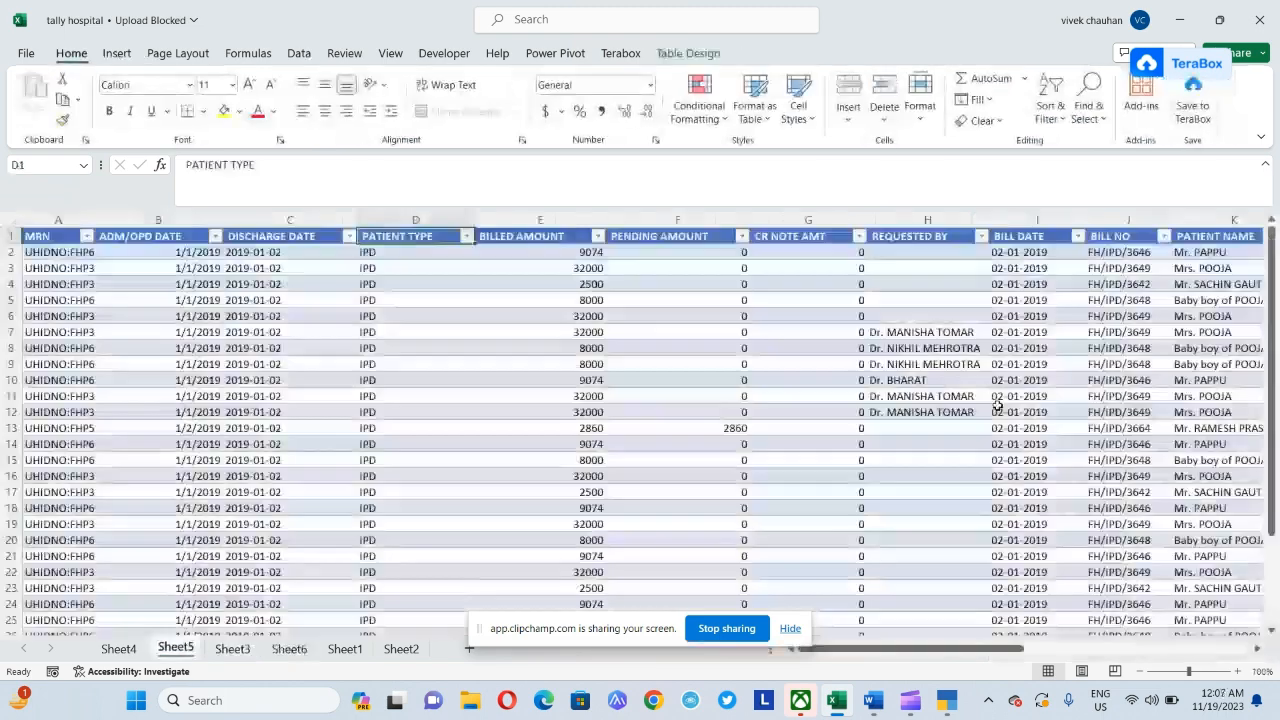
key(ctrl+Page_Down)
key(ctrl+Page_Down)
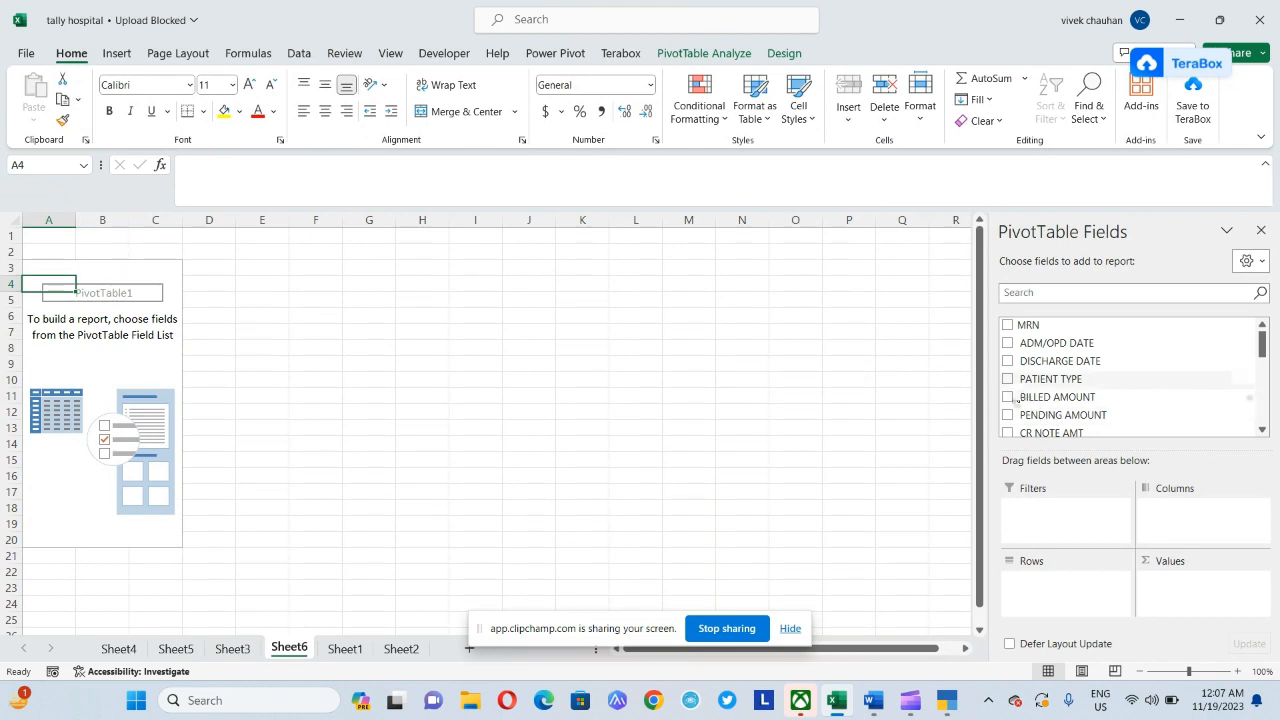
Add PATIENT TYPE as the first row field of the PivotTable and PATIENT NAME beneath it
click(1008, 379)
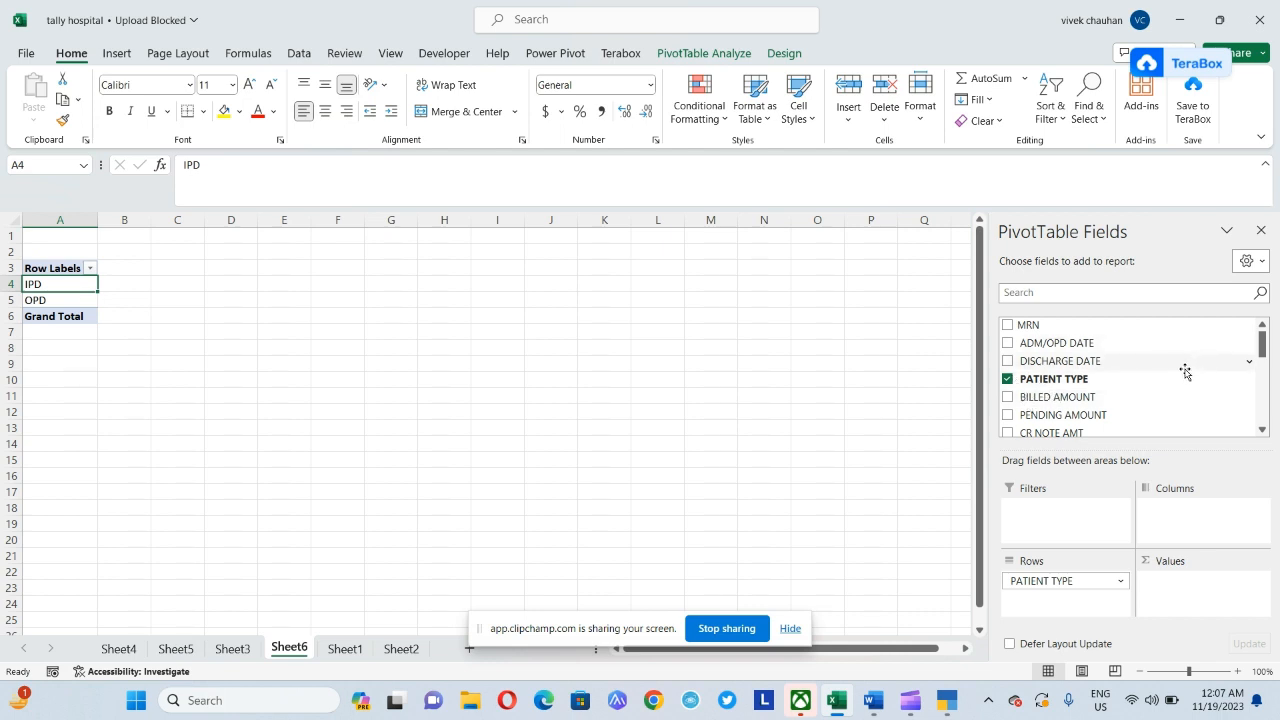
click(1263, 430)
click(1263, 430)
click(1263, 430)
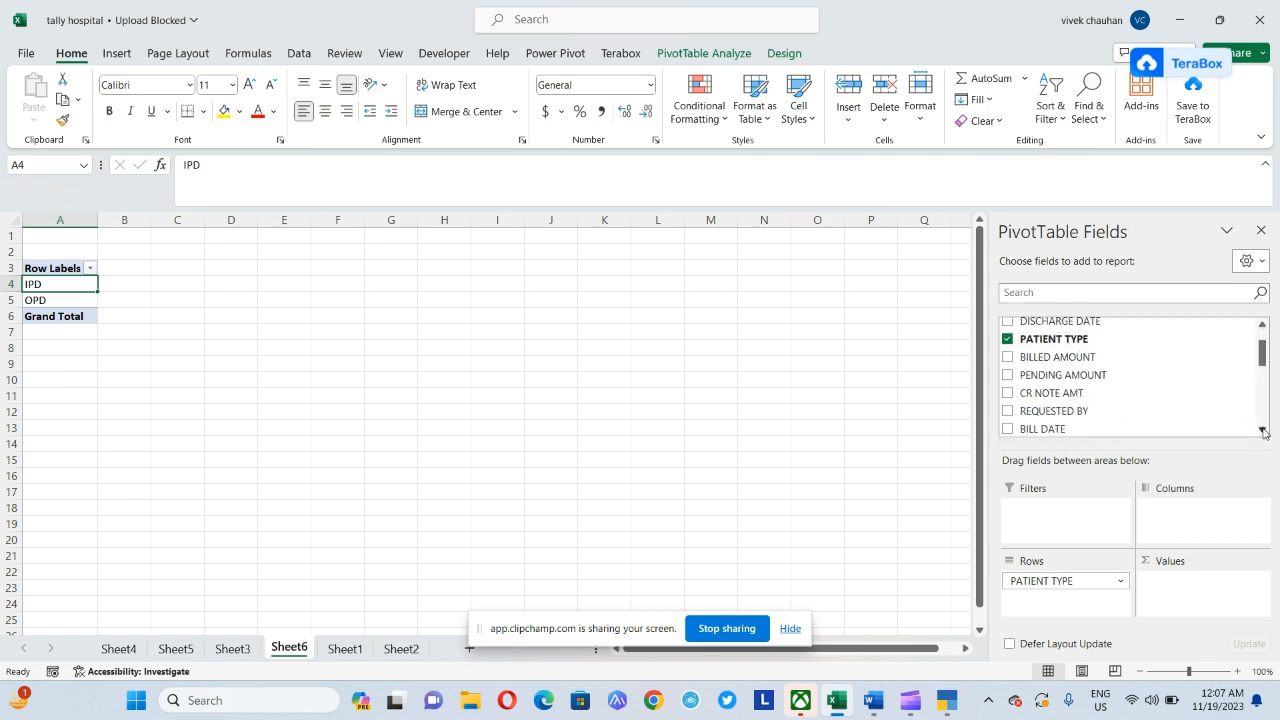
click(1263, 430)
click(1263, 430)
click(1263, 430)
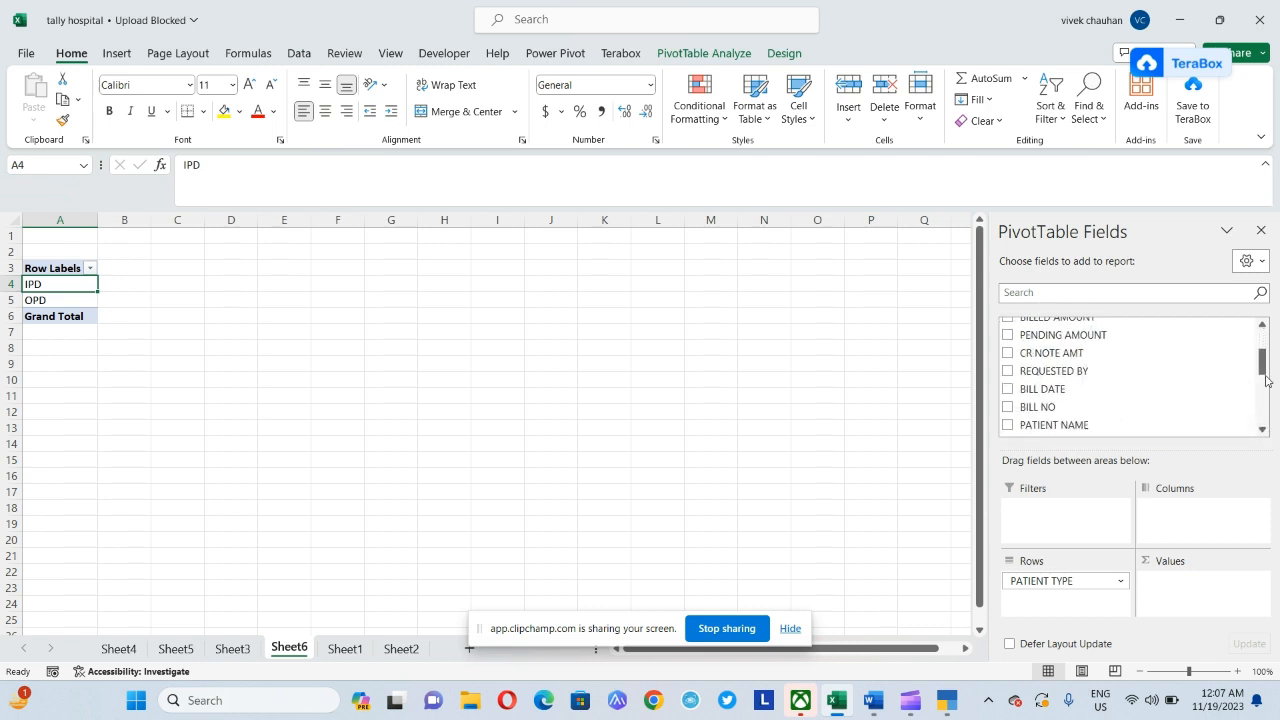
drag(1010, 425, 1073, 606)
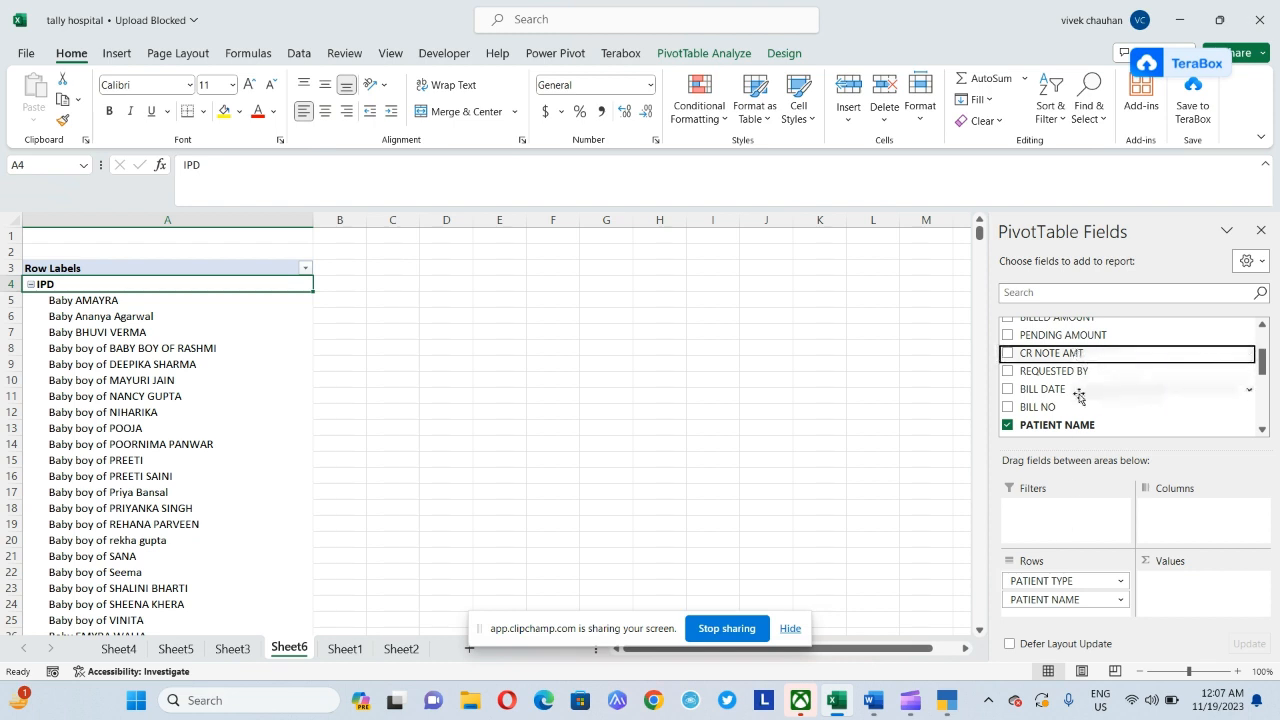
Add BILL DATE to the rows between PATIENT TYPE and PATIENT NAME, and BILL NO below PATIENT NAME
drag(1078, 395, 1070, 596)
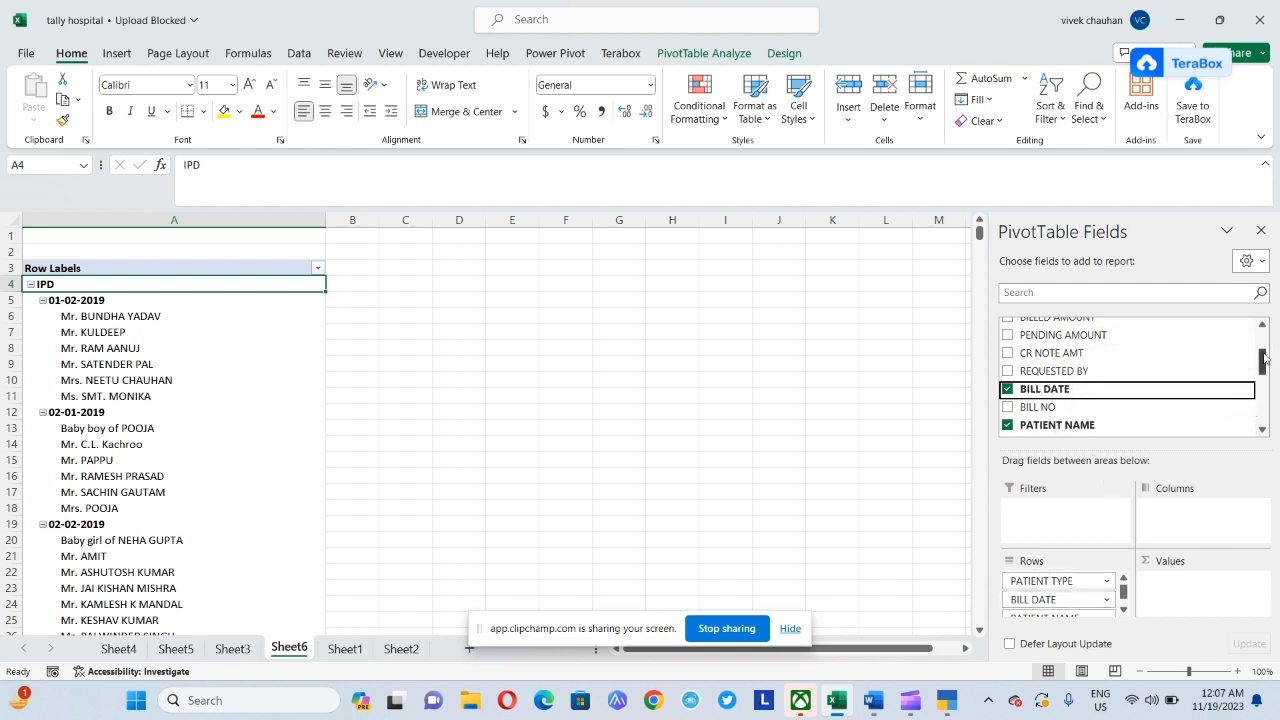
drag(1265, 358, 1264, 334)
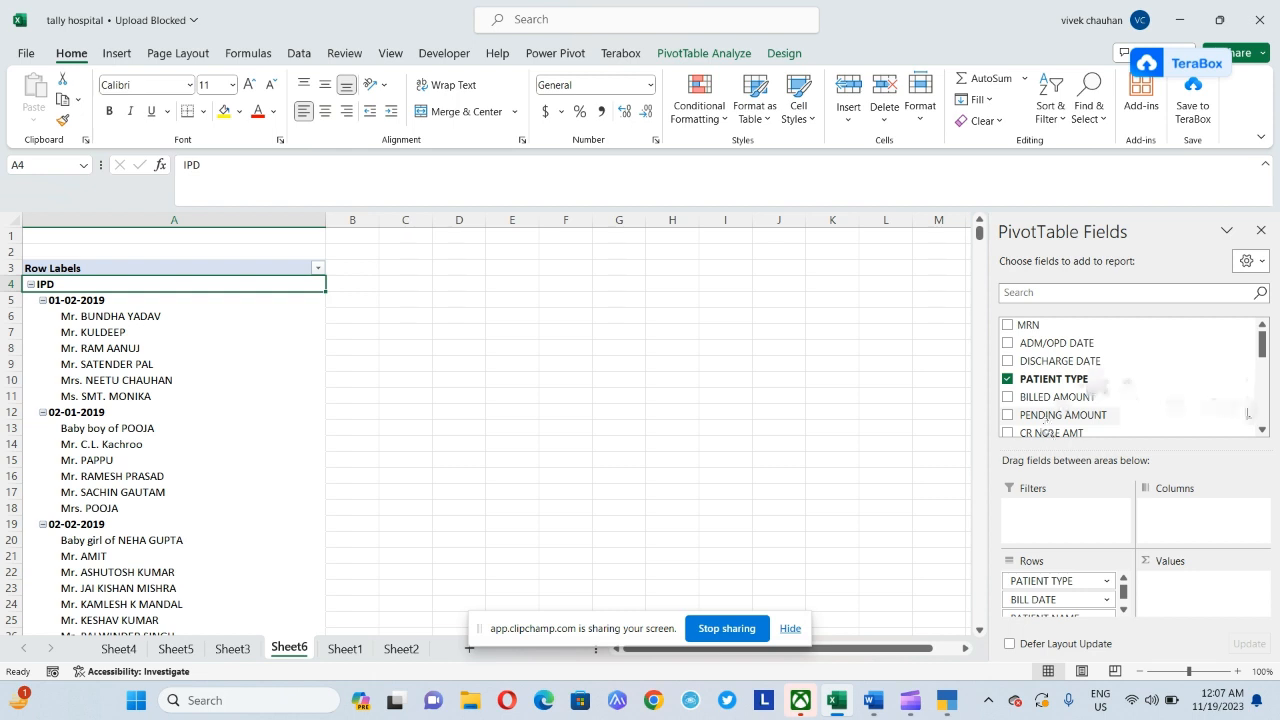
scroll(1264, 428, down, 2)
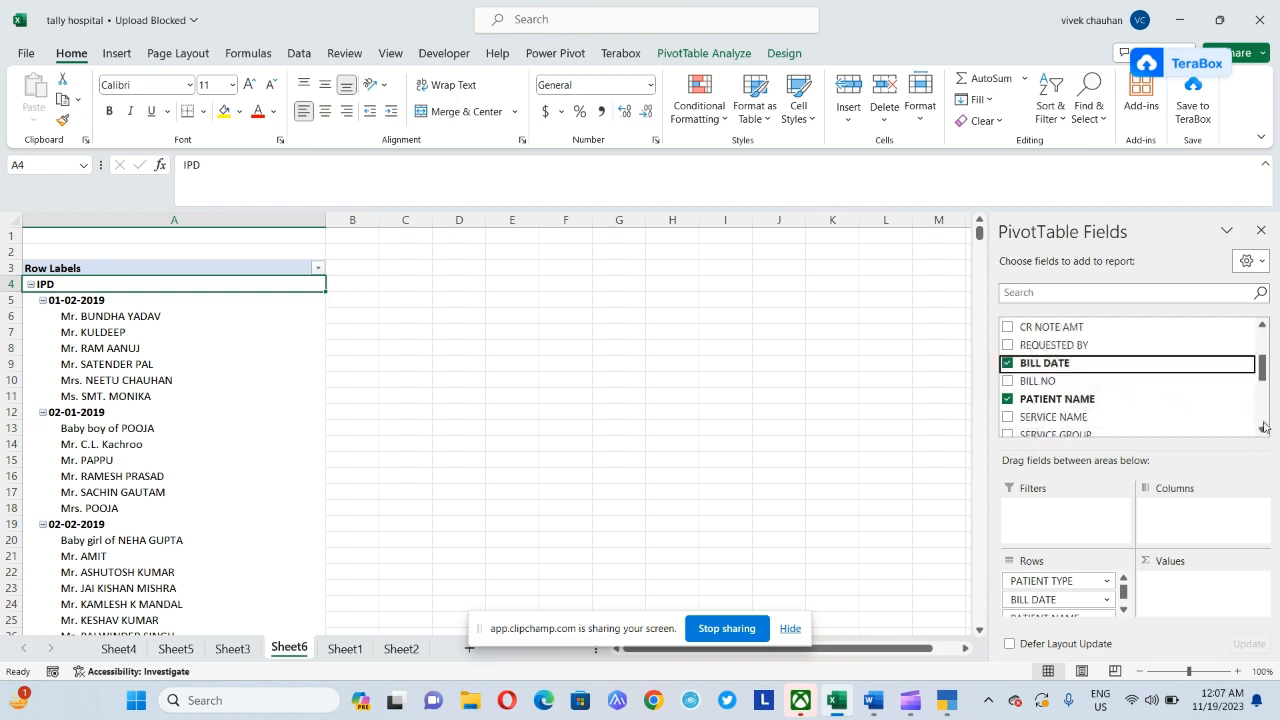
drag(1038, 381, 1060, 612)
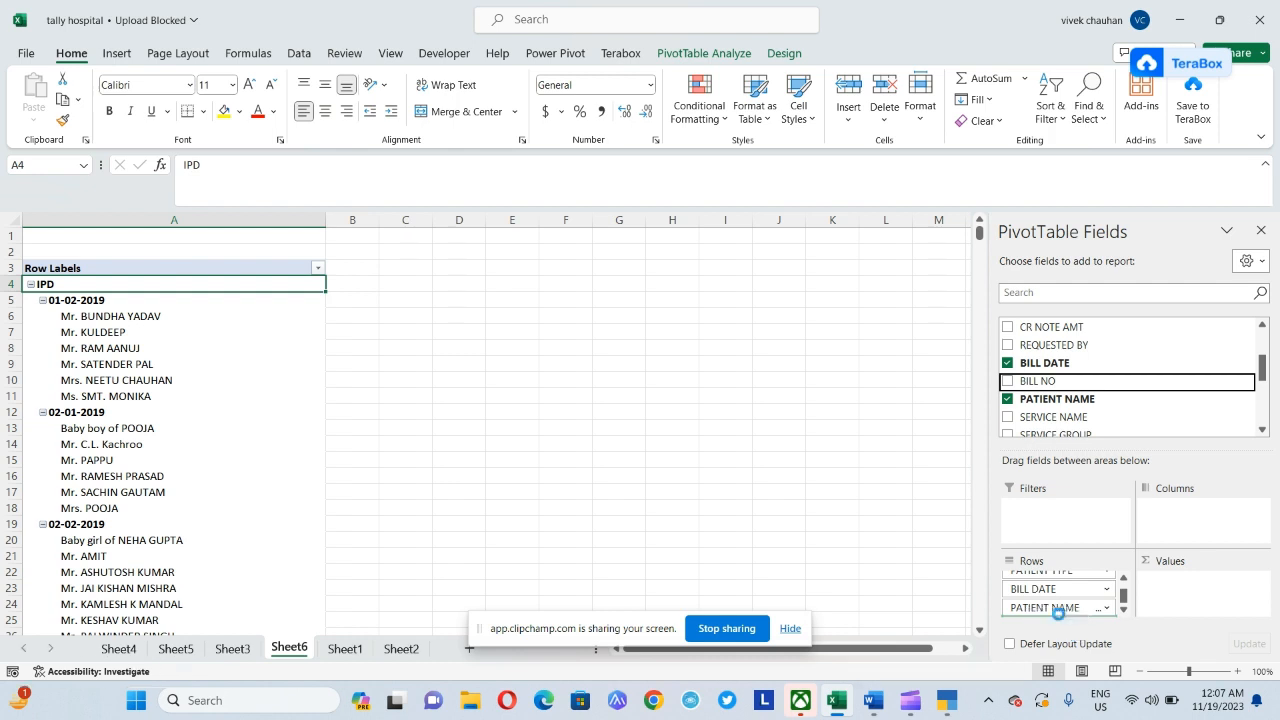
Enable the classic PivotTable layout in the PivotTable's display options
right_click(251, 394)
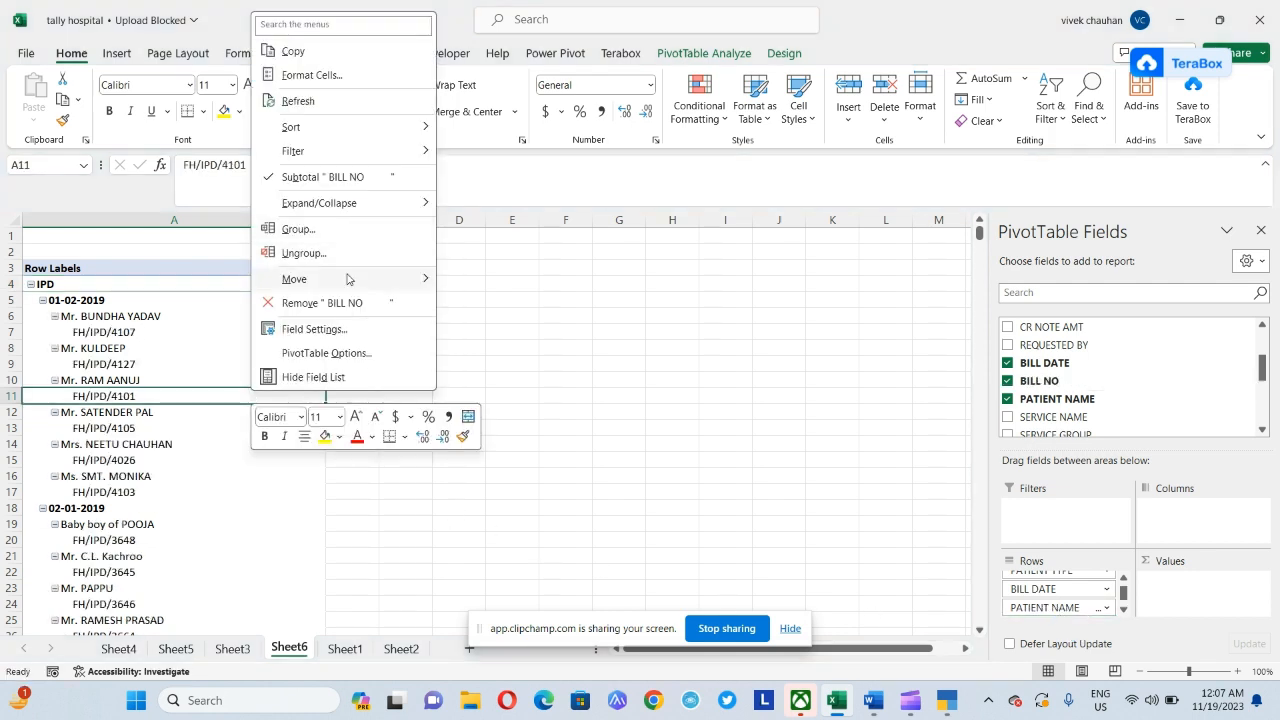
click(350, 353)
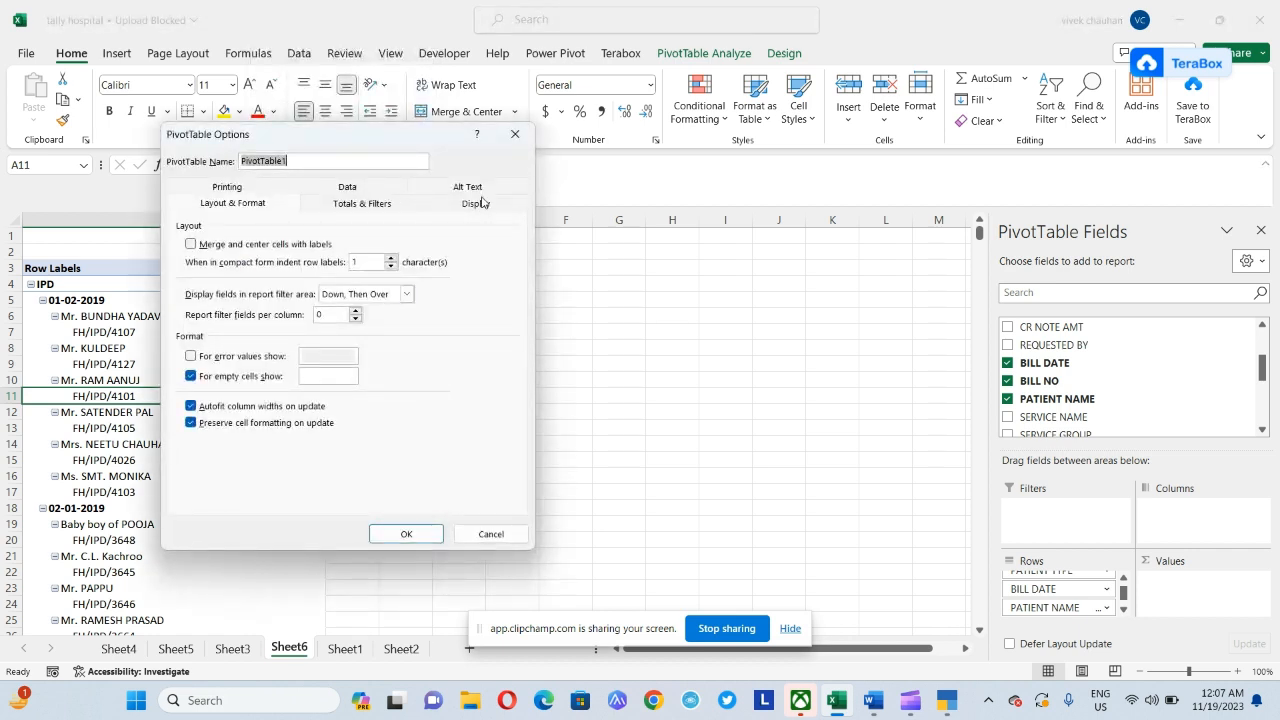
click(481, 203)
click(268, 333)
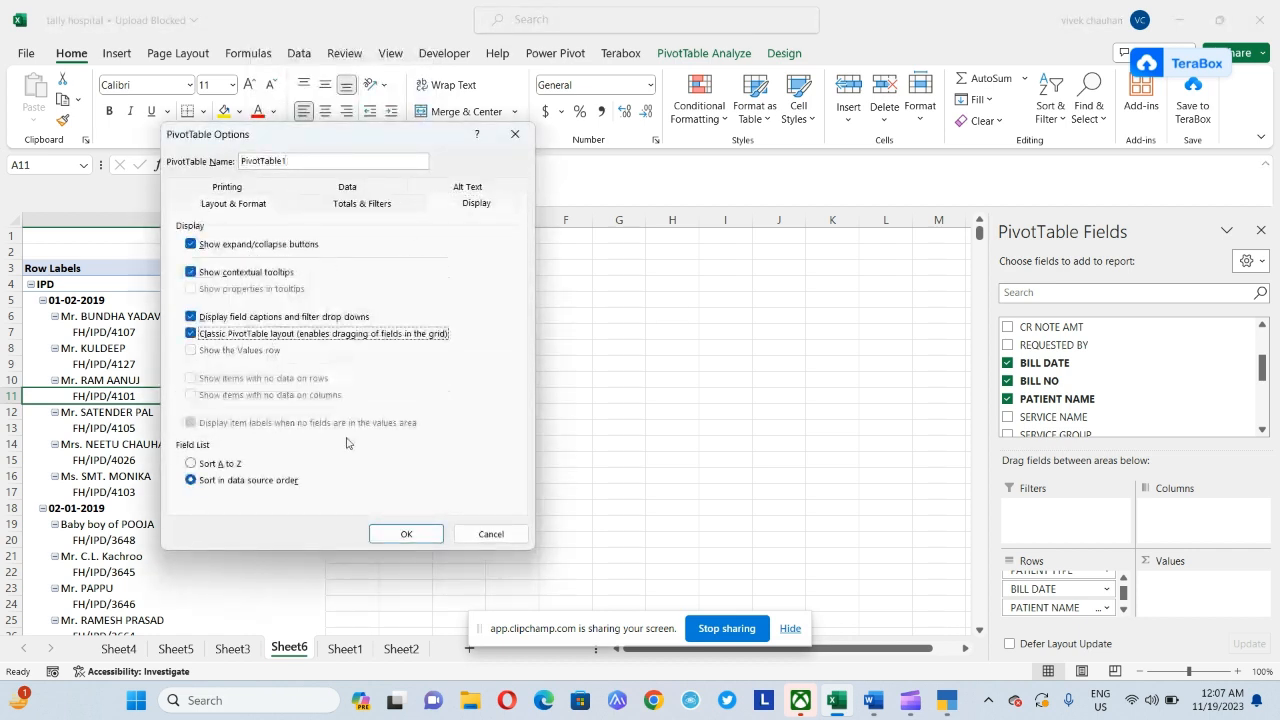
click(404, 533)
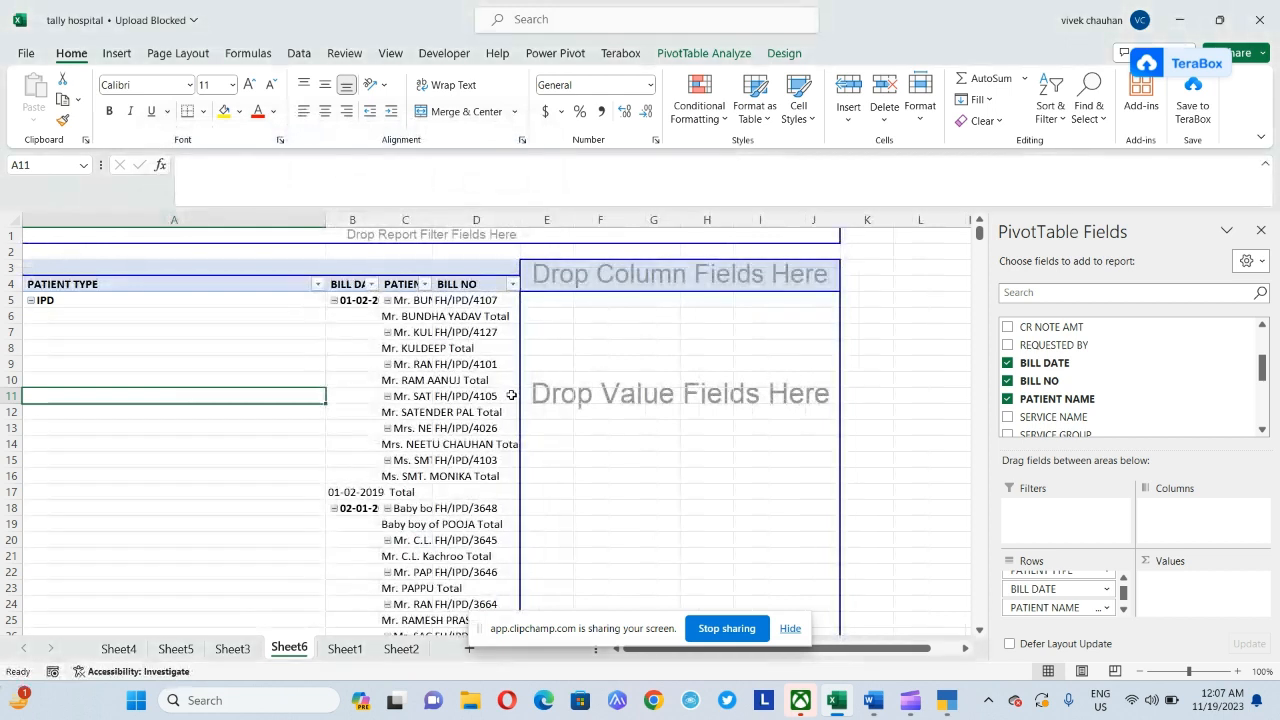
Turn off the subtotal for the BILL NO field in the PivotTable
click(511, 395)
click(801, 58)
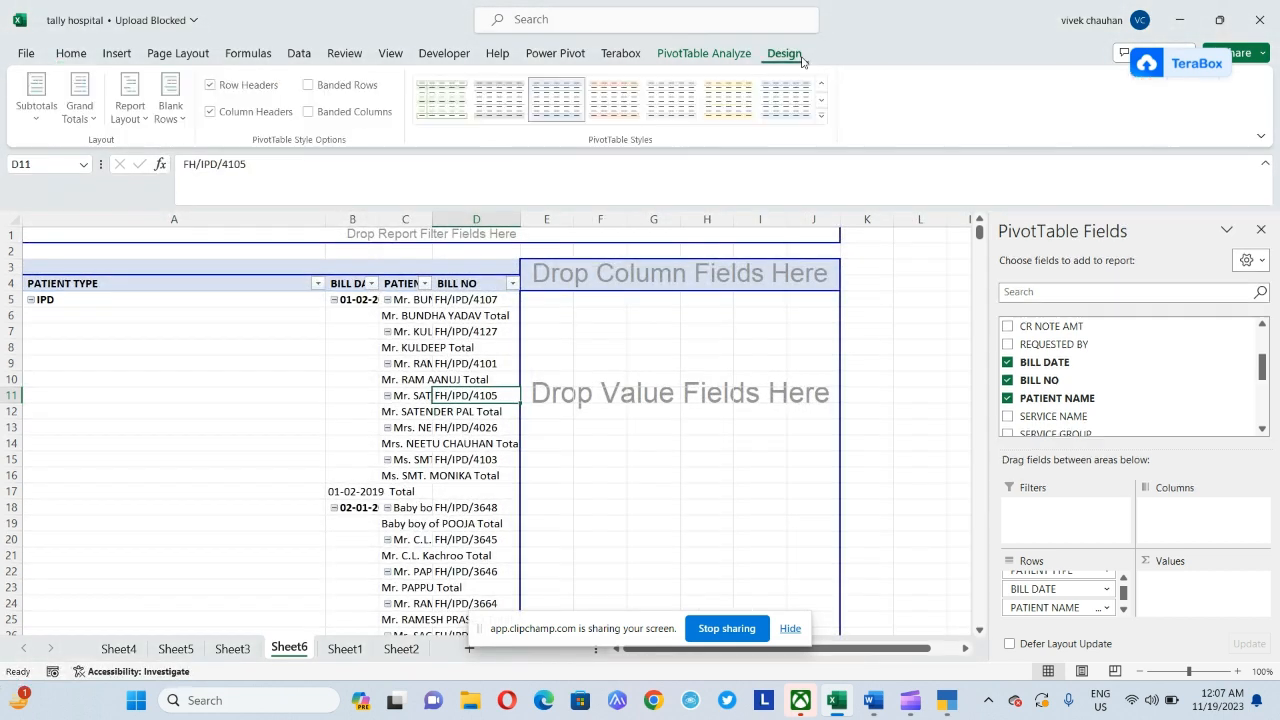
right_click(502, 396)
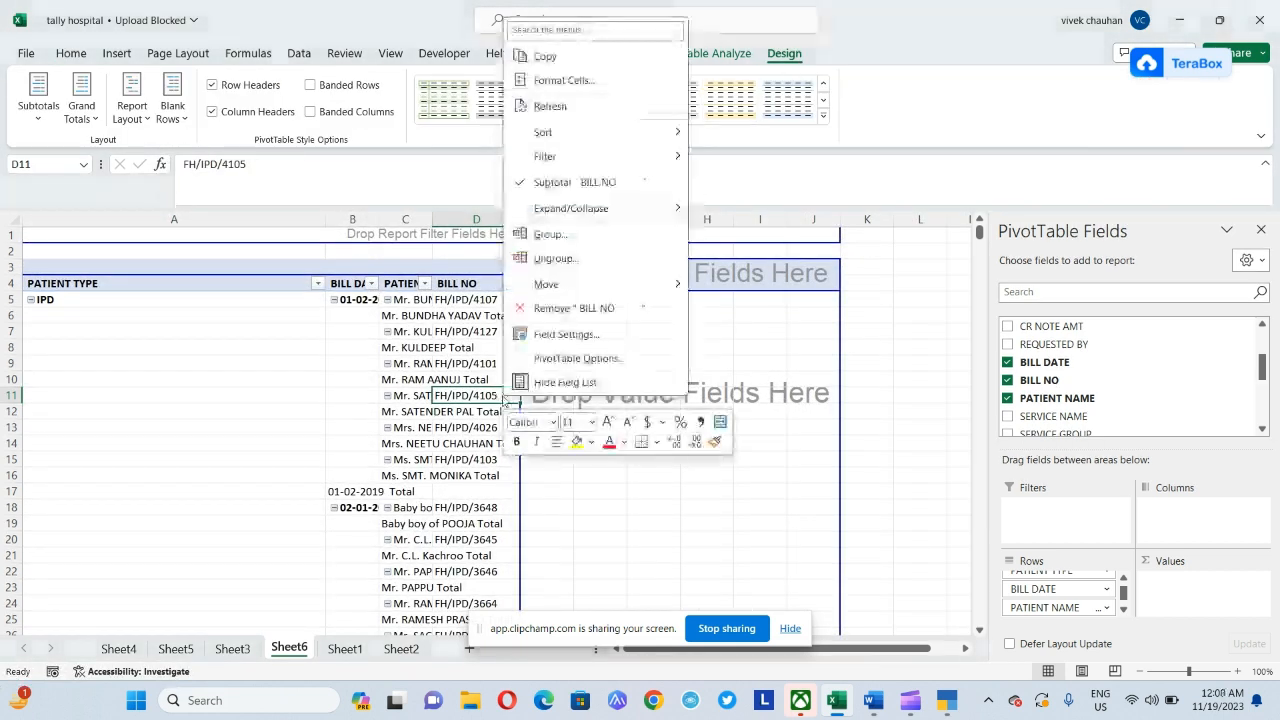
click(583, 190)
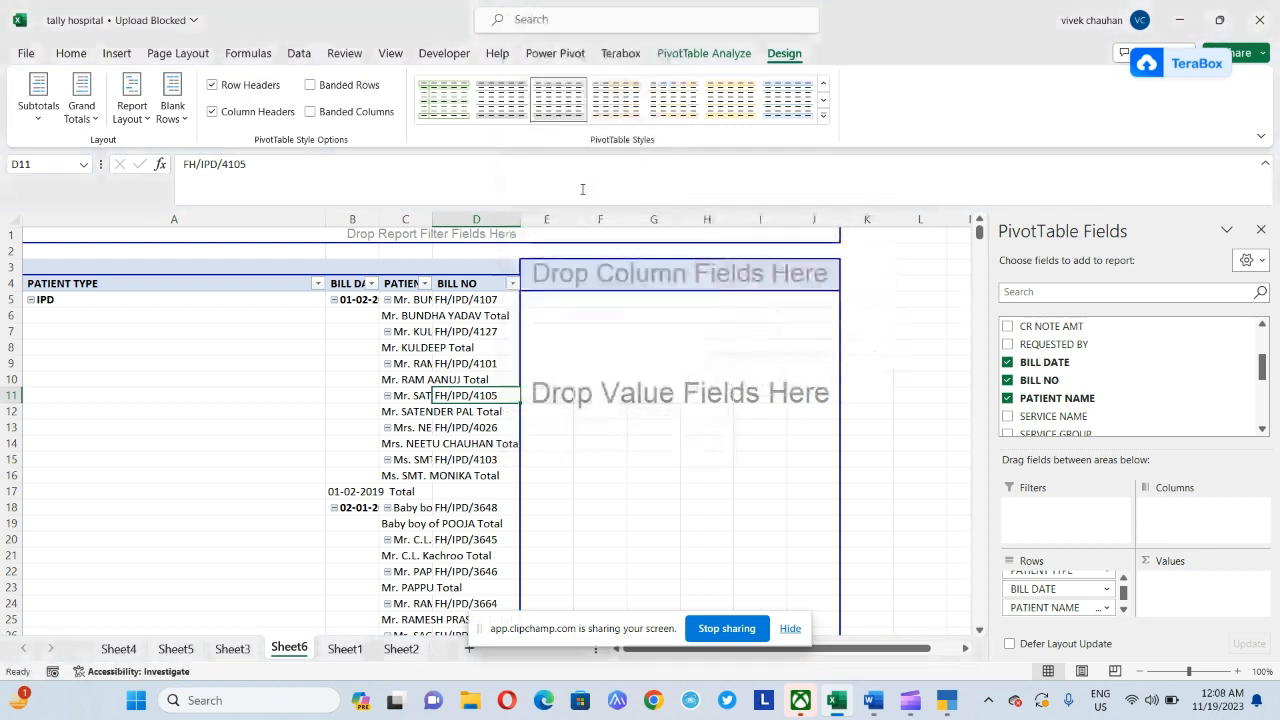
key(Left)
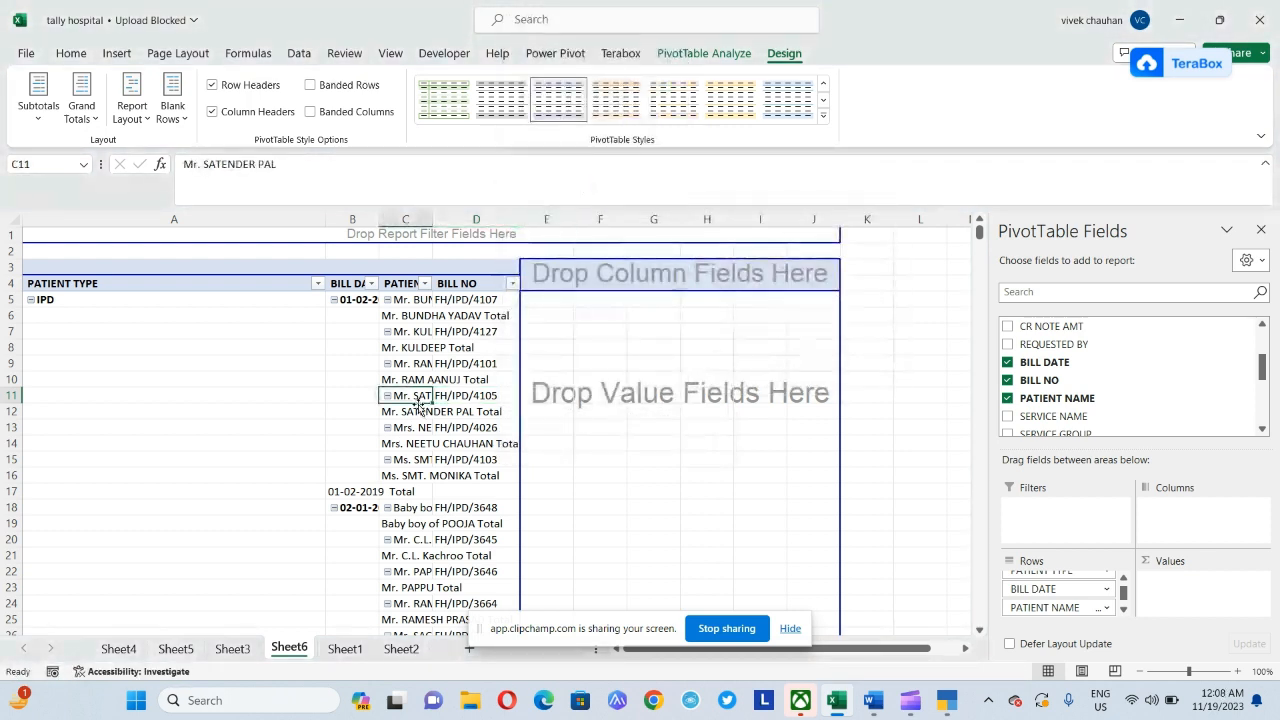
Turn off the subtotal for the PATIENT NAME field in the PivotTable
right_click(416, 396)
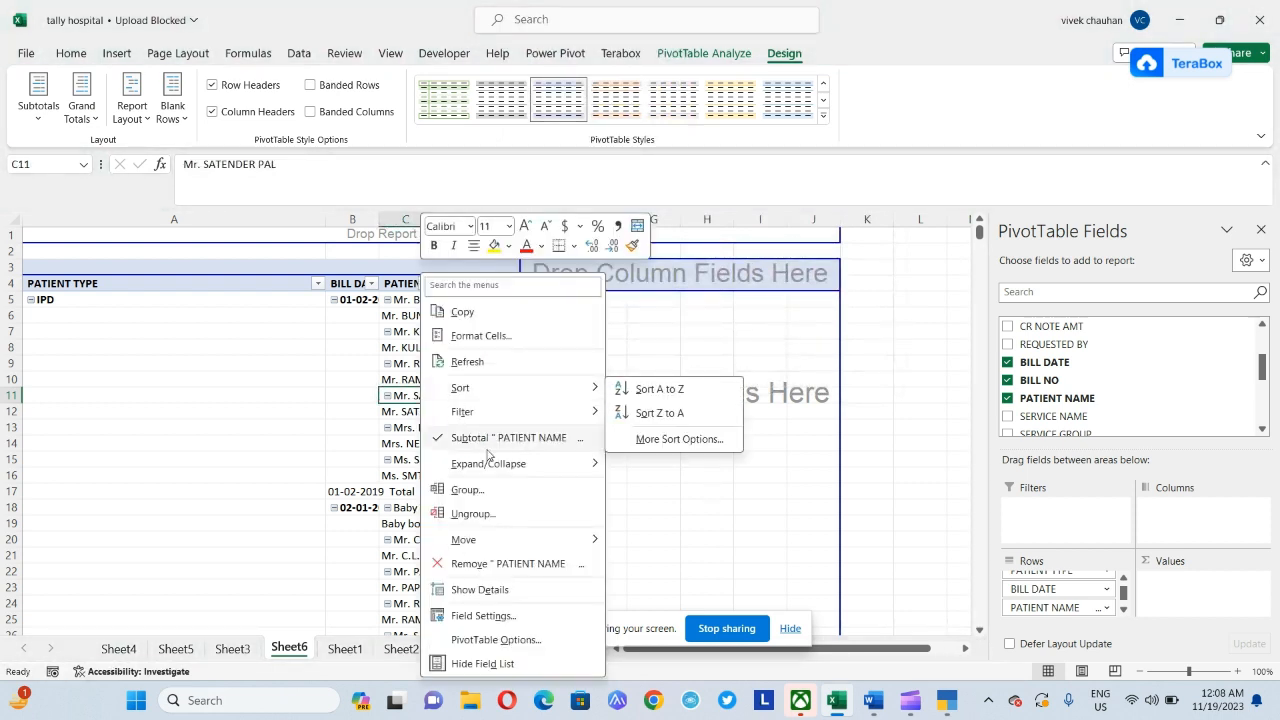
click(507, 440)
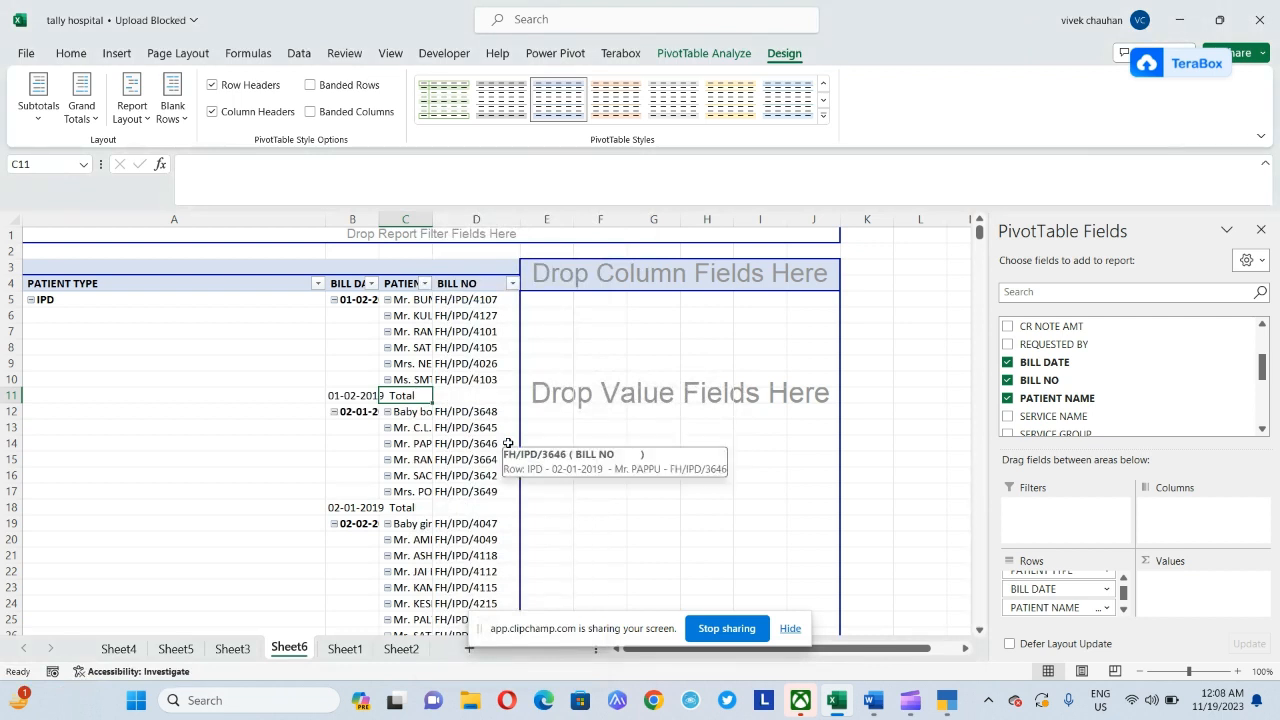
key(Down)
key(Up)
key(Left)
key(Right)
key(Right)
key(Up)
key(Up)
key(Up)
key(Up)
key(Up)
key(Up)
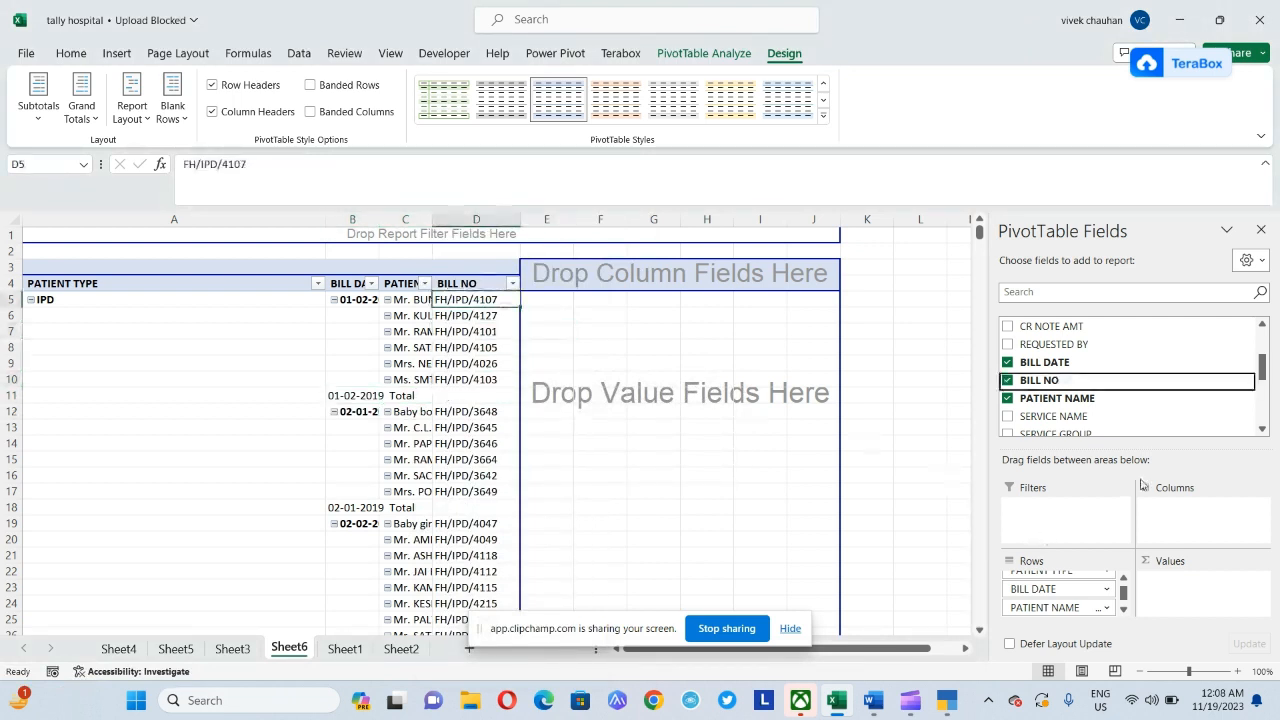
Add SERVICE GROUP as the column field of the PivotTable
scroll(1268, 400, down, 2)
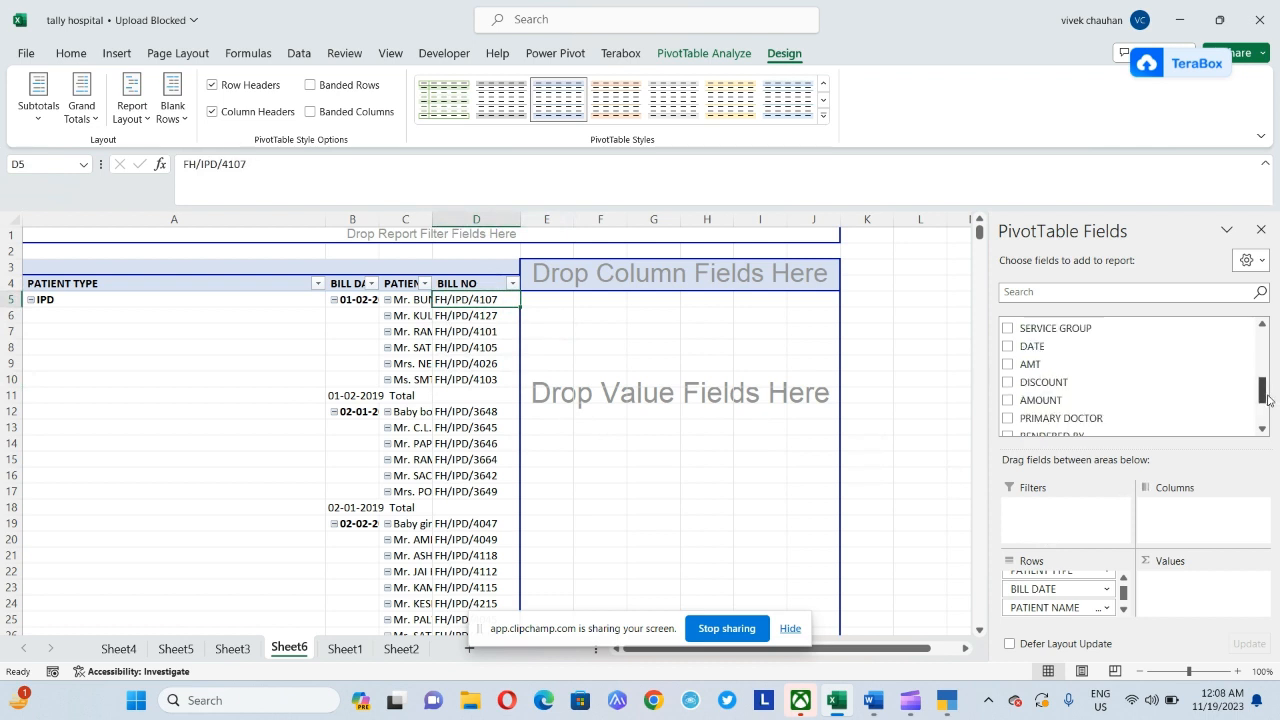
drag(1091, 340, 1222, 530)
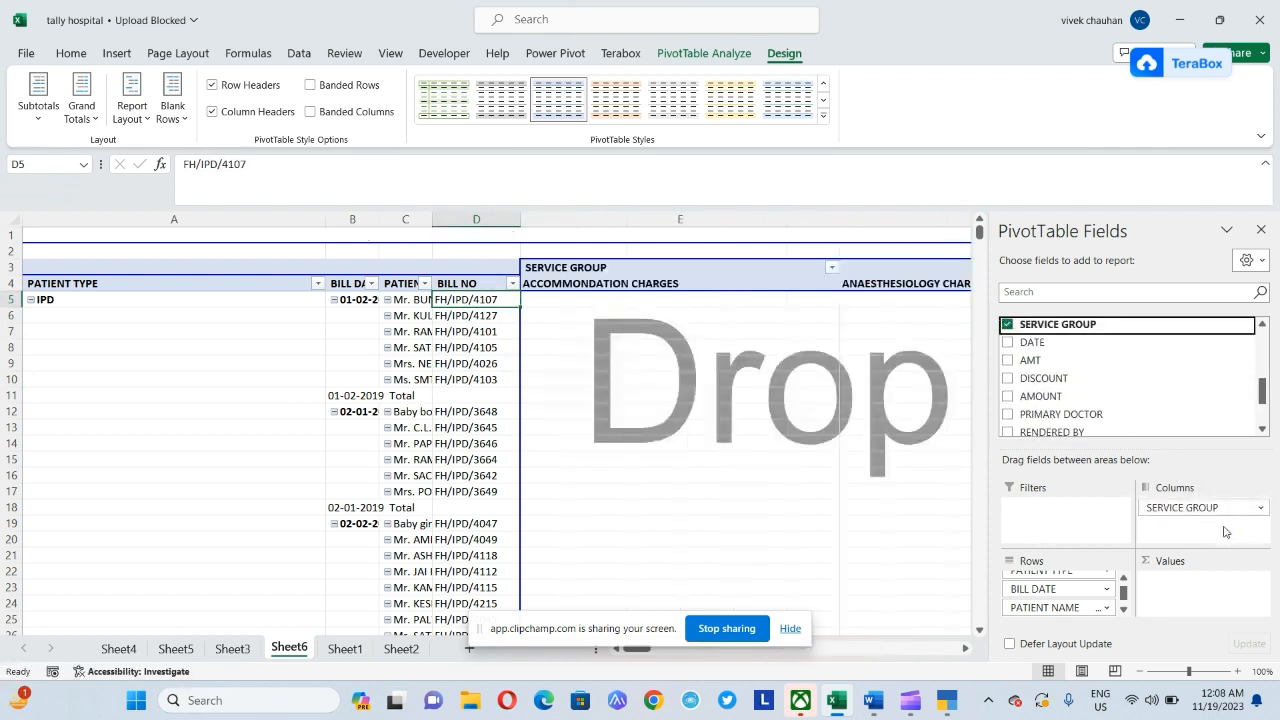
key(Right)
key(Right)
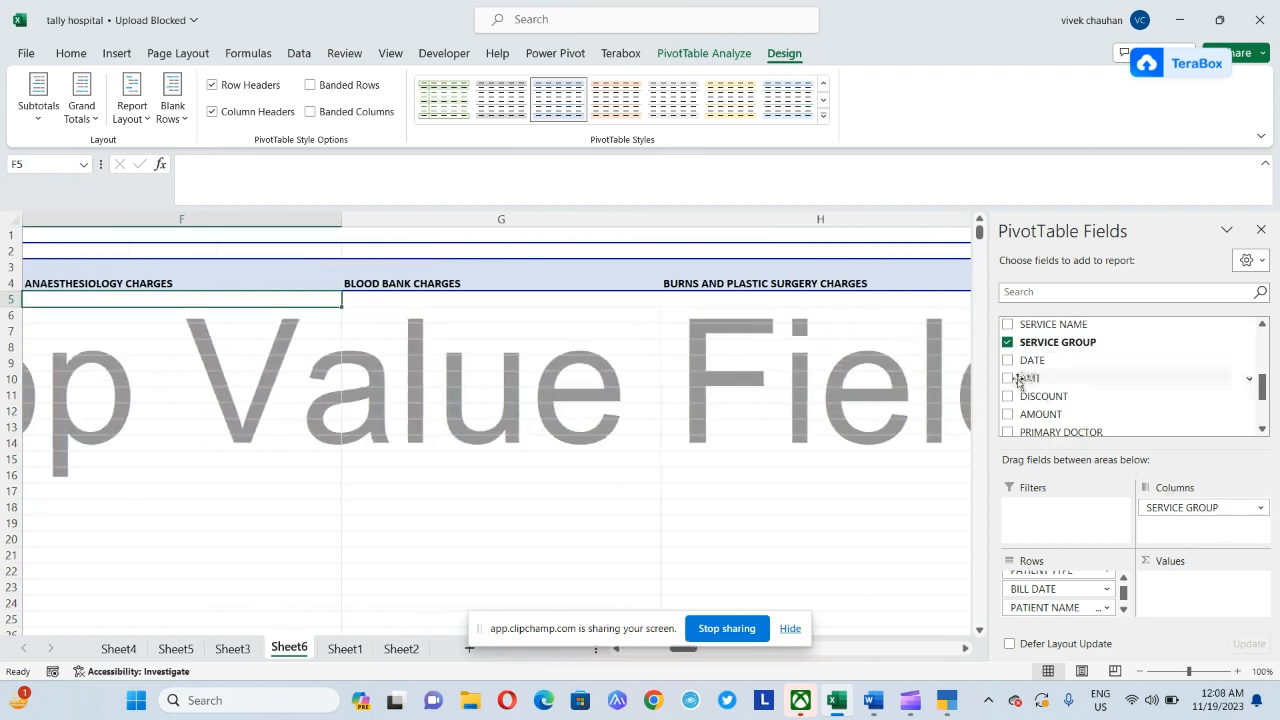
Add AMT to the PivotTable values as a sum
drag(1010, 380, 1208, 596)
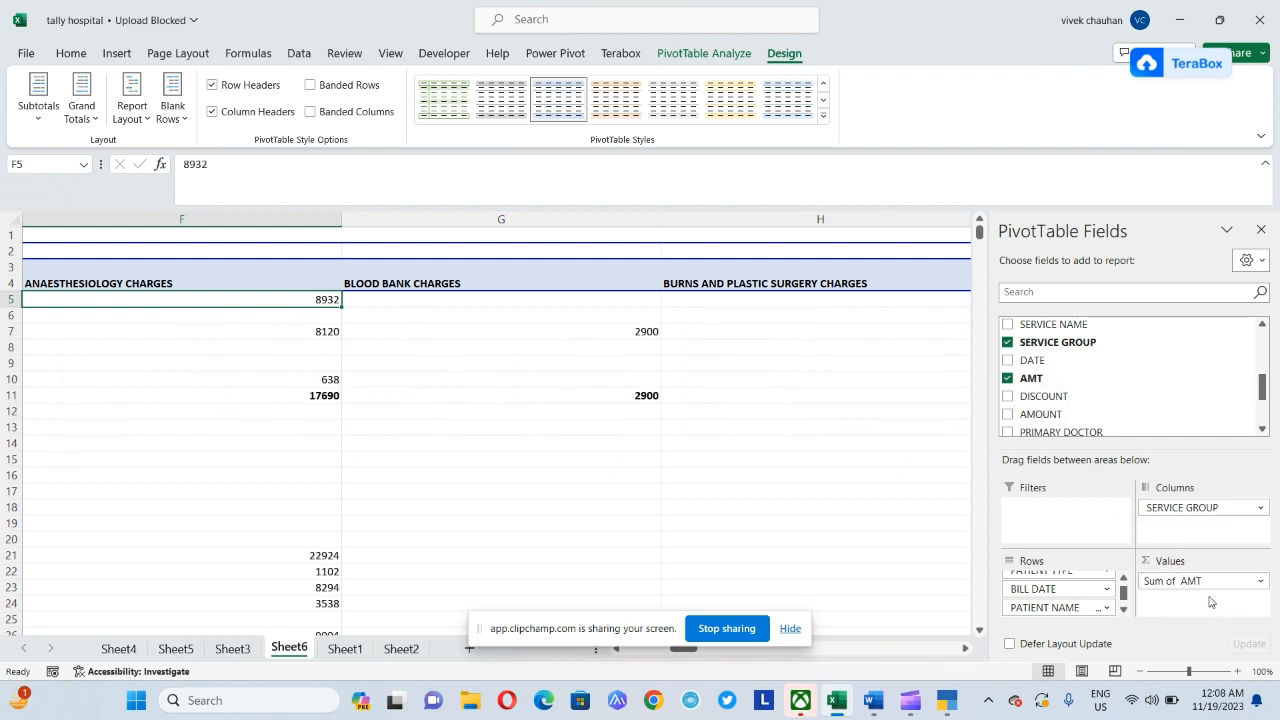
key(Right)
key(Right)
key(Right)
key(Right)
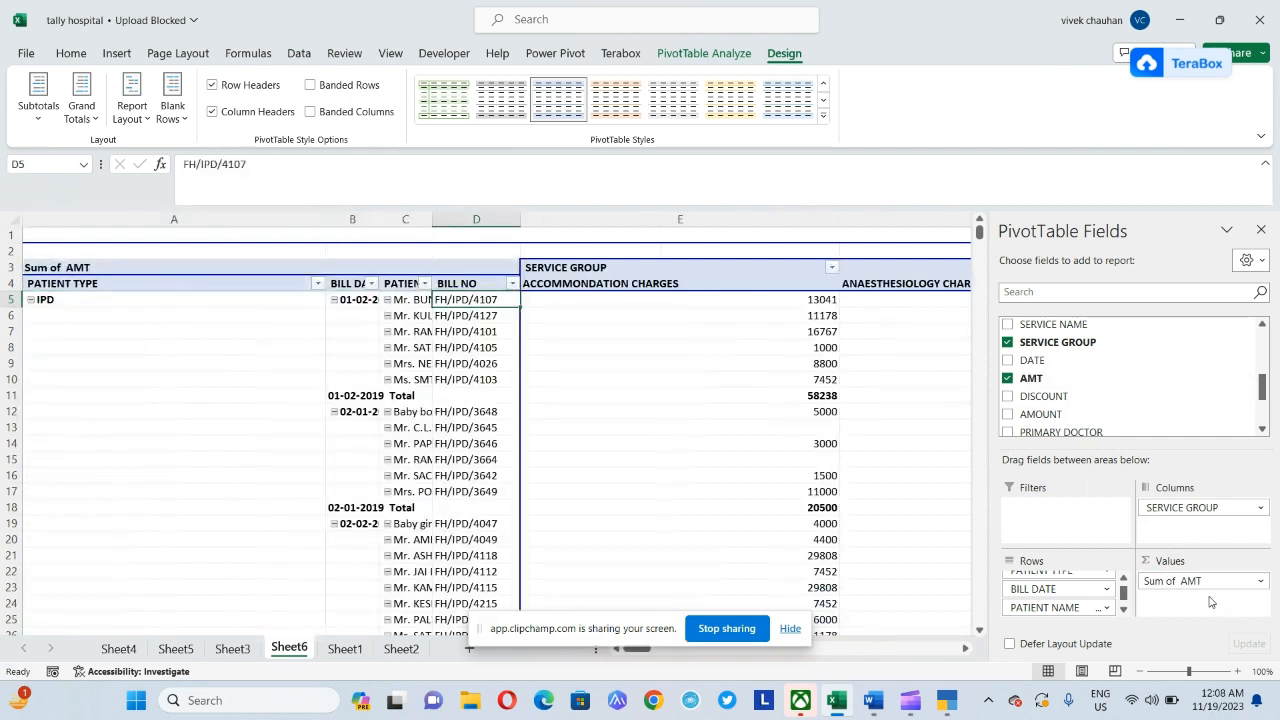
Autofit the widths of the service group columns from ACCOMMONDATION CHARGES through Grand Total
key(ctrl+space)
key(shift+Right)
key(shift+Right)
key(shift+Right)
key(shift+Right)
key(shift+Right)
key(shift+Right)
key(shift+Right)
key(shift+Right)
key(shift+Right)
key(shift+Right)
key(shift+Right)
key(shift+Right)
key(shift+Right)
key(shift+Right)
key(shift+Right)
key(shift+Right)
key(shift+Right)
key(shift+Right)
key(shift+Right)
key(shift+Right)
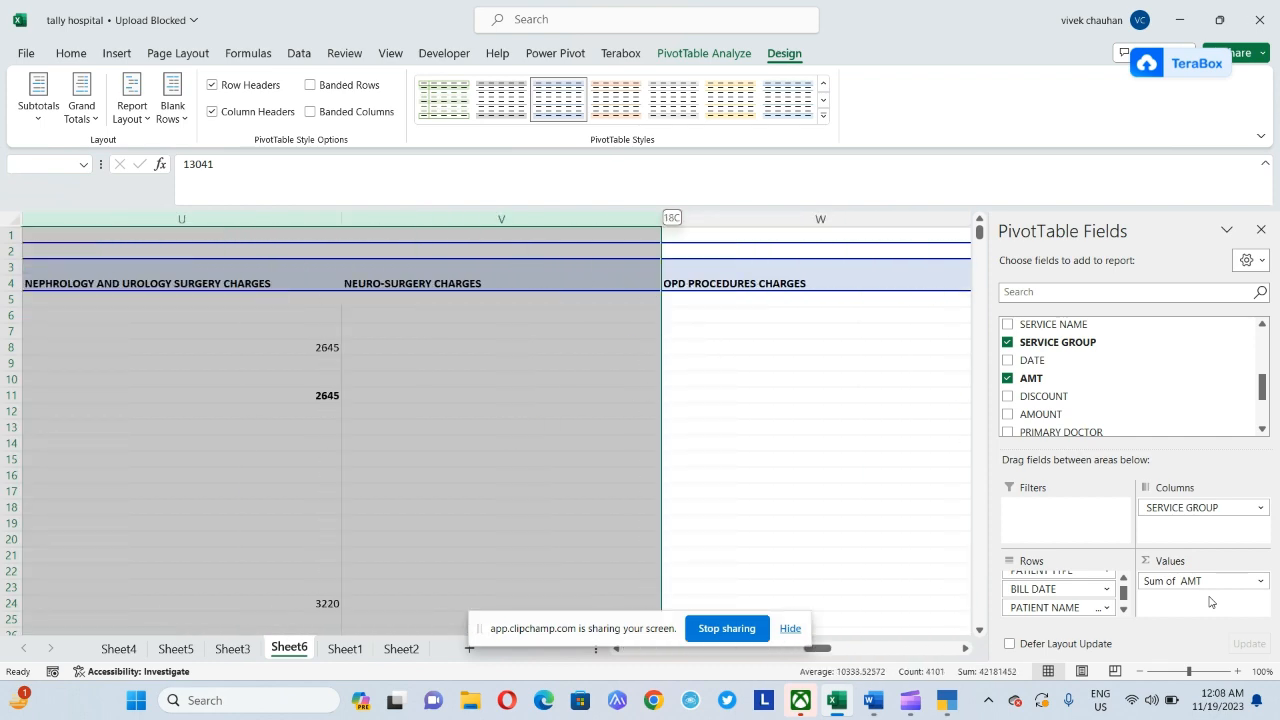
key(shift+Right)
key(shift+Right)
key(shift+Right)
key(shift+Right)
key(shift+Right)
key(shift+Right)
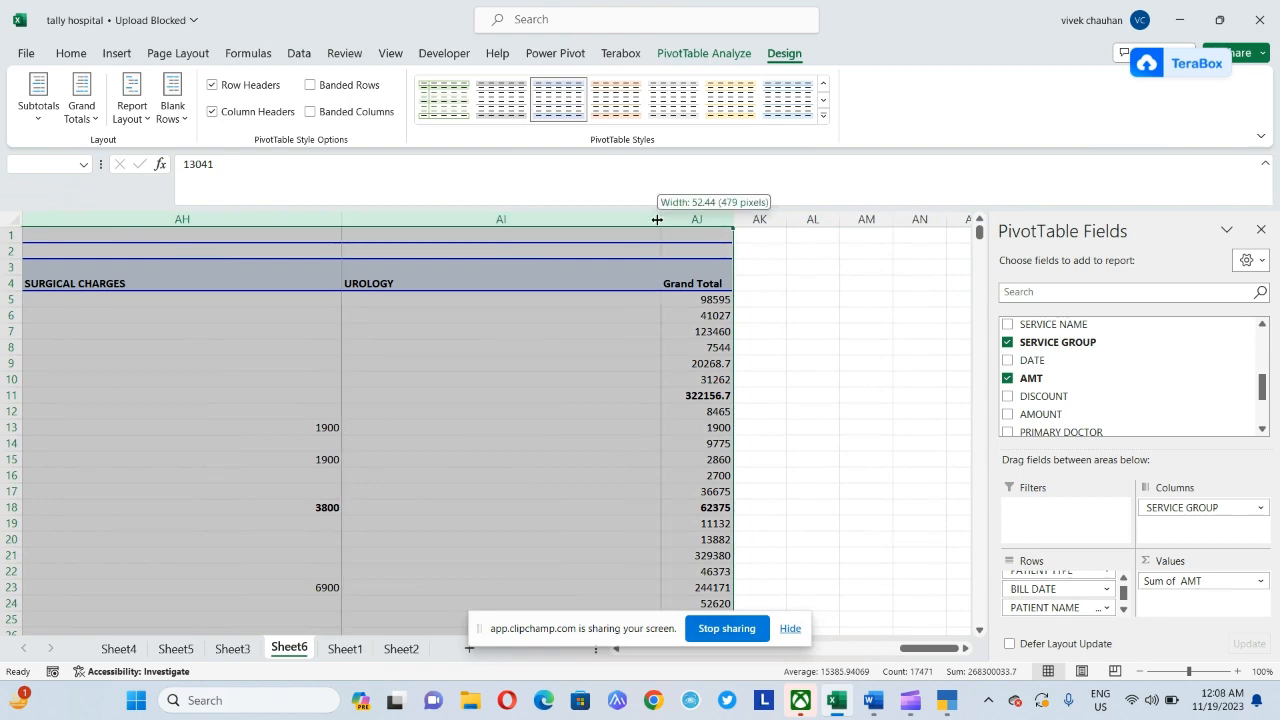
double_click(658, 219)
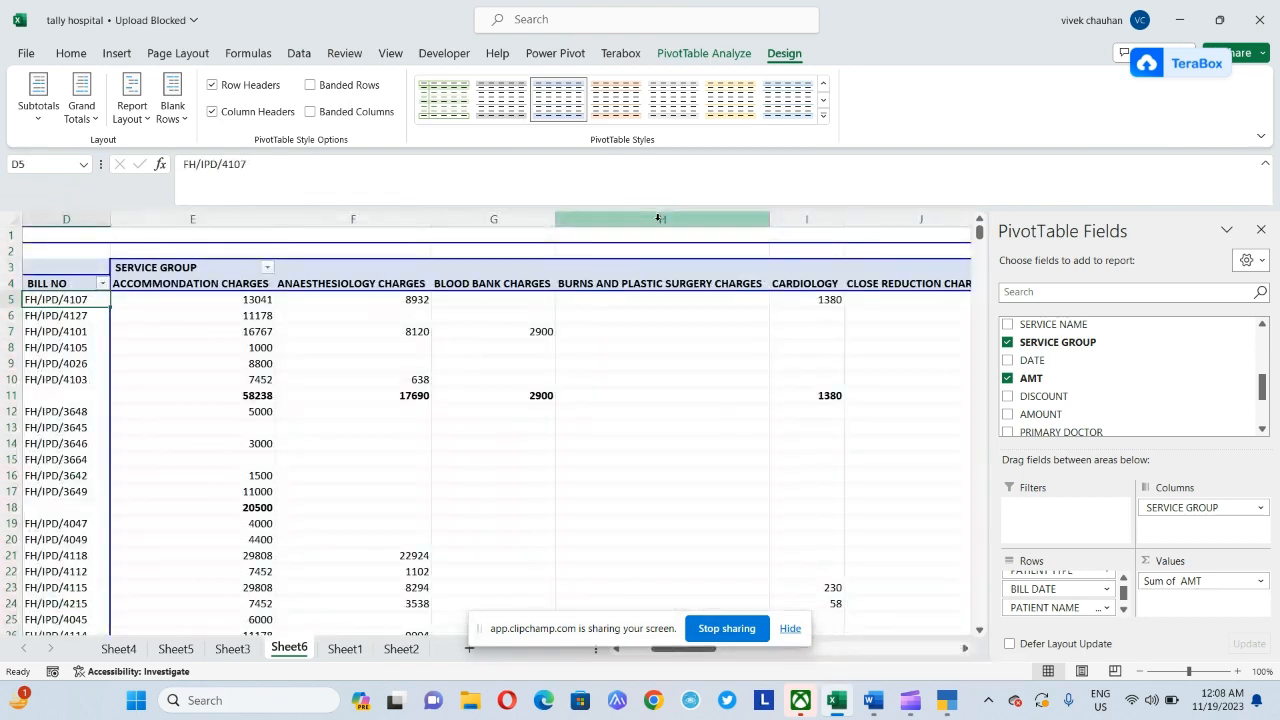
scroll(644, 428, up, 1)
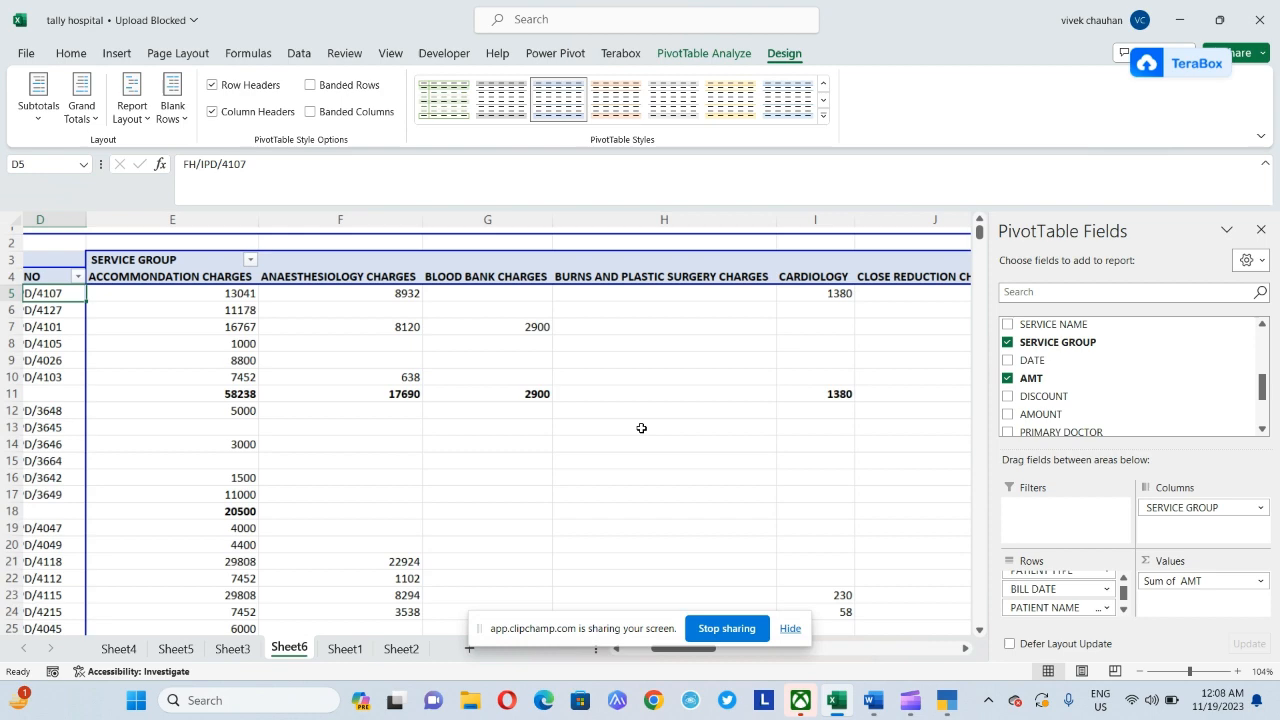
Autofit the PATIENT NAME column so that the full names fit
click(576, 304)
key(Up)
key(Left)
key(Left)
key(Left)
key(Left)
key(Left)
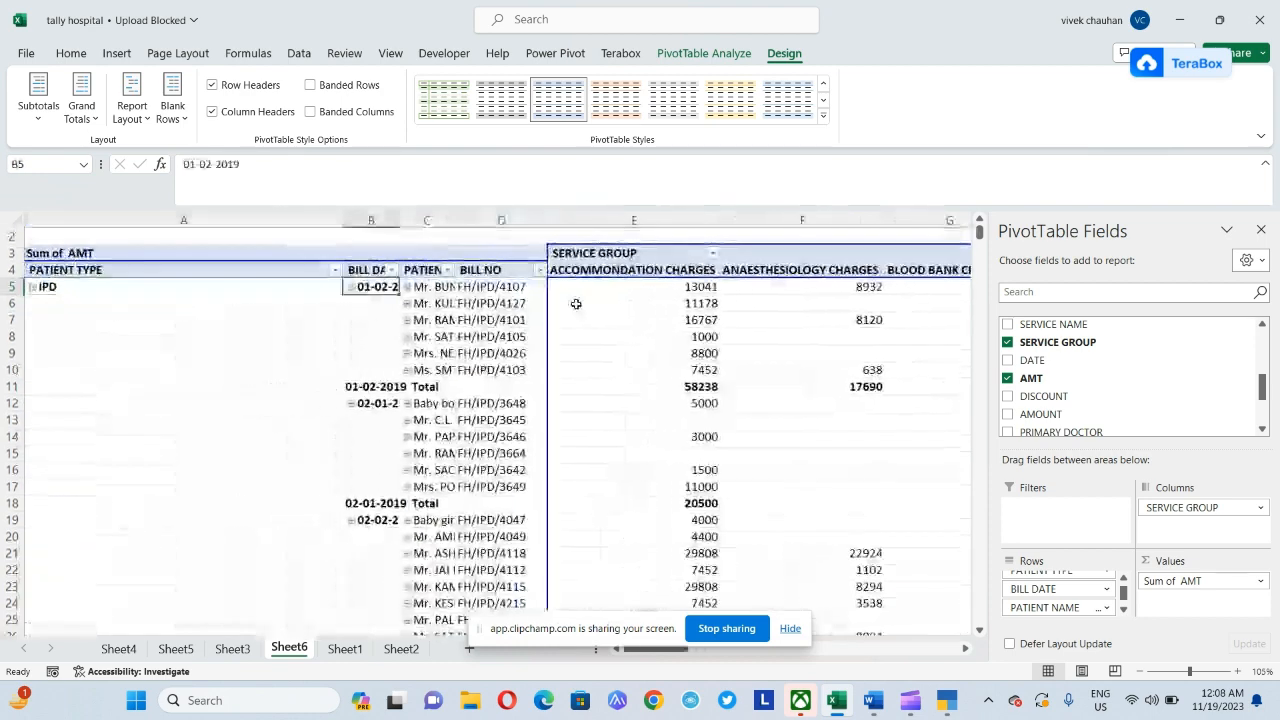
key(Right)
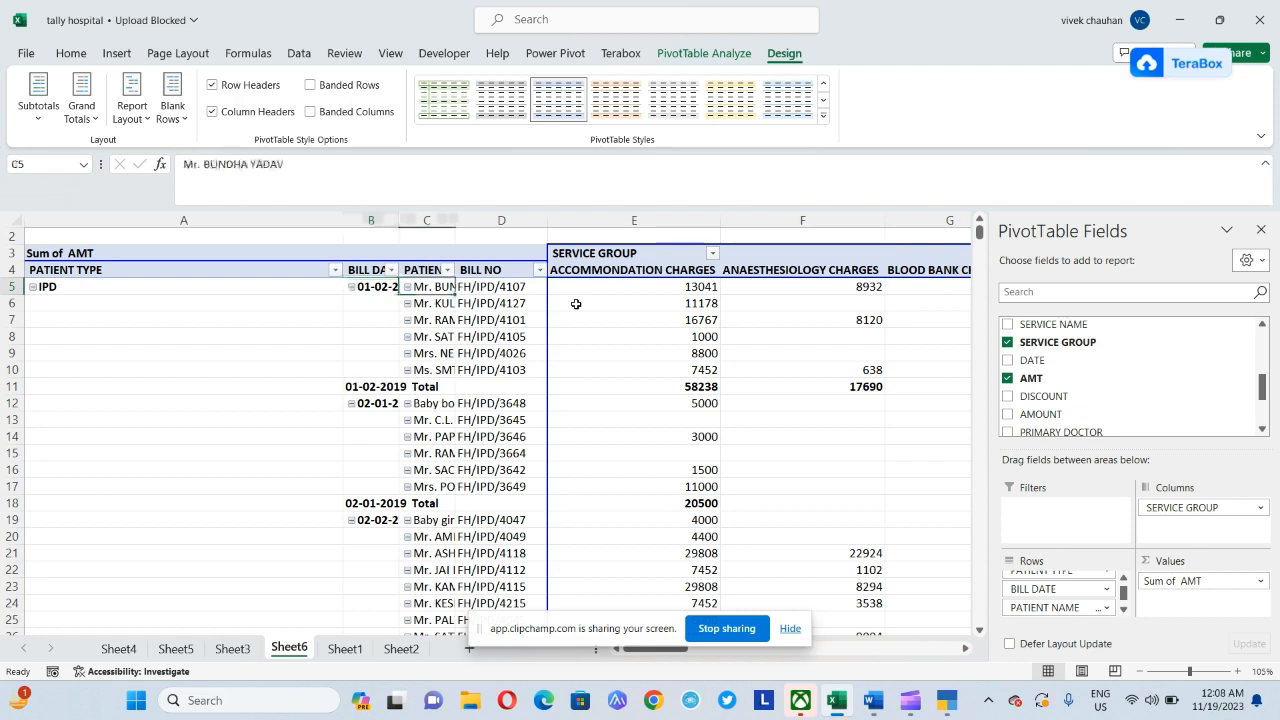
key(ctrl+space)
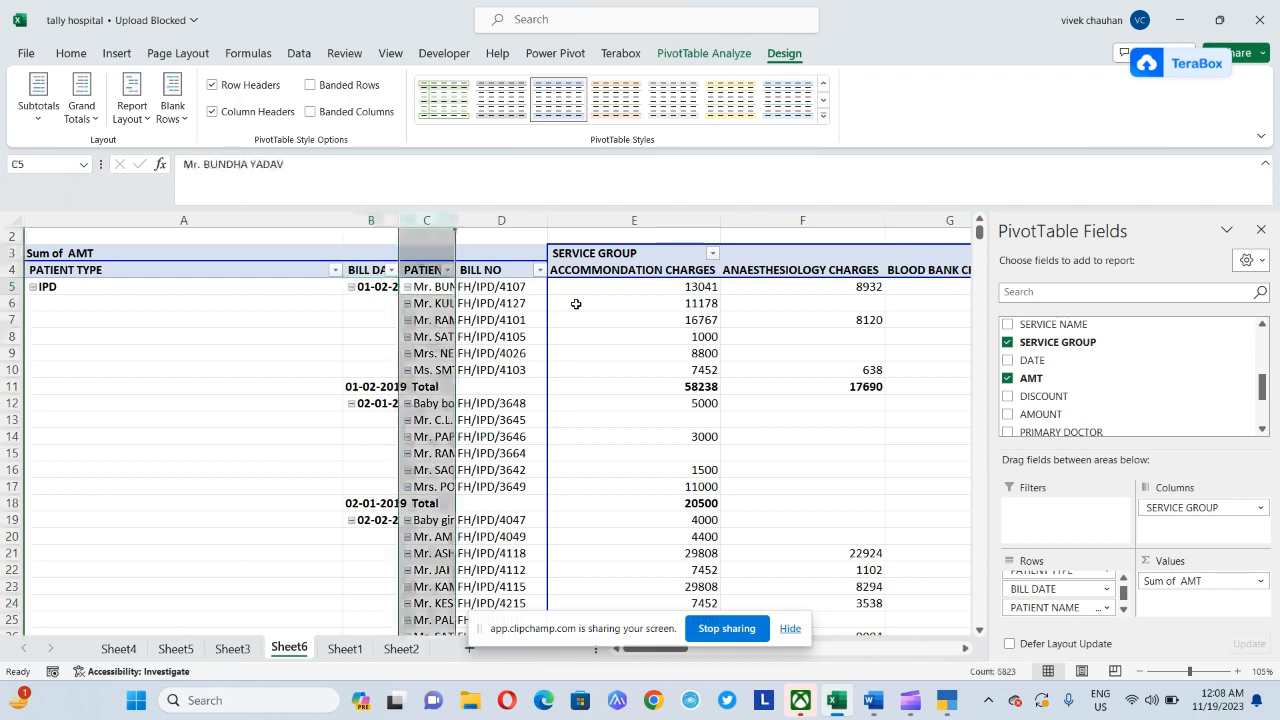
key(alt+o)
key(c)
key(a)
Autofit the PATIENT TYPE column to its contents
key(Left)
key(Left)
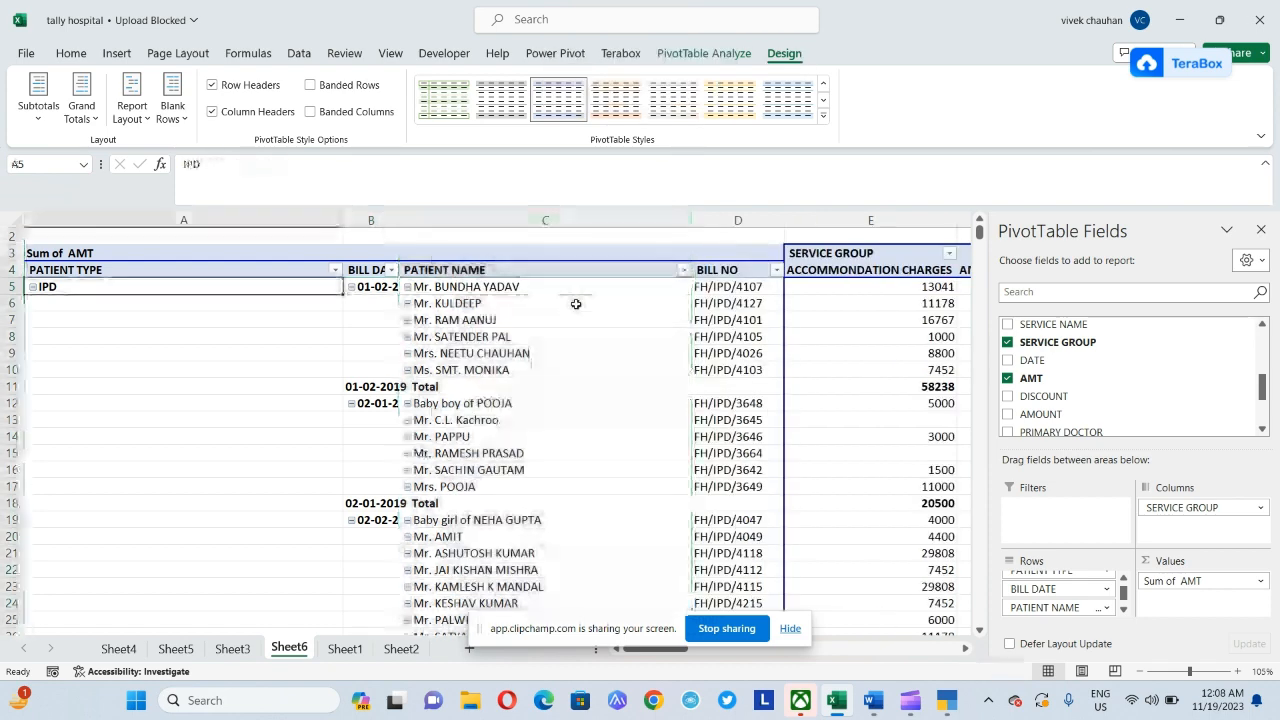
key(ctrl+space)
key(alt+o)
key(c)
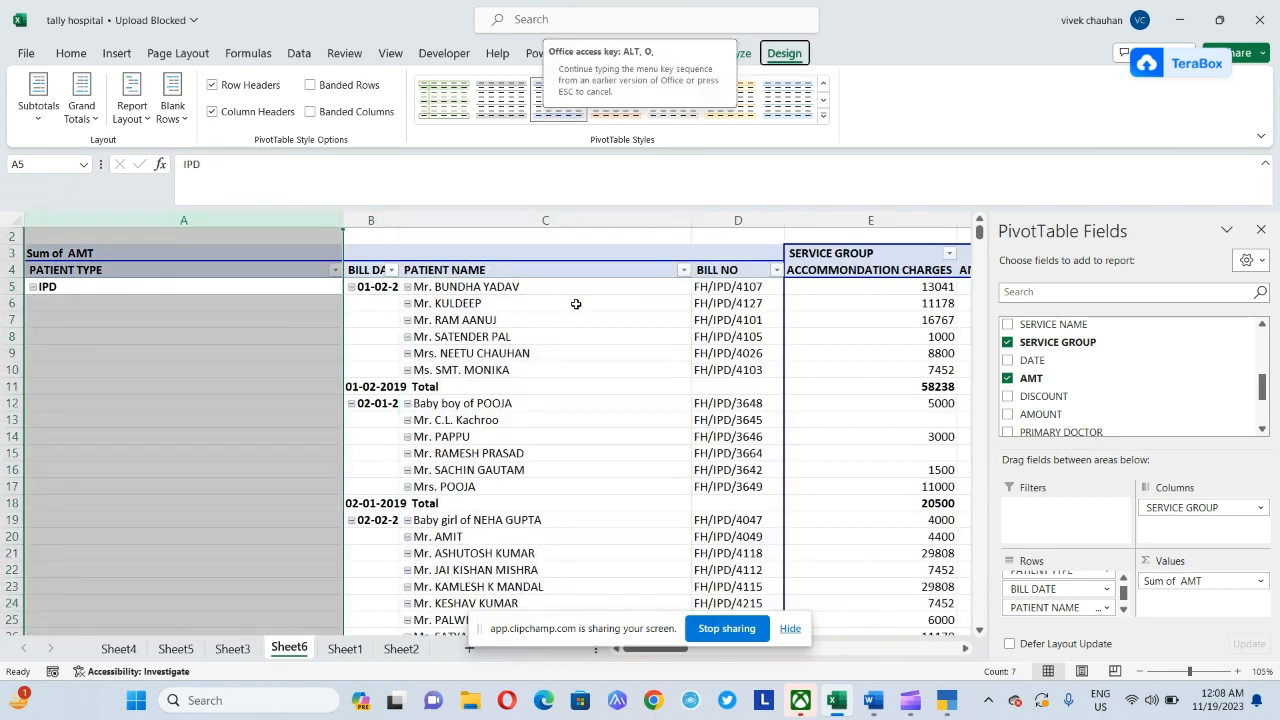
key(a)
Autofit the BILL DATE column so that the full dates fit
key(Right)
key(Right)
key(Left)
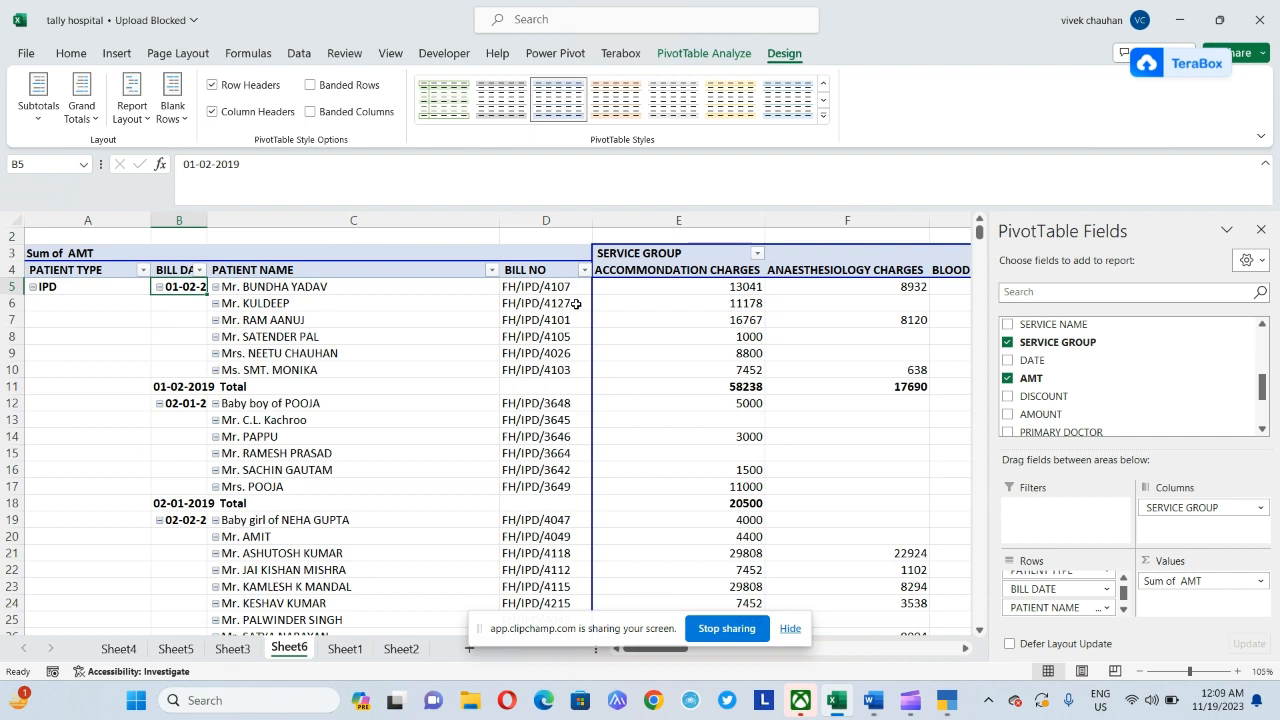
key(alt+o)
key(c)
key(a)
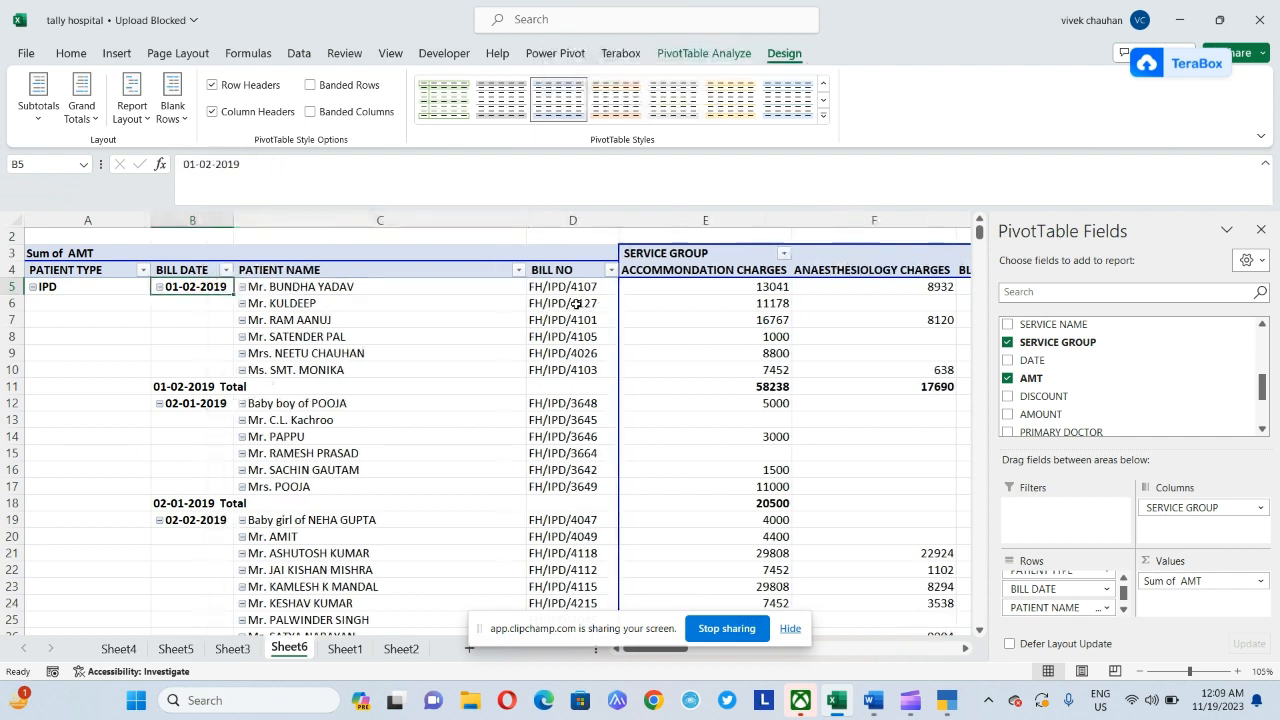
Apply the 14-Mar-12 date format to the whole BILL DATE column
key(ctrl+space)
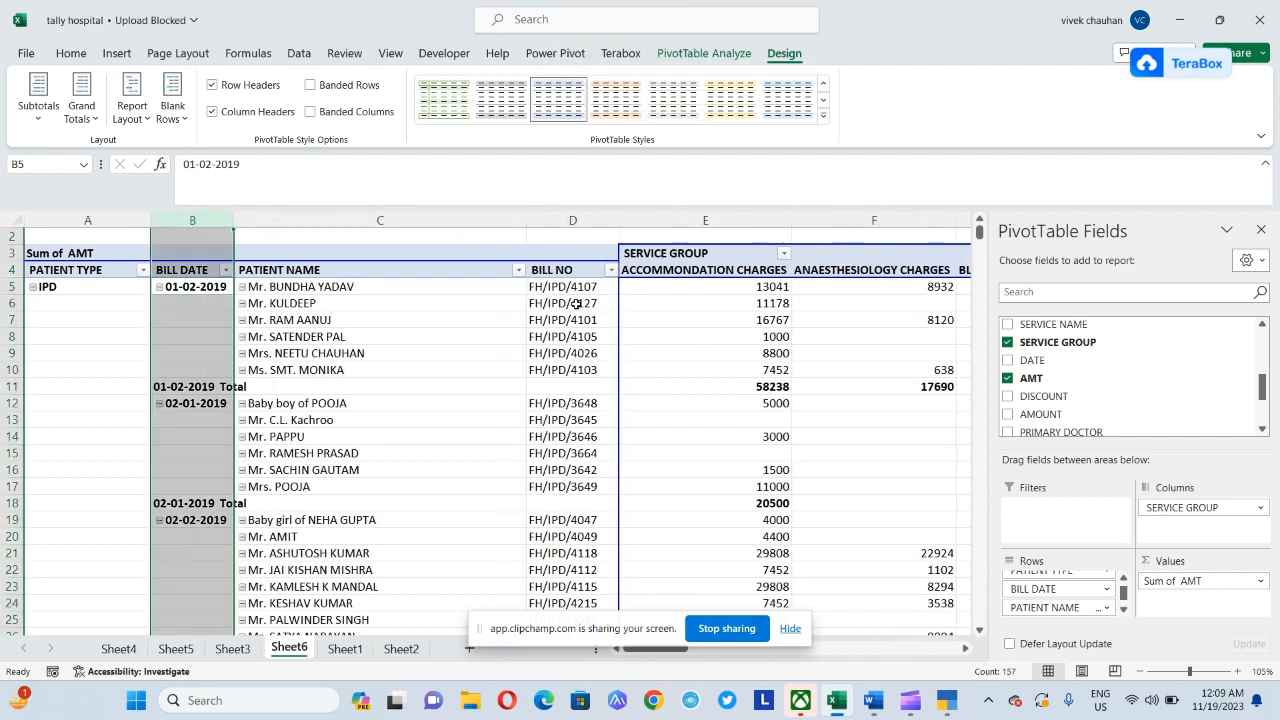
right_click(182, 272)
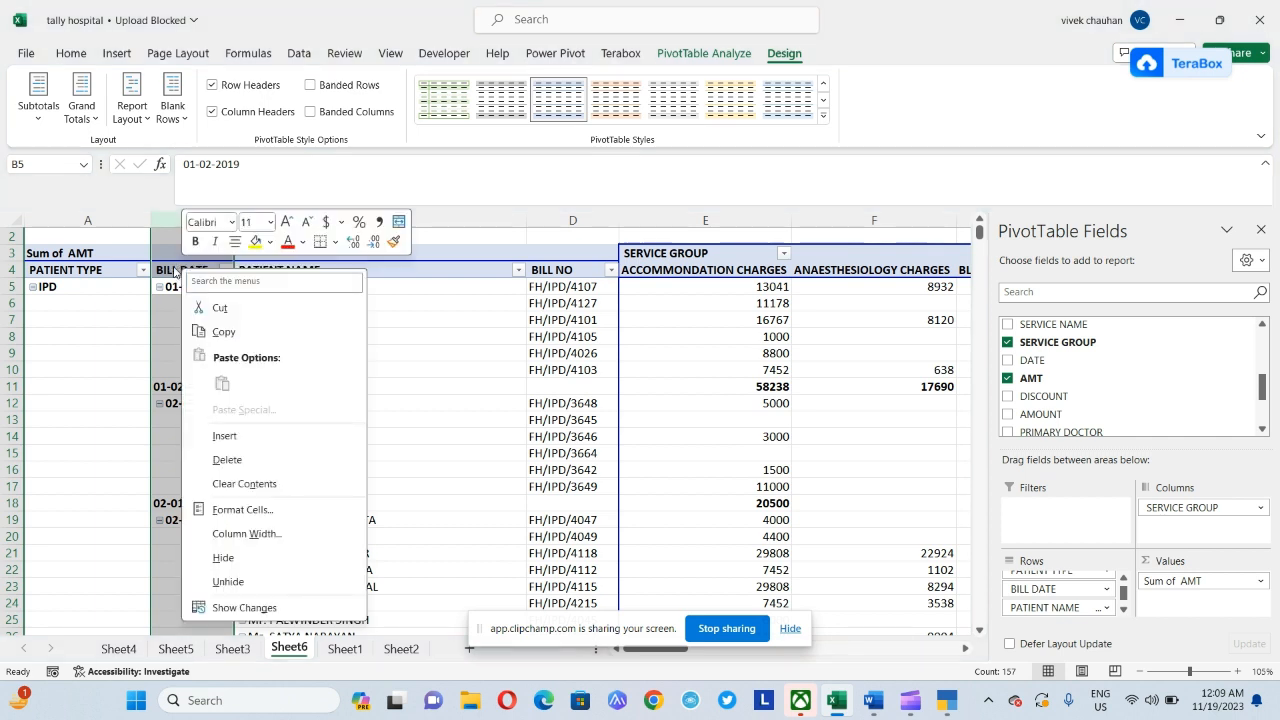
click(251, 515)
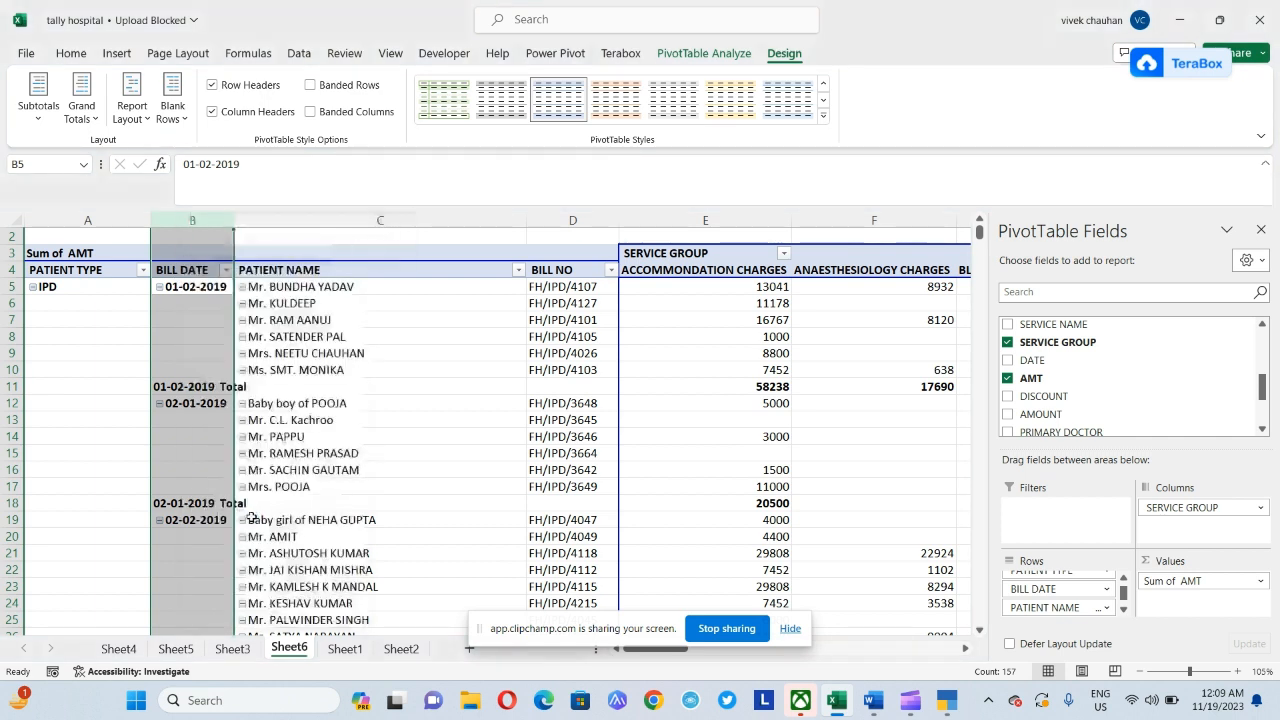
click(55, 380)
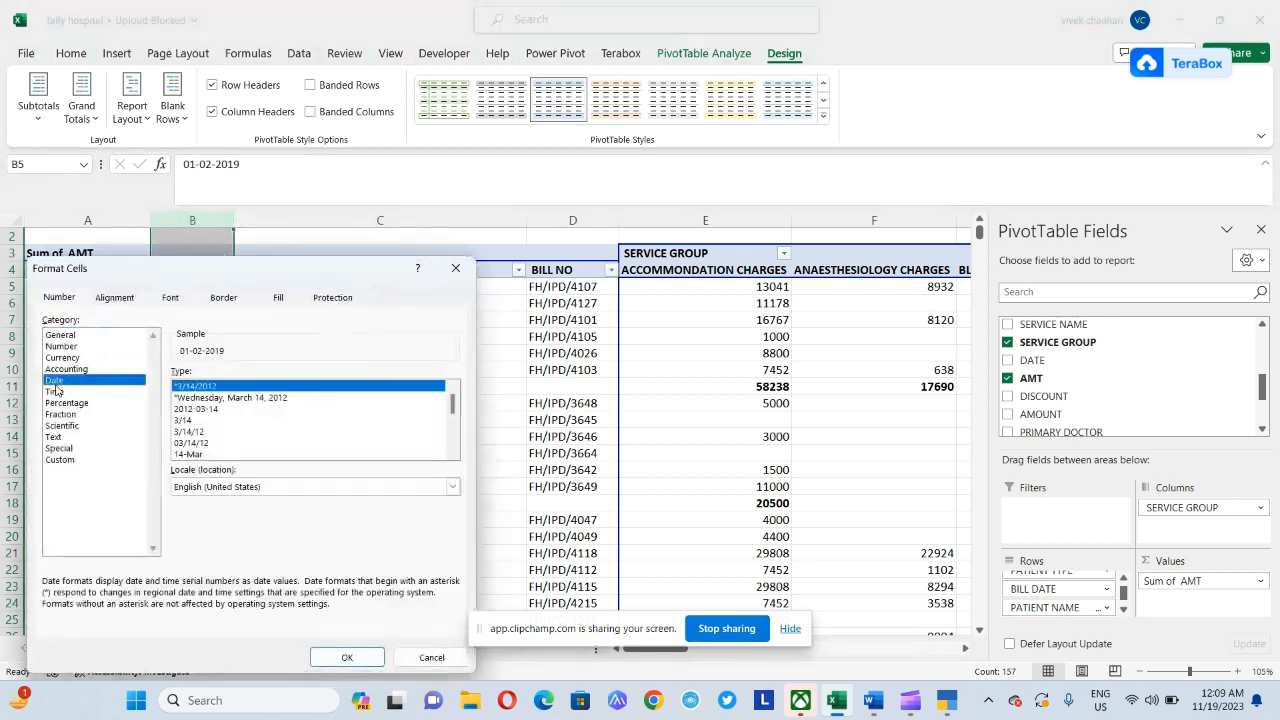
click(450, 453)
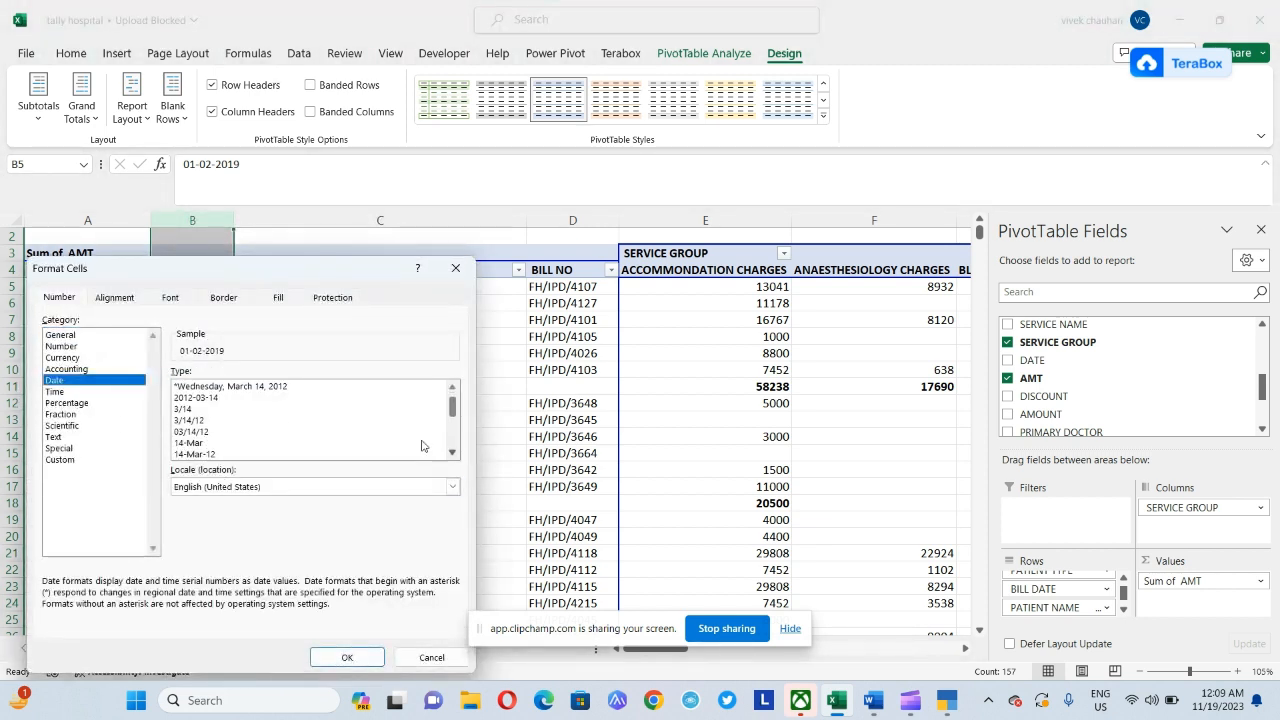
click(226, 455)
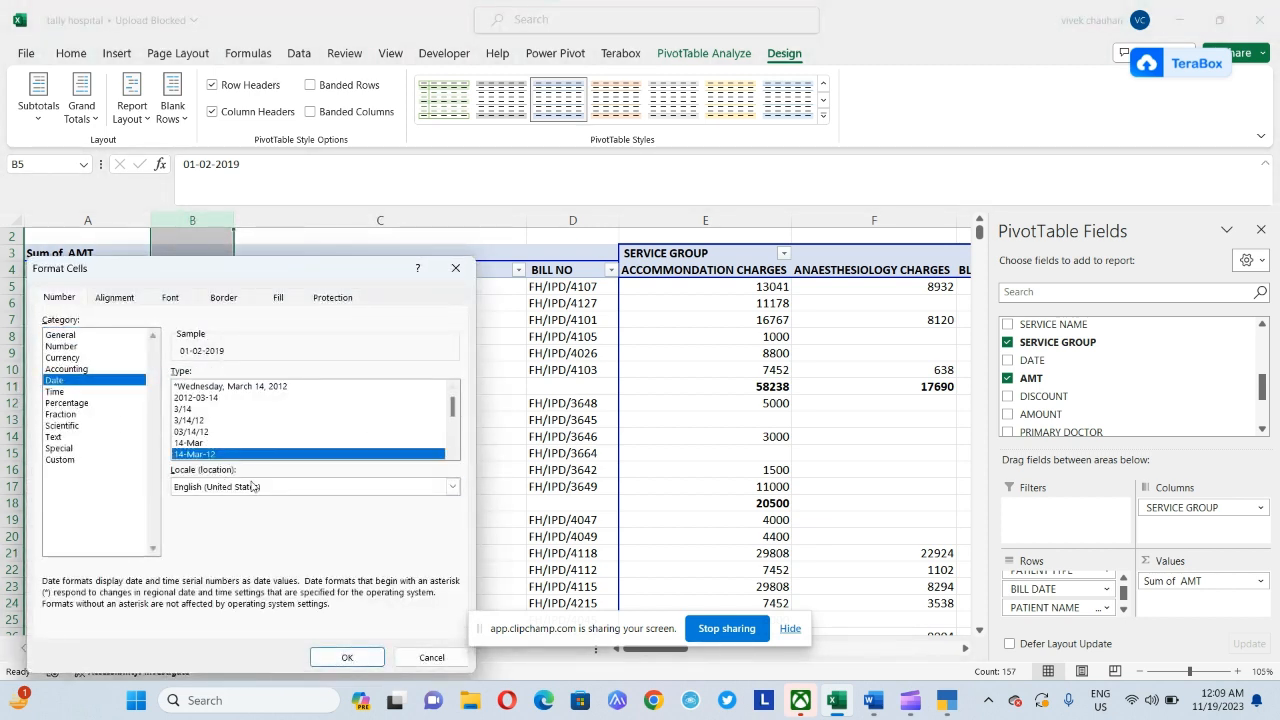
click(347, 656)
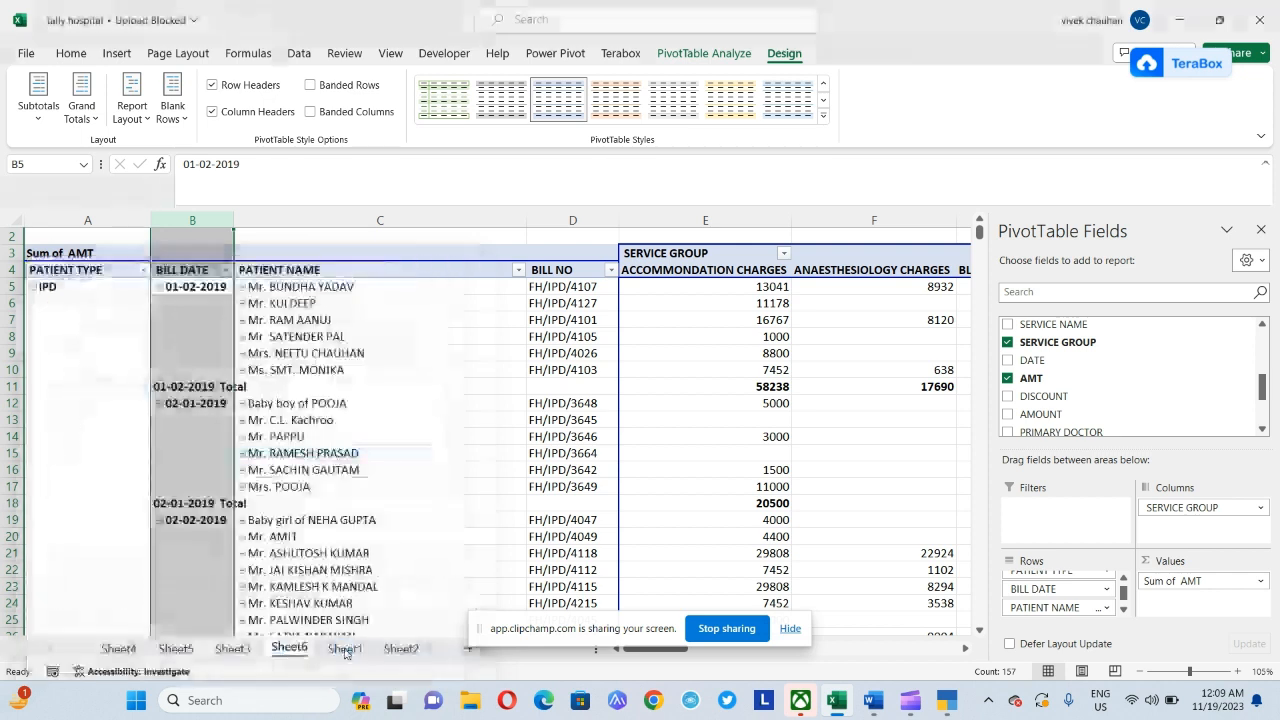
Examine how the first BILL DATE entry in the PivotTable is stored and displayed
click(213, 287)
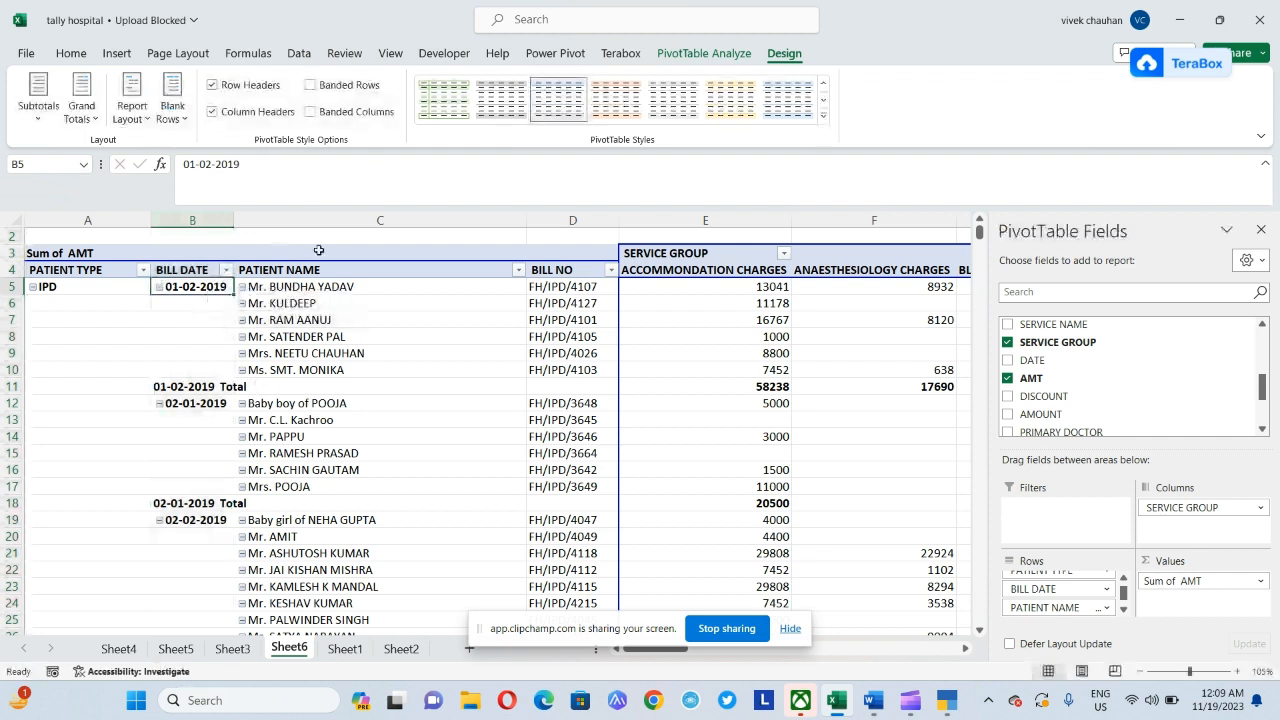
key(Right)
key(Right)
key(Right)
key(Left)
key(Left)
key(Left)
key(F2)
key(Escape)
Apply the 14-Mar date format to the whole BILL DATE column
key(ctrl+space)
key(ctrl+shift+f)
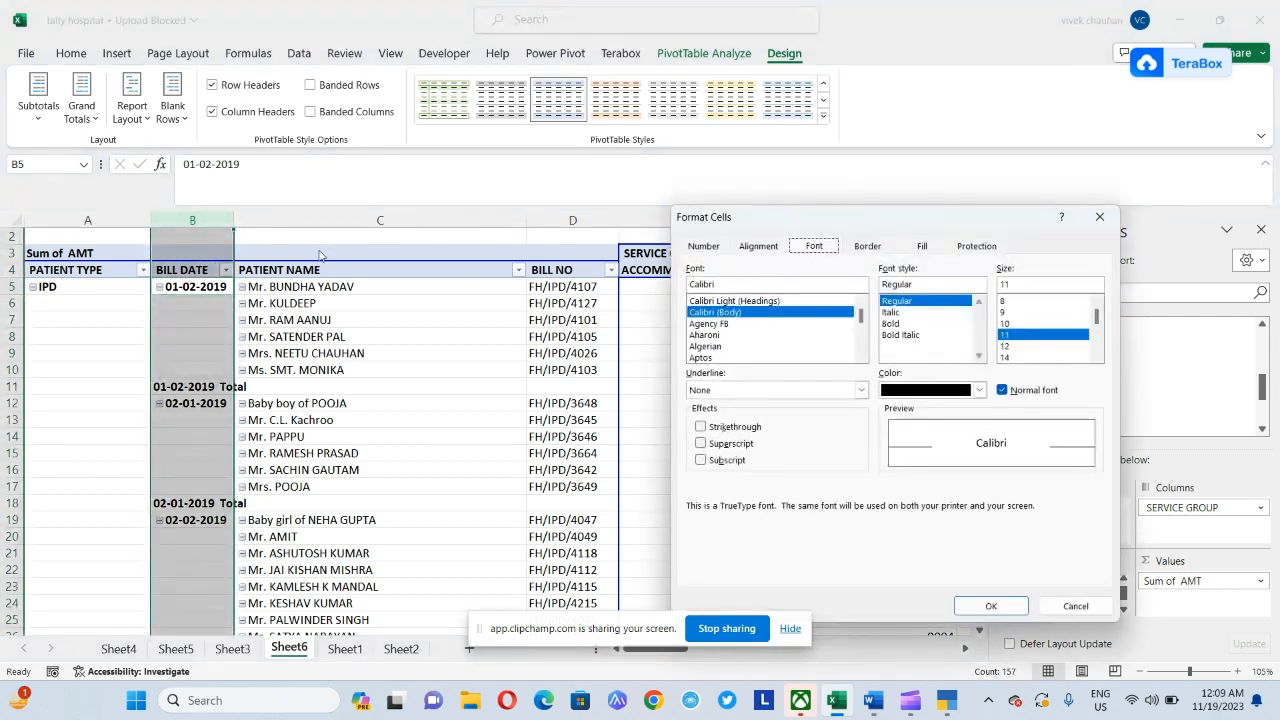
click(704, 246)
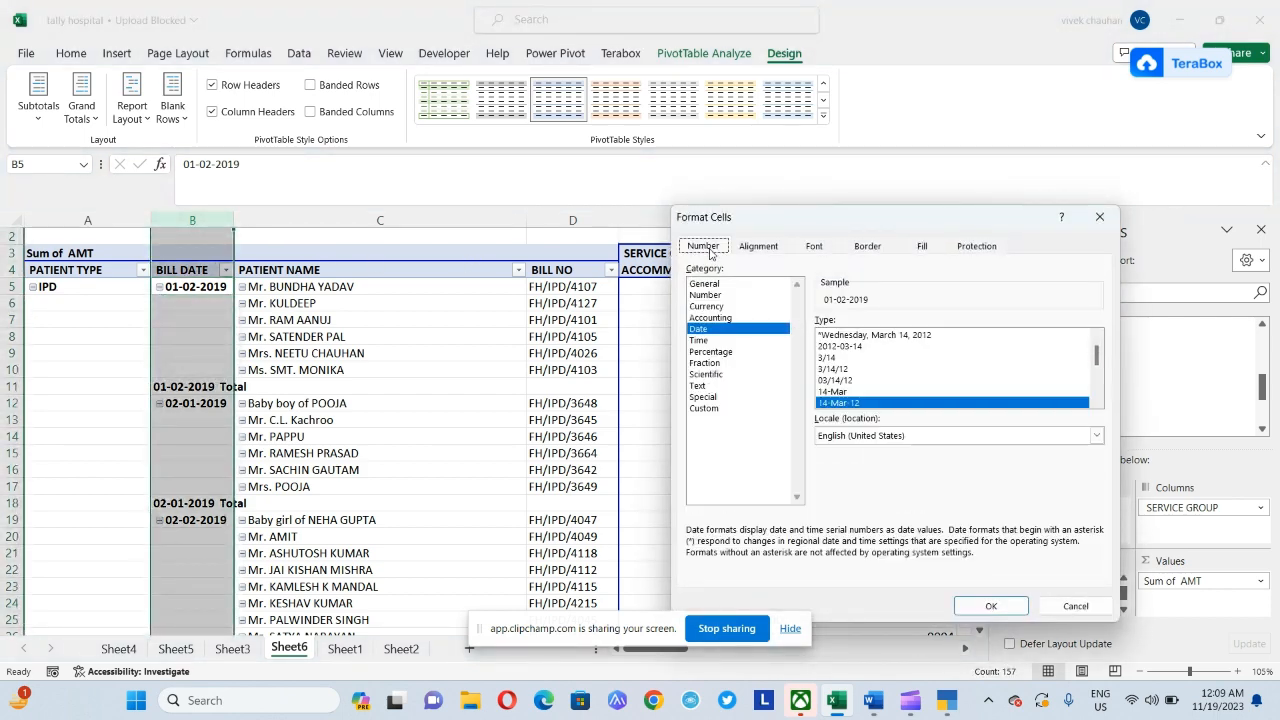
click(853, 391)
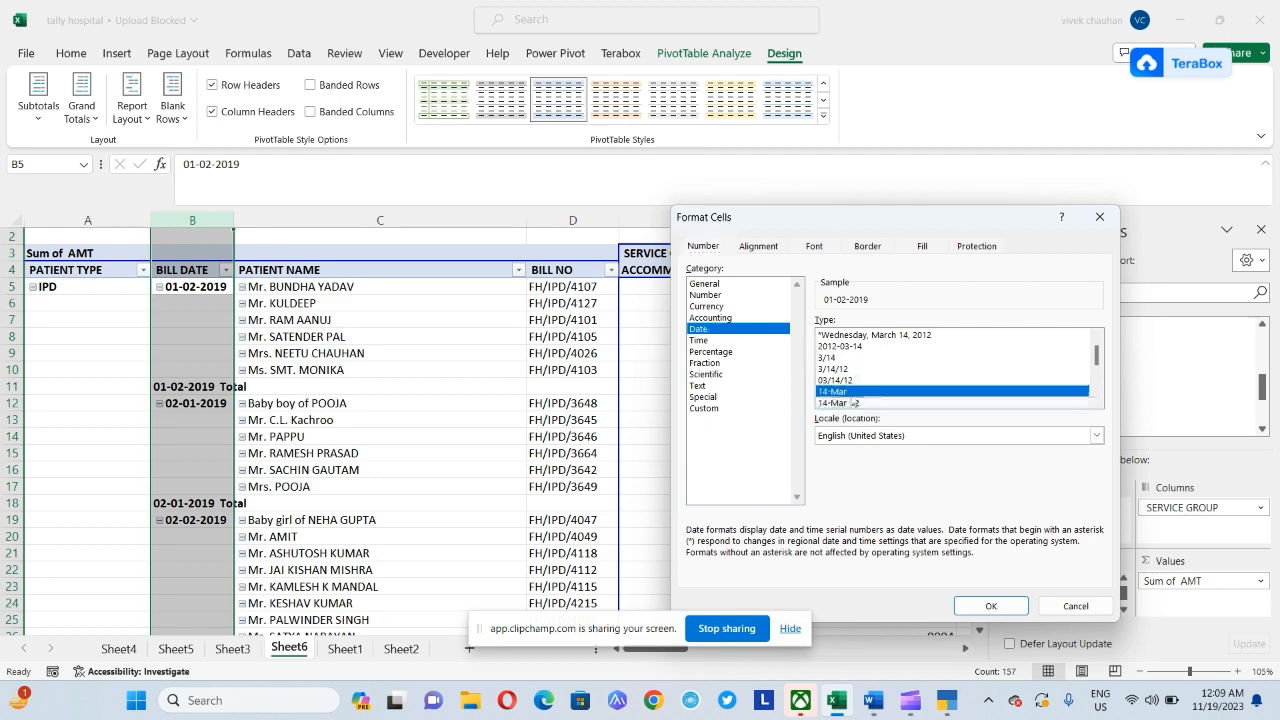
key(Return)
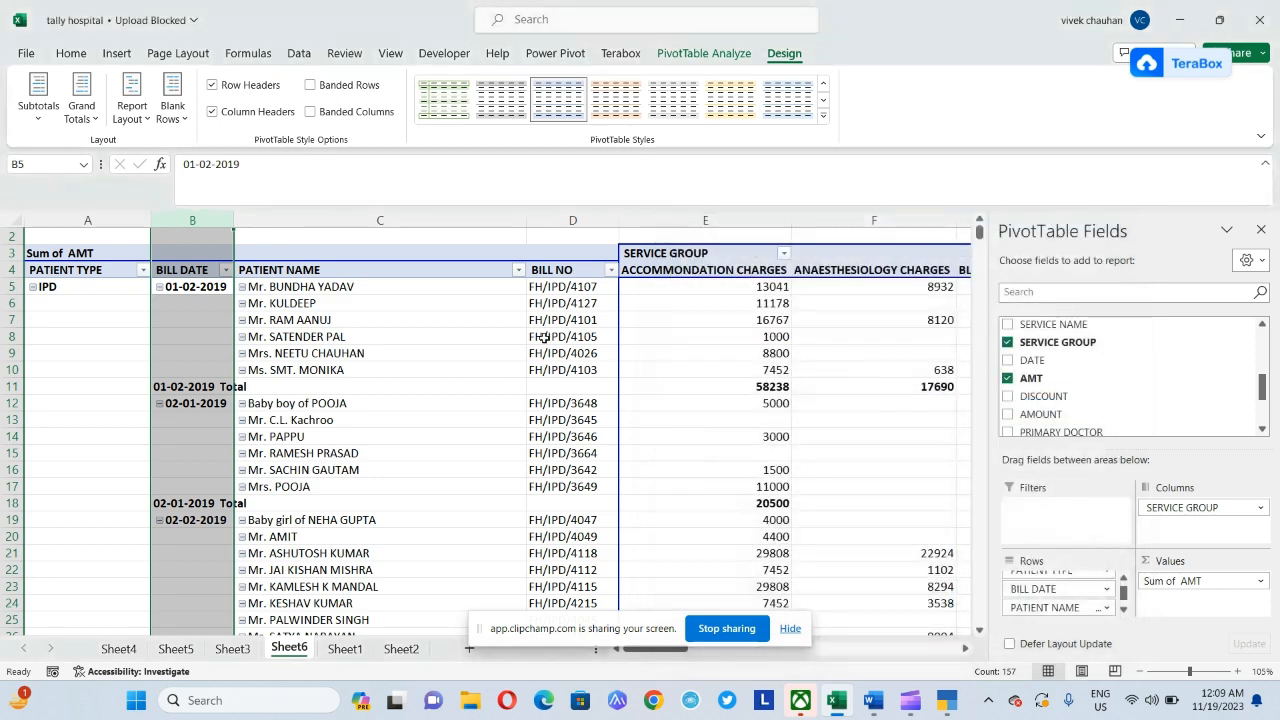
click(457, 316)
key(Up)
key(Up)
key(Right)
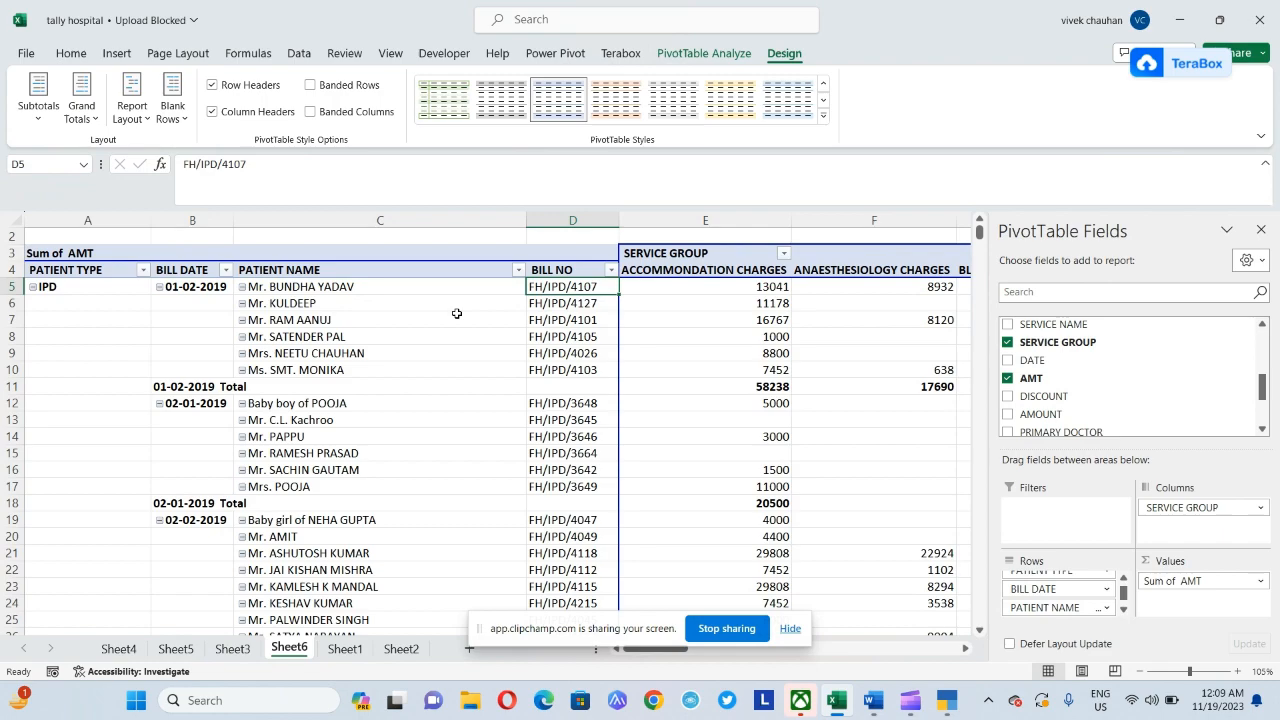
Examine the filter list of the ADM/OPD DATE column on Sheet1 and return to the PivotTable on Sheet6
key(ctrl+Page_Down)
key(Up)
key(Down)
key(Down)
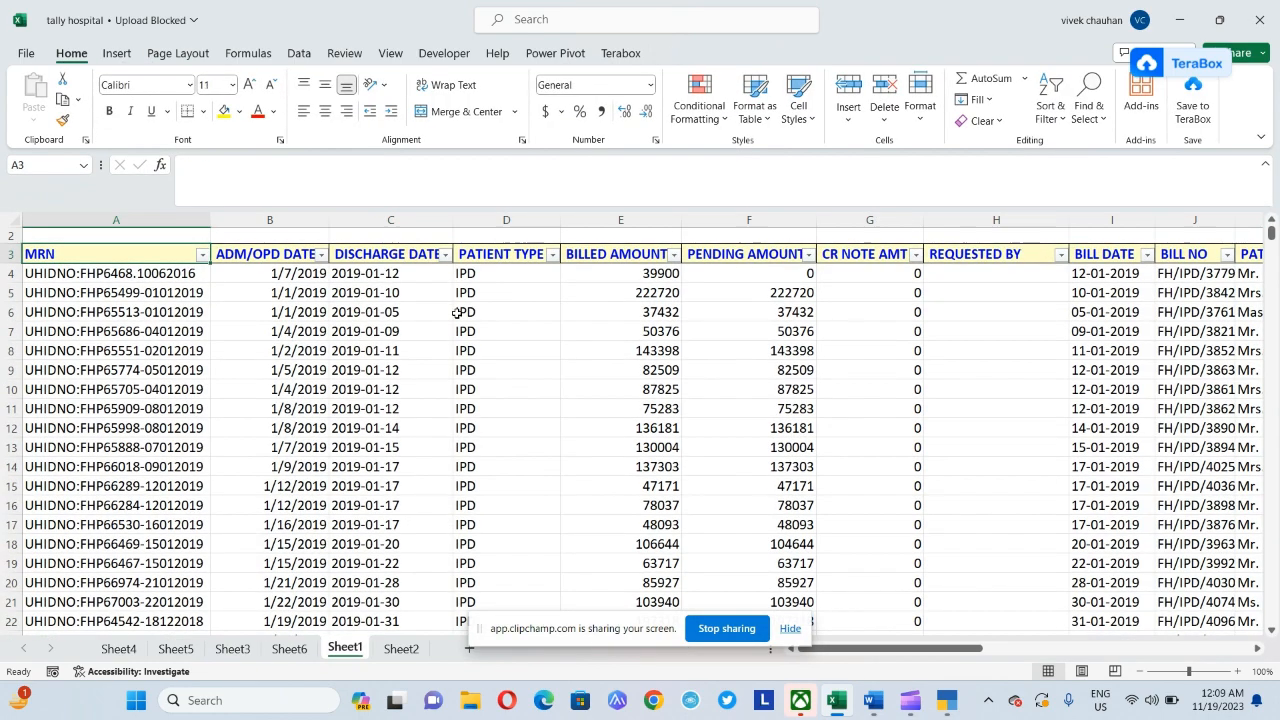
key(Right)
key(Up)
key(alt+Down)
key(Down)
key(Down)
key(Down)
key(Down)
key(Down)
key(Down)
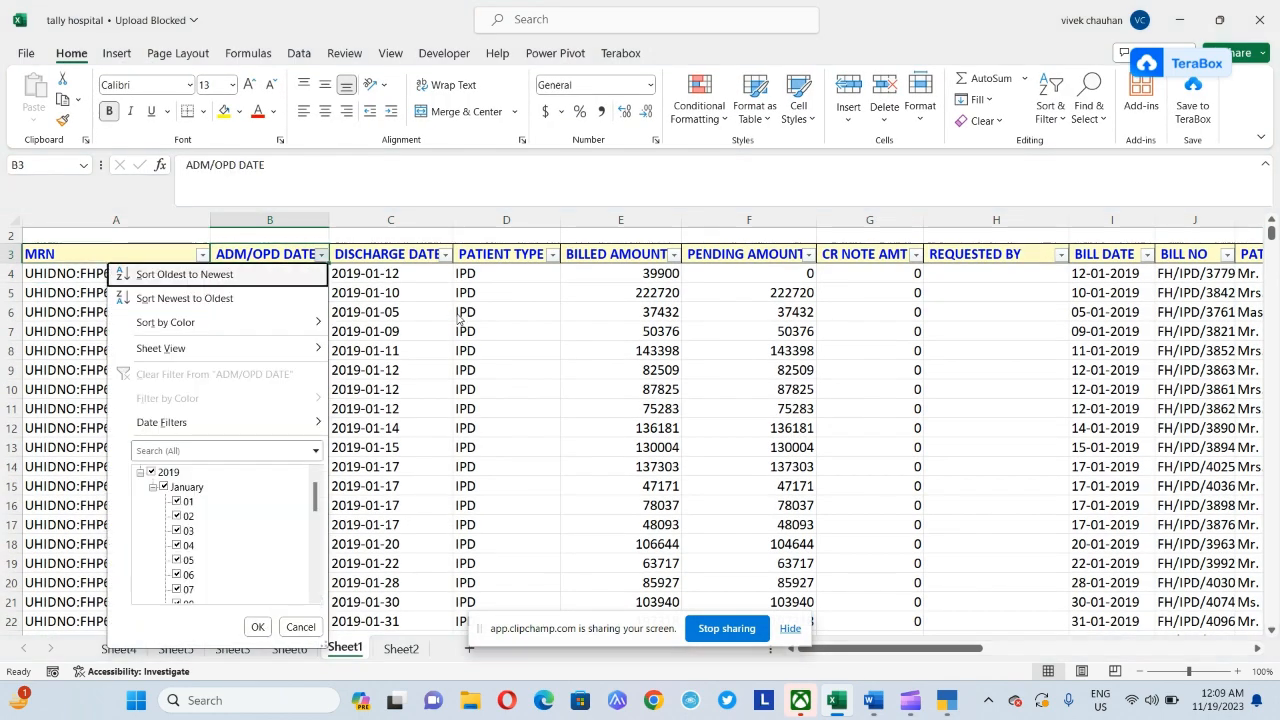
key(Escape)
key(ctrl+Page_Up)
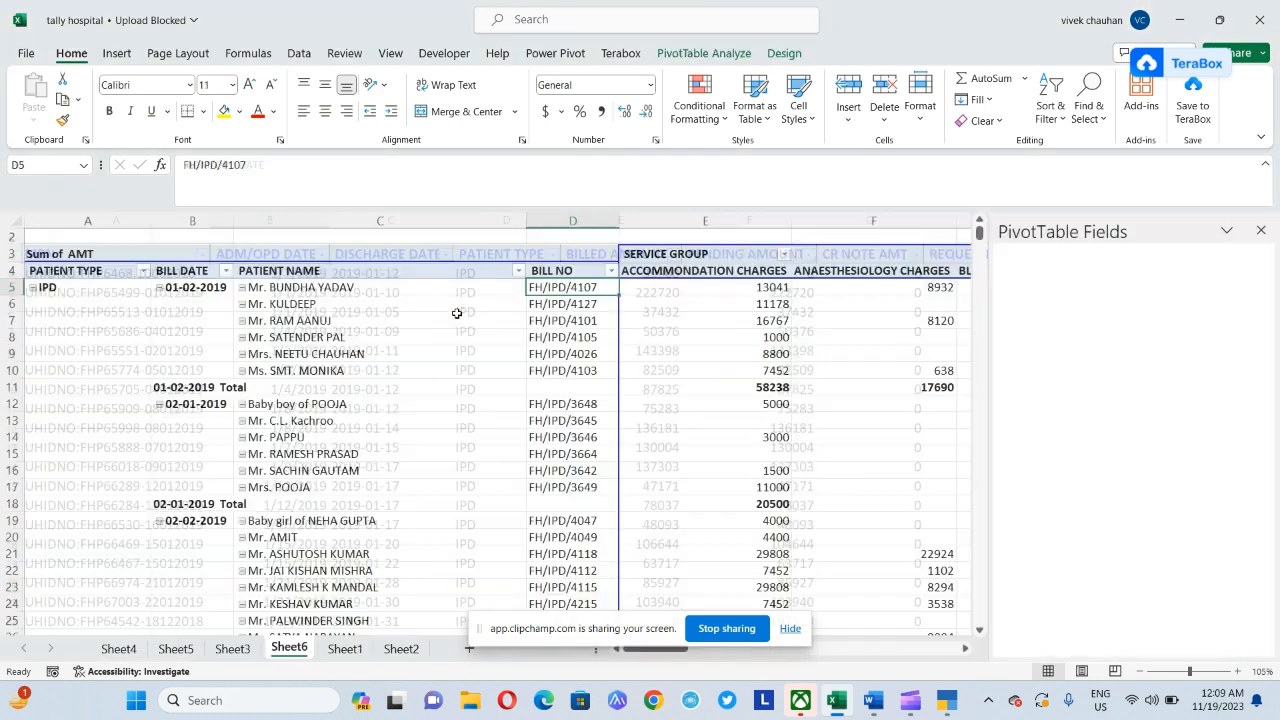
Examine the first IPD bill's amounts across all service group columns up to the Grand Total column
key(Right)
key(Left)
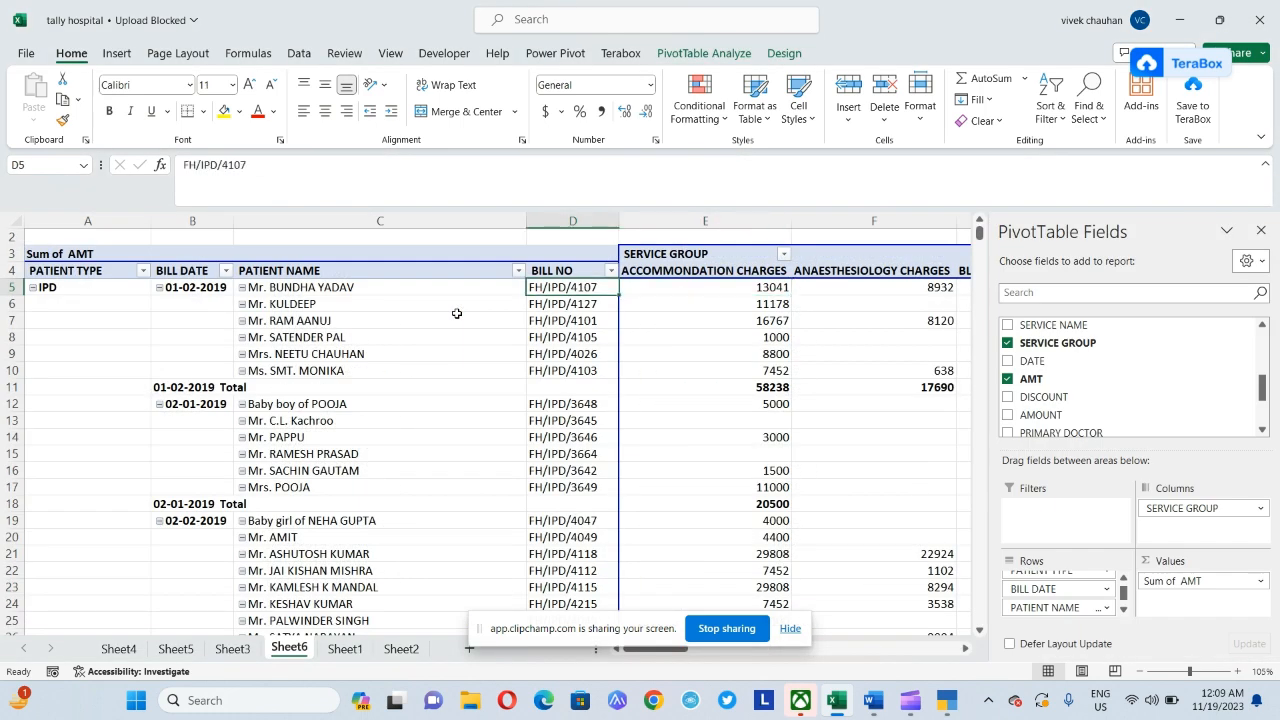
key(Left)
key(Right)
key(Right)
key(Right)
key(Left)
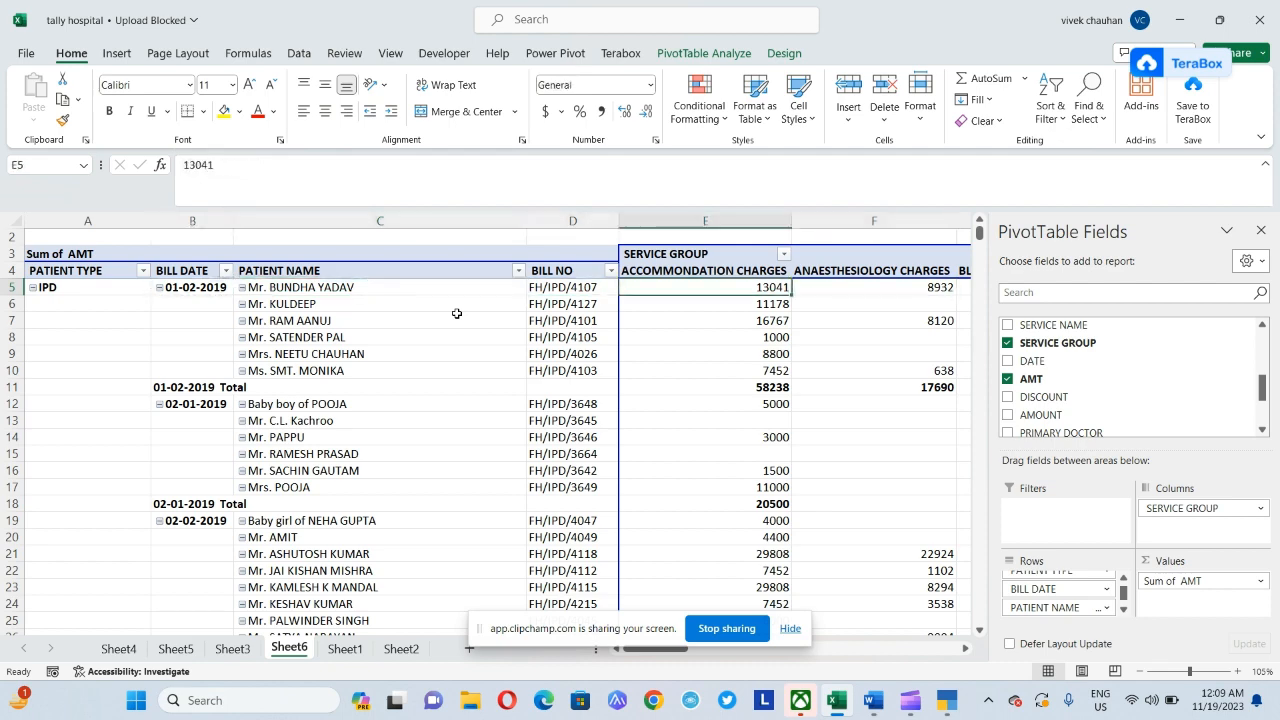
key(Right)
key(Right)
key(Right)
key(Right)
key(Right)
key(Right)
key(Right)
key(Right)
key(Right)
key(Right)
key(Right)
key(Right)
key(Right)
key(Right)
key(Right)
key(Right)
key(Right)
key(Right)
key(Right)
key(Right)
key(Right)
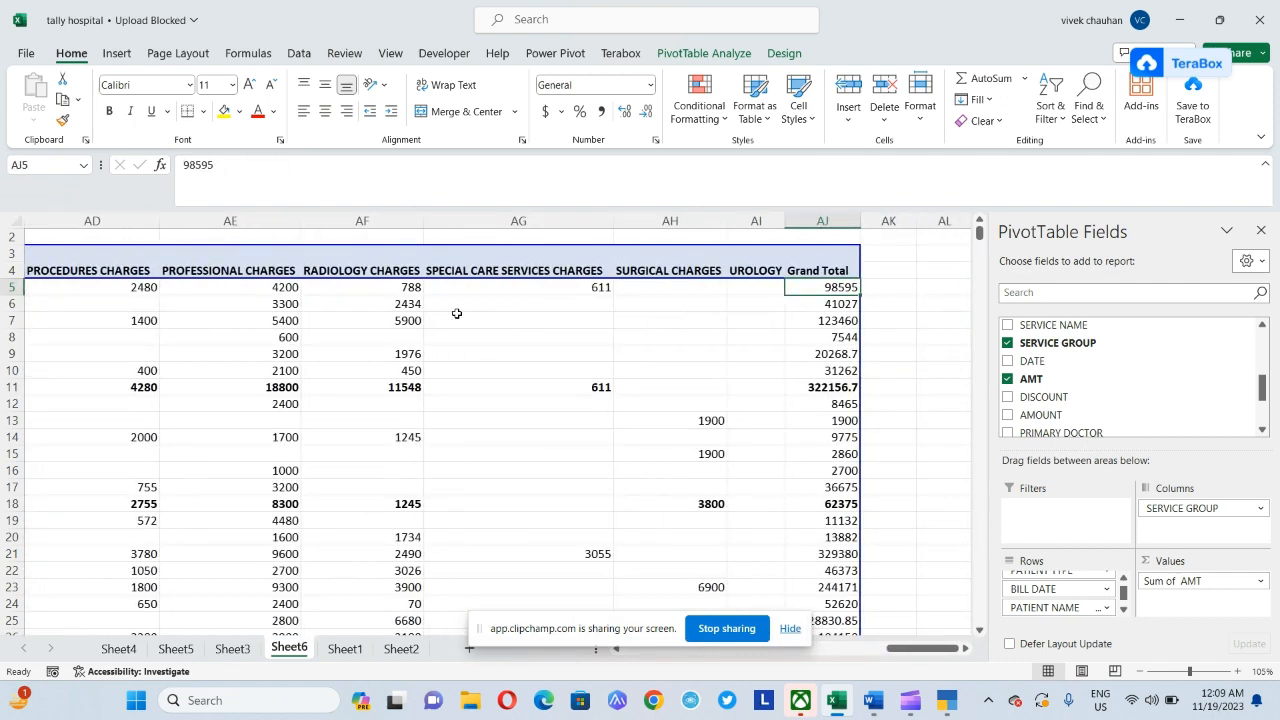
key(Left)
key(Left)
key(Left)
key(Left)
key(Left)
key(Left)
key(Left)
key(Left)
key(Left)
key(Left)
key(Left)
key(Left)
key(Left)
key(Left)
key(Left)
key(Left)
key(Left)
key(Left)
key(Left)
key(Left)
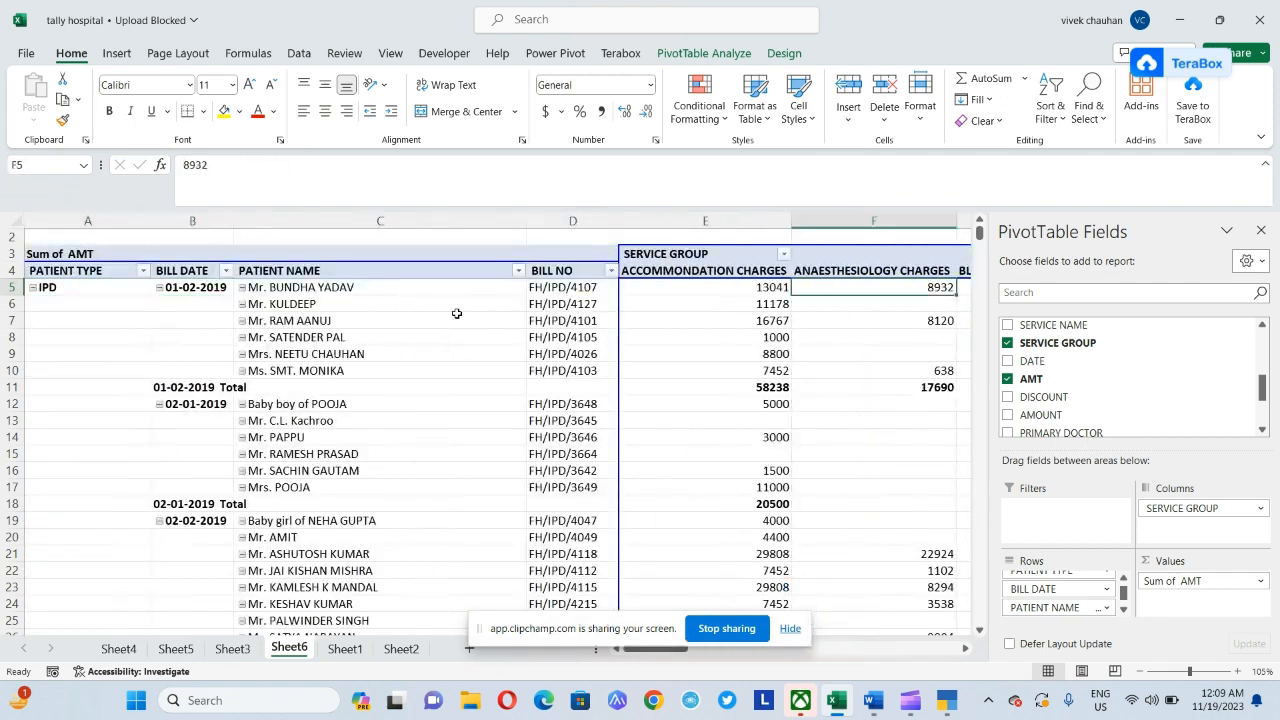
Examine the service group headings and the charges that the first IPD bill has under them
key(Left)
key(Up)
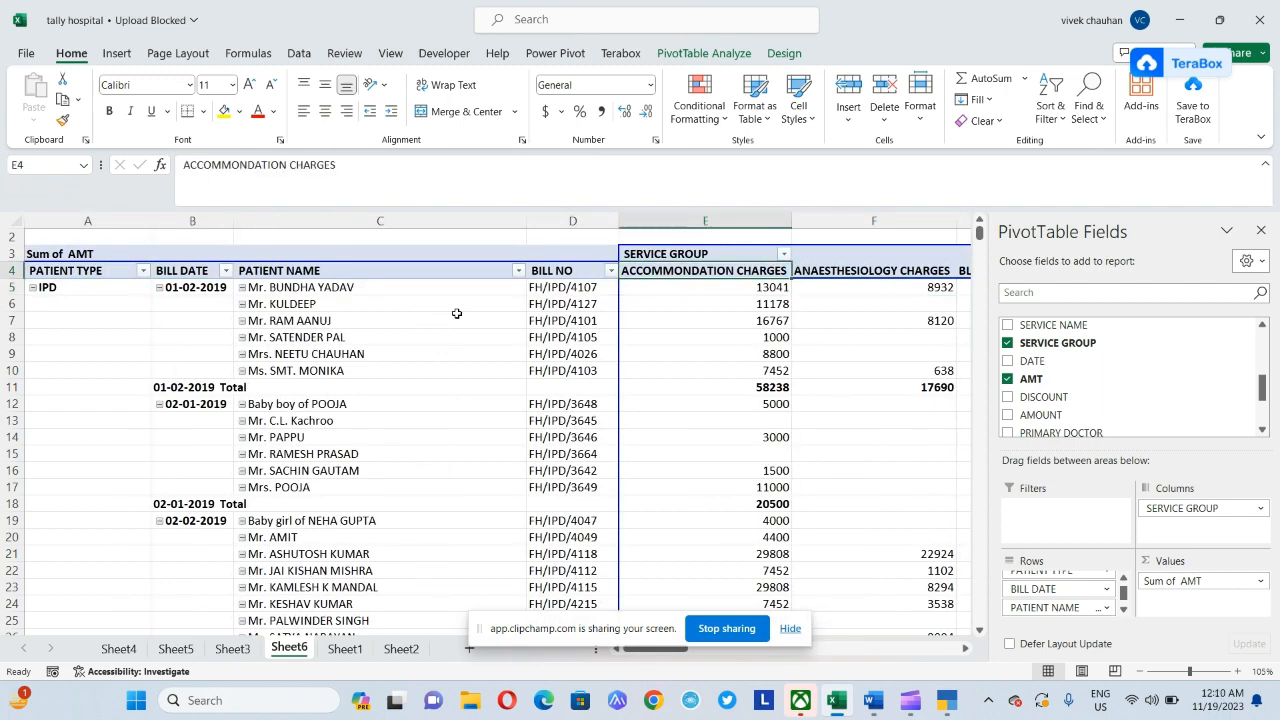
key(Right)
key(Right)
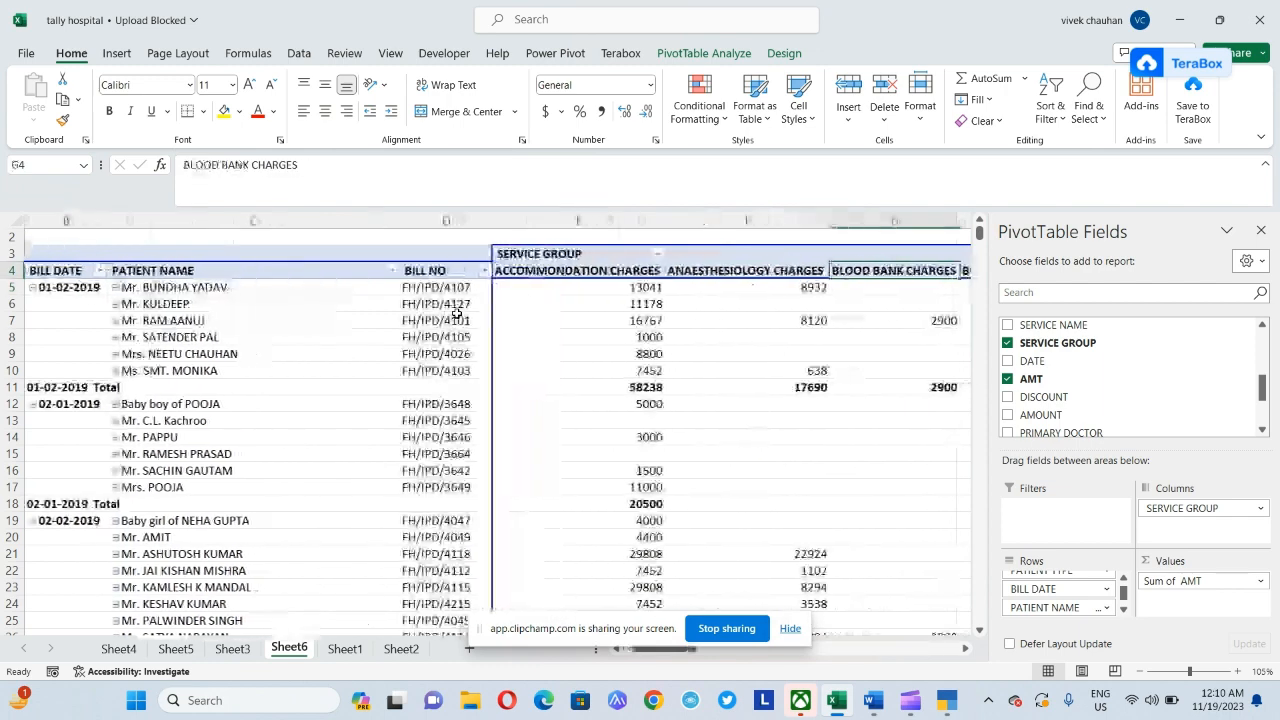
key(Right)
key(Left)
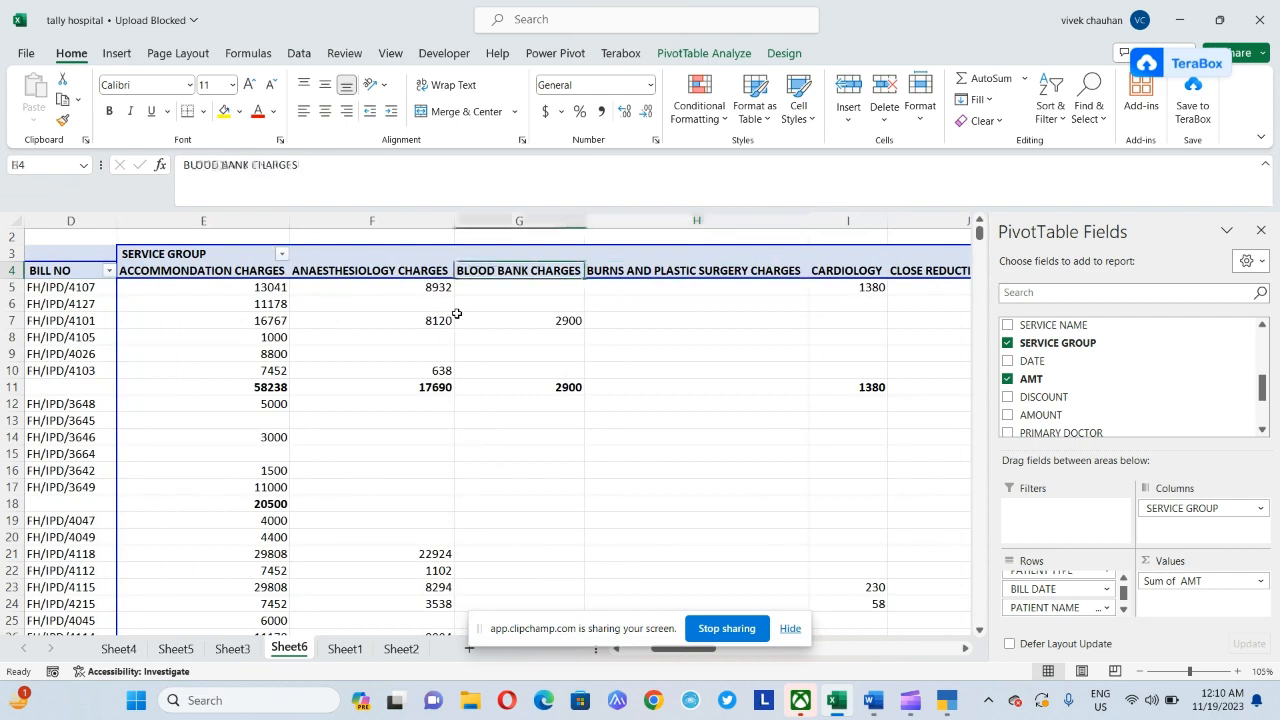
key(Down)
key(ctrl+Right)
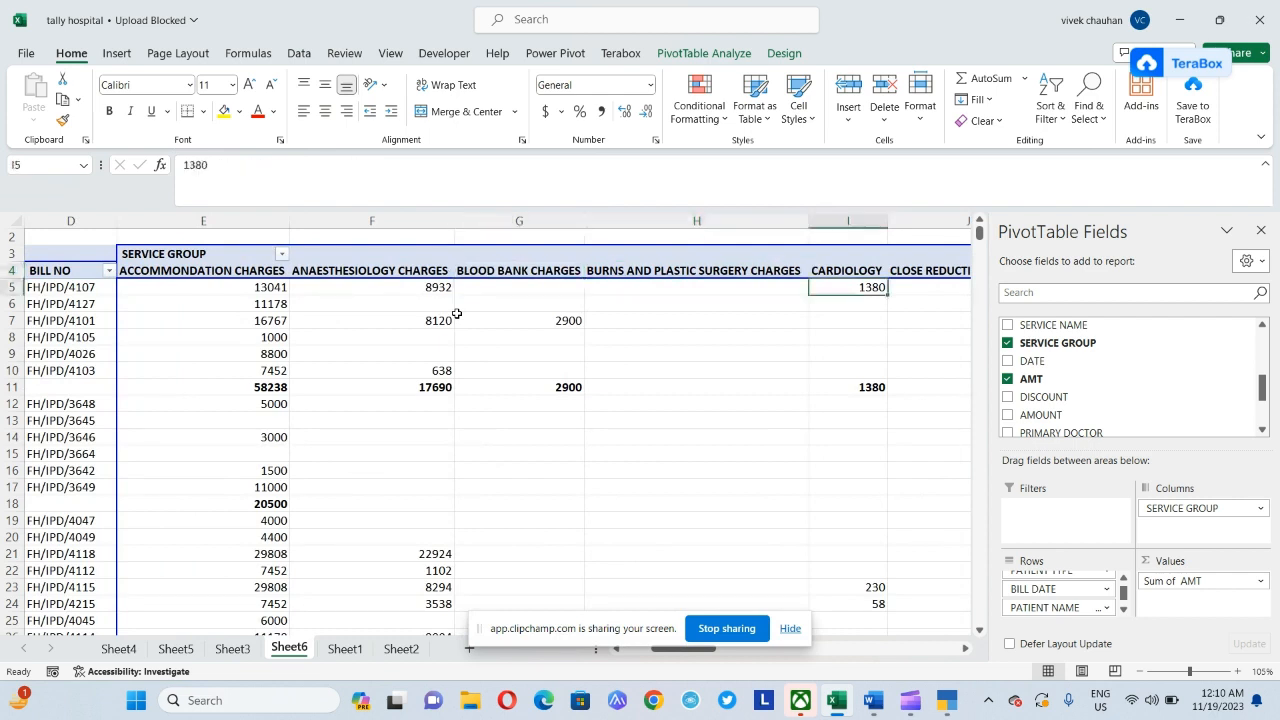
key(Up)
key(Down)
key(ctrl+Right)
key(Up)
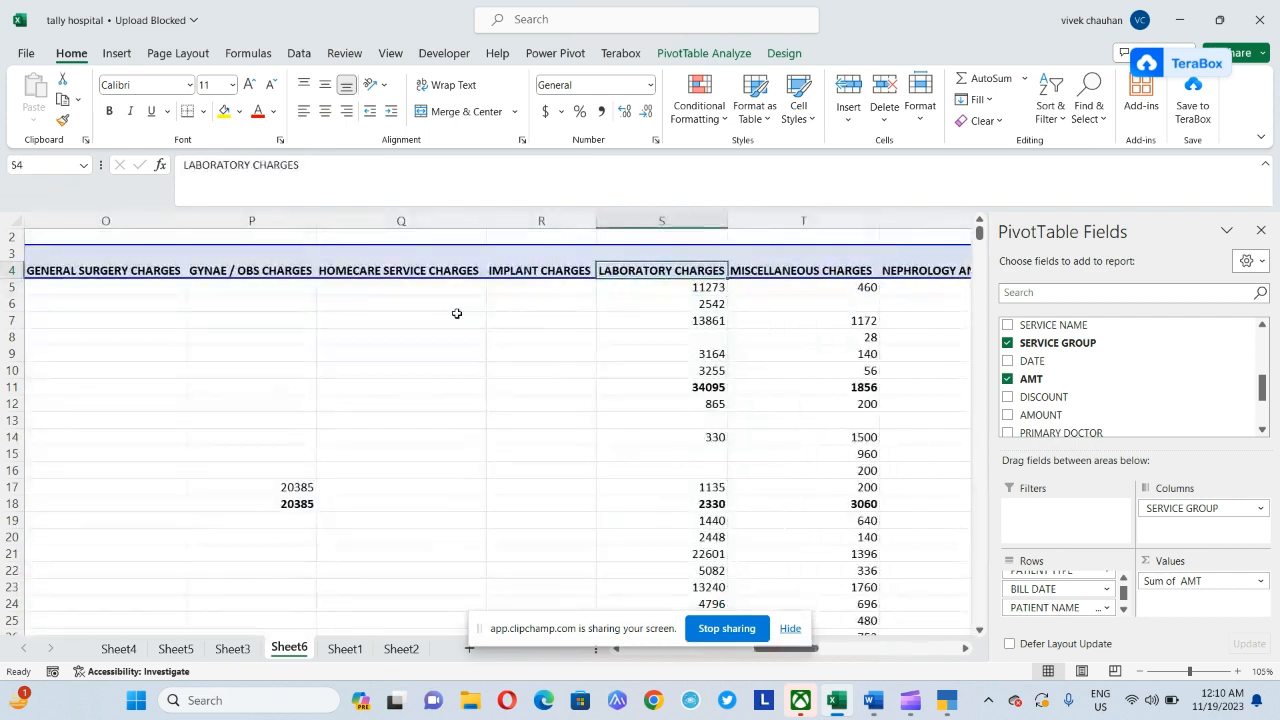
key(Down)
key(ctrl+Right)
key(ctrl+Right)
key(Right)
key(Right)
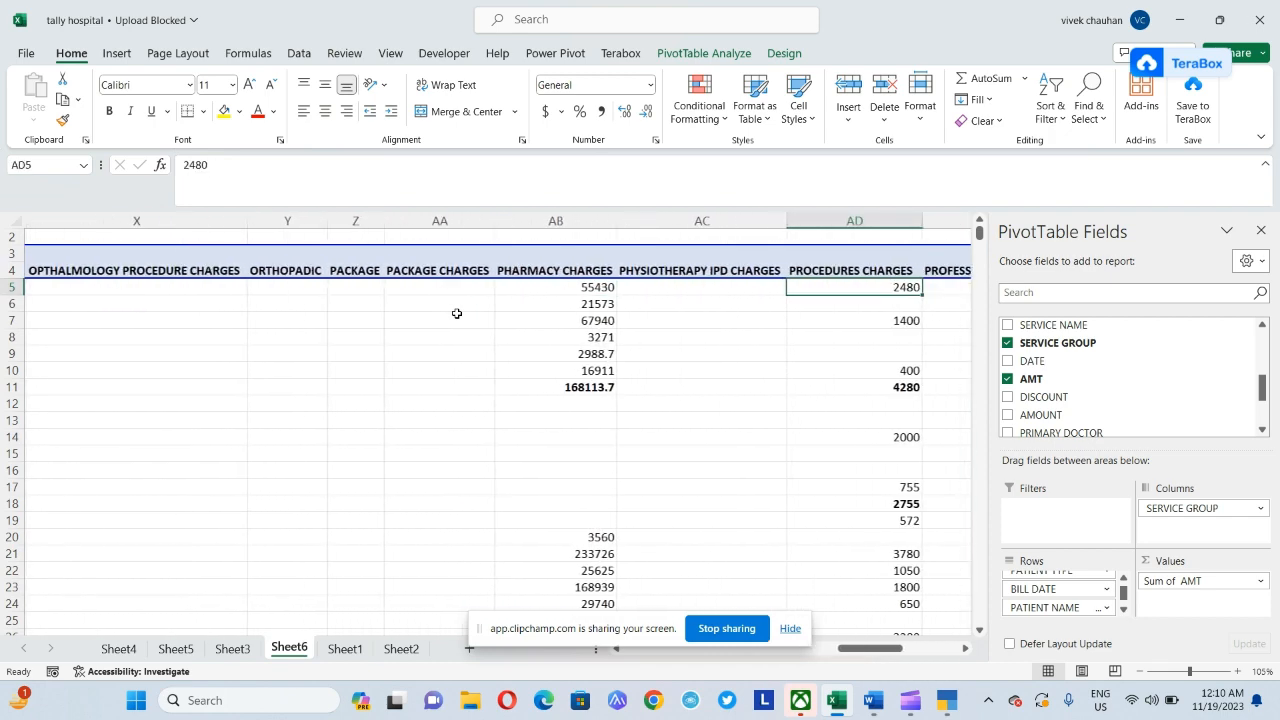
key(Right)
key(Left)
key(Left)
key(Left)
key(Home)
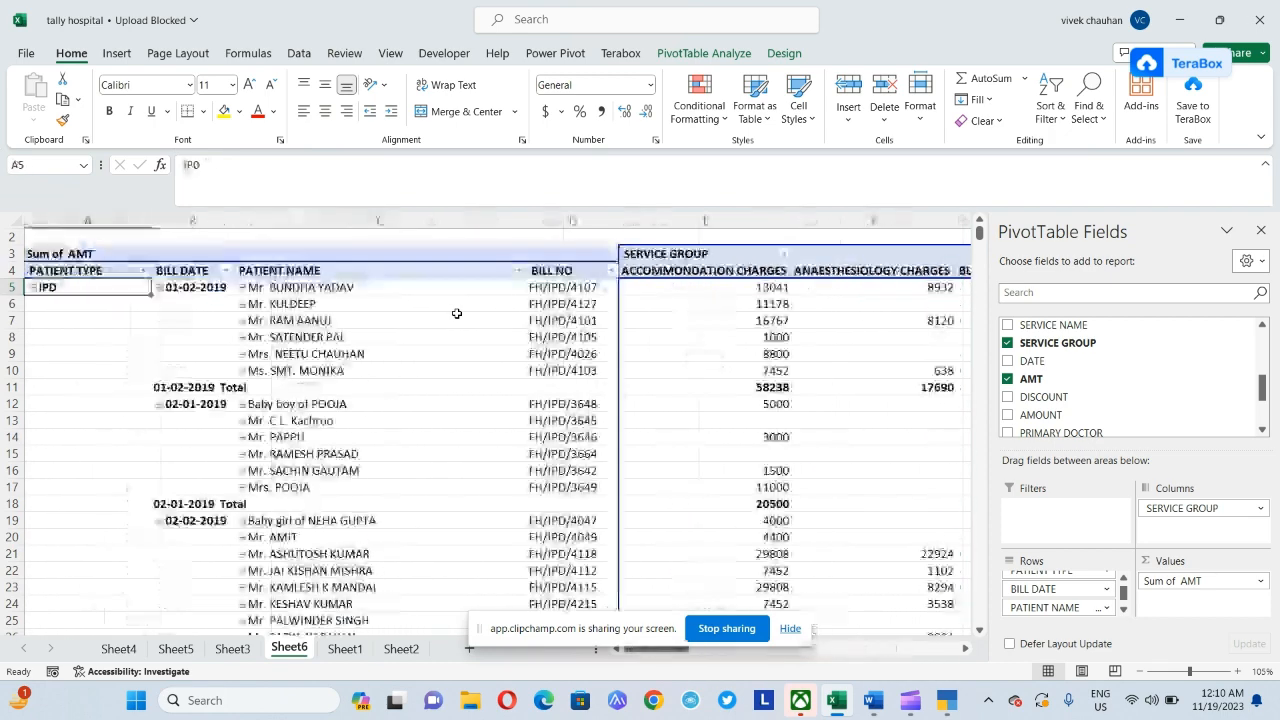
Check the Gateway of Tally for Medichemist Hospital in TallyPrime and return to the PivotTable in Excel
key(alt+Tab)
key(alt+Tab)
key(alt+Tab)
key(alt+Tab)
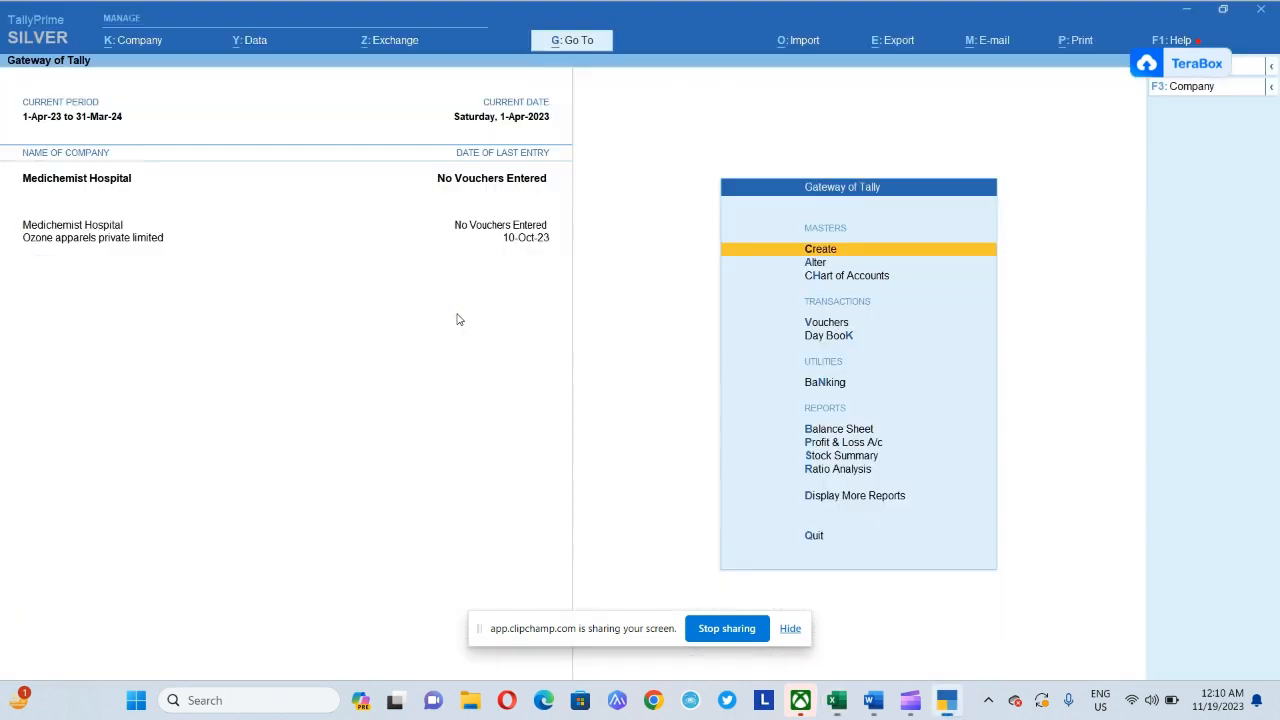
key(Escape)
key(Escape)
key(alt+Tab)
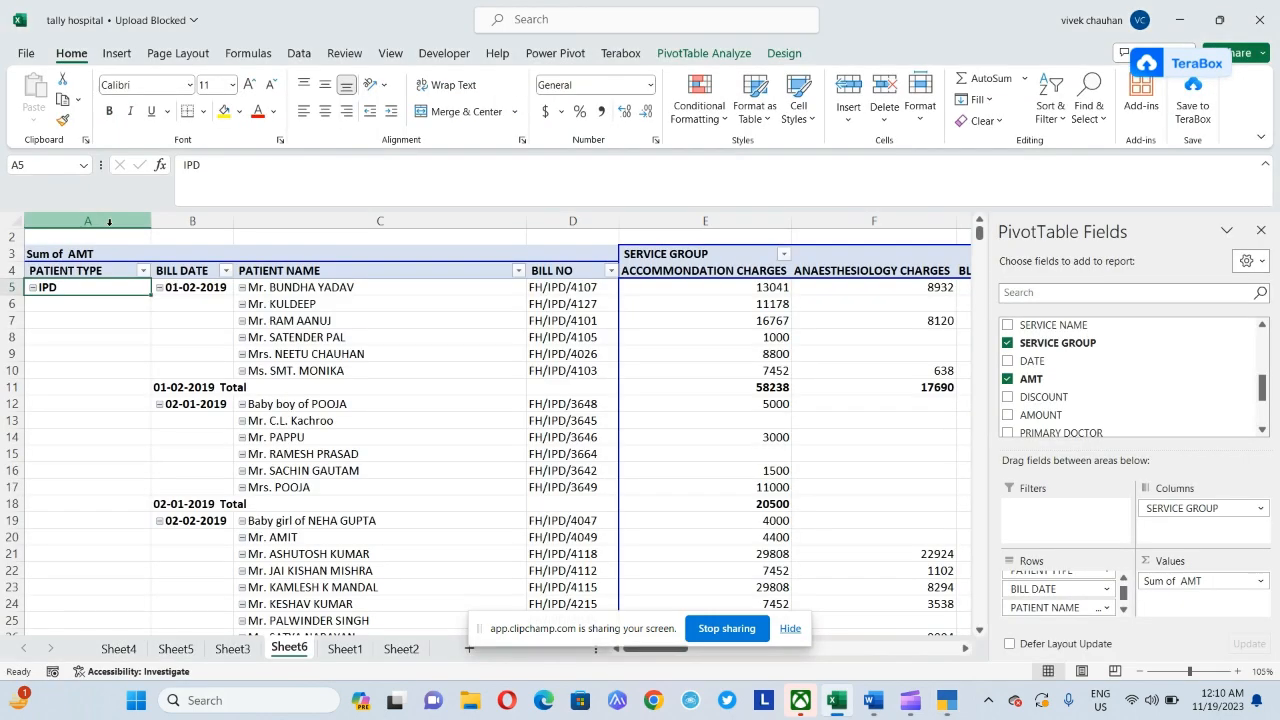
Review the PivotTable headings from PATIENT TYPE through ACCOMMONDATION CHARGES
key(Up)
key(Up)
key(Up)
key(Down)
key(Down)
key(Right)
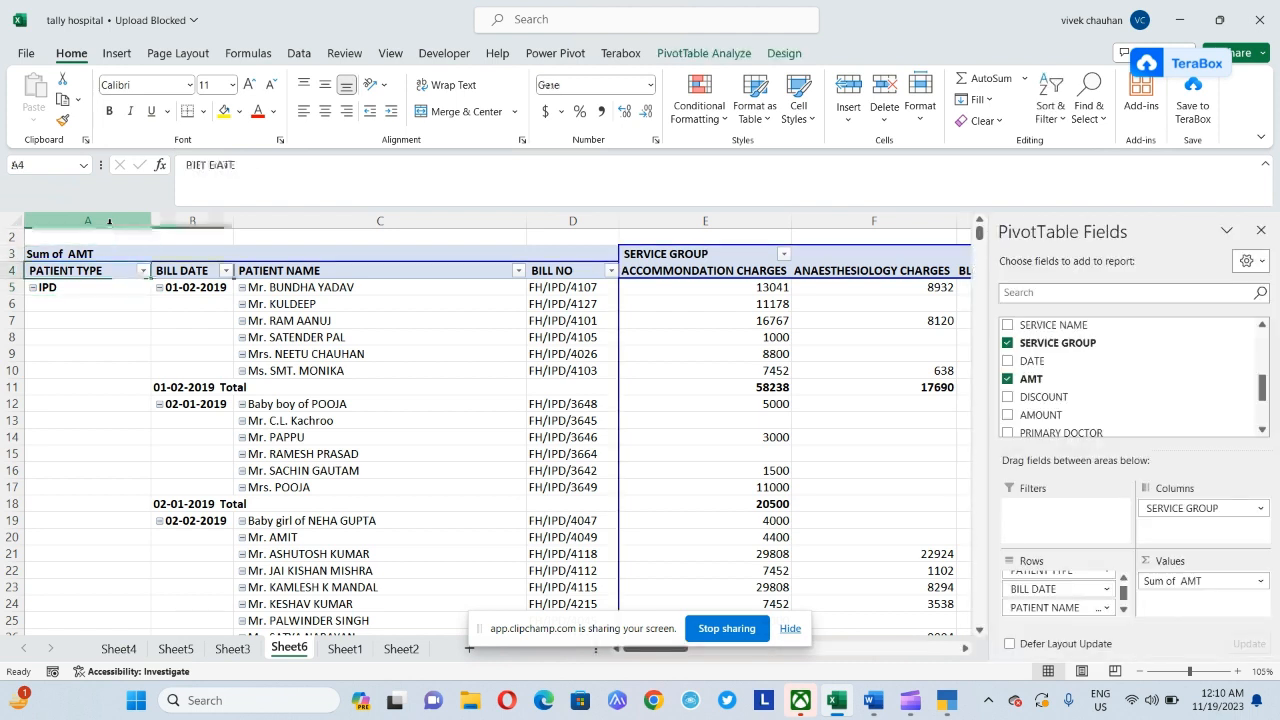
key(Down)
key(Up)
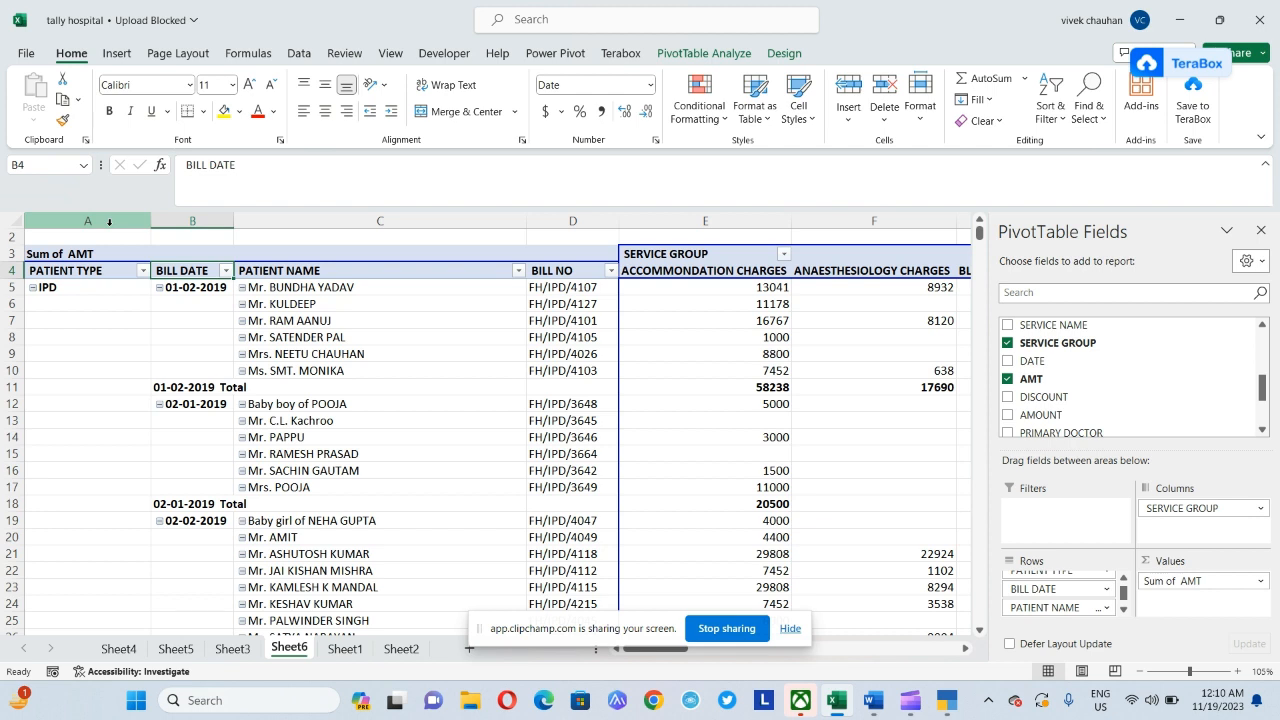
key(Right)
key(Right)
key(Right)
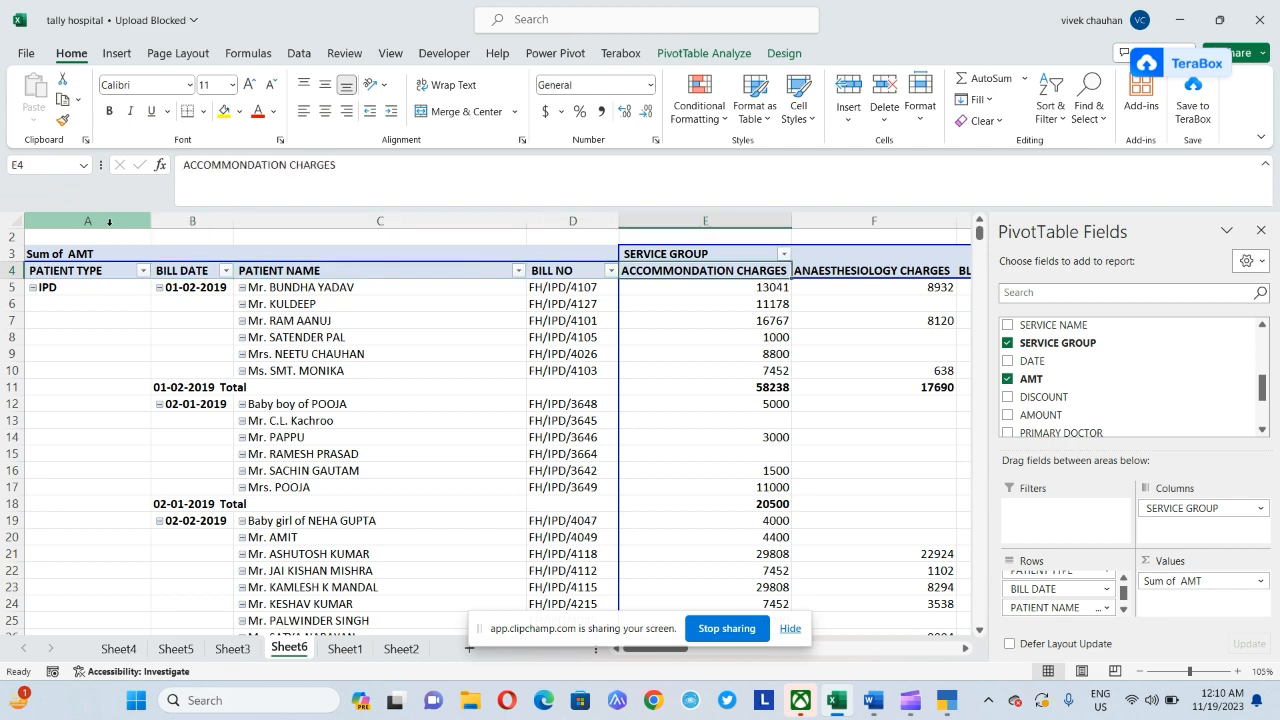
key(Down)
key(Down)
key(Up)
key(alt+Tab)
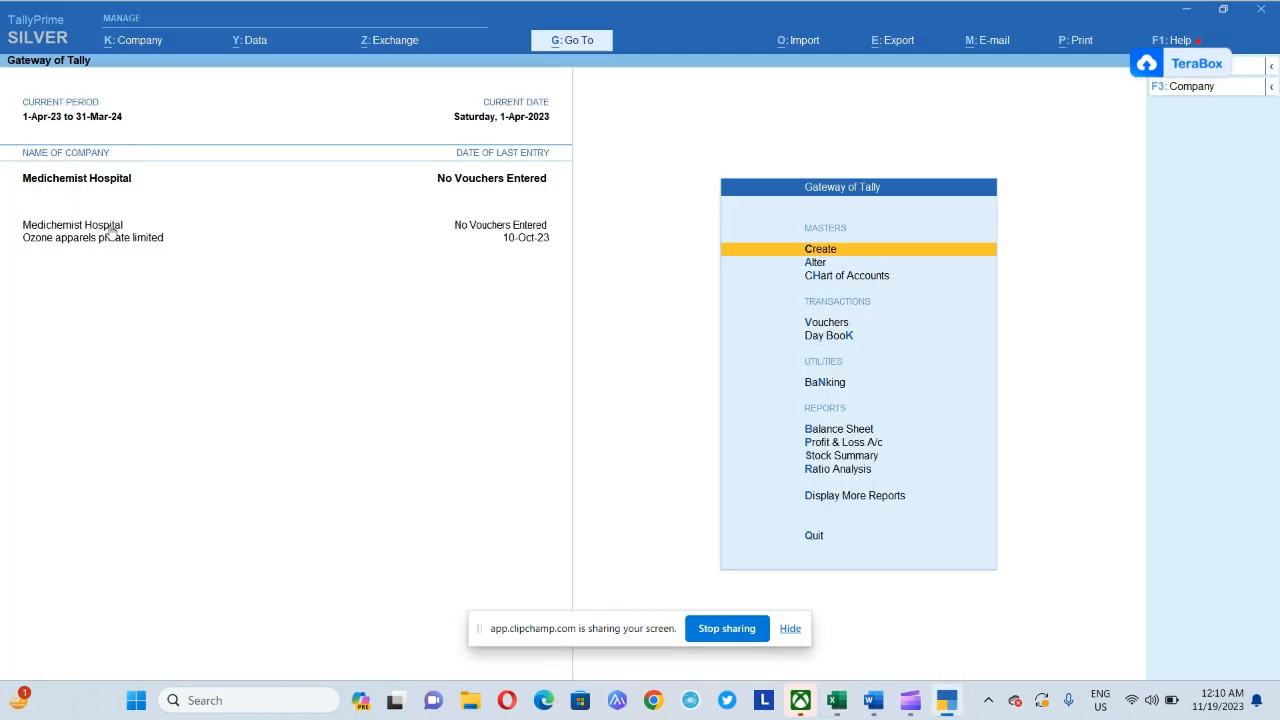
key(Escape)
key(Escape)
key(alt+Tab)
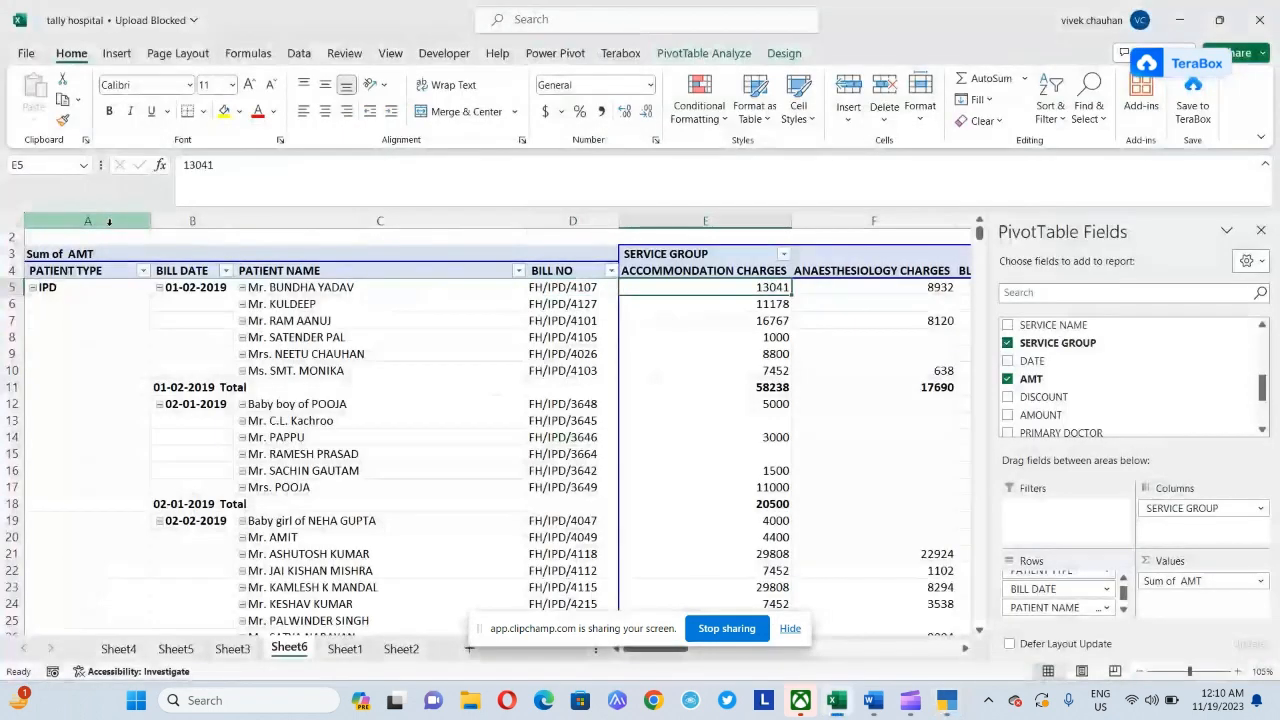
key(Up)
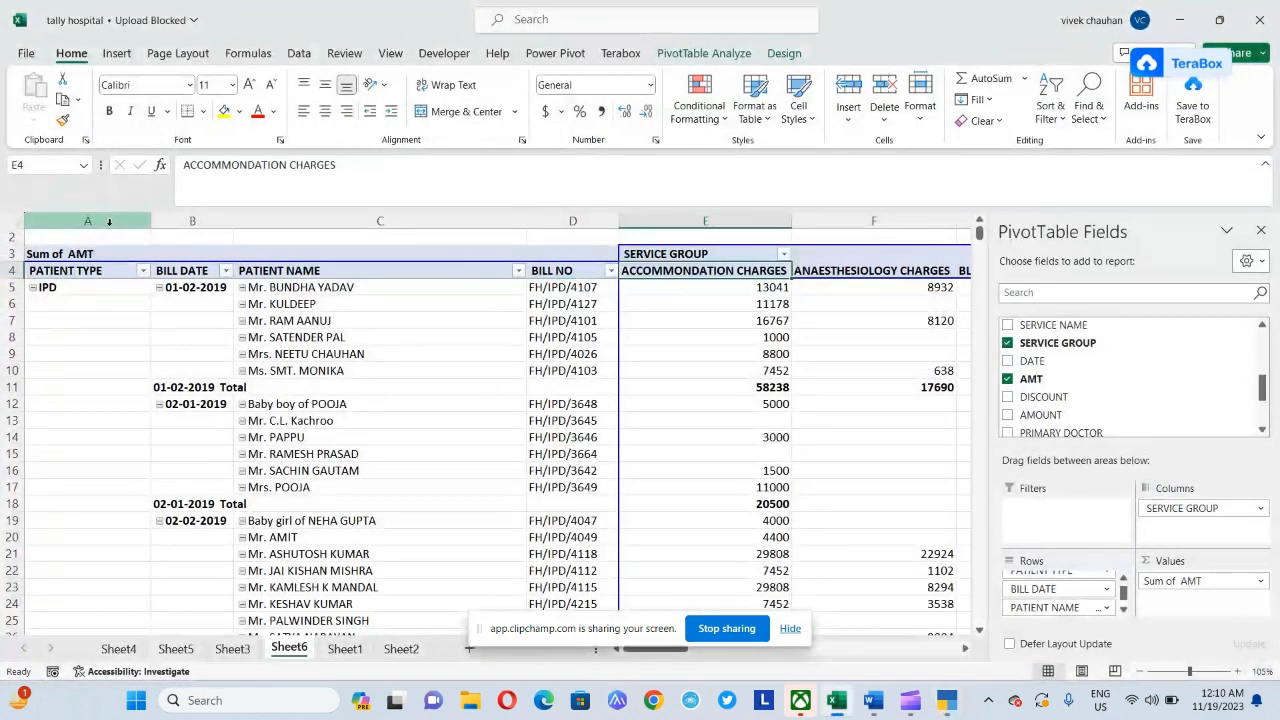
key(alt+Tab)
key(alt+Tab)
scroll(109, 224, right, 1)
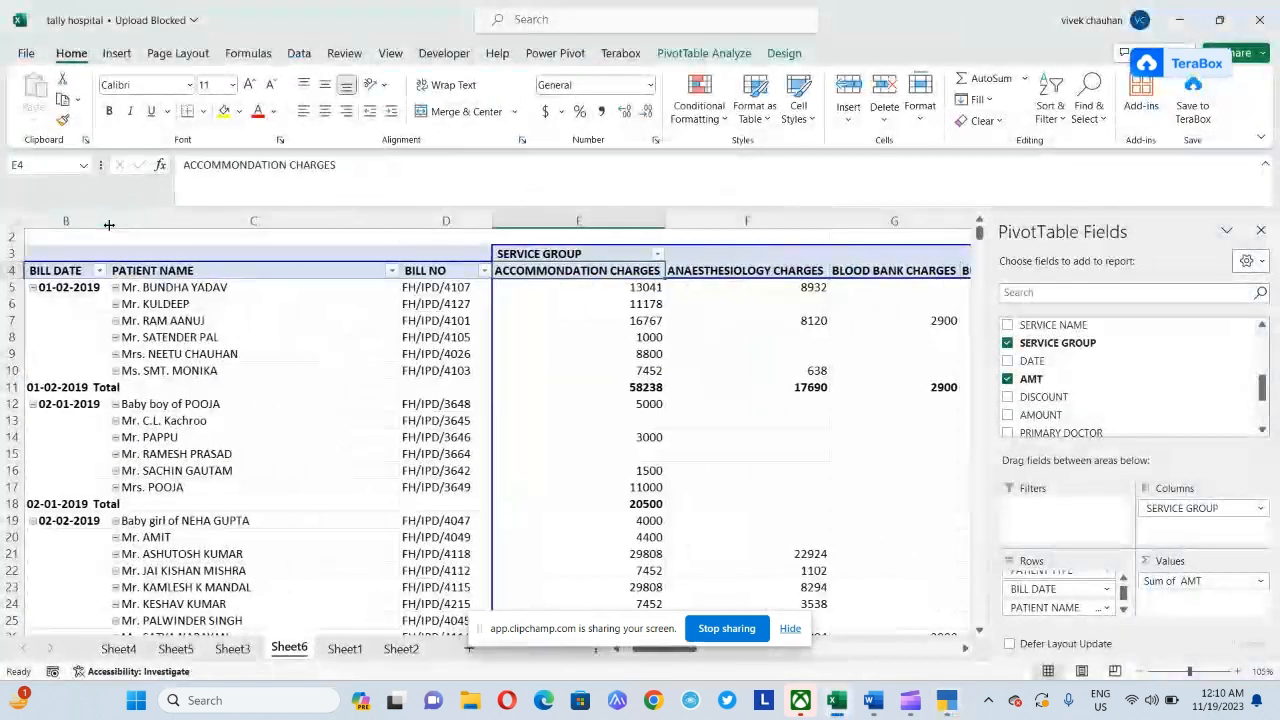
Switch to TallyPrime and start a new accounting group named OPD Revenue
key(alt+Tab)
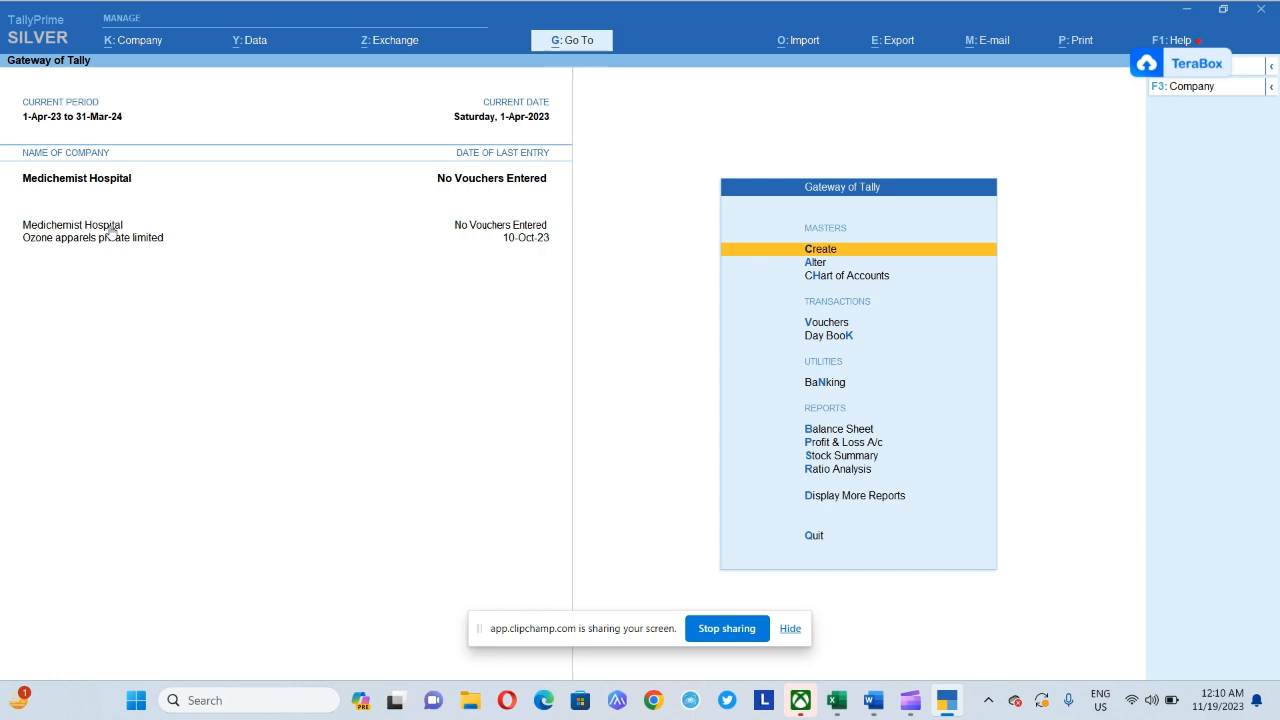
key(Return)
key(Down)
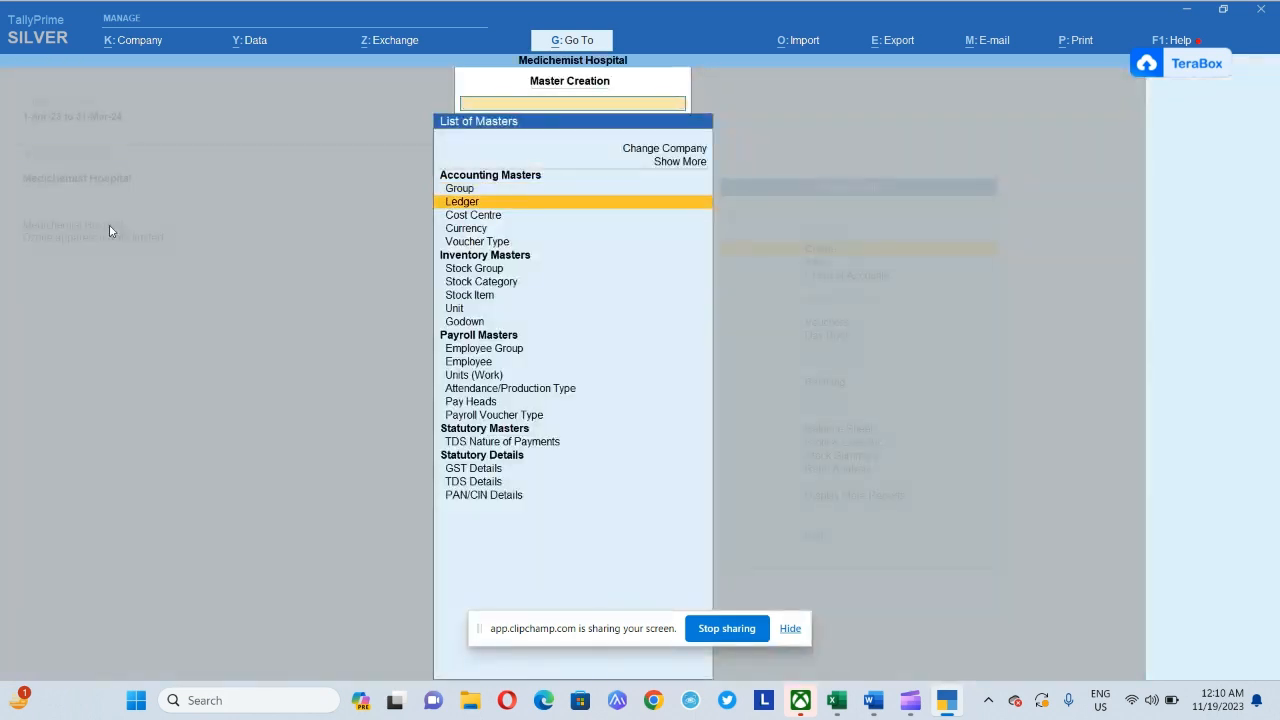
key(Up)
key(Return)
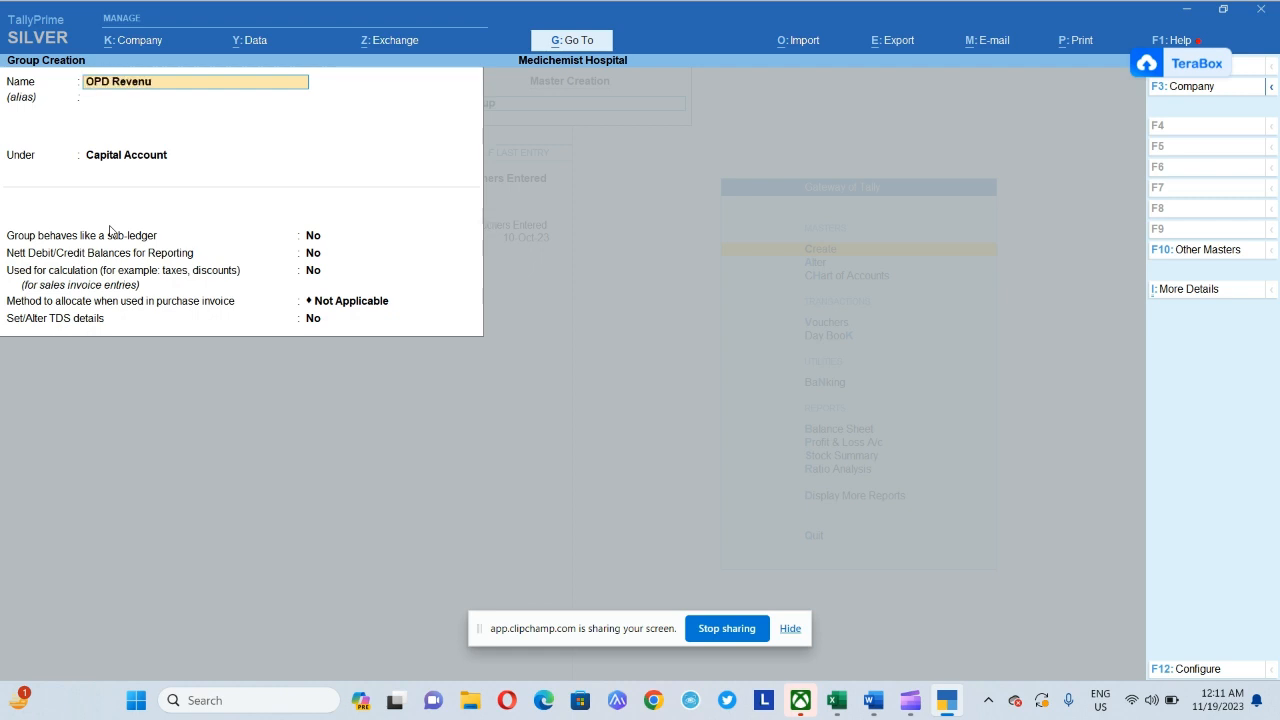
key(Return)
key(Return)
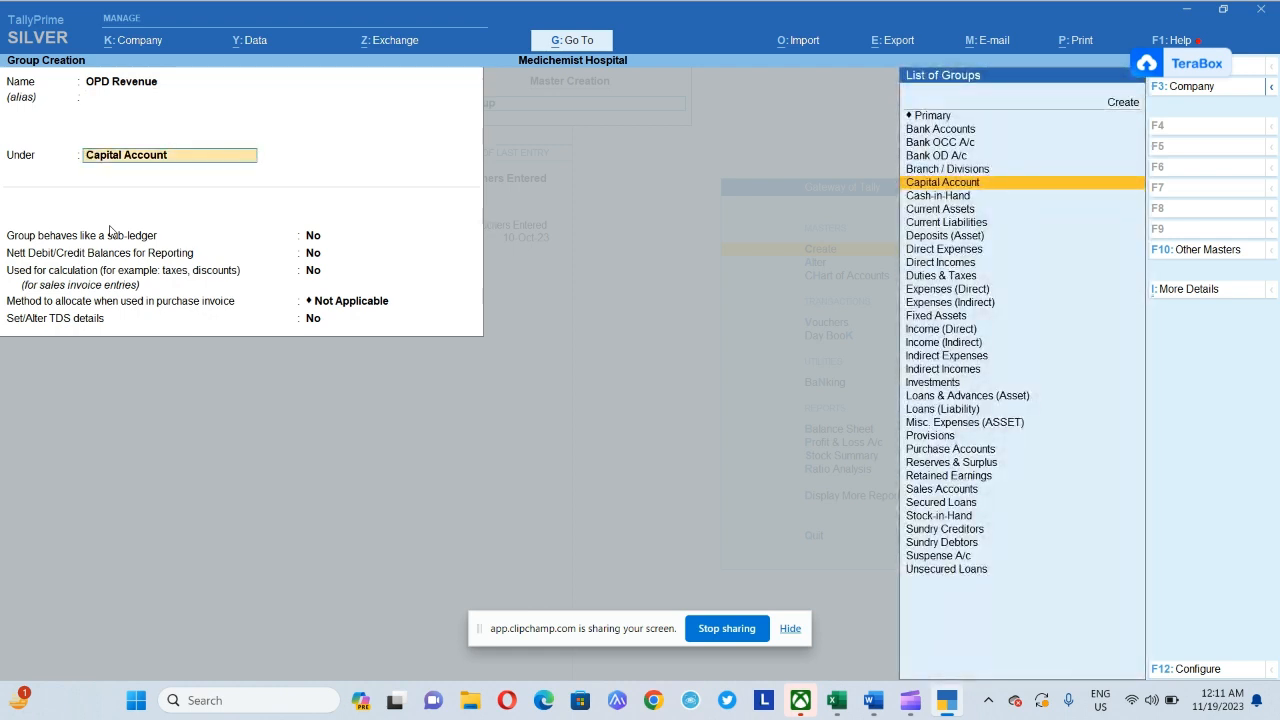
Place the OPD Revenue group under Direct Incomes, save it and return to the Gateway of Tally
text(Direc)
key(Down)
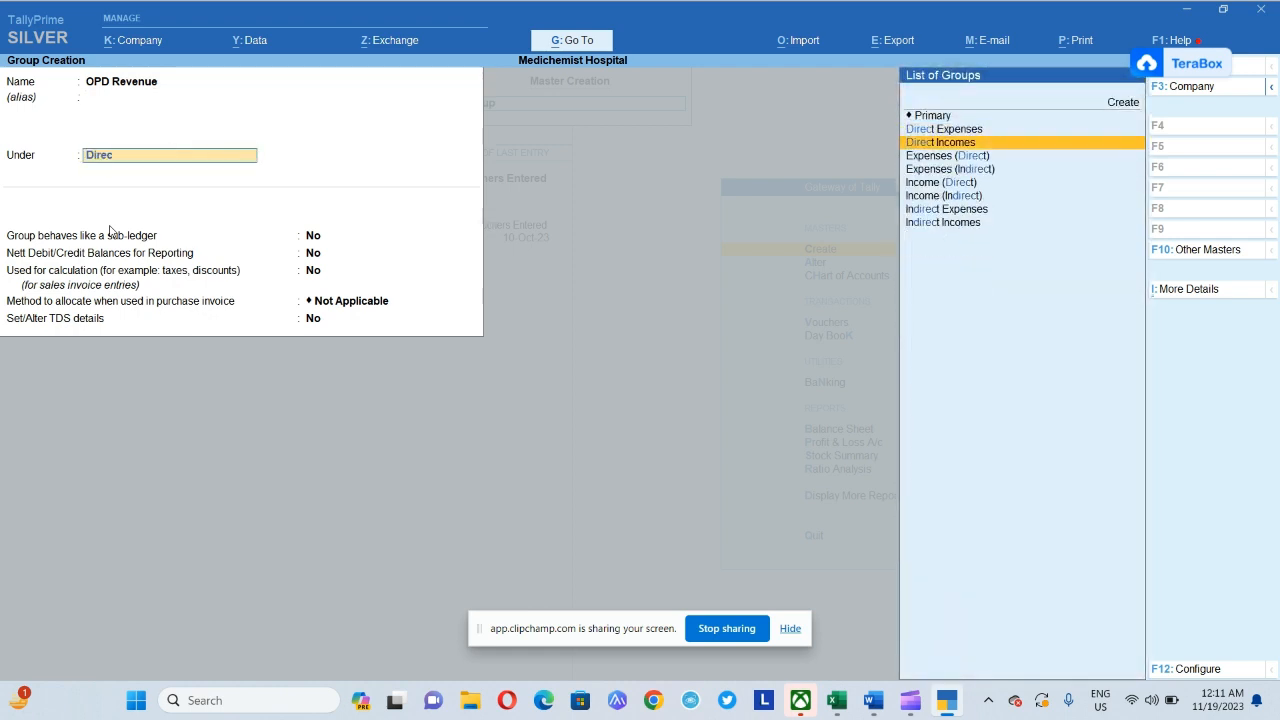
key(Return)
key(ctrl+a)
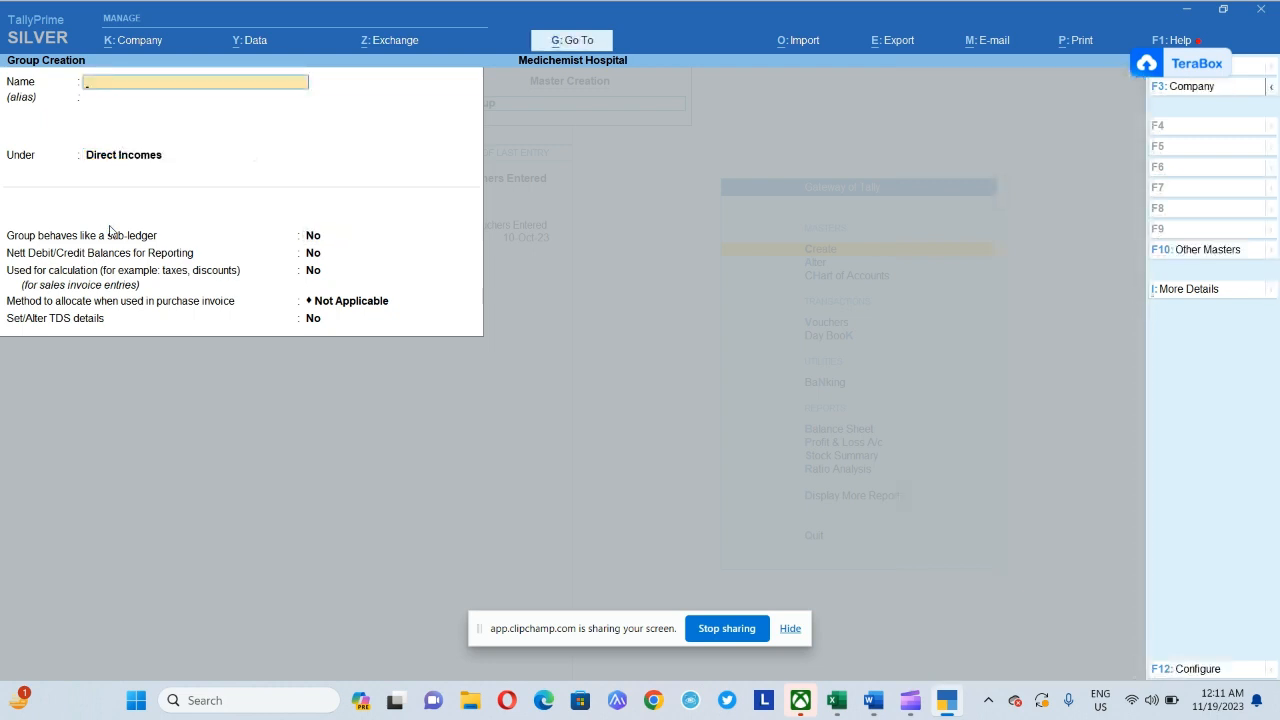
key(Escape)
key(Escape)
key(Escape)
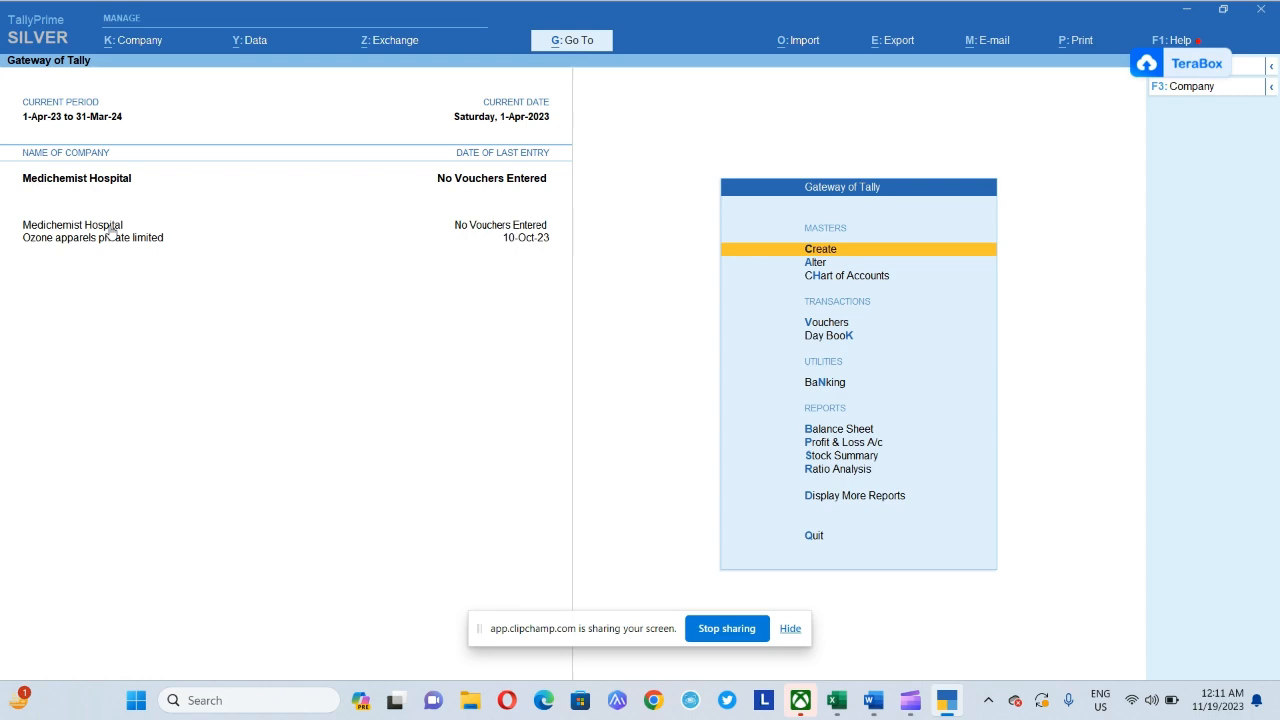
Start creating a new ledger for Medichemist Hospital in TallyPrime
key(alt+Tab)
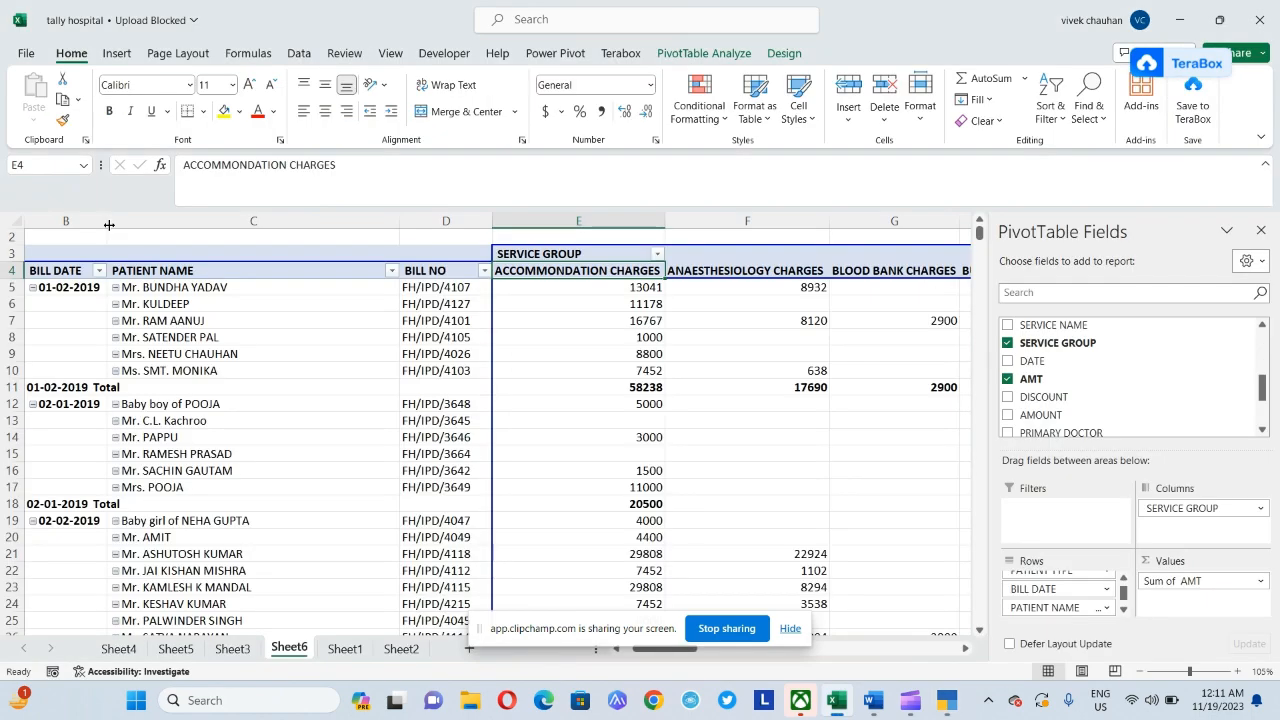
key(alt+Tab)
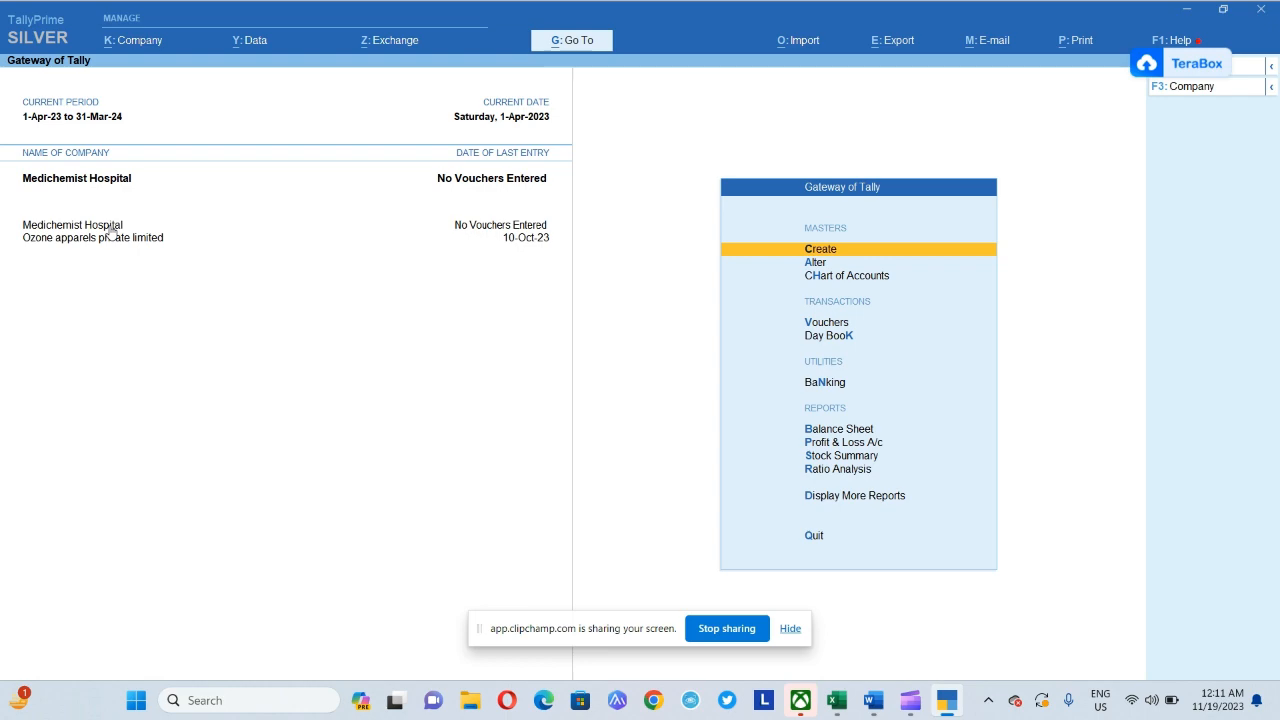
key(Return)
key(Down)
key(Return)
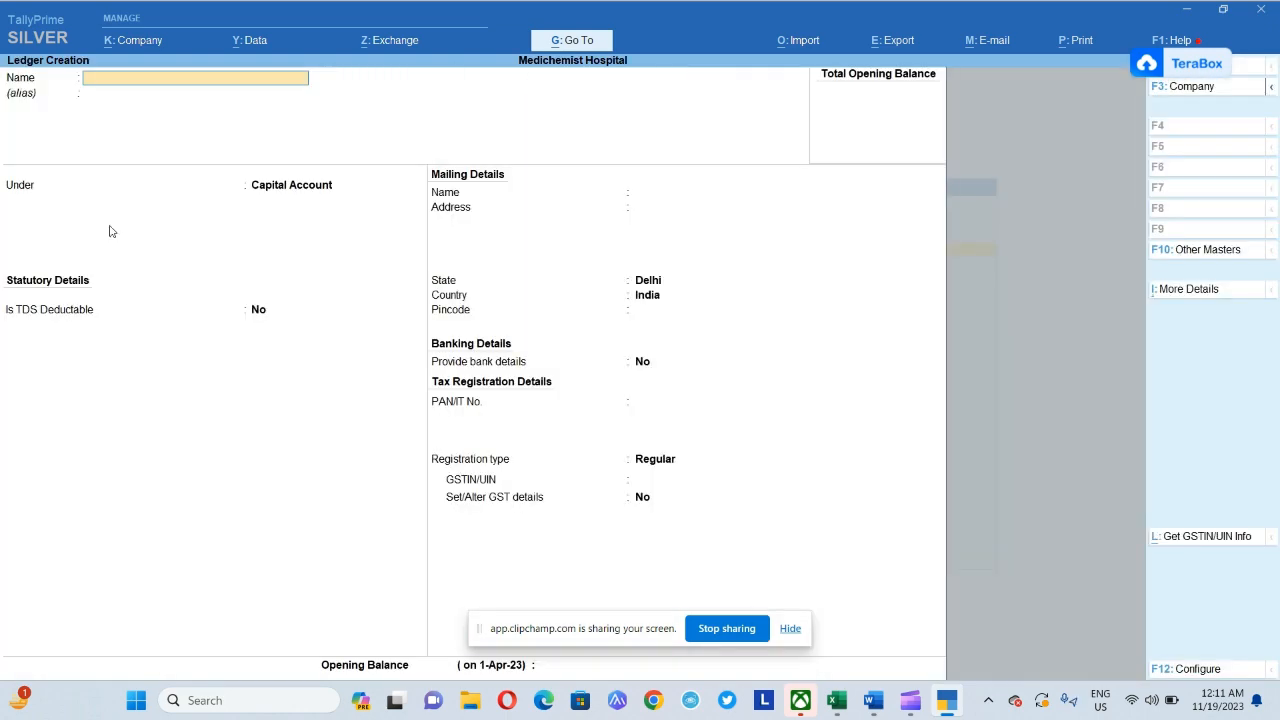
Copy the ACCOMMONDATION CHARGES heading from the Excel PivotTable and paste it as the new ledger's name in TallyPrime
key(alt+Tab)
key(Up)
key(ctrl+c)
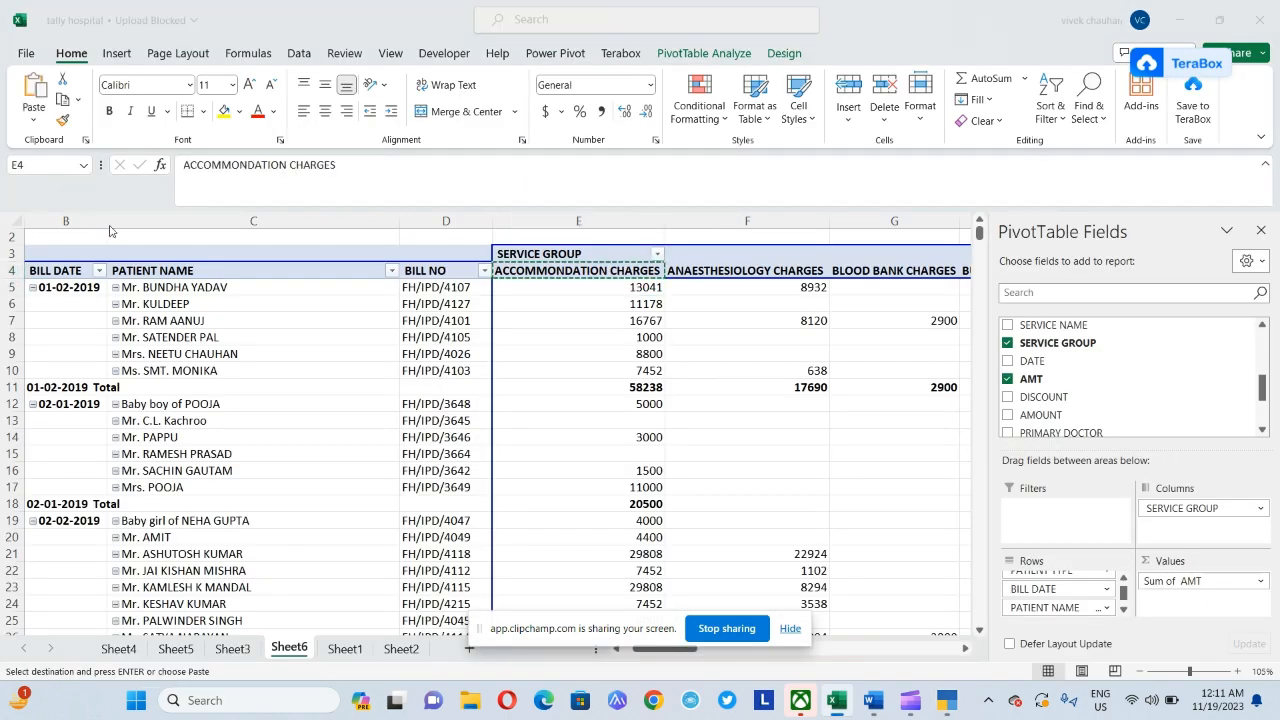
key(alt+Tab)
key(ctrl+alt+v)
key(Return)
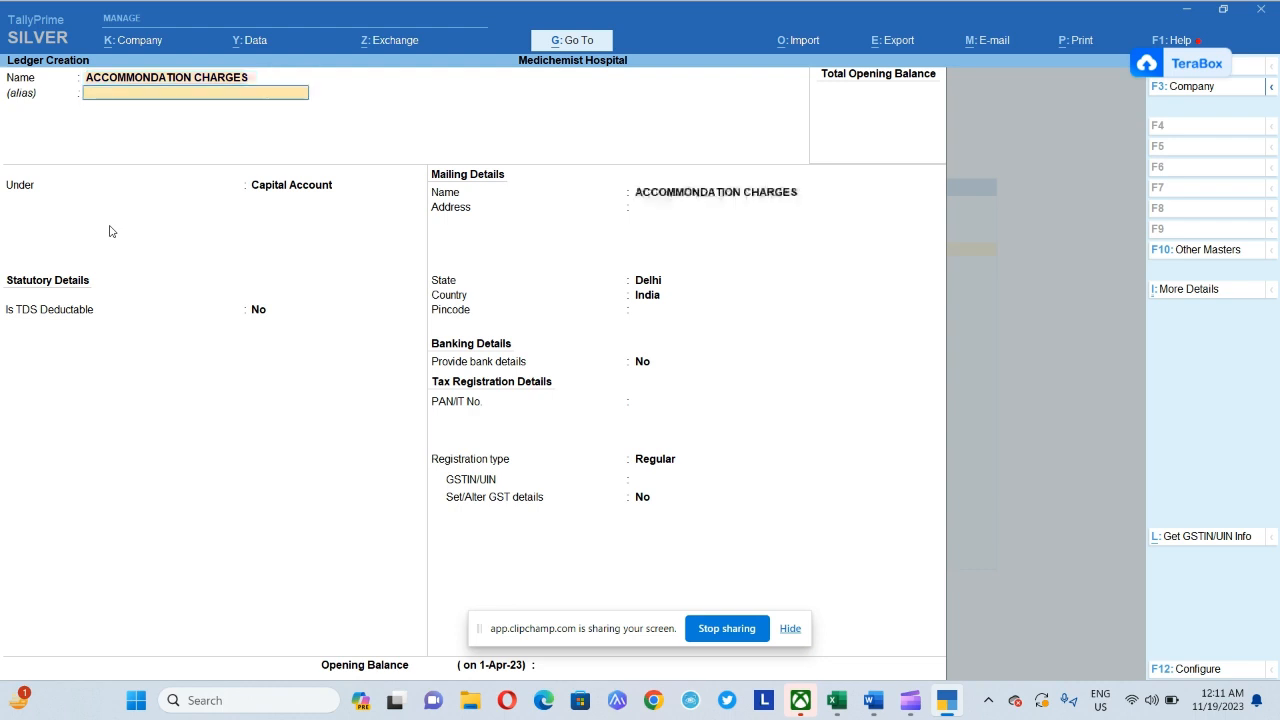
key(Return)
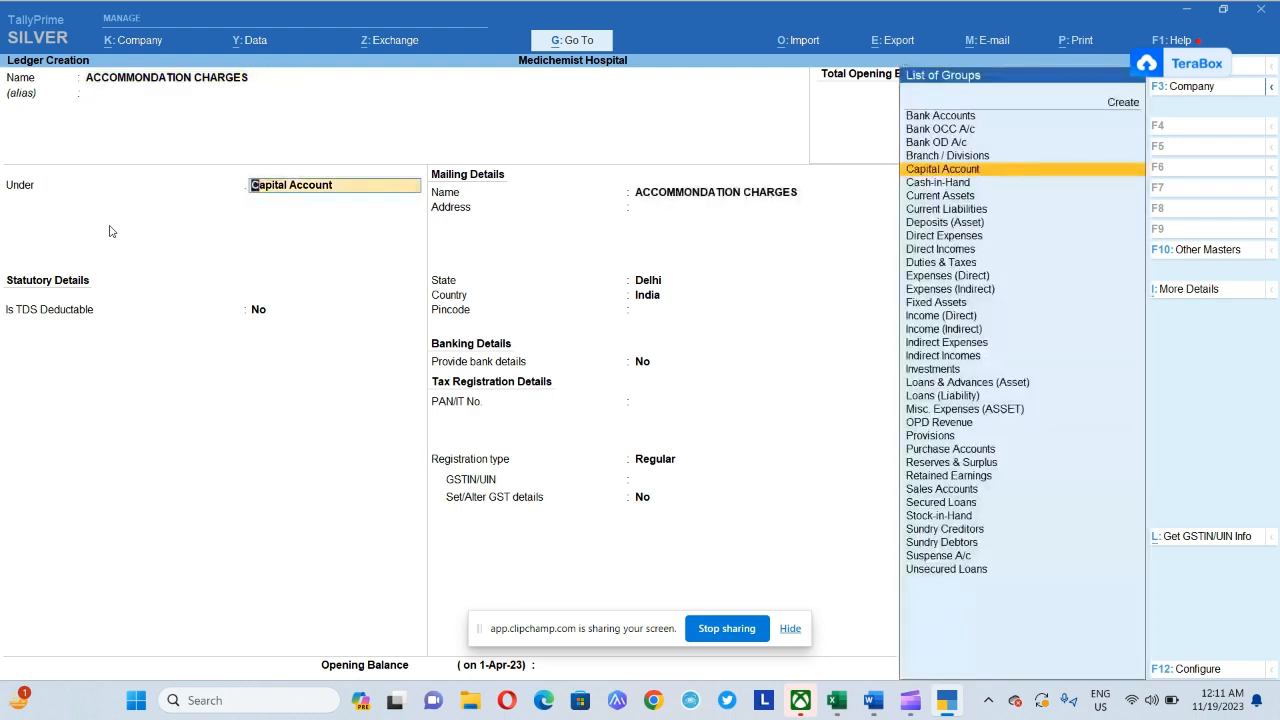
text(i)
key(Return)
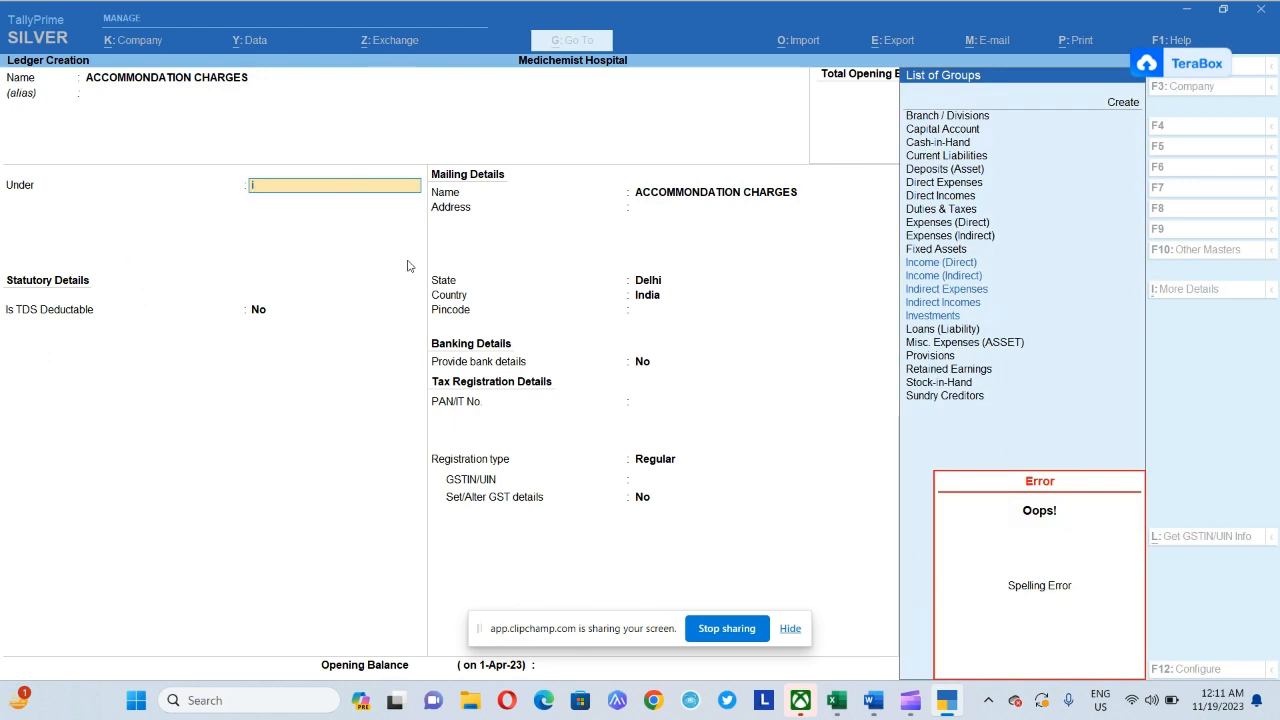
key(Escape)
key(BackSpace)
text(in)
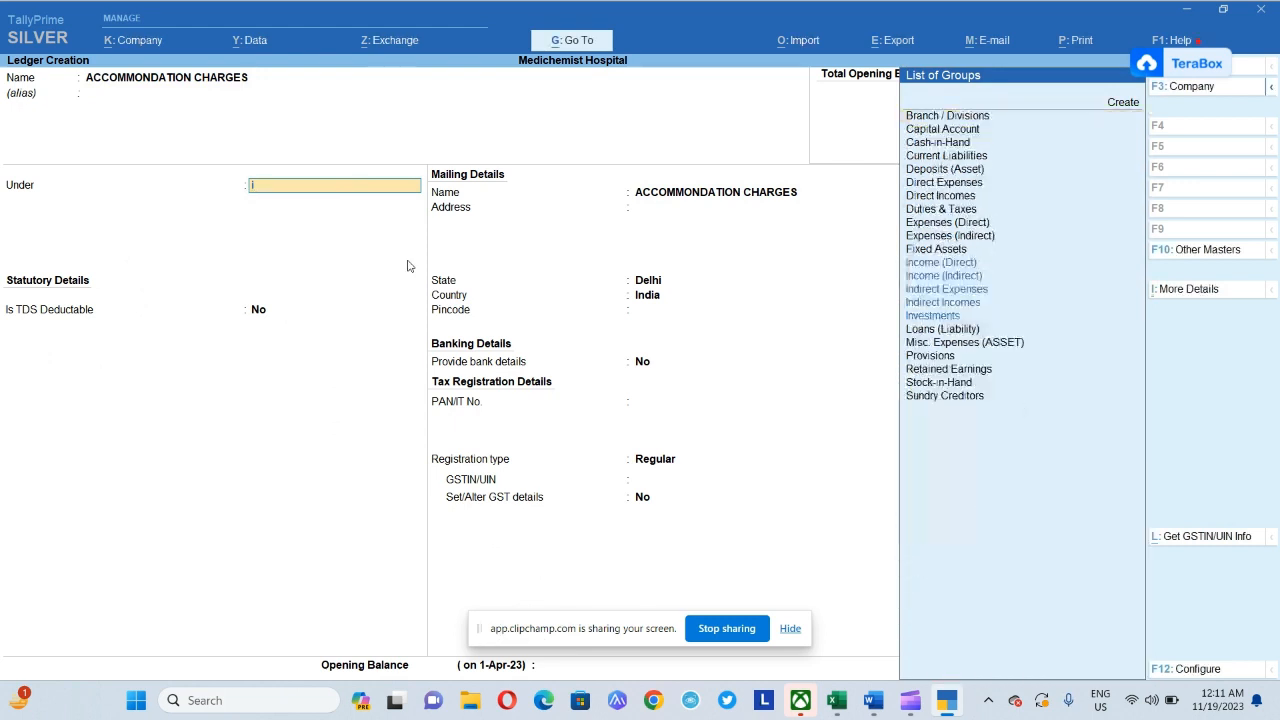
key(BackSpace)
key(BackSpace)
key(Escape)
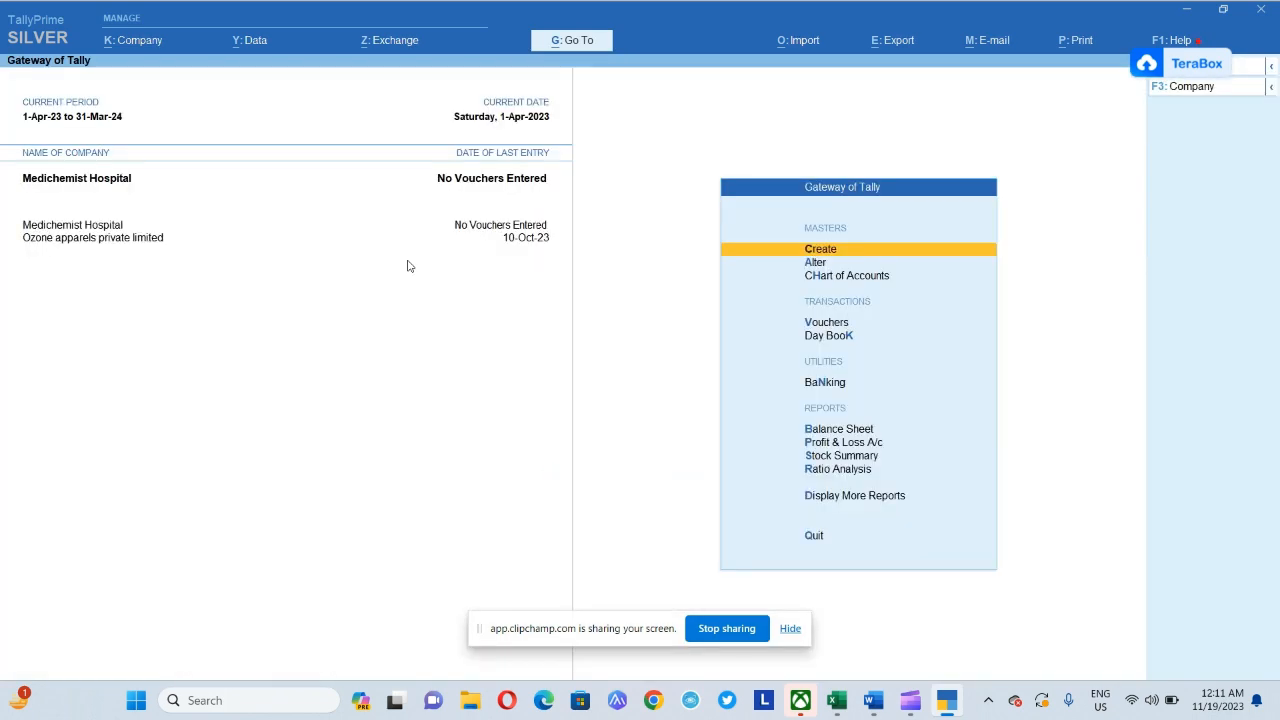
Search the groups available for alteration for the OPD group, then return to the Gateway of Tally
key(Down)
key(Return)
key(Down)
key(Up)
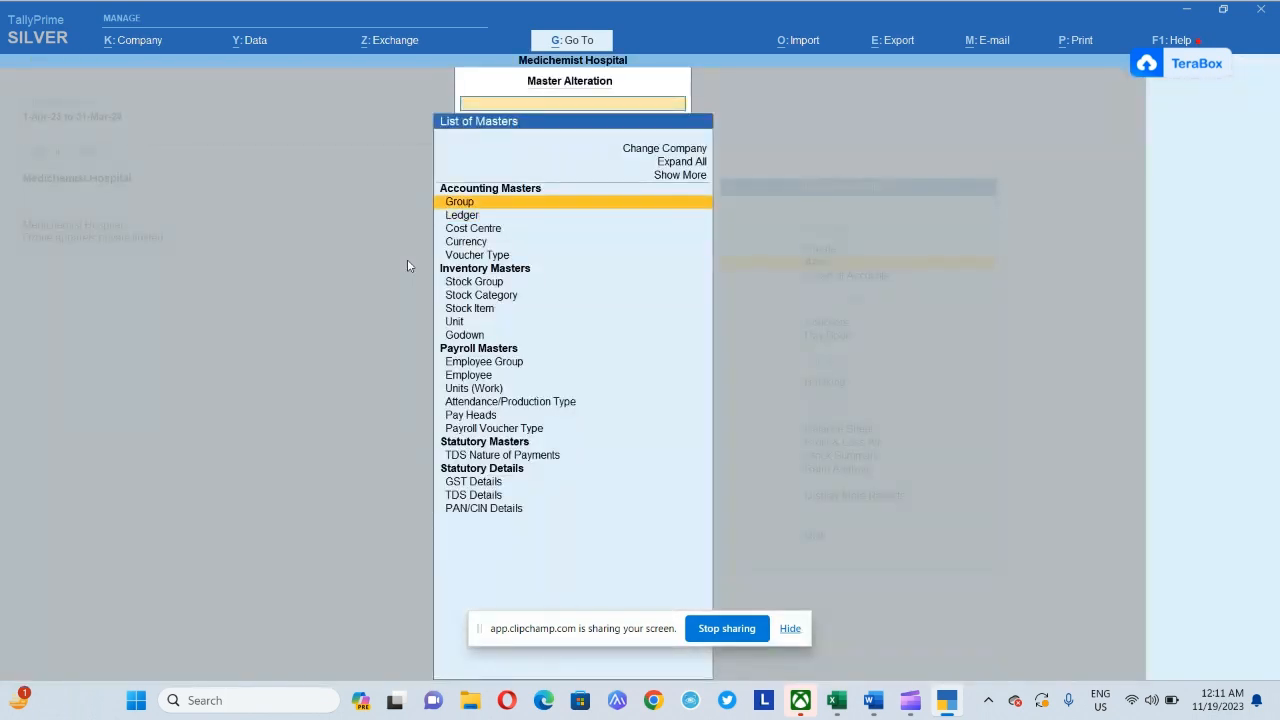
key(Return)
key(Down)
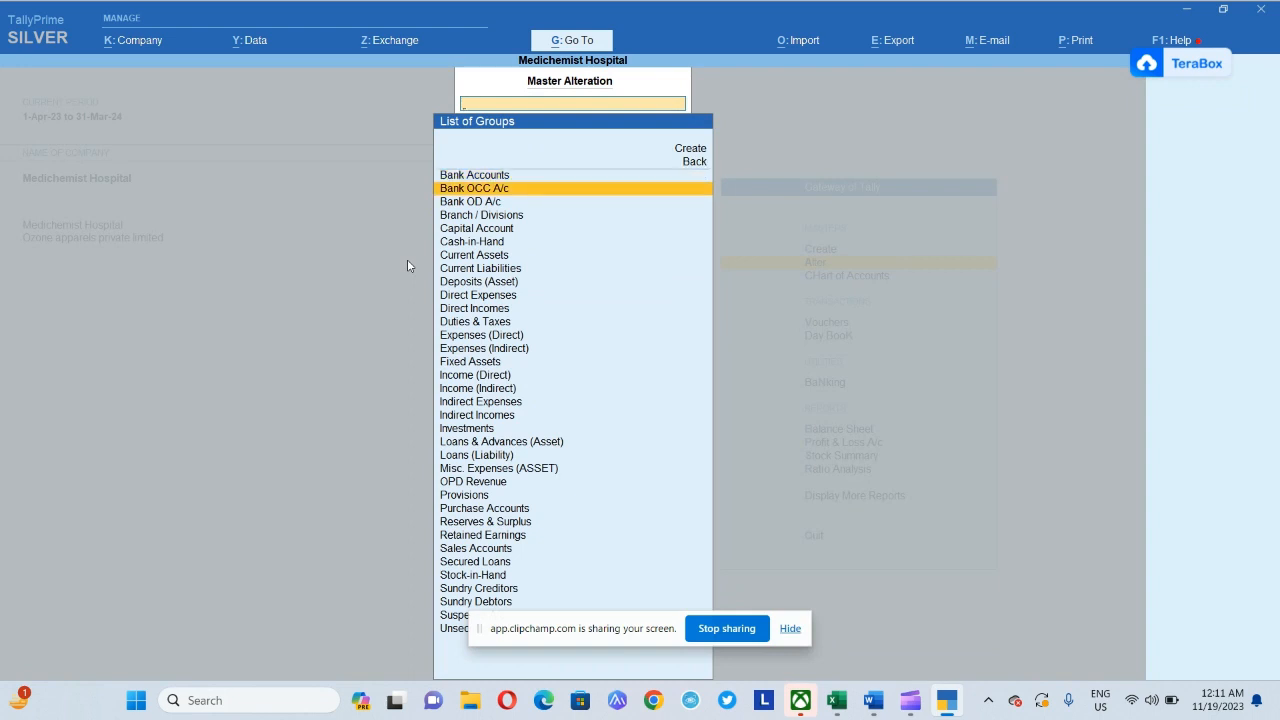
text(i)
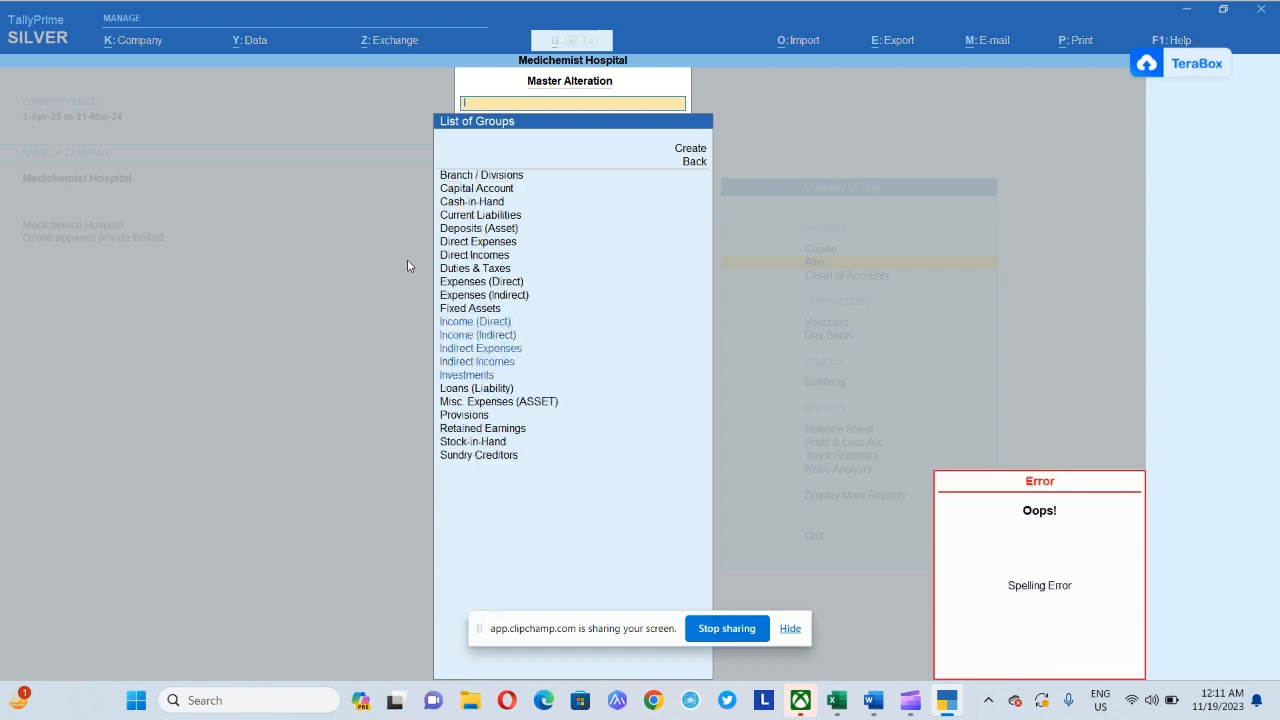
key(BackSpace)
text(opd)
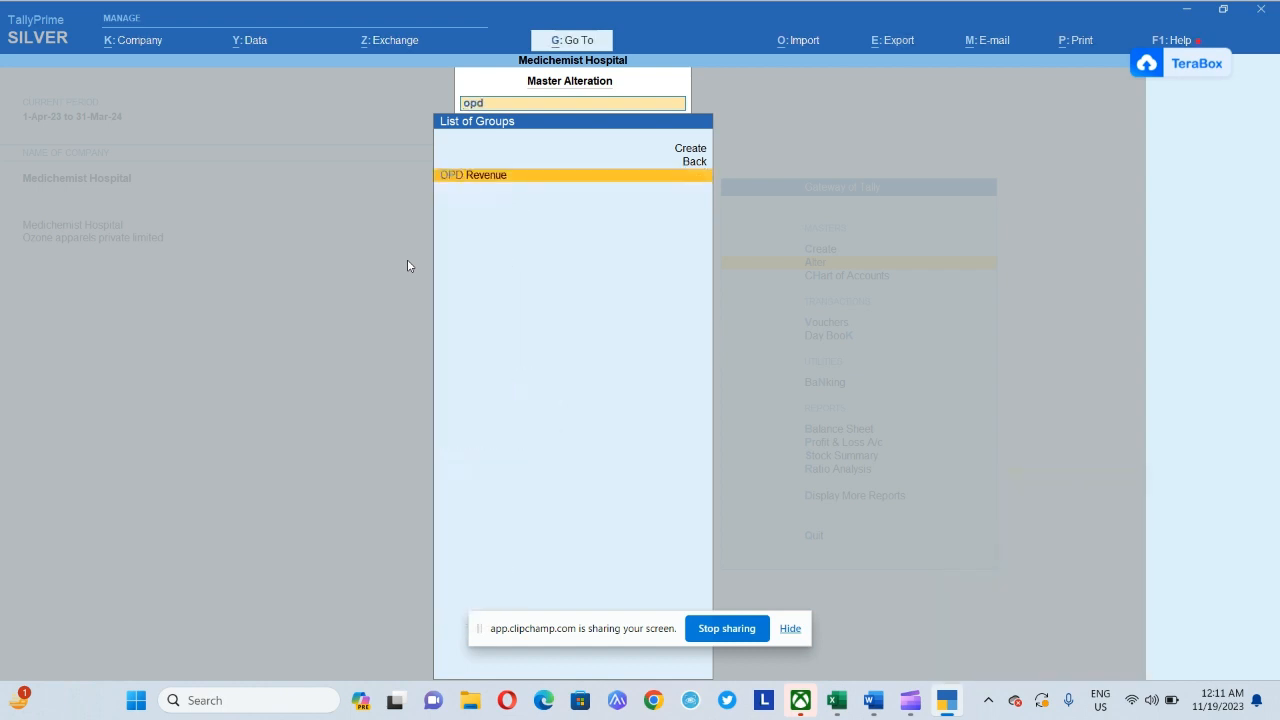
key(BackSpace)
key(BackSpace)
key(BackSpace)
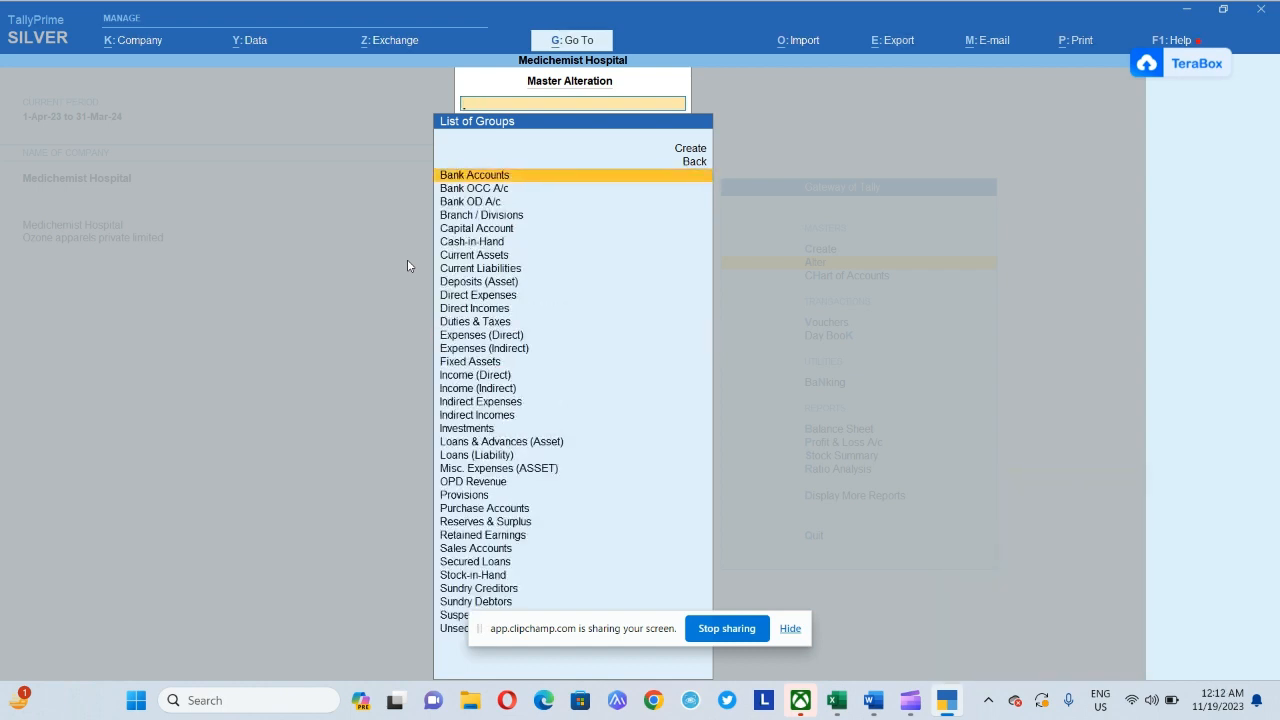
text(i)
key(Escape)
key(Escape)
key(Escape)
key(Escape)
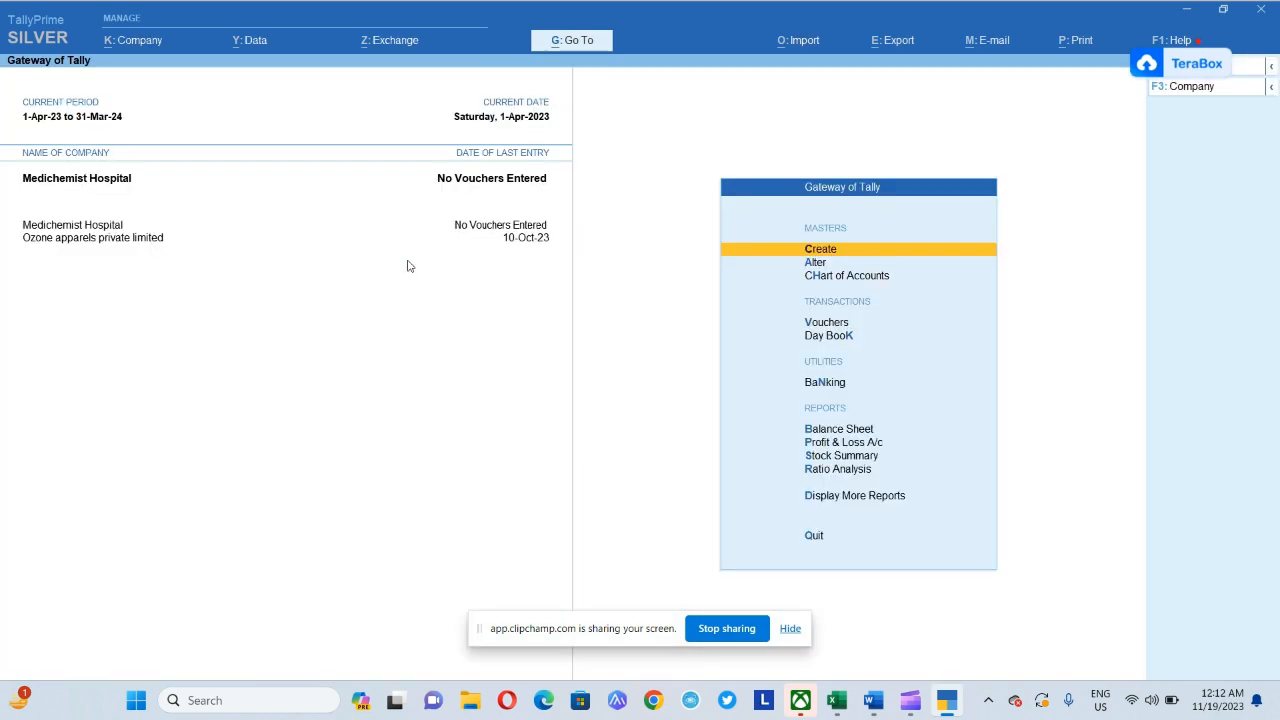
key(Return)
key(Down)
key(Down)
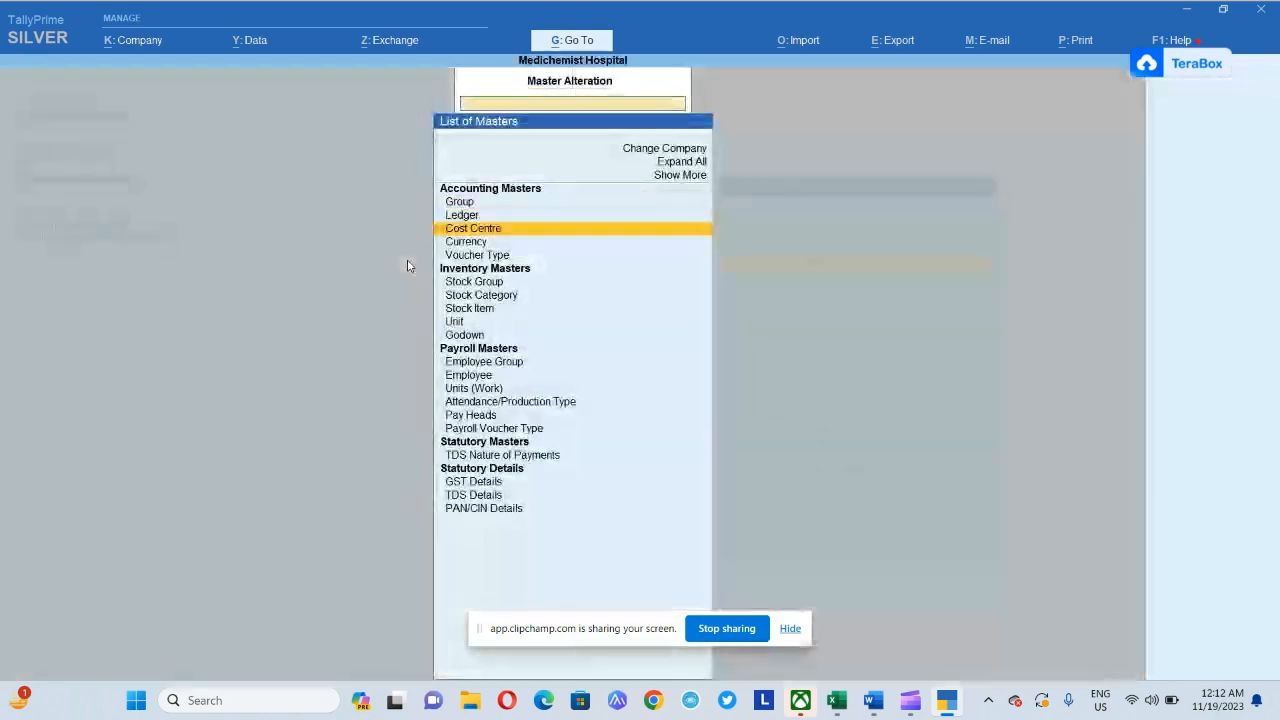
key(Up)
key(Return)
key(Escape)
key(Down)
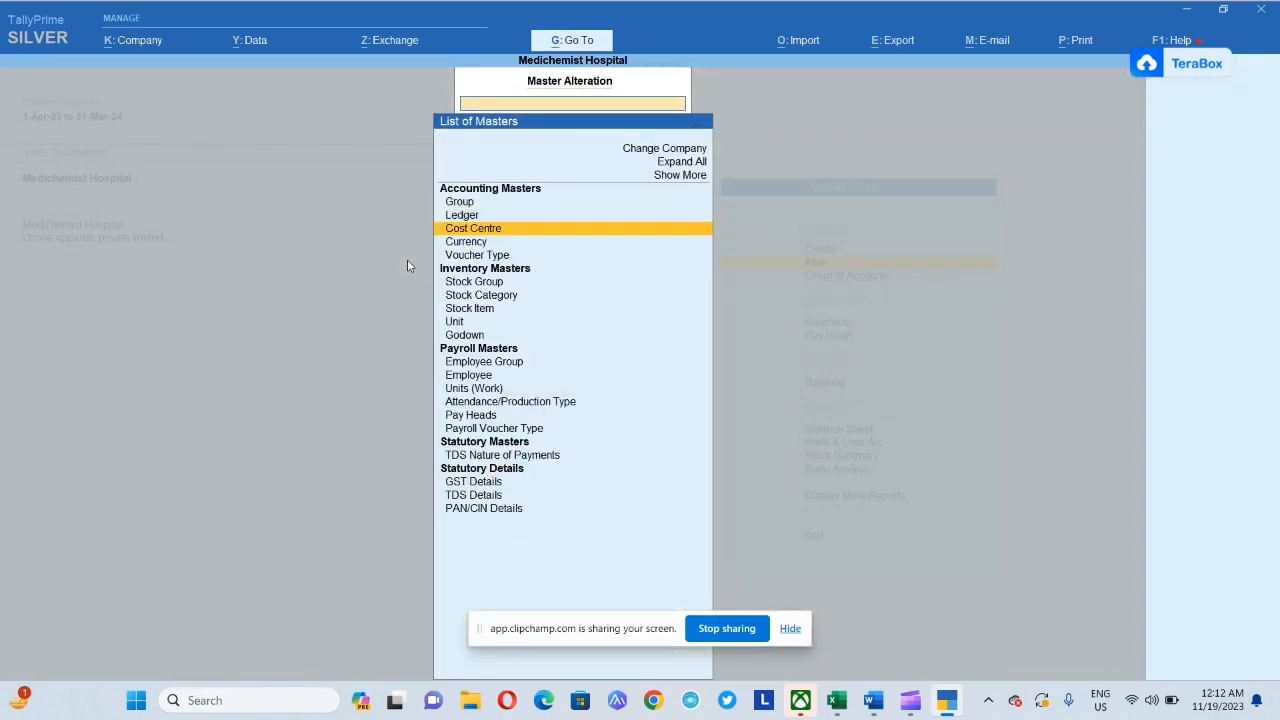
key(Up)
key(Return)
key(Escape)
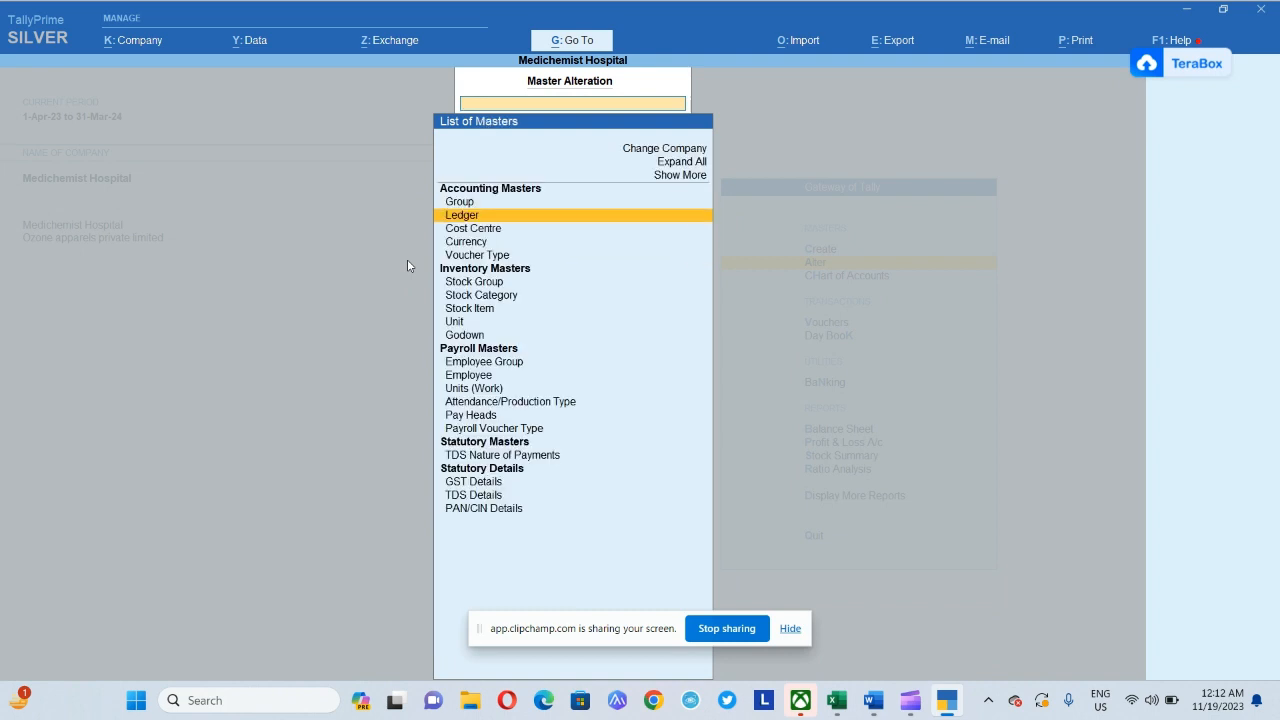
key(Escape)
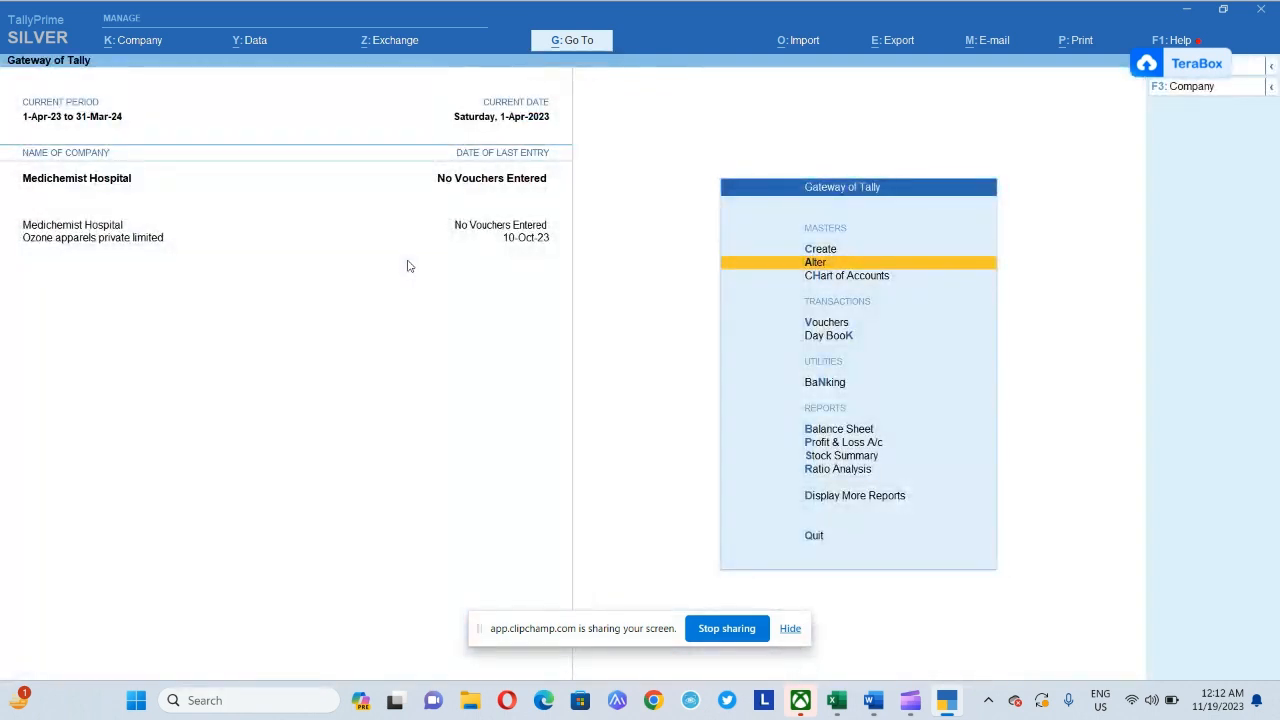
Rename the OPD Revenue group as IPD Revenue, save it and return to the Gateway of Tally
key(Return)
key(Down)
key(Up)
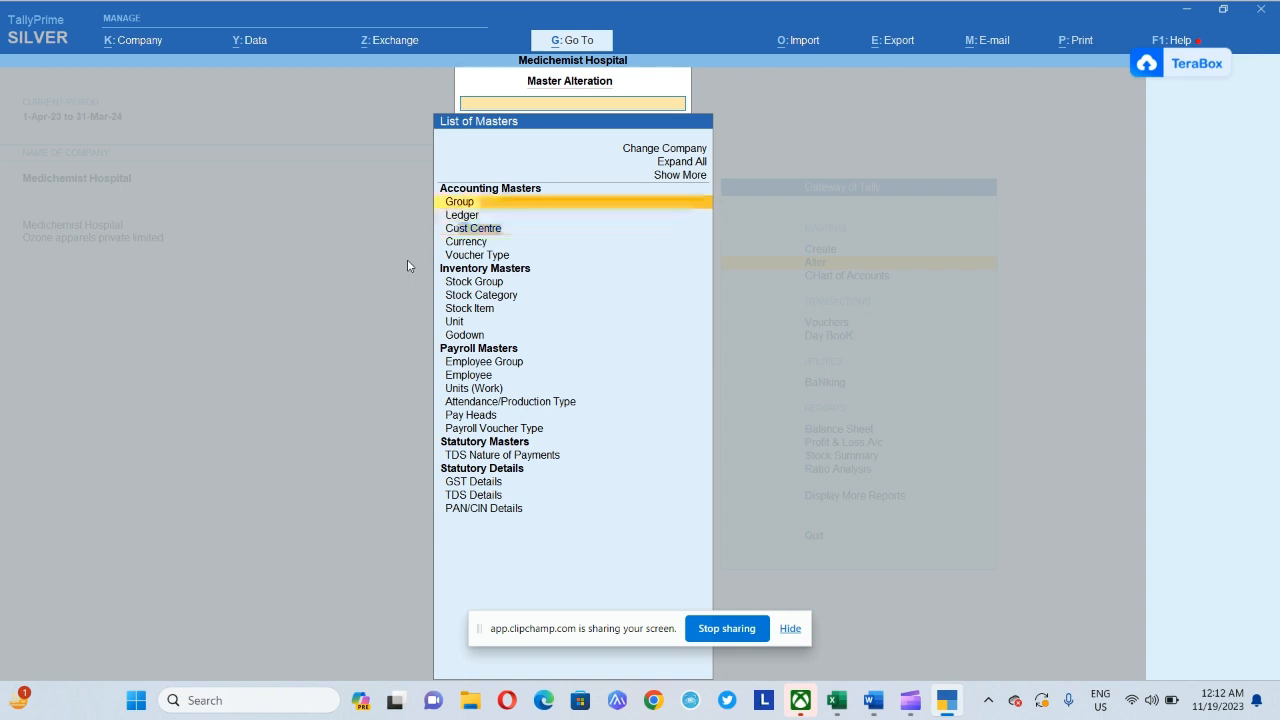
key(Return)
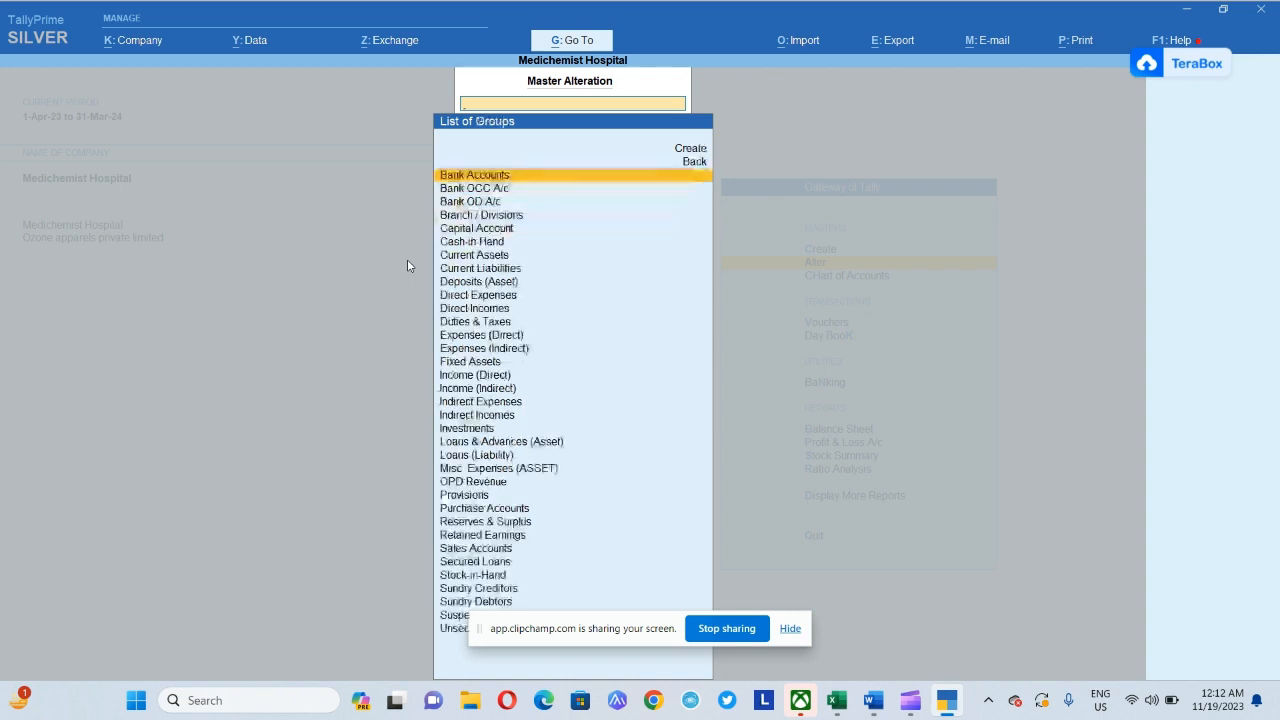
text(Rev)
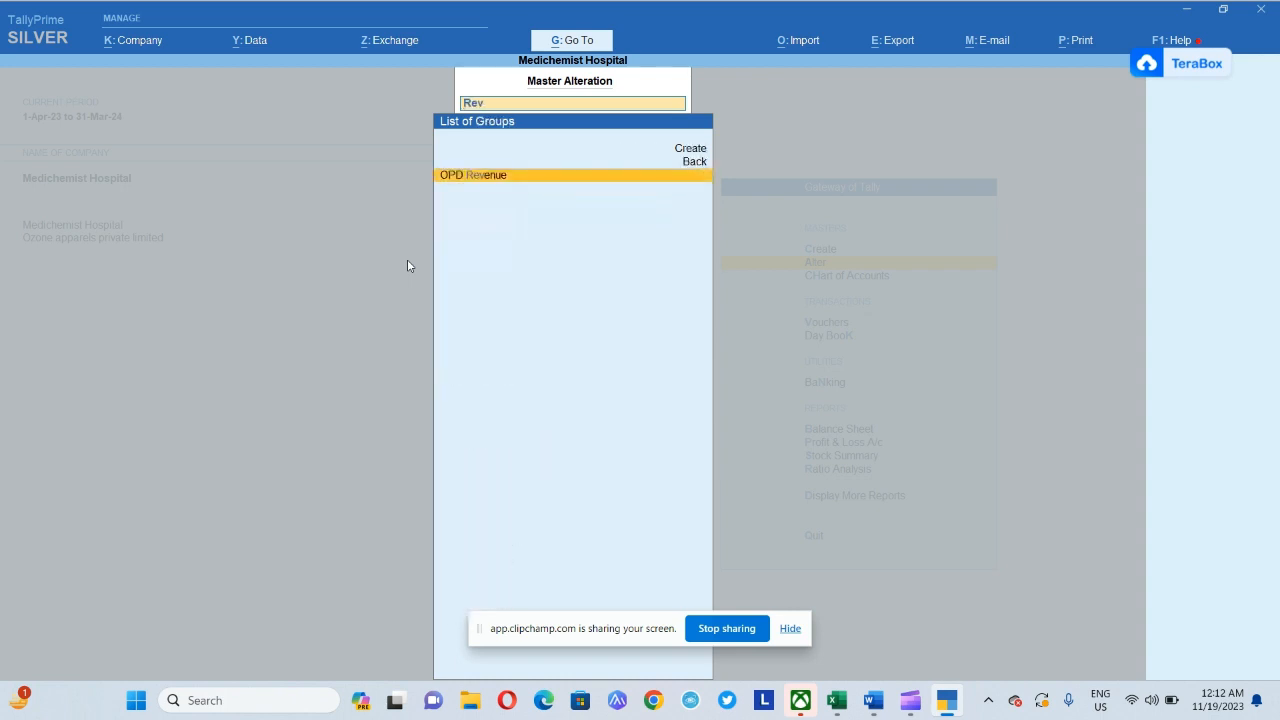
key(Return)
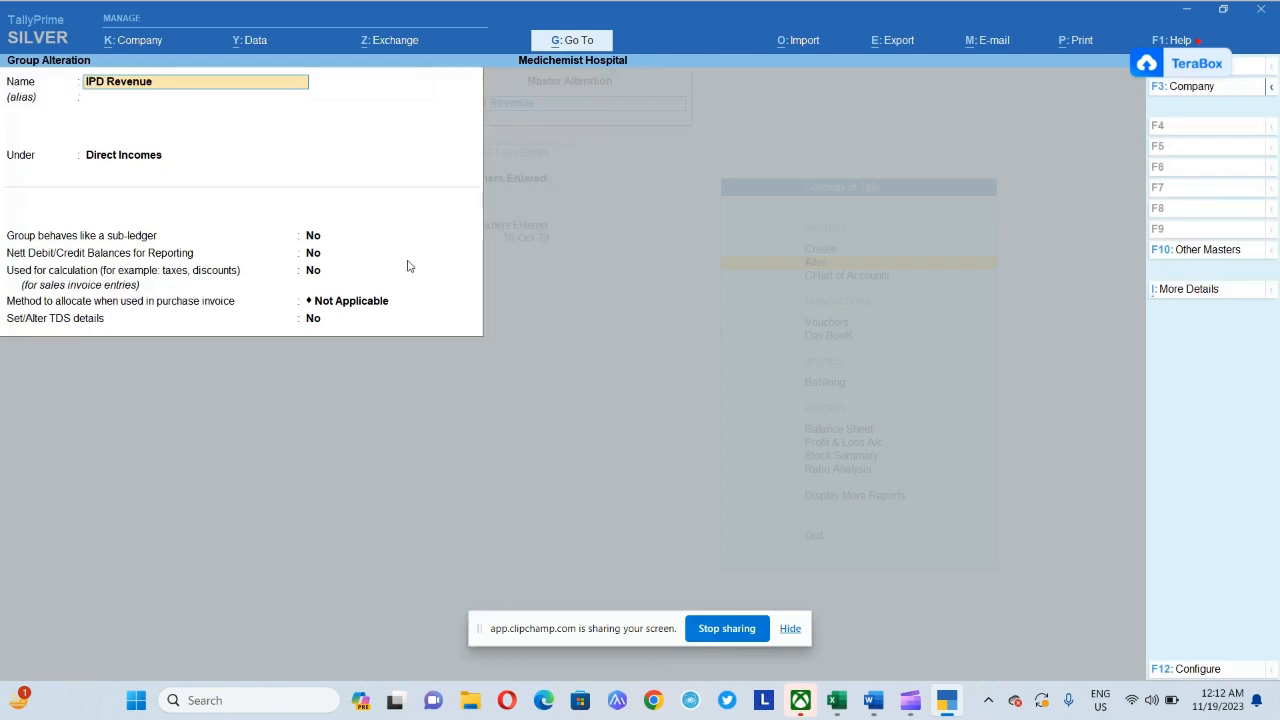
key(ctrl)
key(ctrl+a)
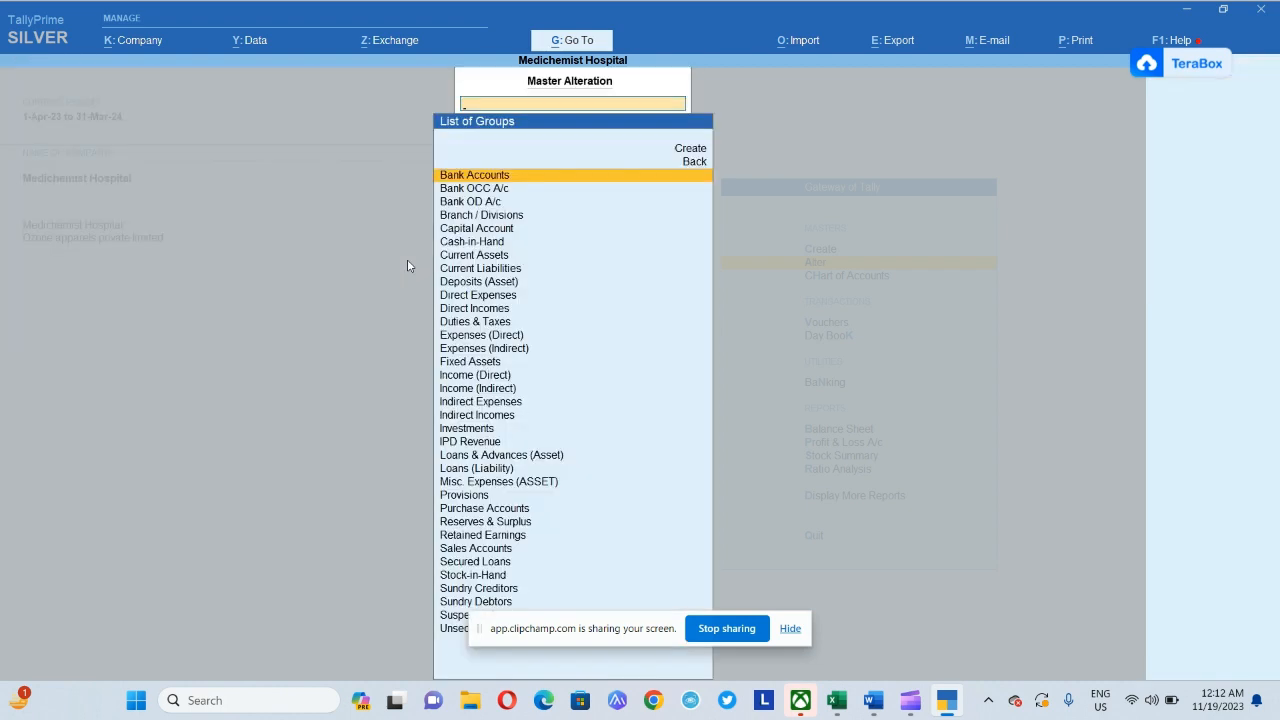
key(Escape)
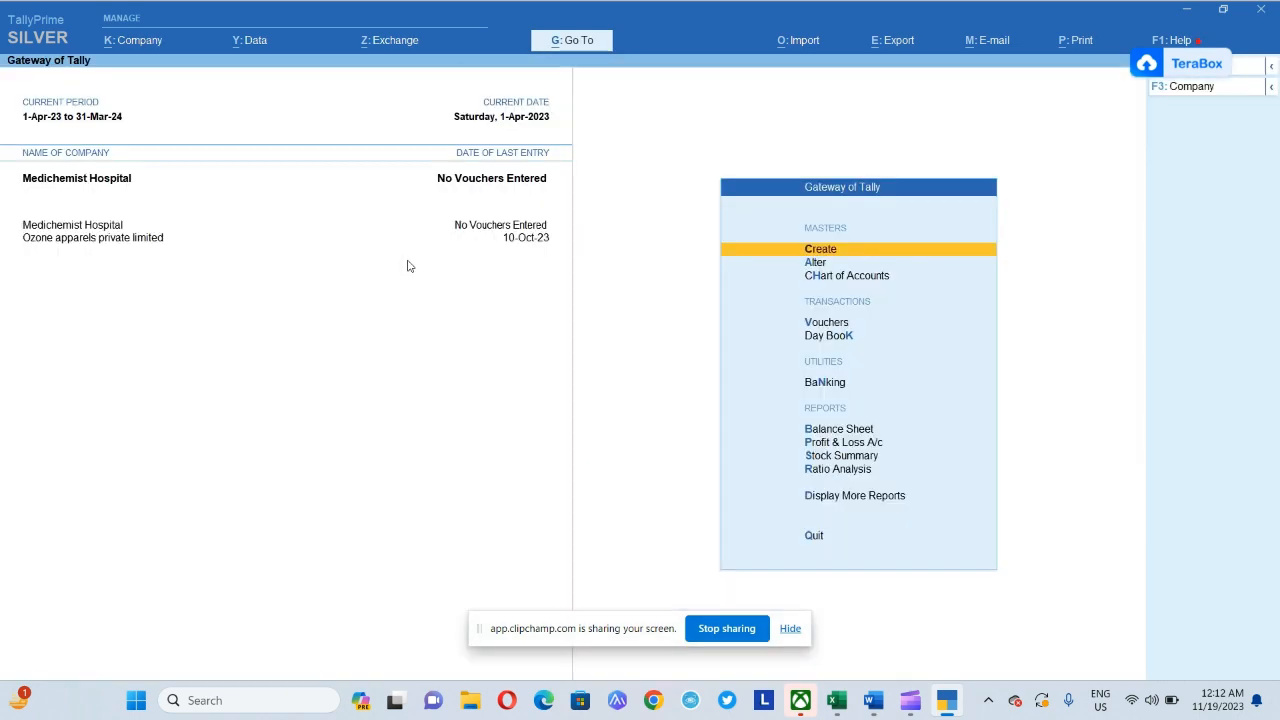
Start a new ledger and paste the ACCOMMONDATION CHARGES heading copied from the Excel PivotTable as its name
key(a)
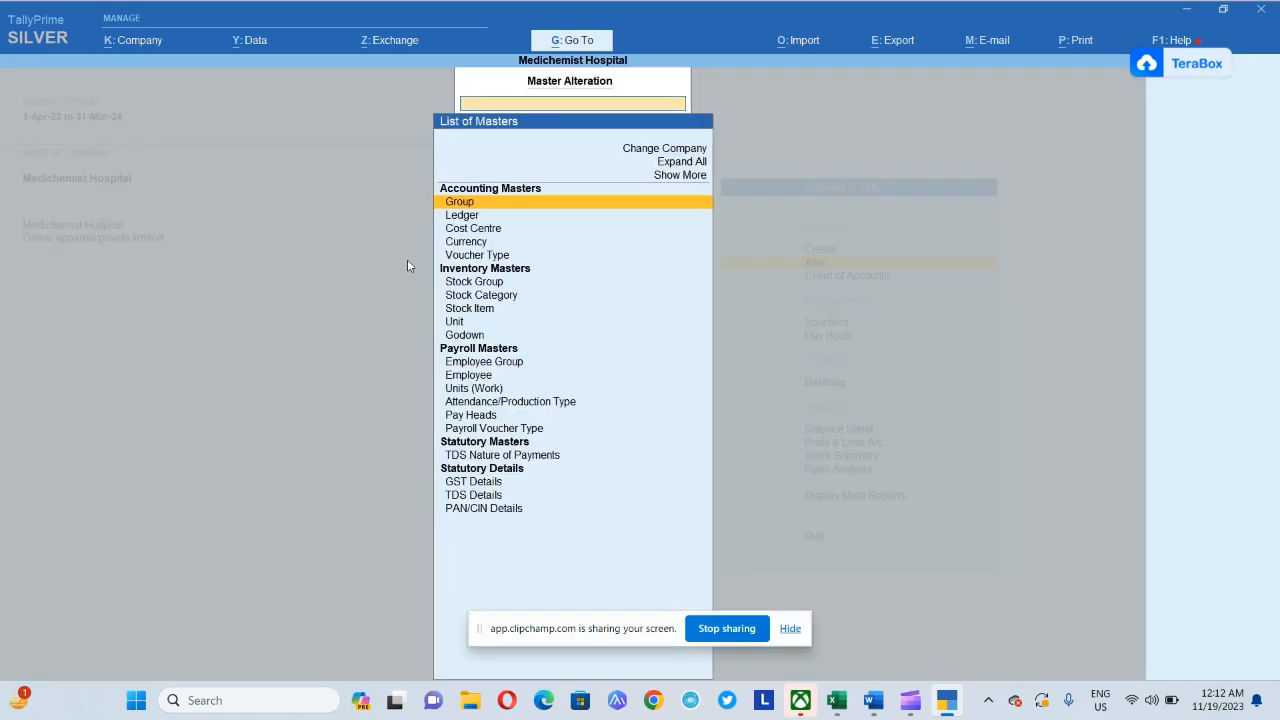
key(Escape)
key(c)
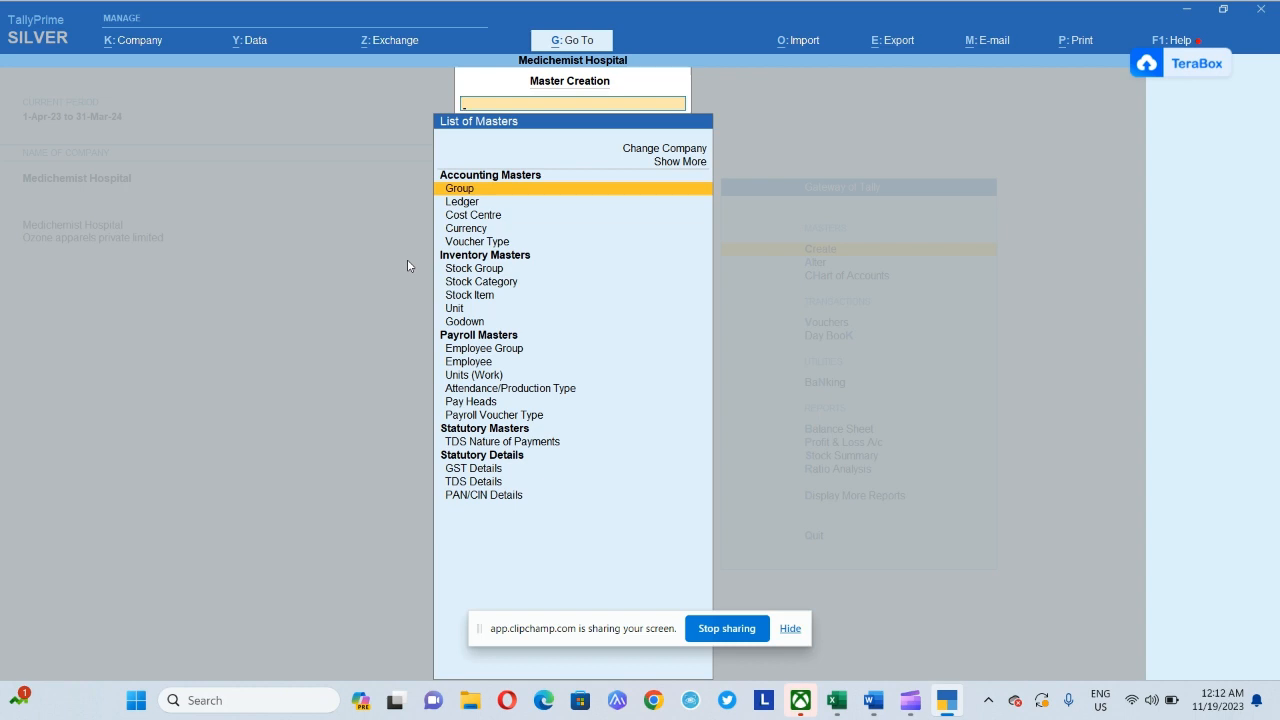
key(Down)
key(Return)
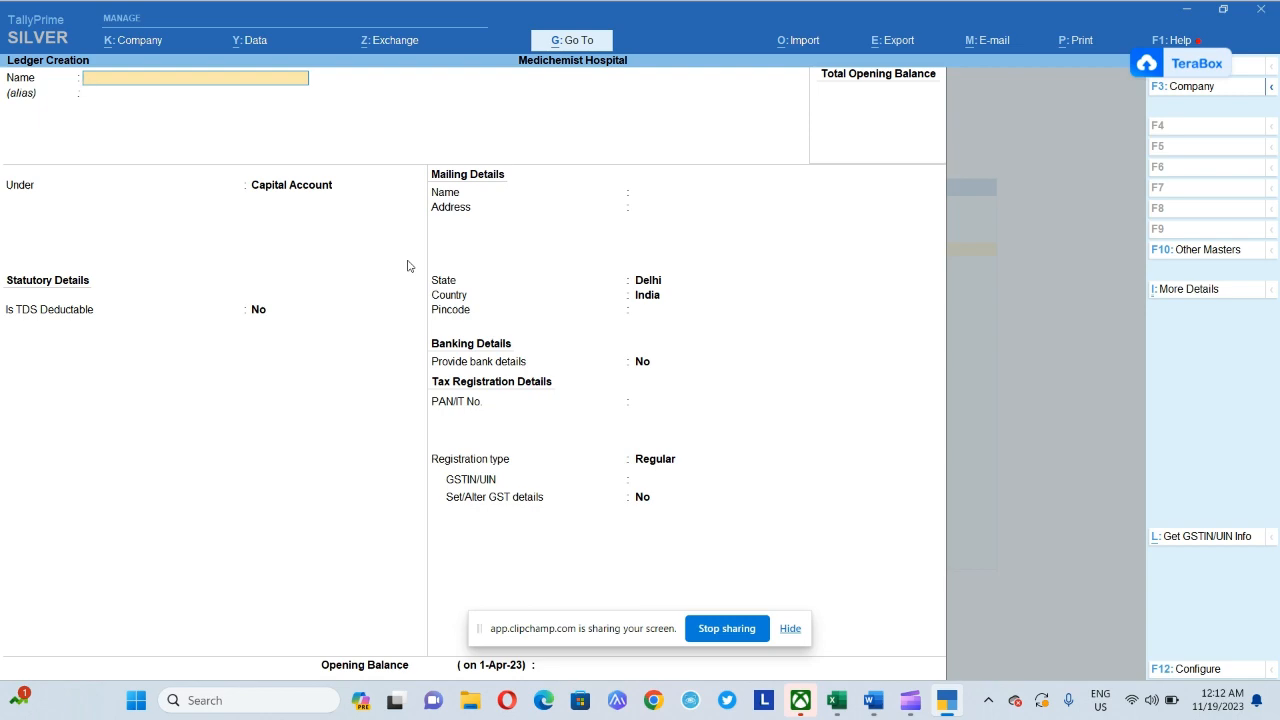
key(alt+Tab)
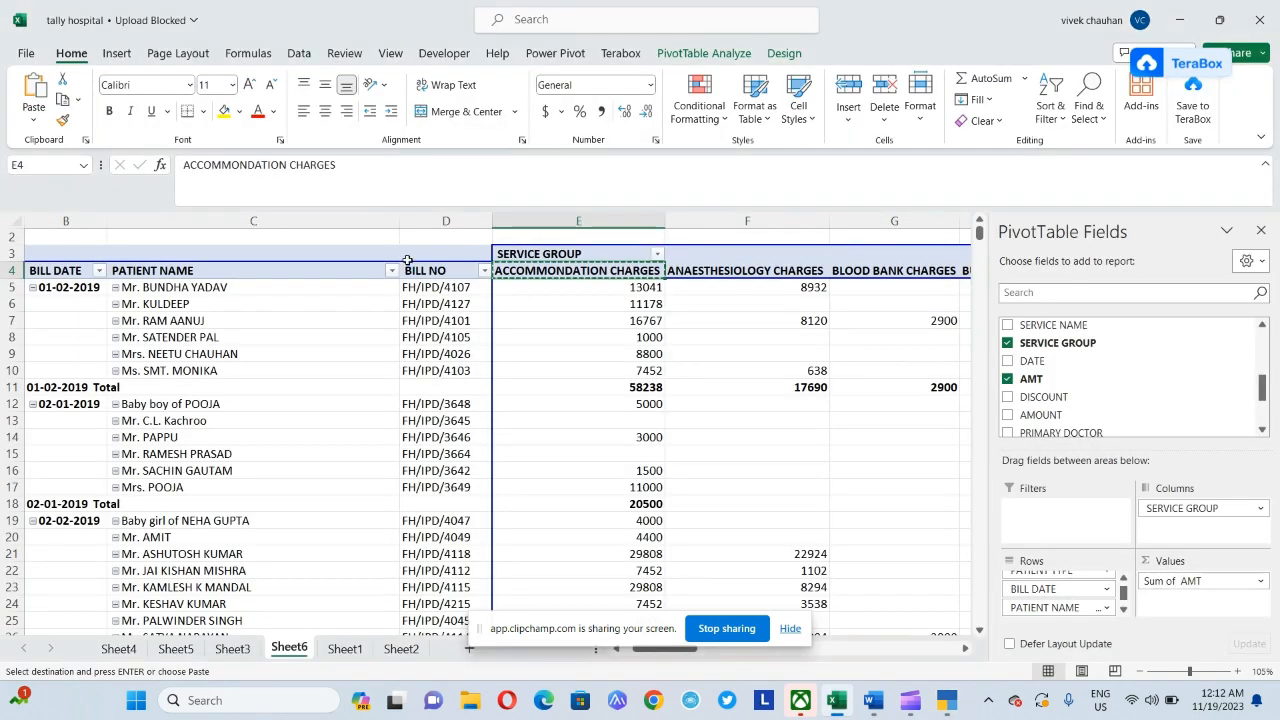
key(alt+Tab)
key(ctrl+alt+v)
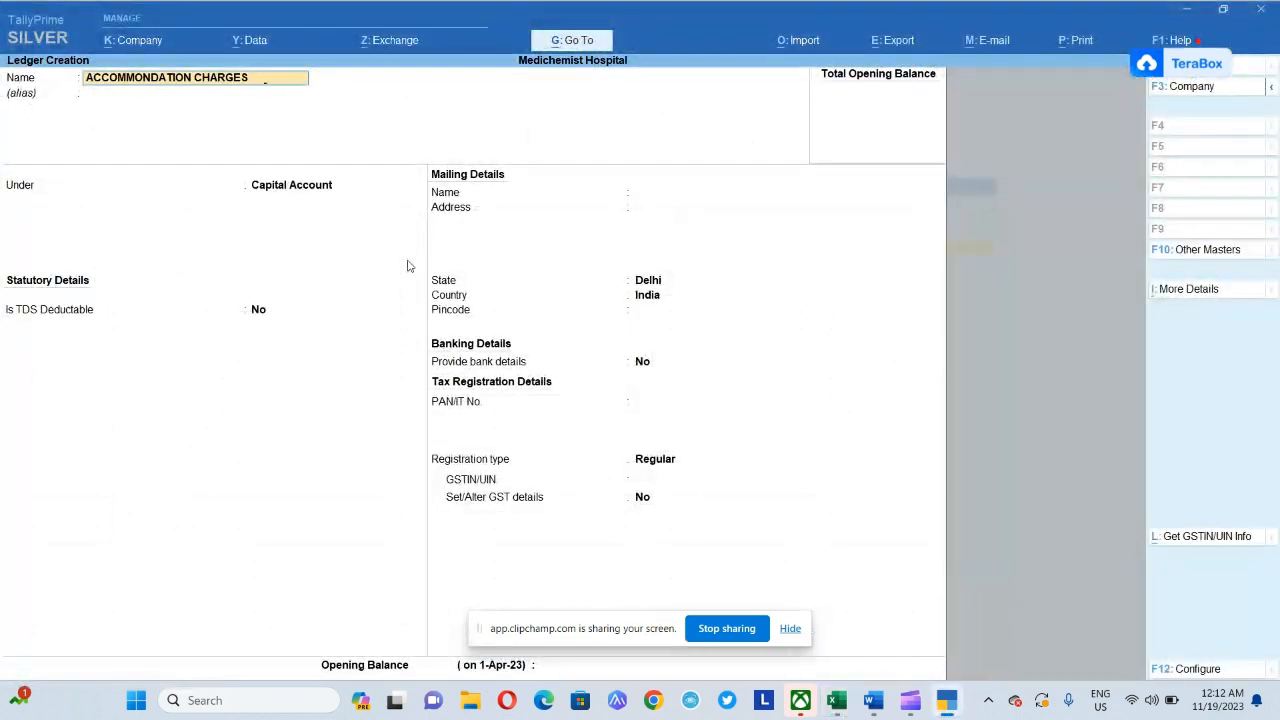
key(Return)
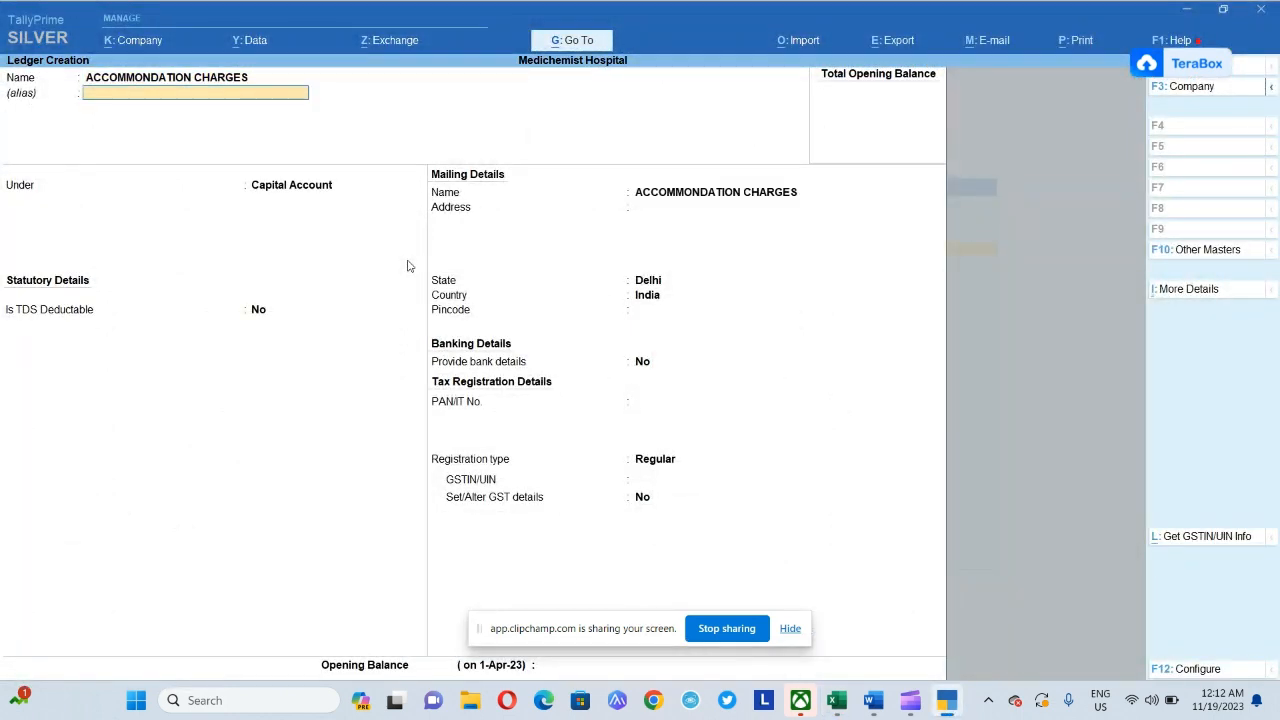
Place the ACCOMMONDATION CHARGES ledger under IPD Revenue with ledger type Not Applicable and save it
key(Return)
text(ipd)
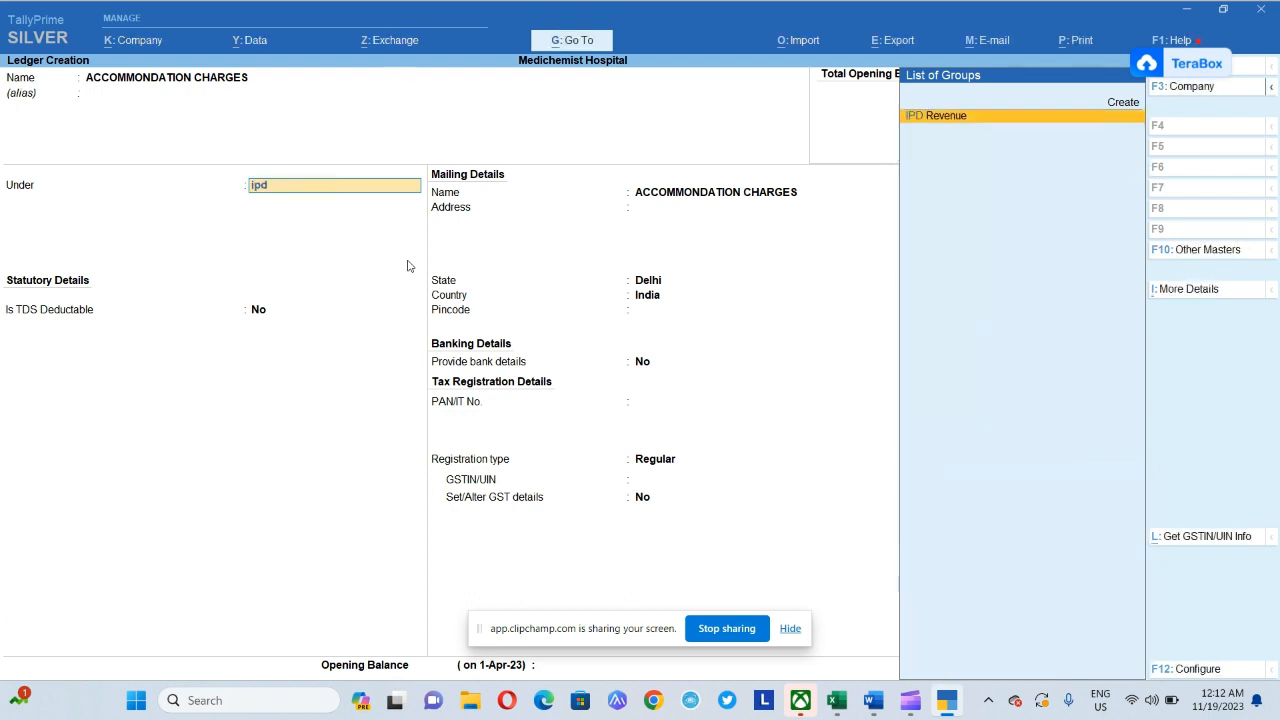
key(Return)
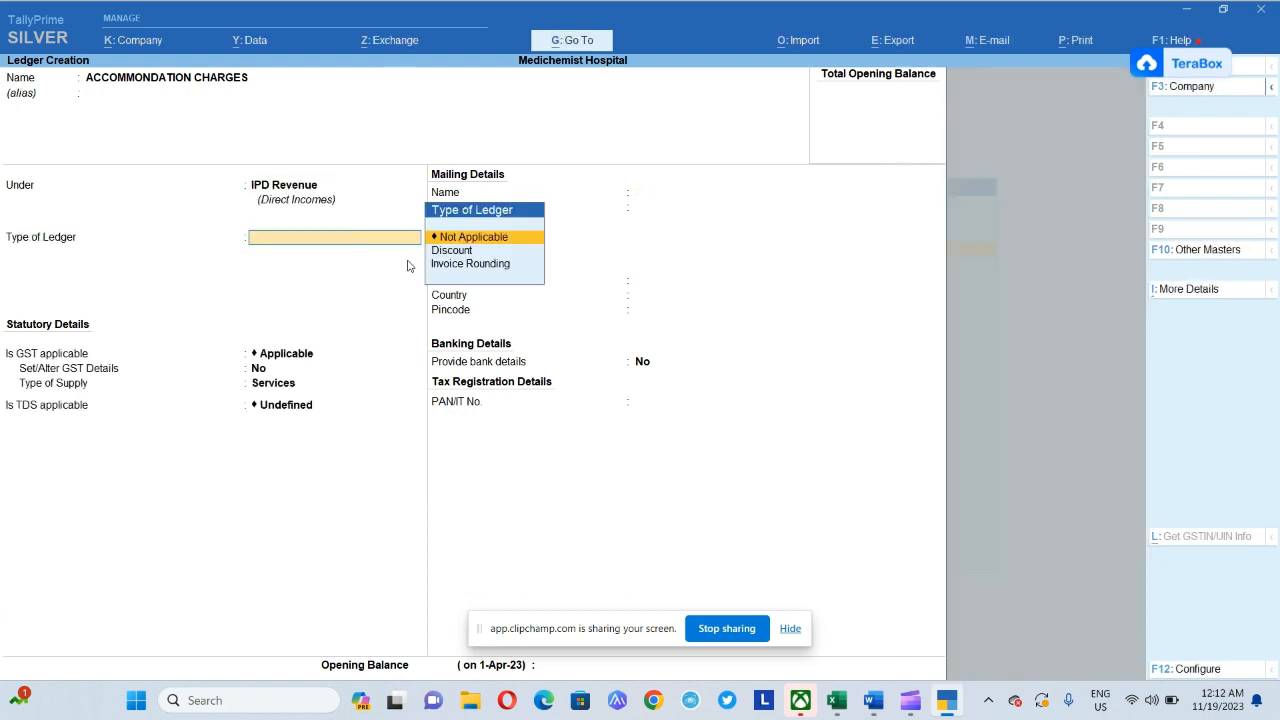
key(Return)
key(ctrl+a)
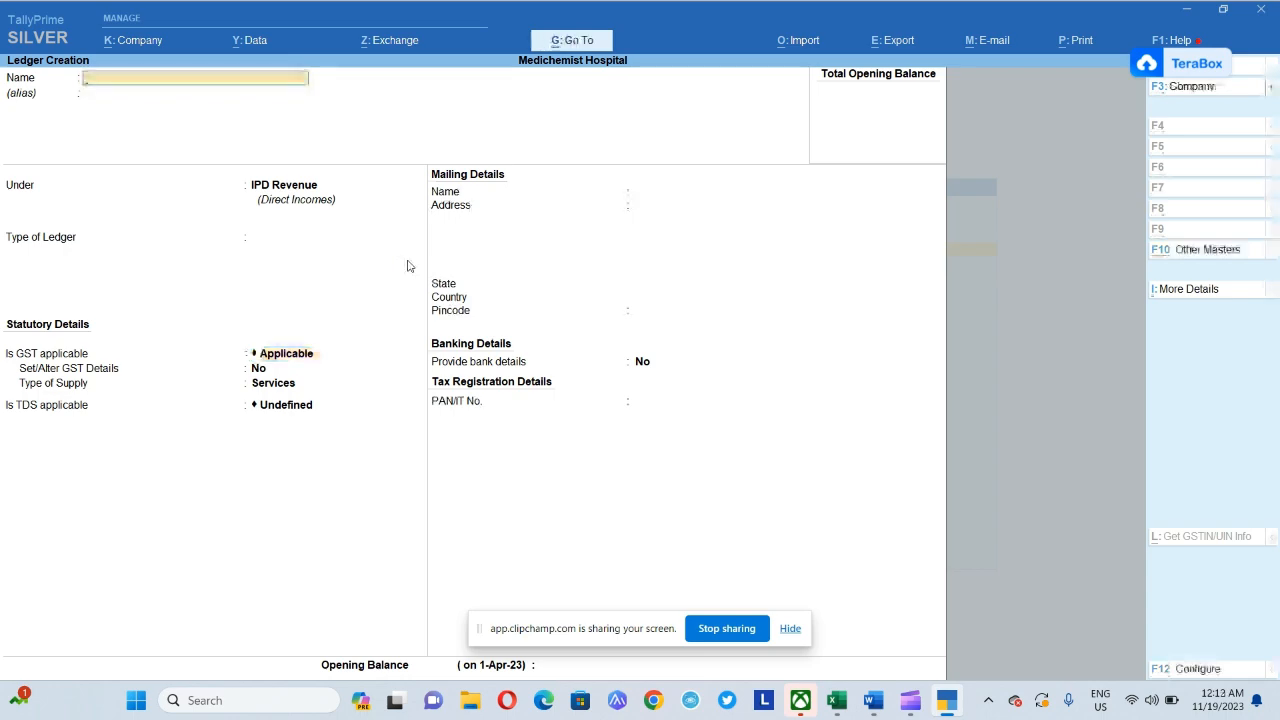
Copy the ANAESTHESIOLOGY CHARGES heading from the Excel PivotTable and paste it as the next ledger's name in TallyPrime
key(alt+Tab)
key(Right)
key(ctrl+c)
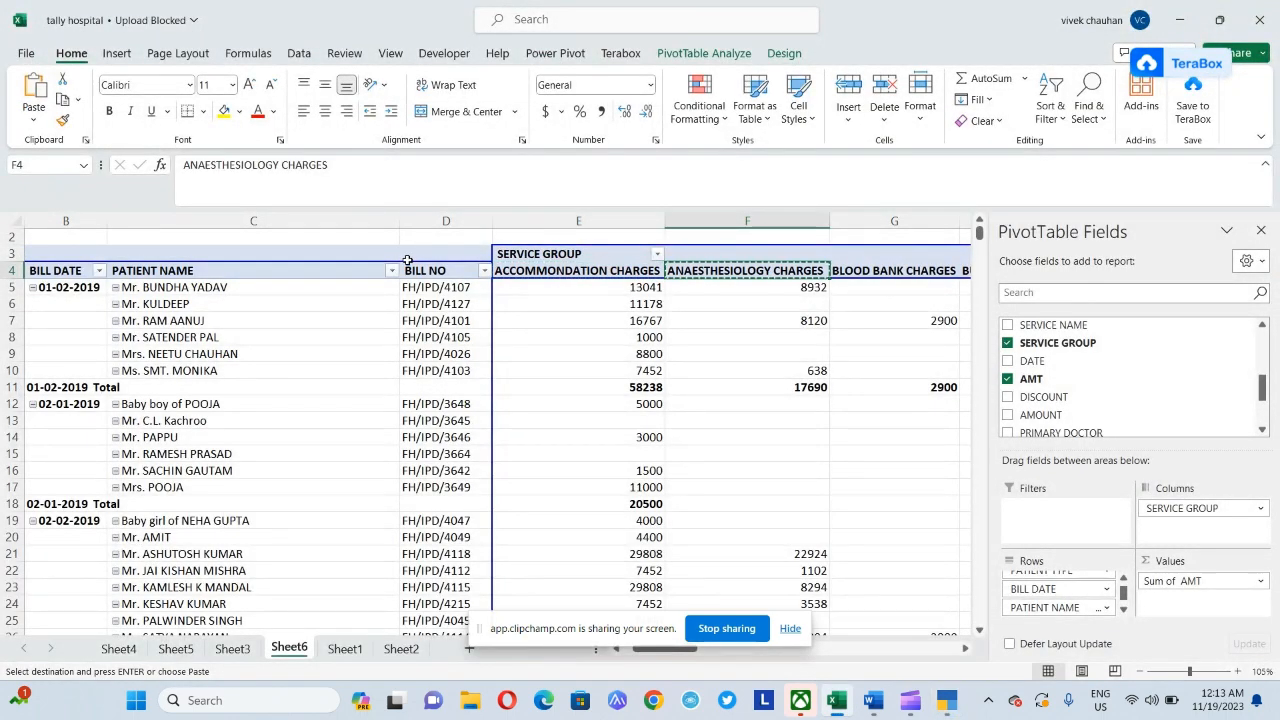
key(alt+Tab)
key(ctrl+v)
key(Return)
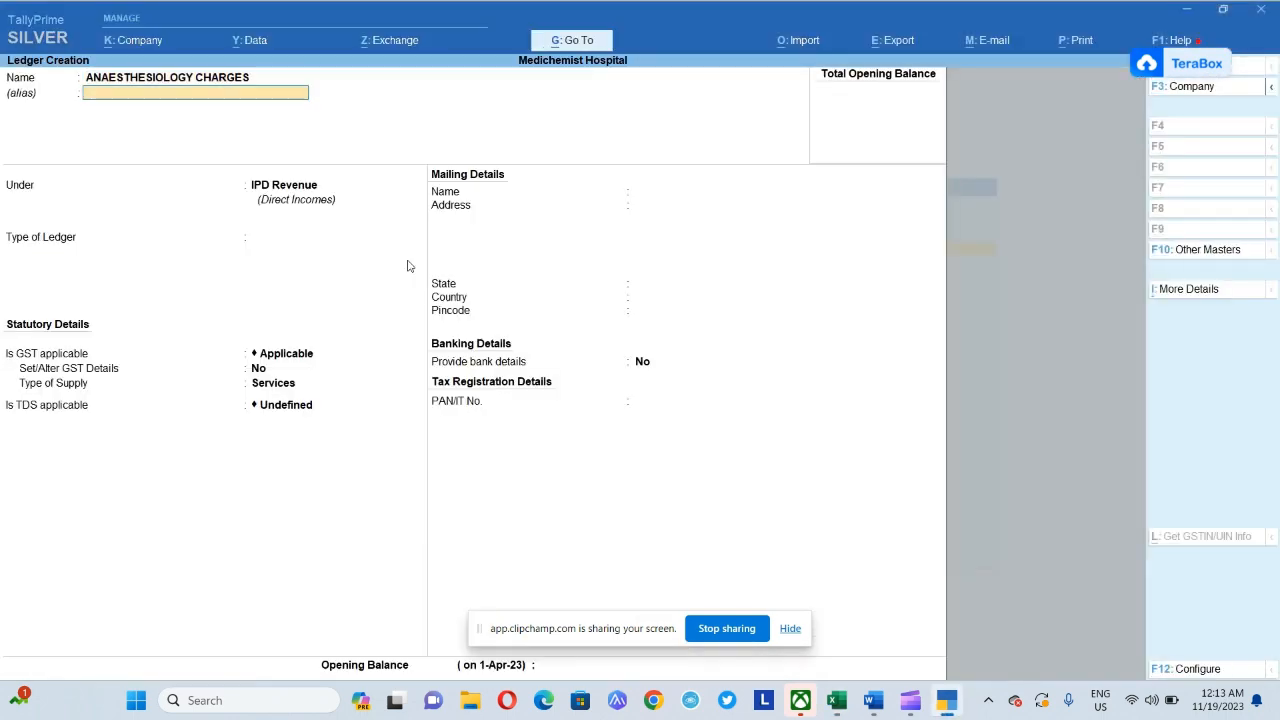
Switch to Excel and copy the BLOOD BANK CHARGES heading from the PivotTable for the next ledger
key(alt+Tab)
key(Right)
key(Right)
key(Right)
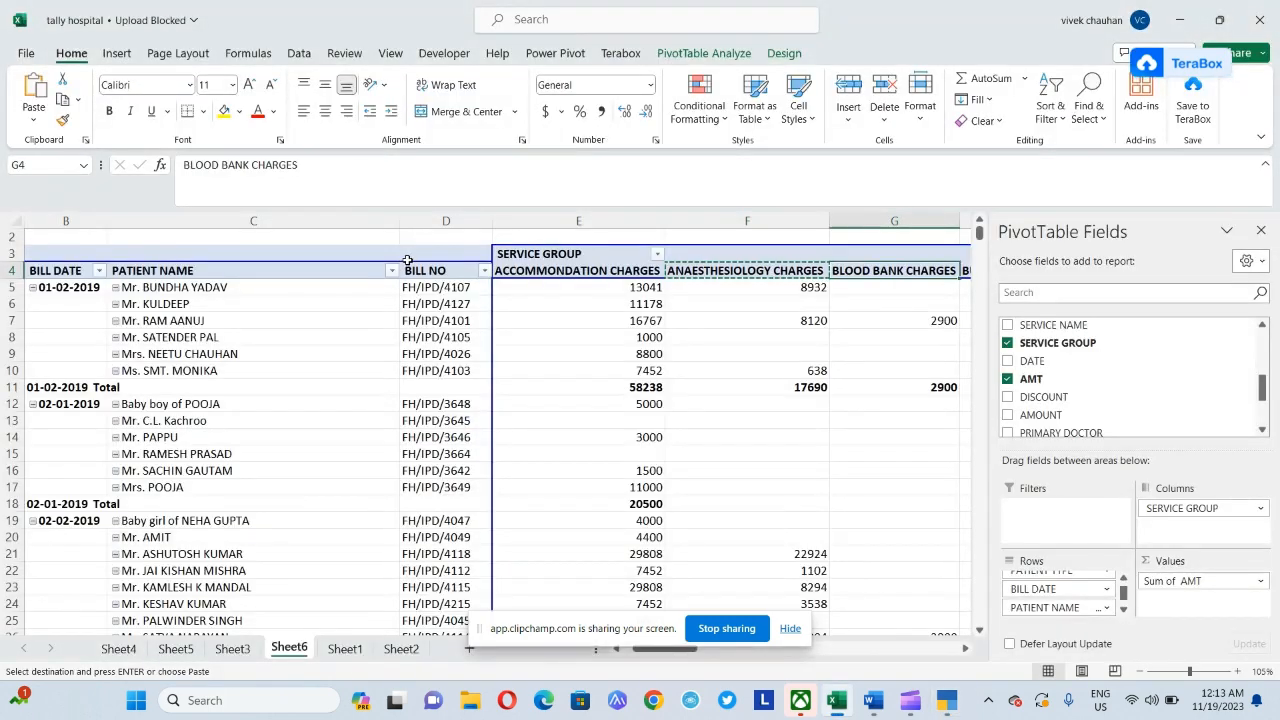
key(Left)
key(Left)
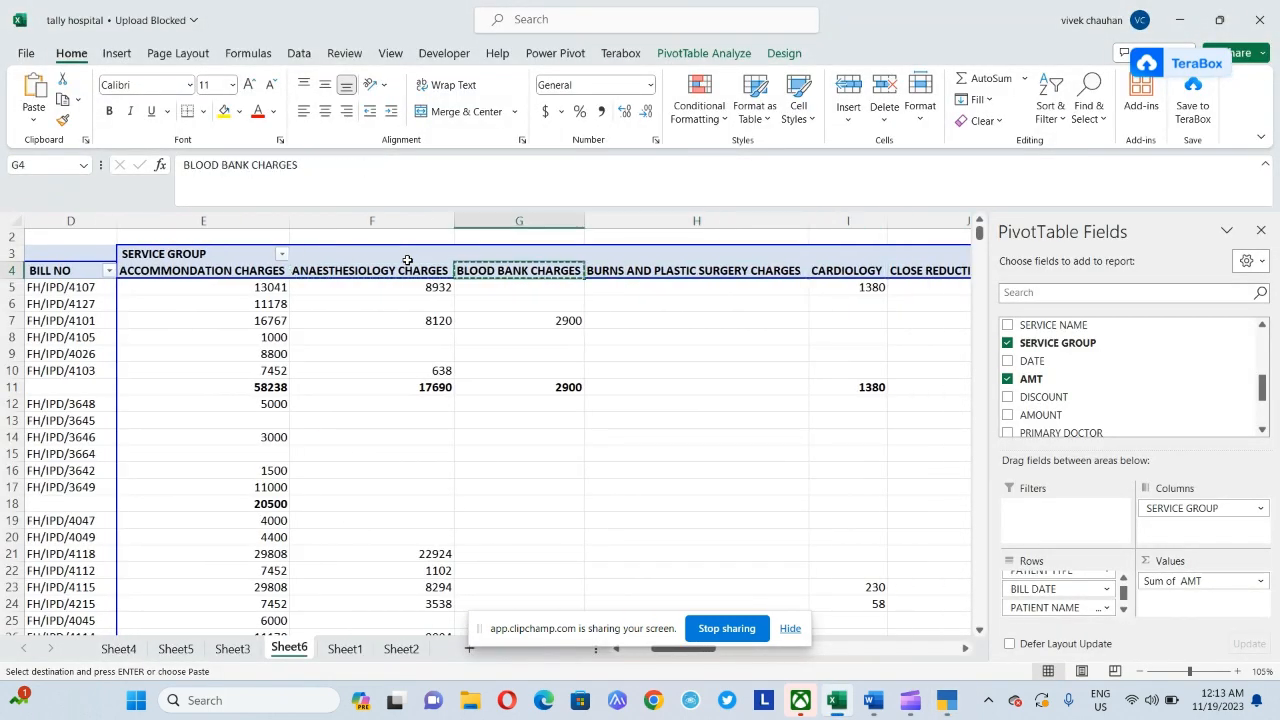
Return to TallyPrime, paste the copied BLOOD BANK CHARGES heading as the ledger name under IPD Revenue, and save it
key(Right)
key(Right)
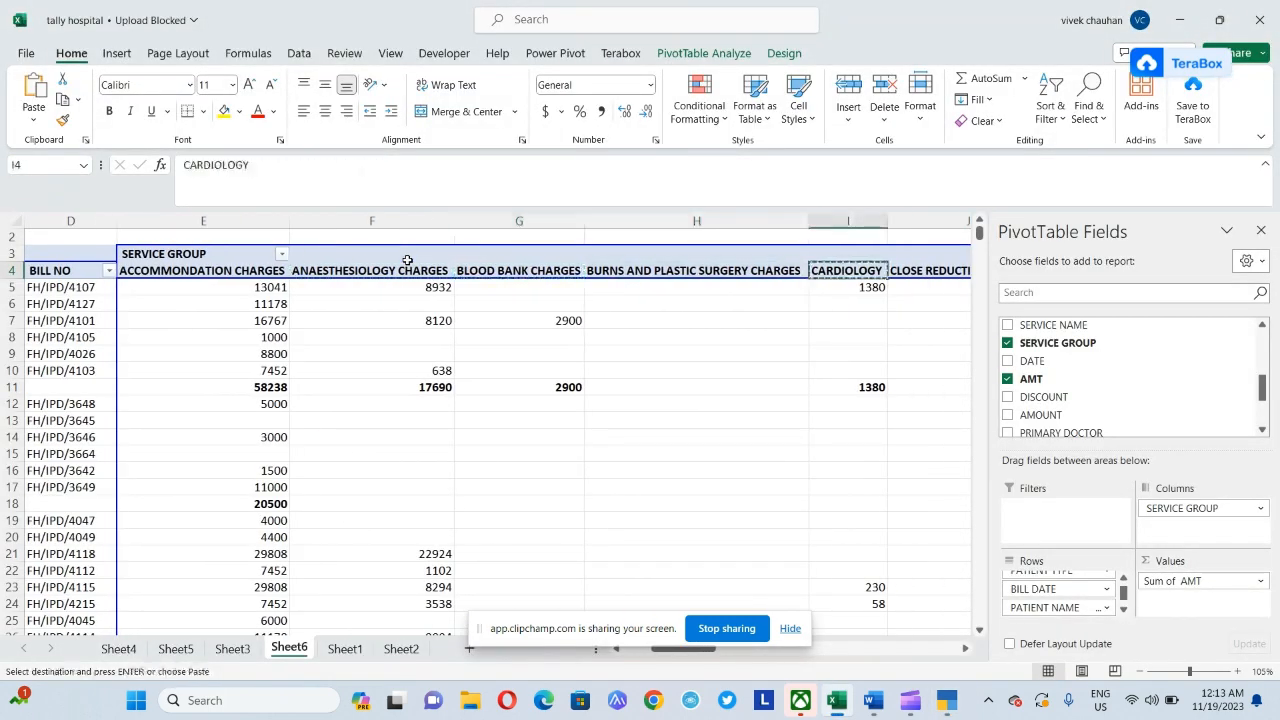
key(Left)
key(Left)
key(alt+Tab)
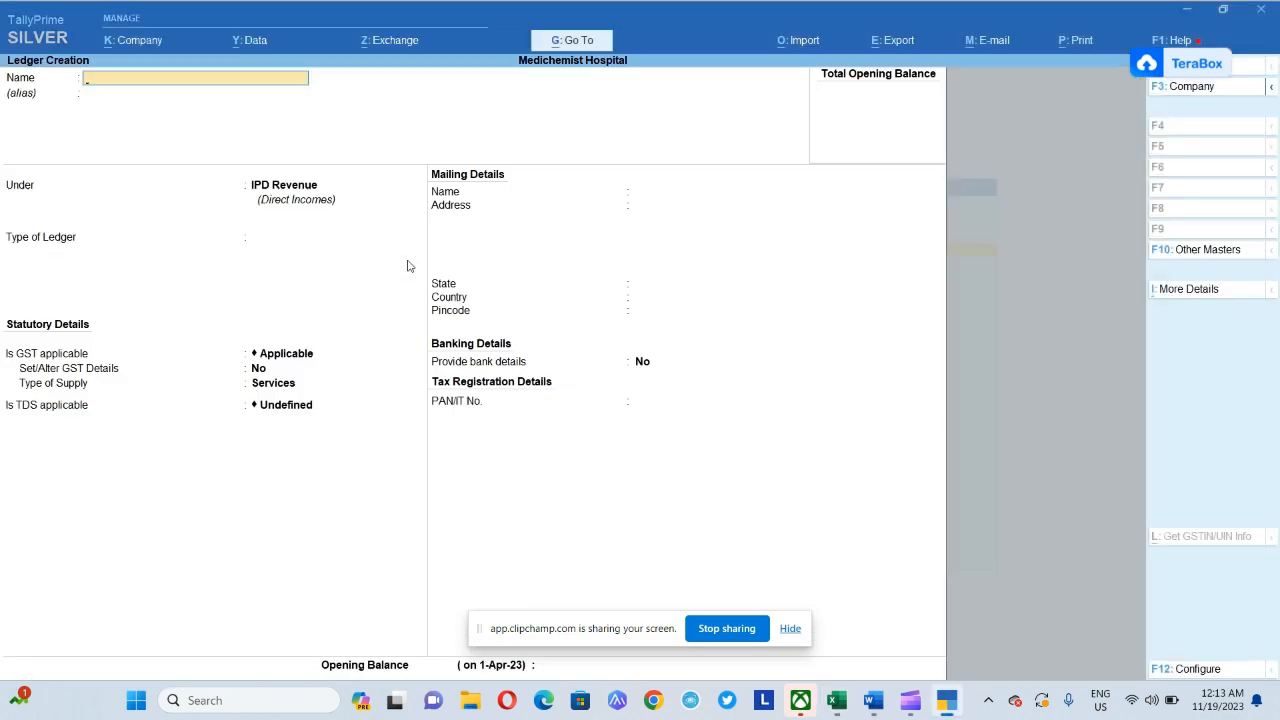
key(ctrl+alt+v)
key(ctrl)
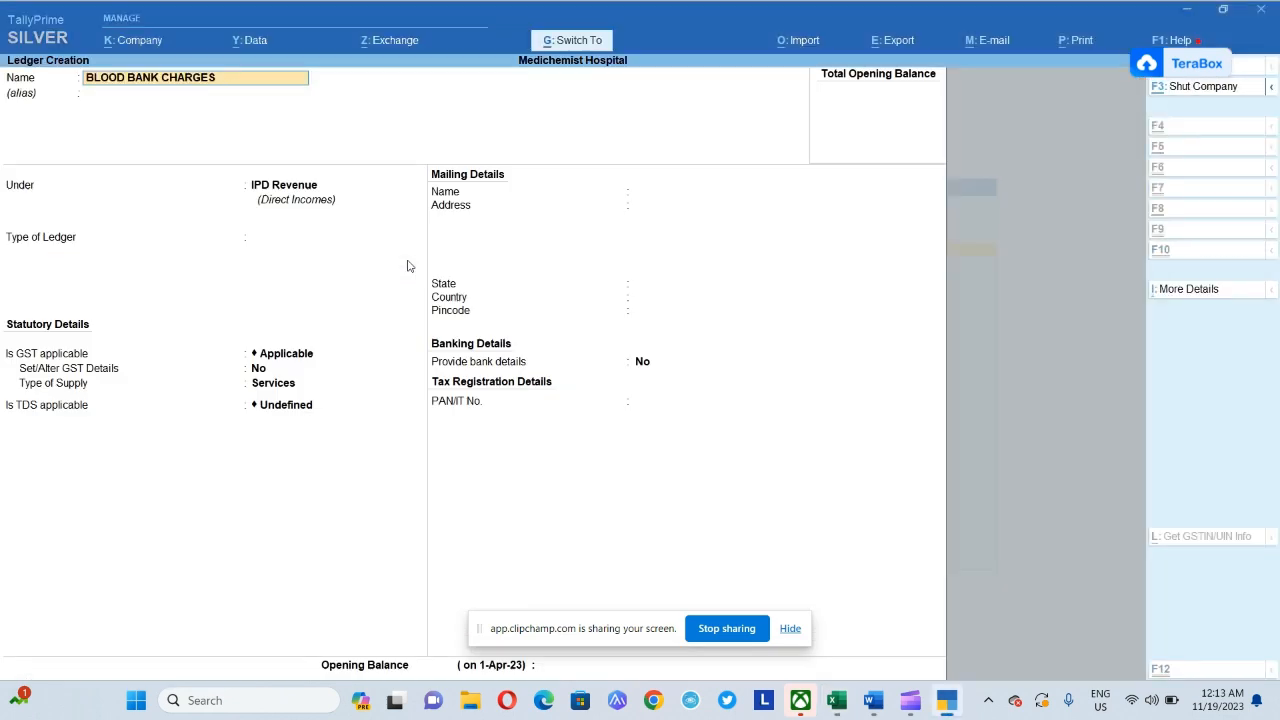
Copy the CARDIOLOGY heading from the Excel PivotTable and save it as a ledger under IPD Revenue in TallyPrime
key(alt+Tab)
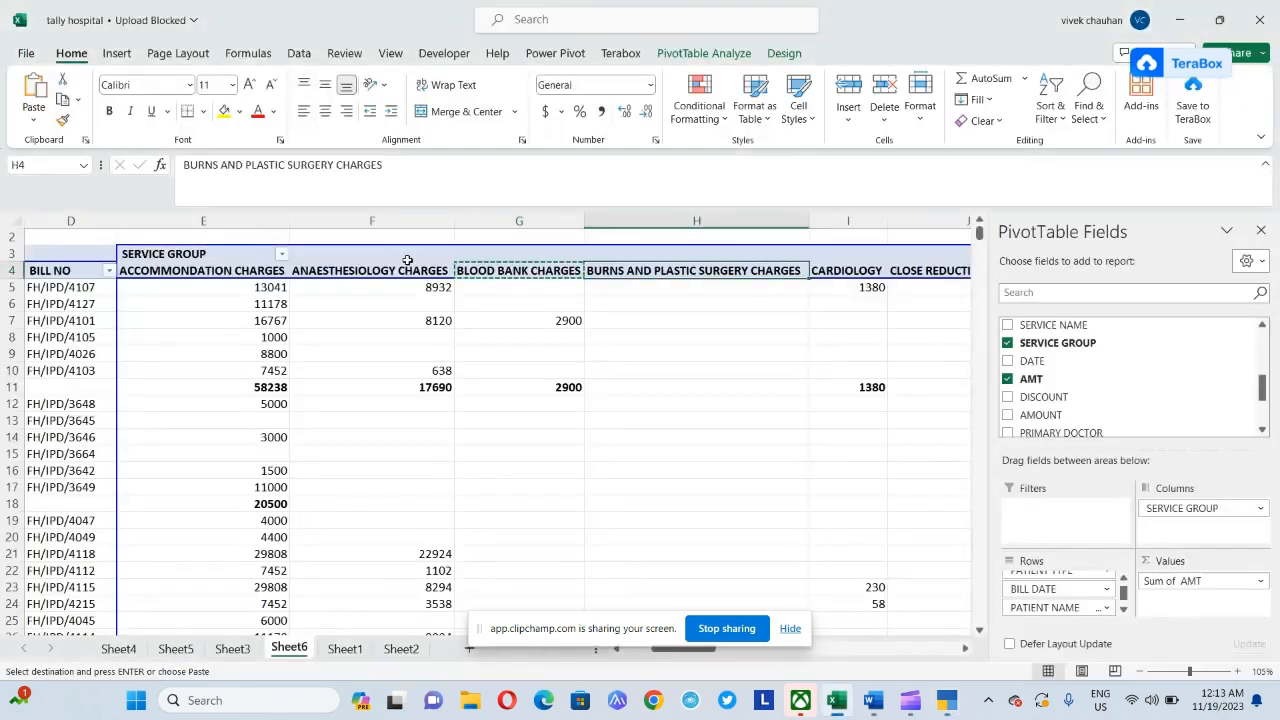
key(ctrl+c)
key(alt+Tab)
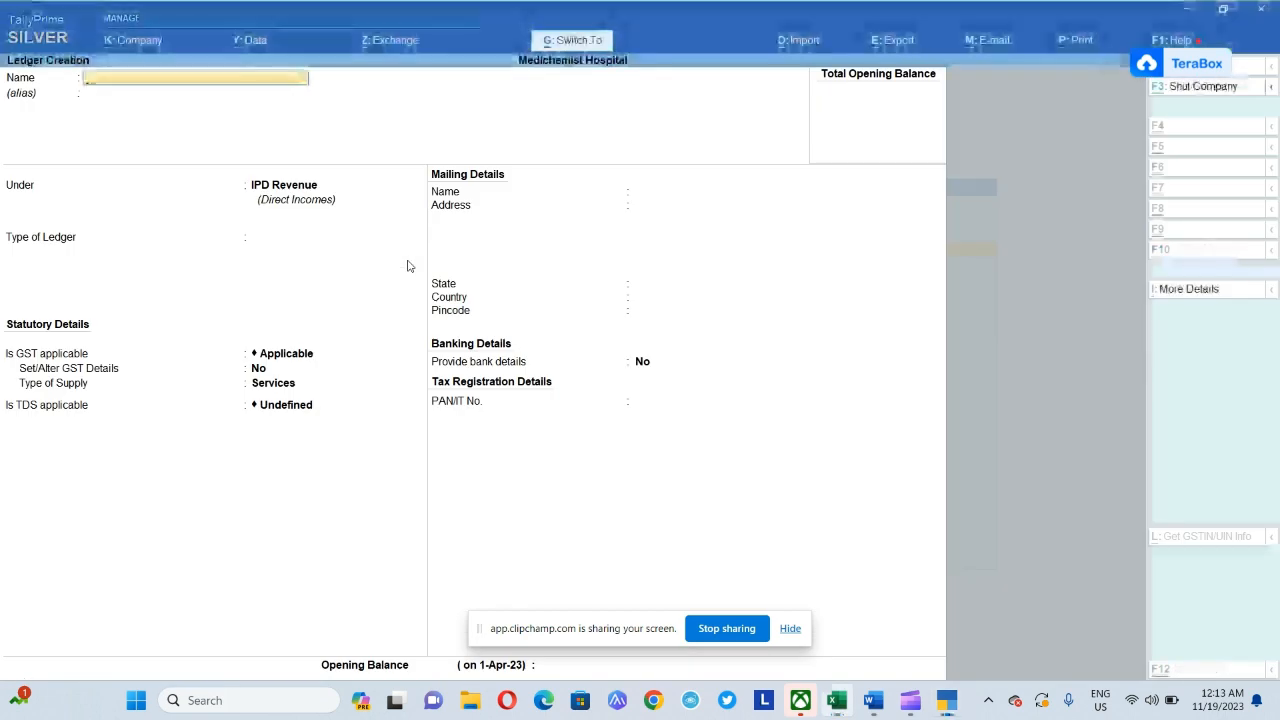
key(ctrl+alt+v)
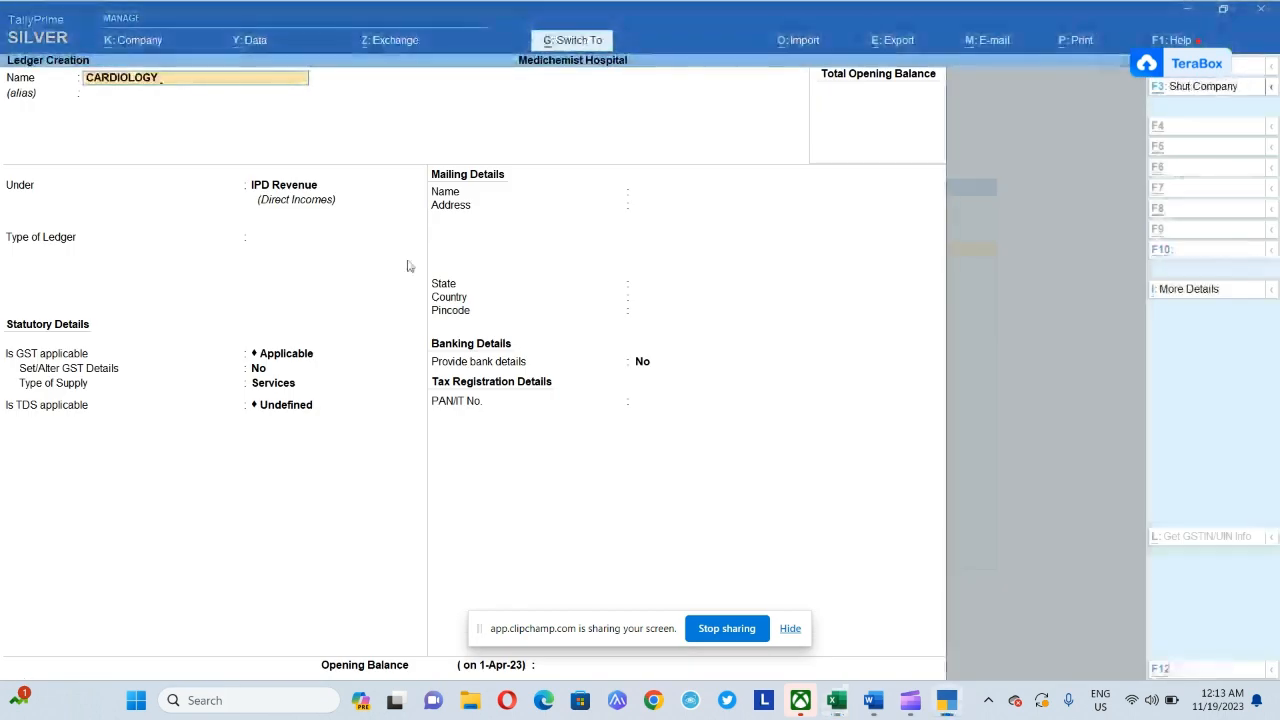
key(ctrl+a)
Copy the LABORATORY CHARGES heading from the Excel PivotTable and save it as a TallyPrime ledger under IPD Revenue
key(alt+Tab)
key(Right)
key(Right)
key(Right)
key(Right)
key(Right)
key(Right)
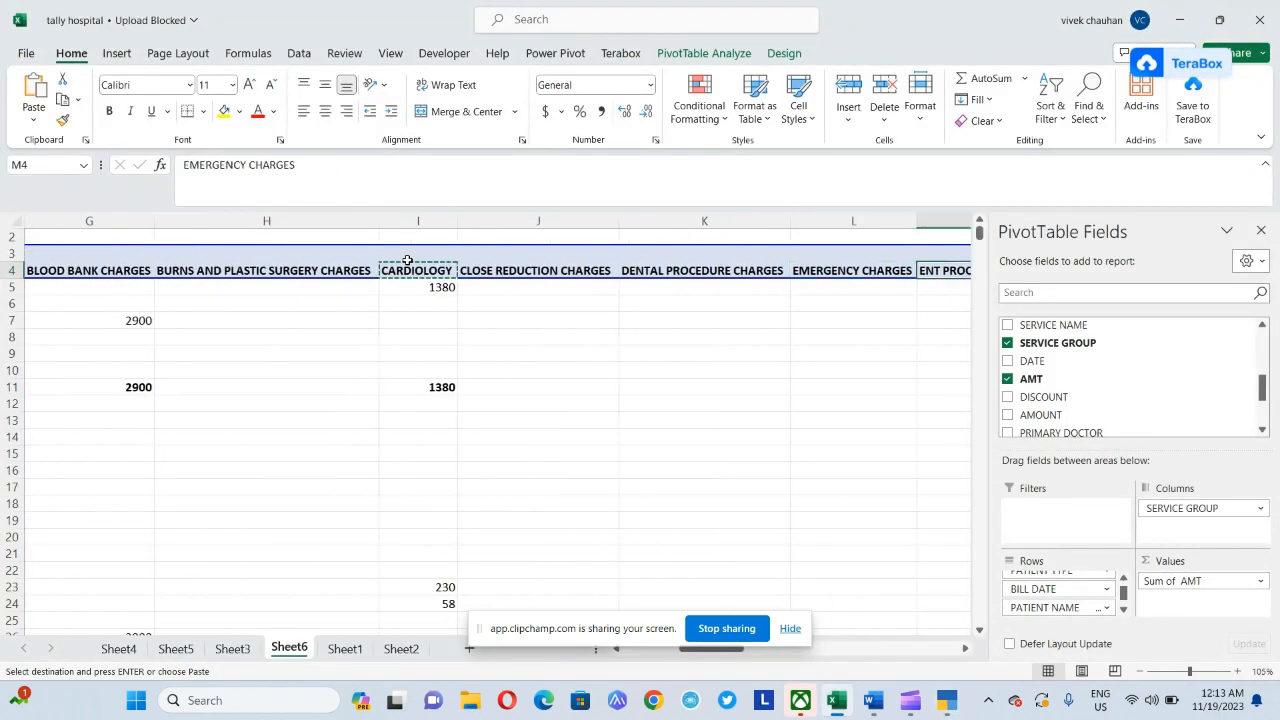
key(Right)
key(Right)
key(Right)
key(Right)
key(Right)
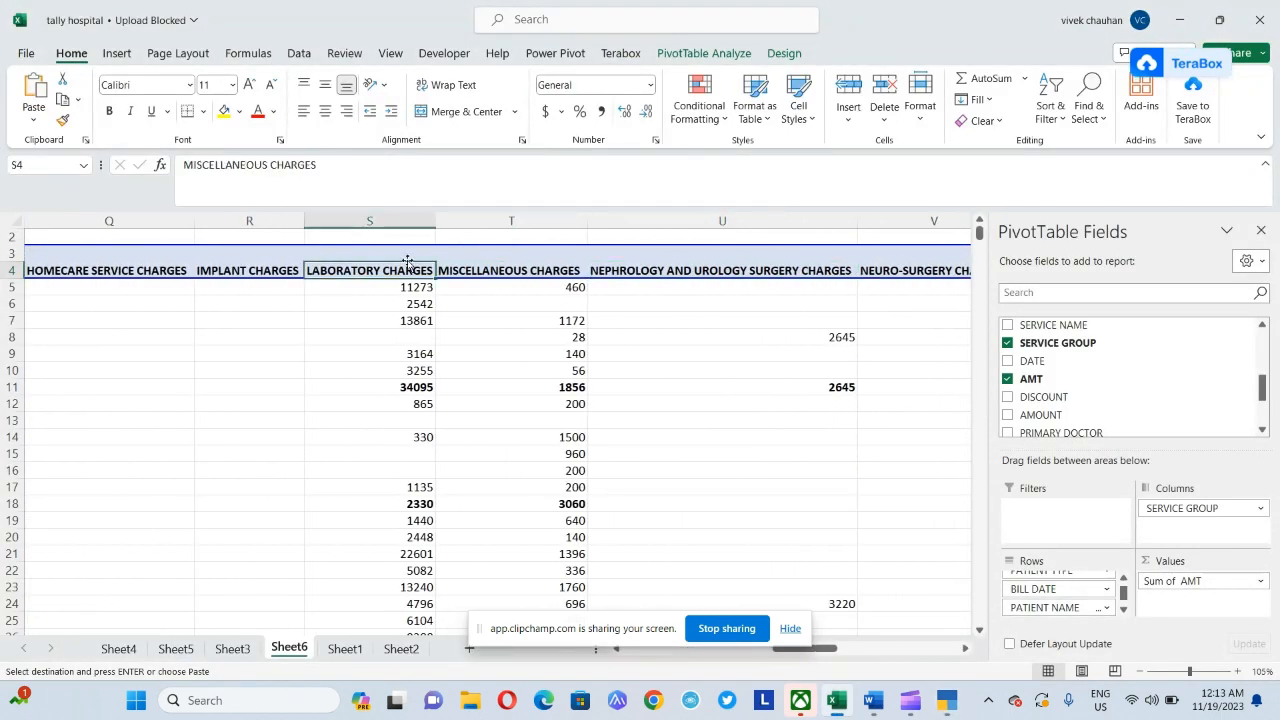
key(Left)
key(alt+Tab)
key(ctrl+alt+v)
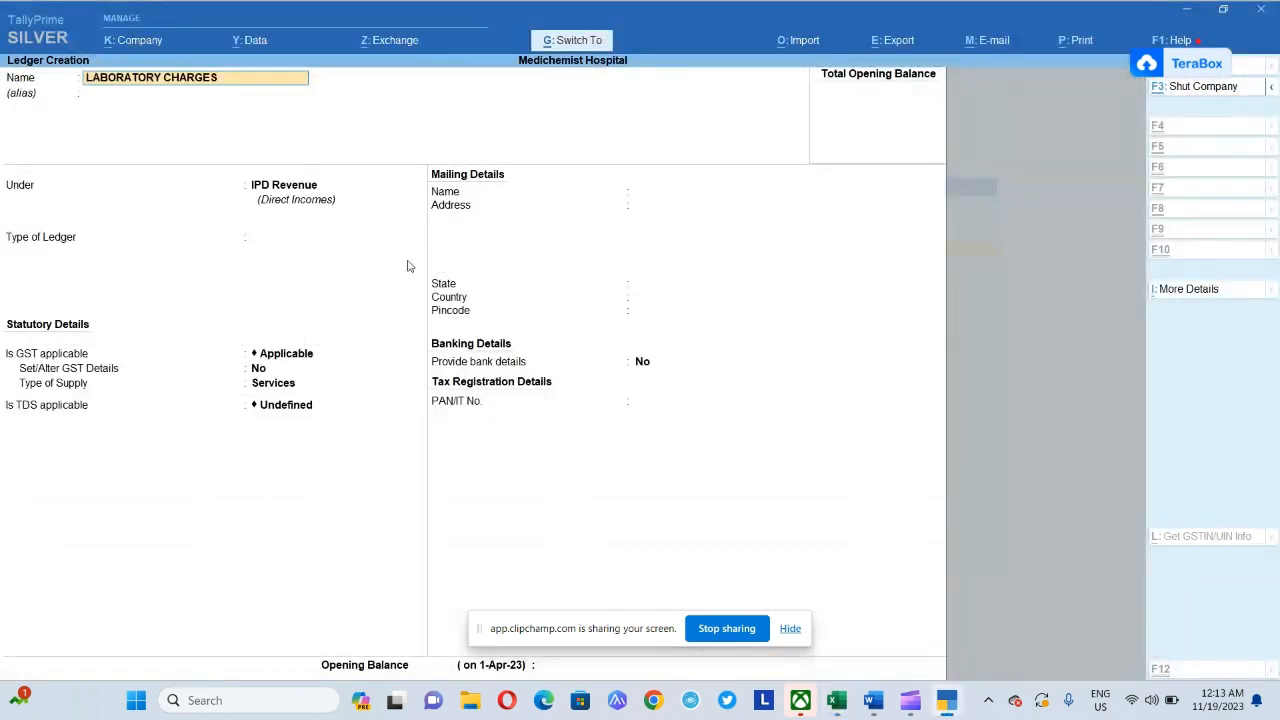
key(ctrl+a)
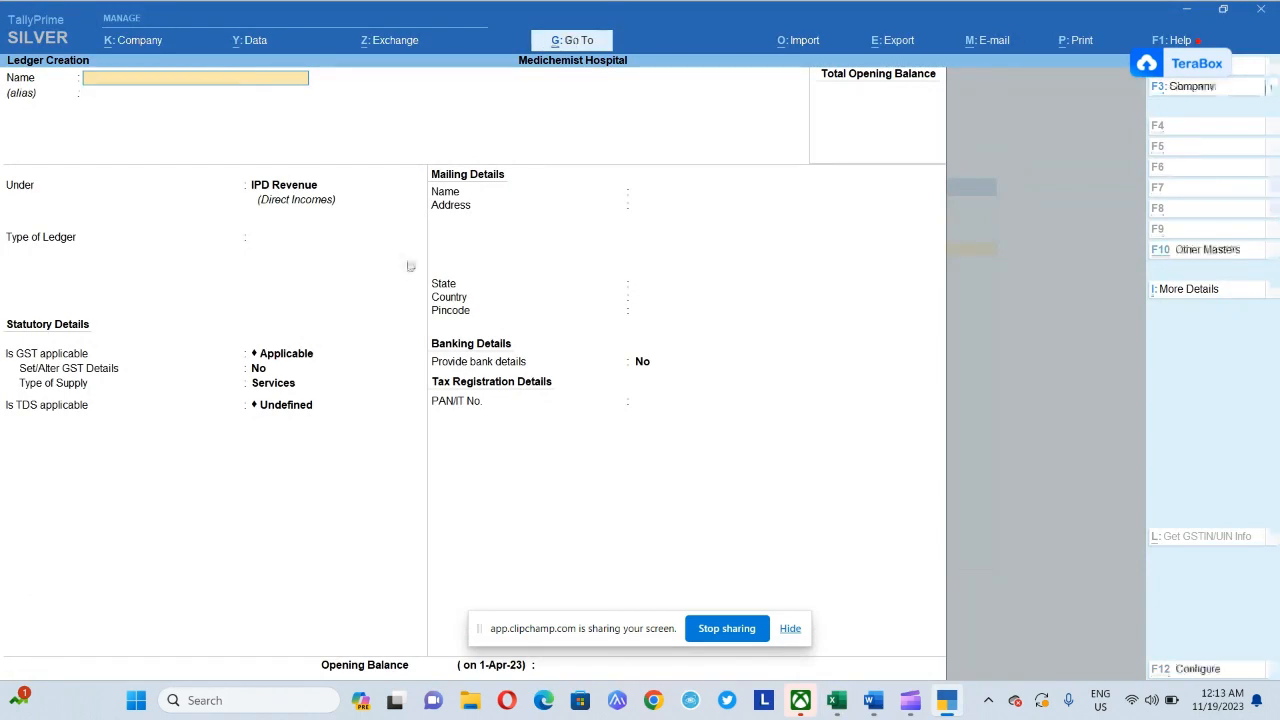
Copy the MISCELLANEOUS CHARGES heading from the Excel PivotTable and save it as a TallyPrime ledger under IPD Revenue
key(alt+Tab)
key(Right)
key(Right)
key(Right)
key(Right)
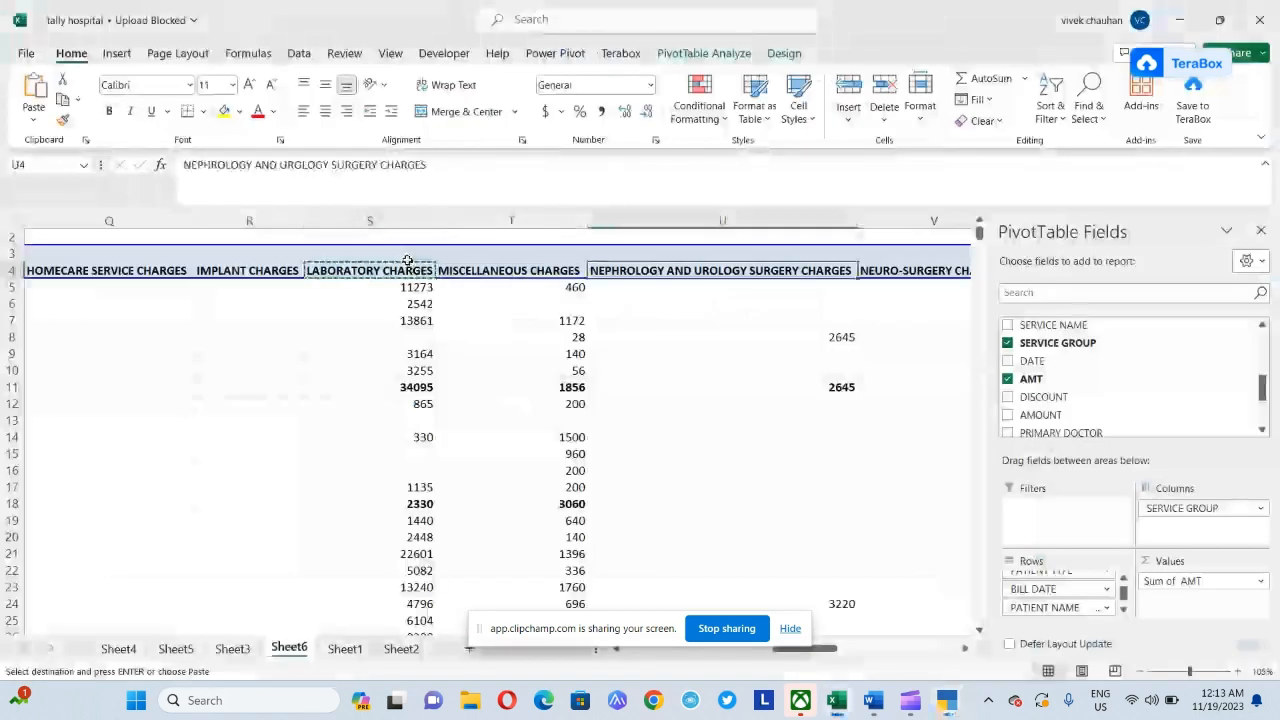
key(Left)
key(Left)
key(Left)
key(ctrl+c)
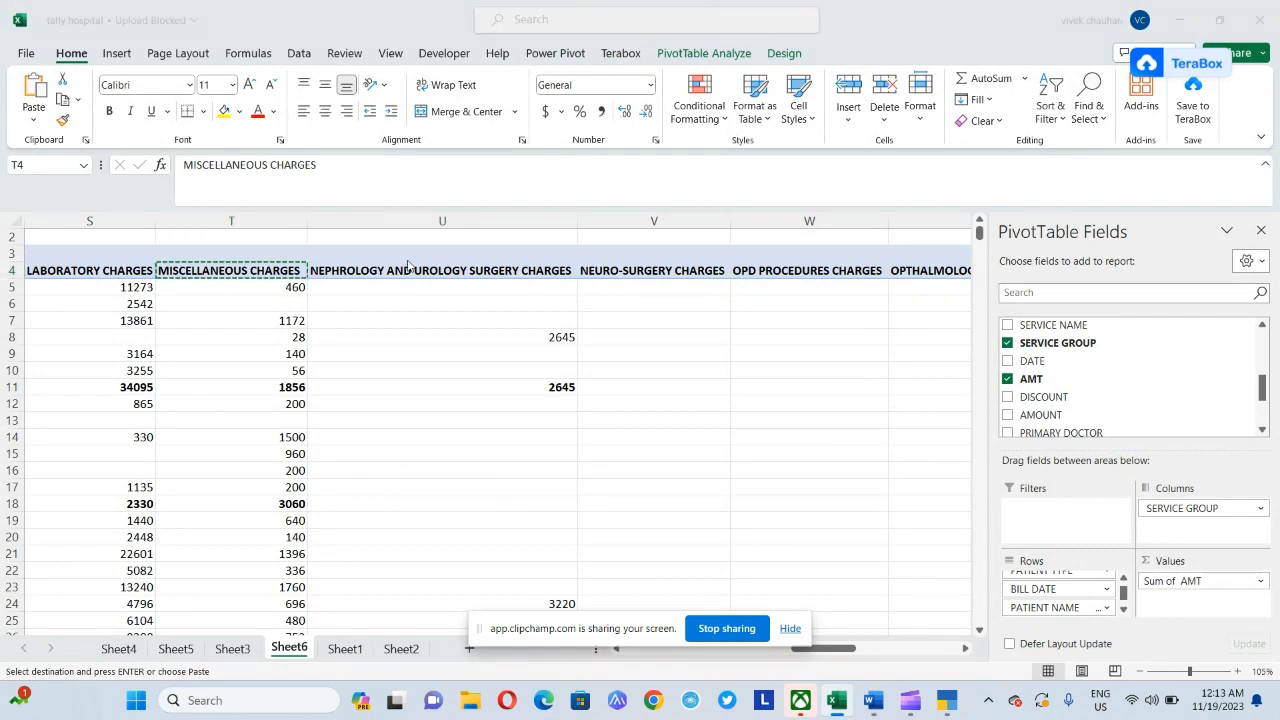
key(alt+Tab)
key(ctrl+v)
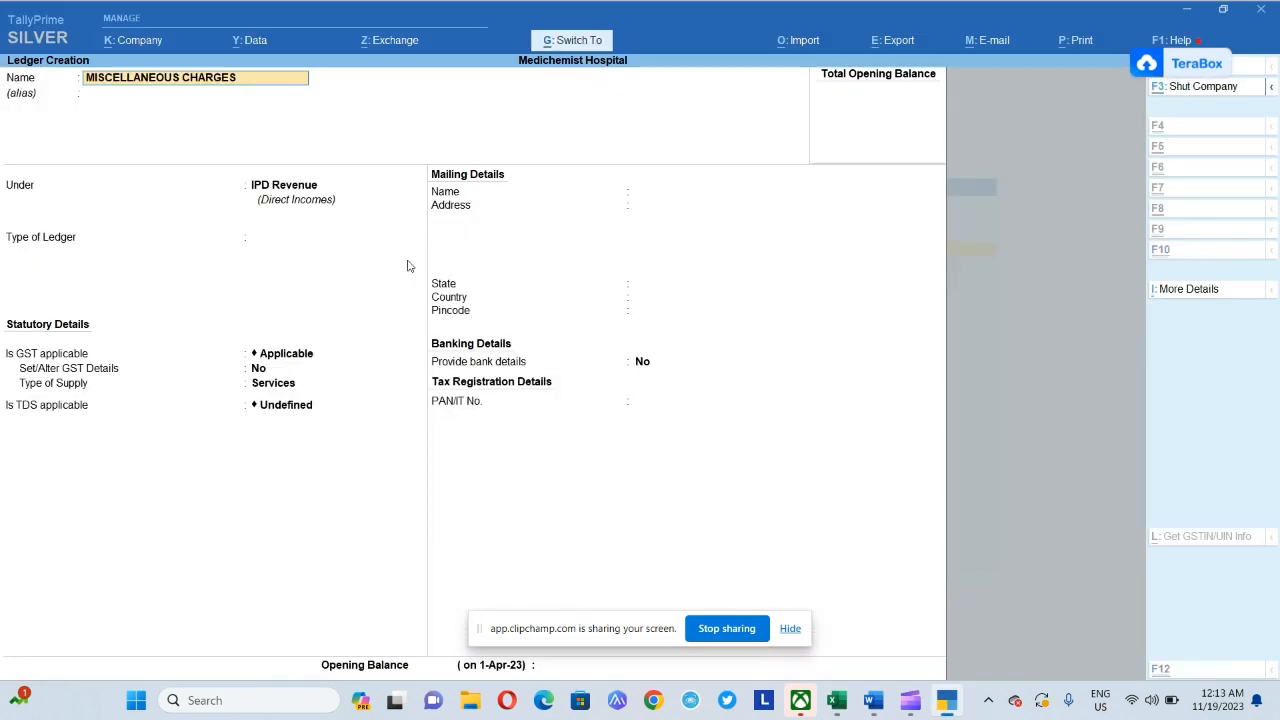
key(ctrl+a)
Copy the PHARMACY CHARGES heading from the Excel PivotTable and create a TallyPrime ledger with that name under IPD Revenue
key(alt+Tab)
key(Right)
key(Right)
key(Right)
key(Right)
key(Right)
key(Right)
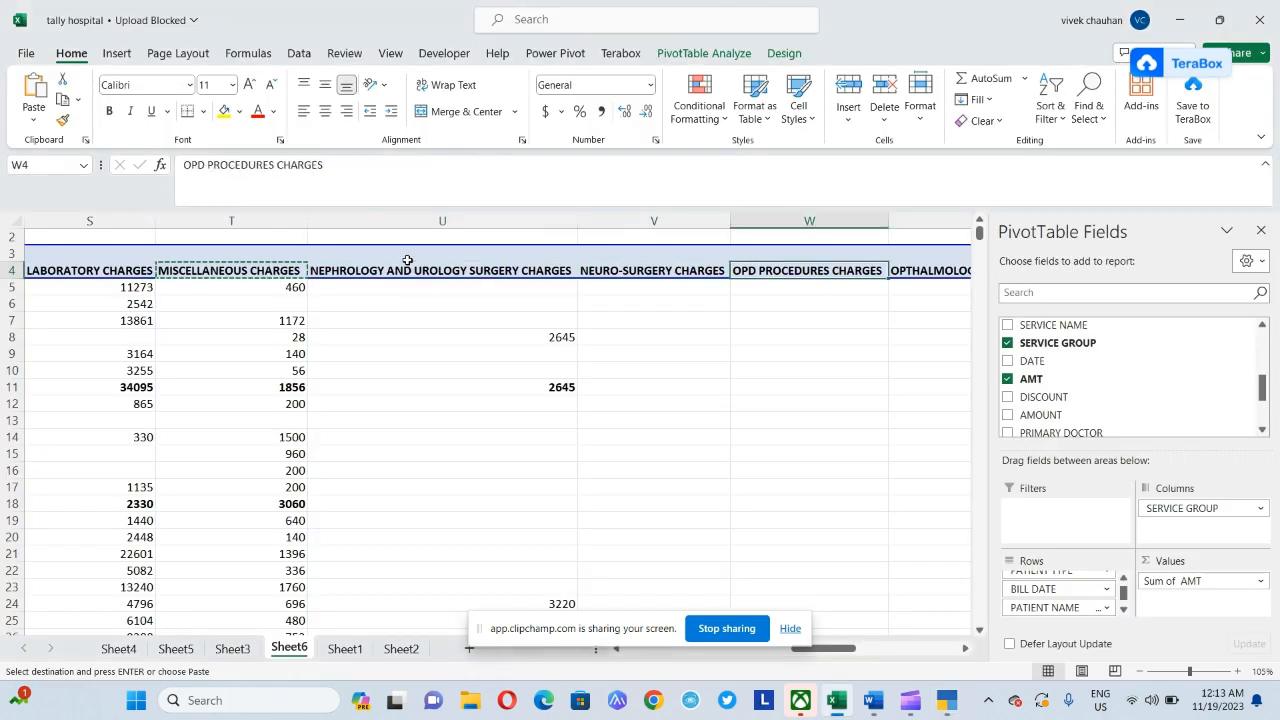
key(Right)
key(Right)
key(ctrl+c)
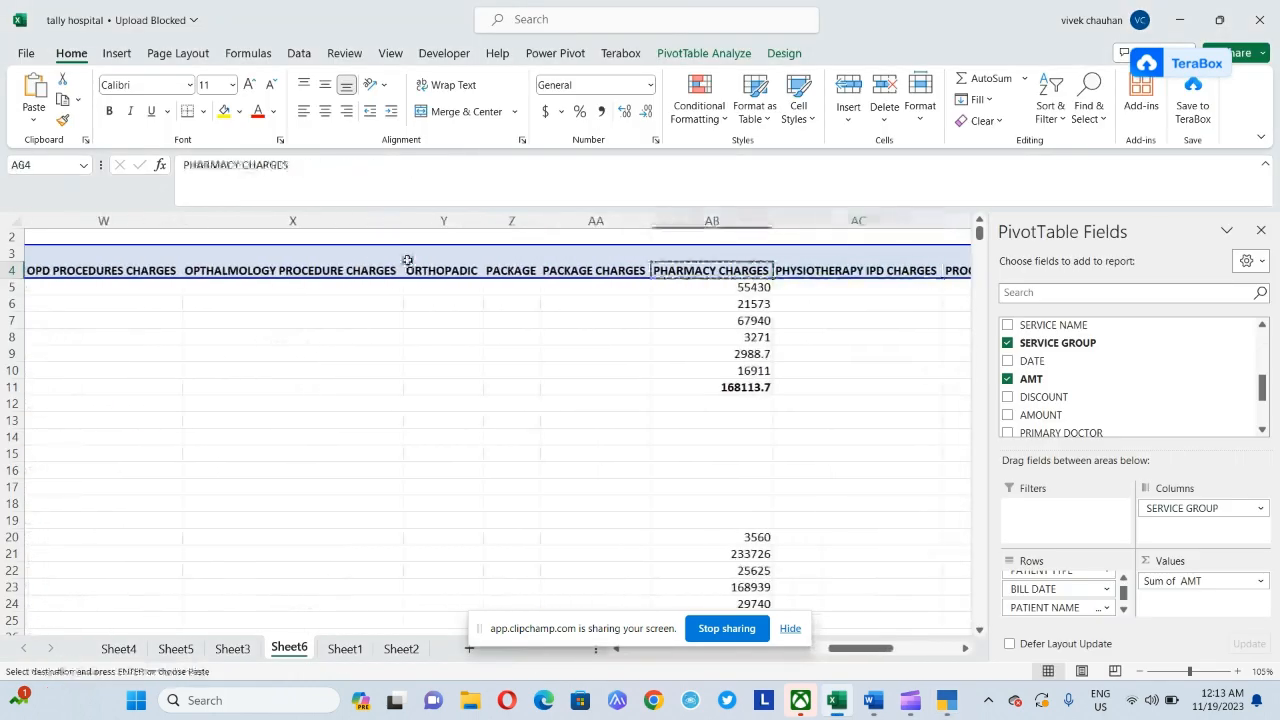
key(alt+Tab)
key(ctrl+alt+v)
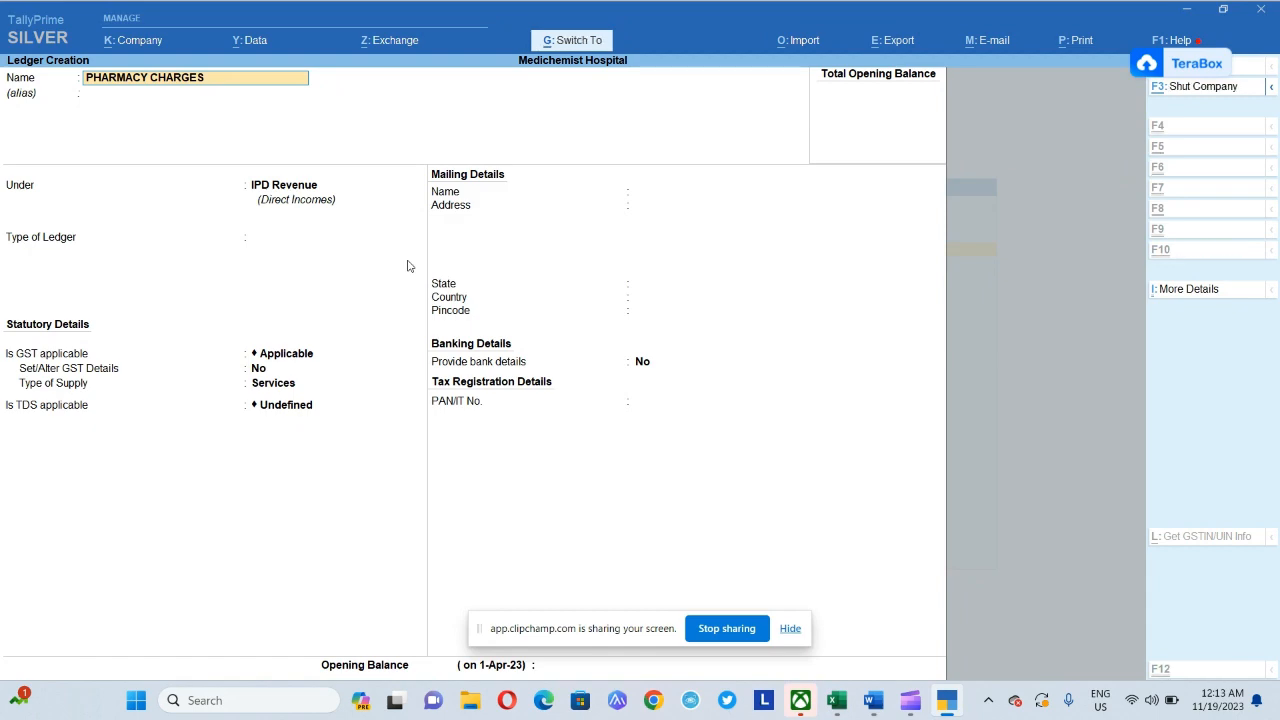
Copy the PROCEDURES CHARGES heading from the Excel PivotTable and save it as a TallyPrime ledger under IPD Revenue
key(alt+Tab)
key(Right)
key(Right)
key(Right)
key(Right)
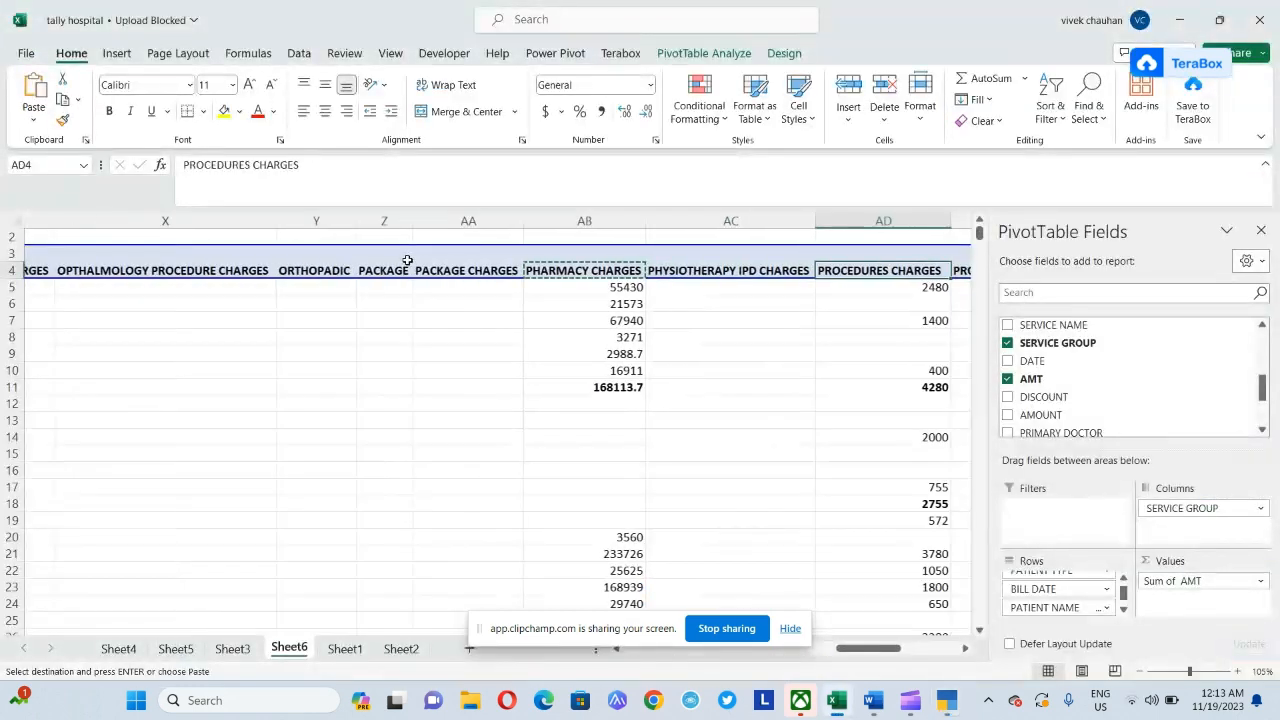
key(Left)
key(Left)
key(ctrl+c)
key(alt+Tab)
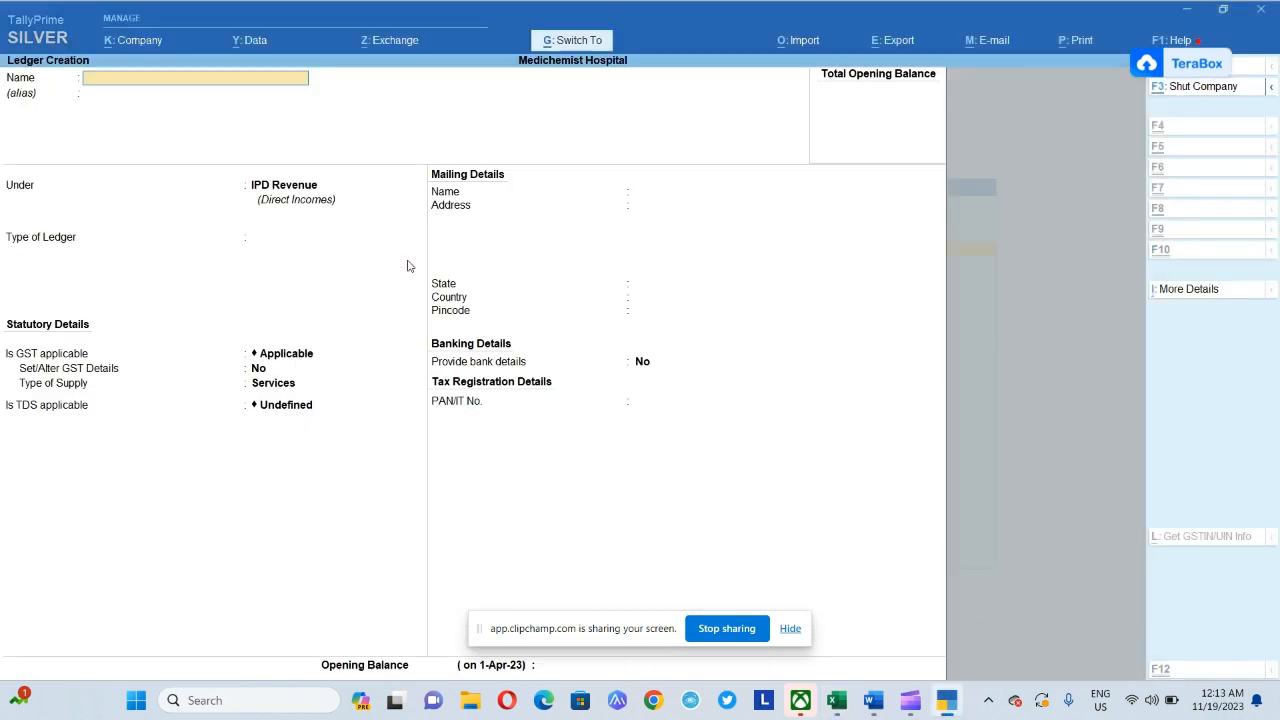
key(ctrl+alt+v)
key(alt+Tab)
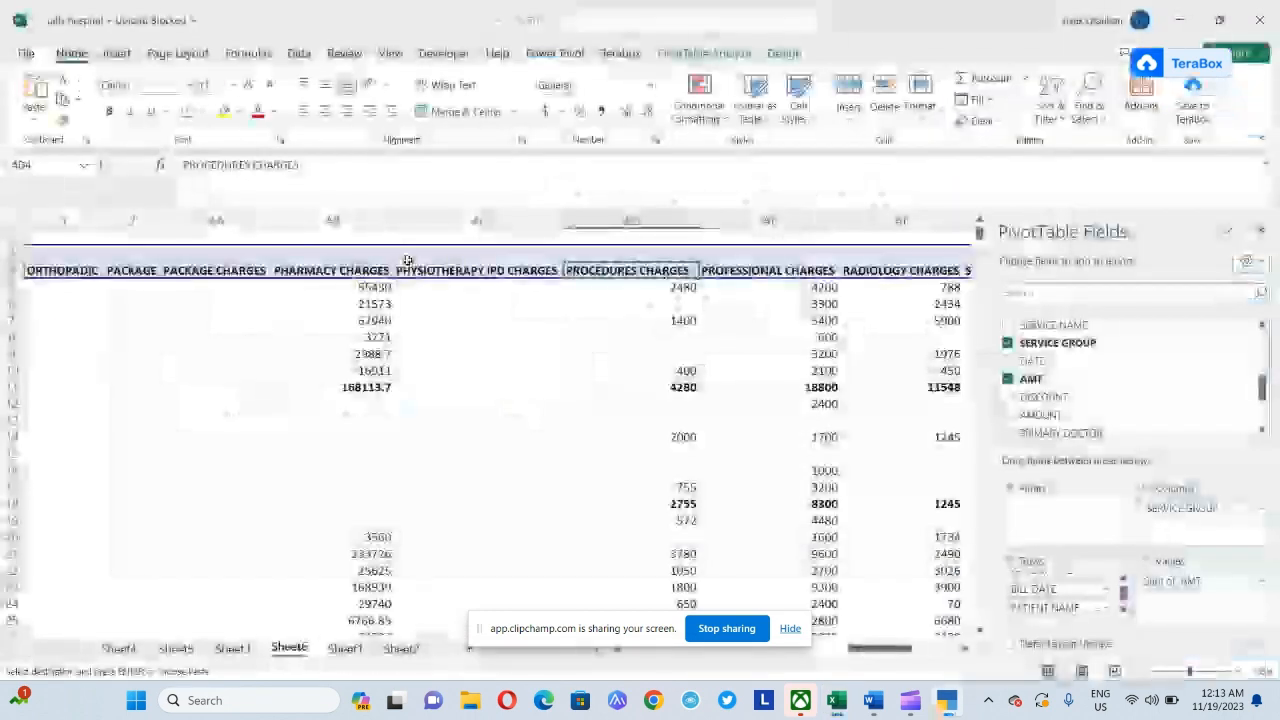
key(alt+Tab)
key(ctrl+a)
Copy the PROFESSIONAL CHARGES heading from the Excel PivotTable and save it as a TallyPrime ledger under IPD Revenue
key(alt+Tab)
key(Right)
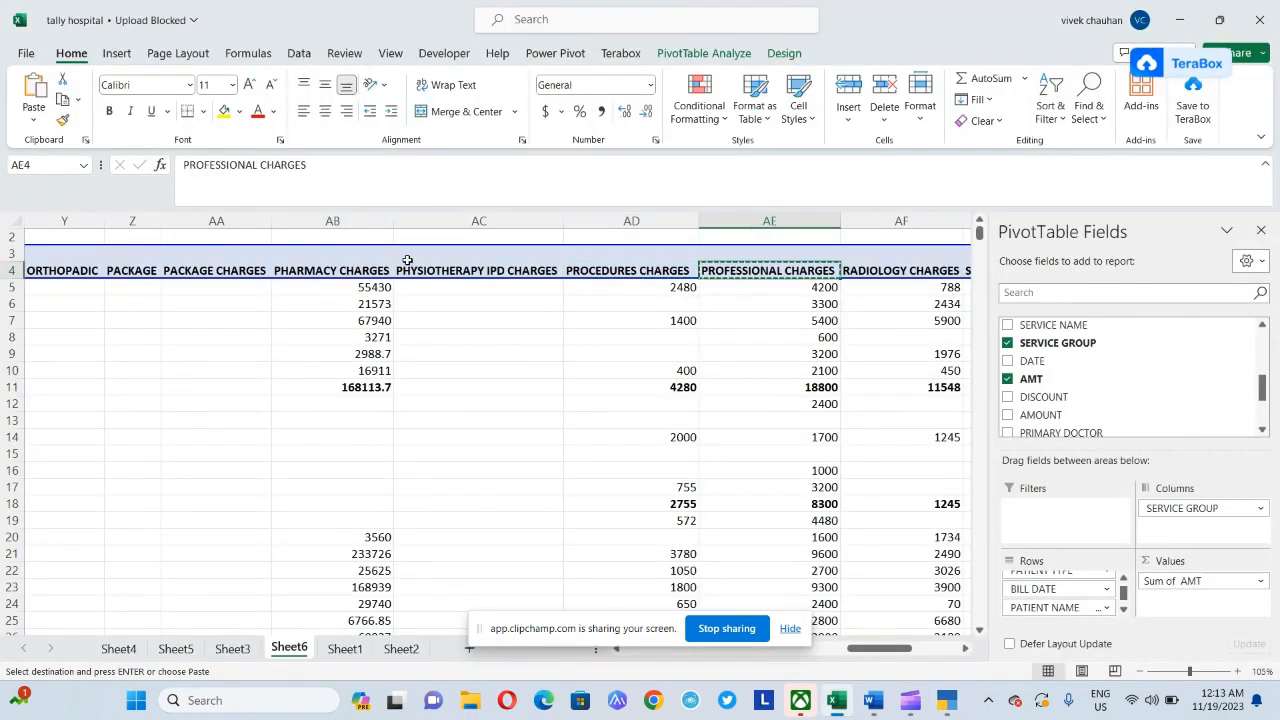
key(alt+Tab)
key(ctrl)
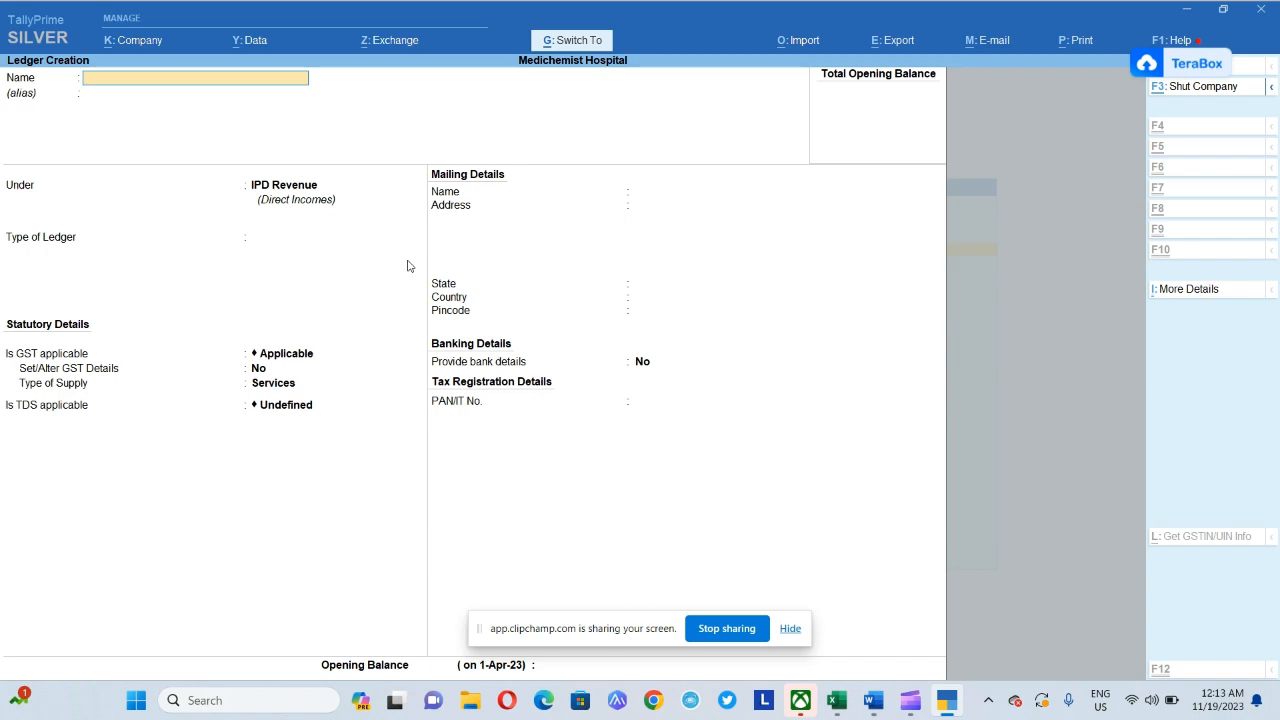
key(ctrl+v)
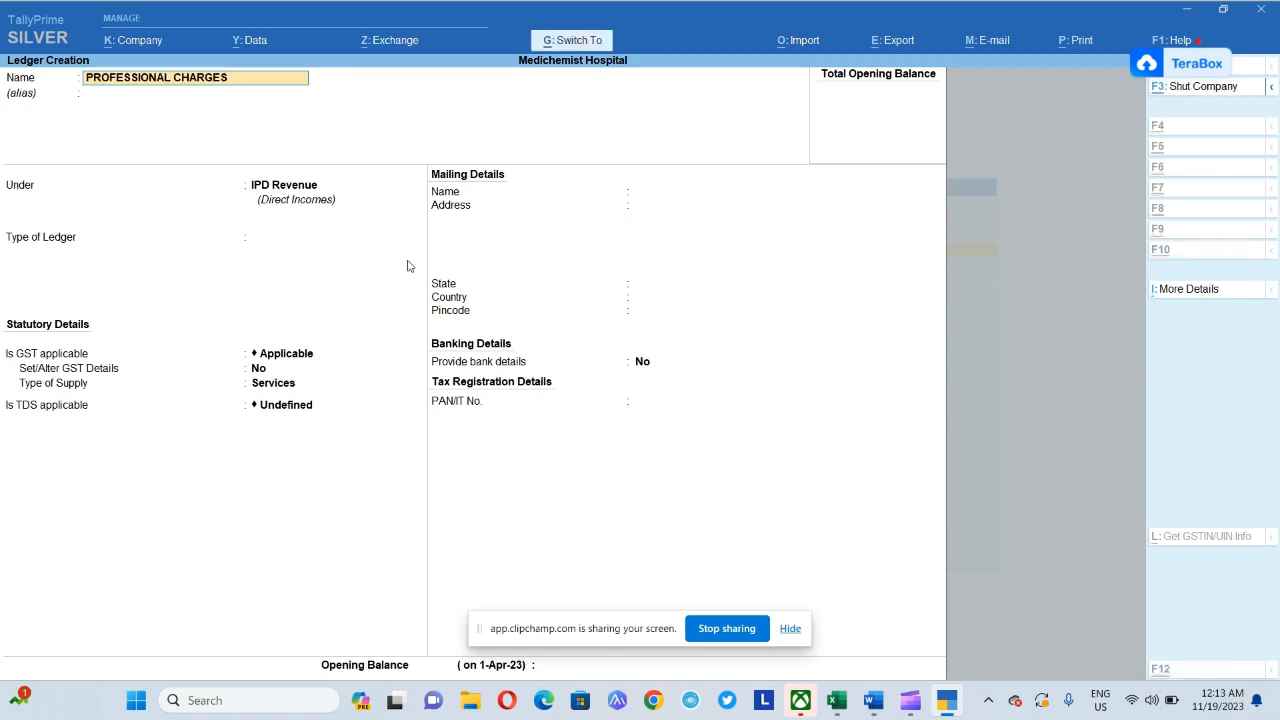
key(ctrl+a)
Copy the RADIOLOGY CHARGES heading from the Excel PivotTable and save it as a TallyPrime ledger under IPD Revenue
key(alt+Tab)
key(Right)
key(ctrl+c)
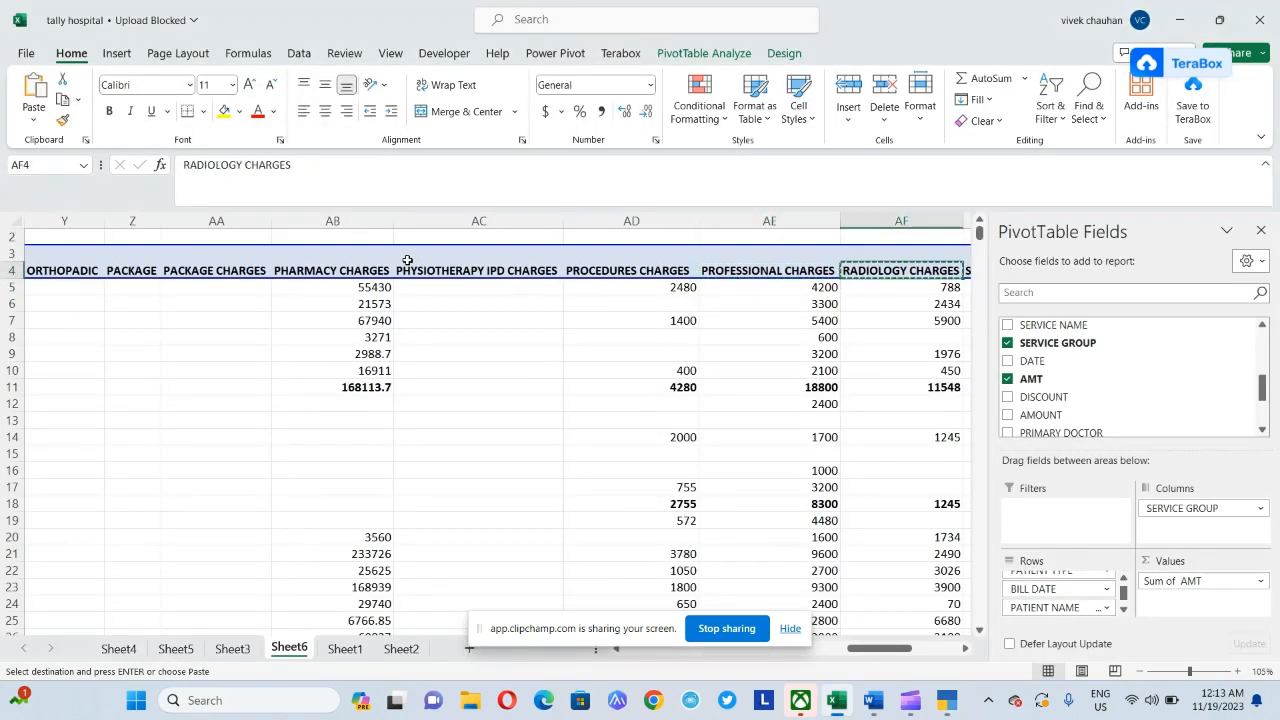
key(alt+Tab)
key(ctrl+v)
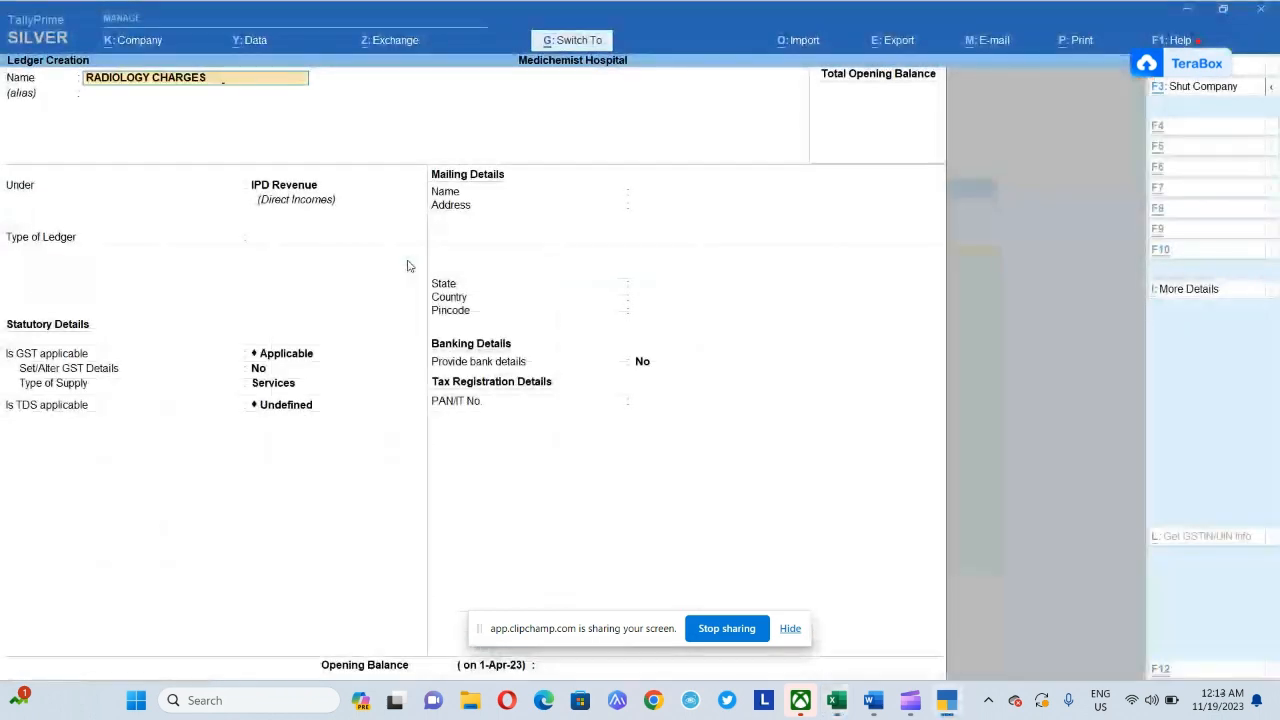
key(ctrl+a)
Copy the SPECIAL CARE SERVICES CHARGES heading from the Excel PivotTable and save it as a TallyPrime ledger under IPD Revenue
key(alt+Tab)
key(Right)
key(Right)
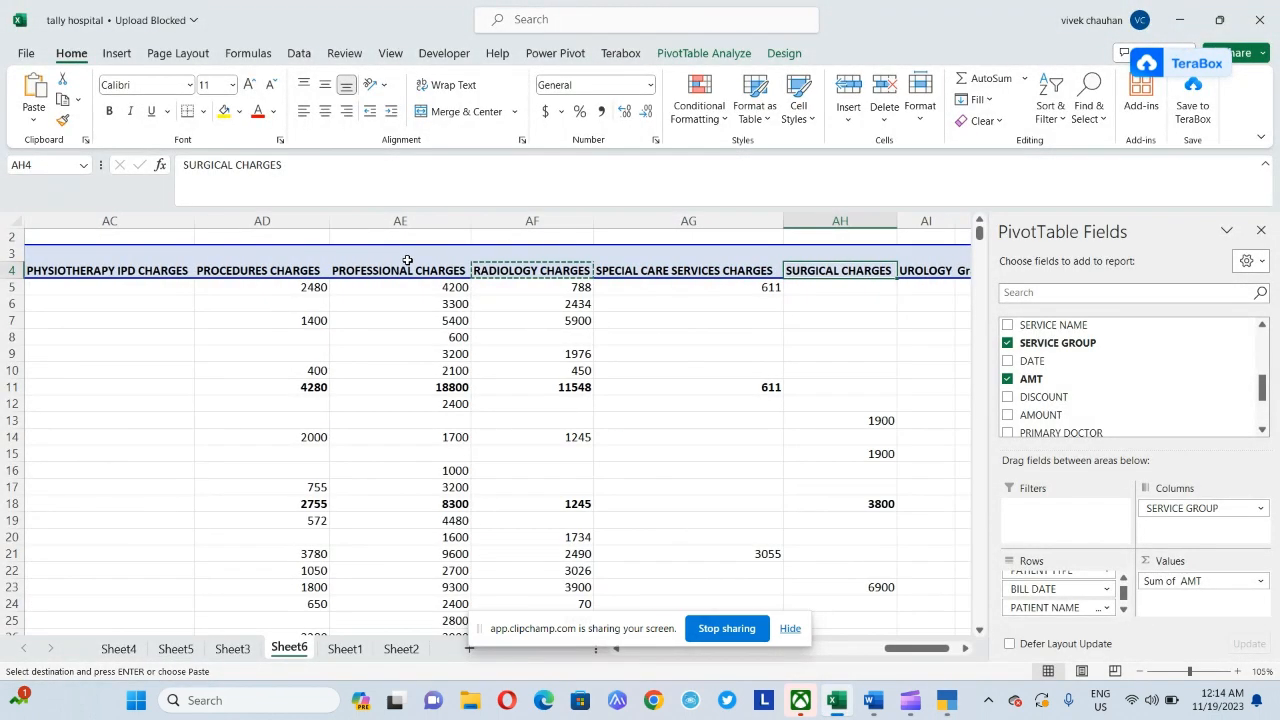
key(Left)
key(ctrl+c)
key(alt+Tab)
key(ctrl+v)
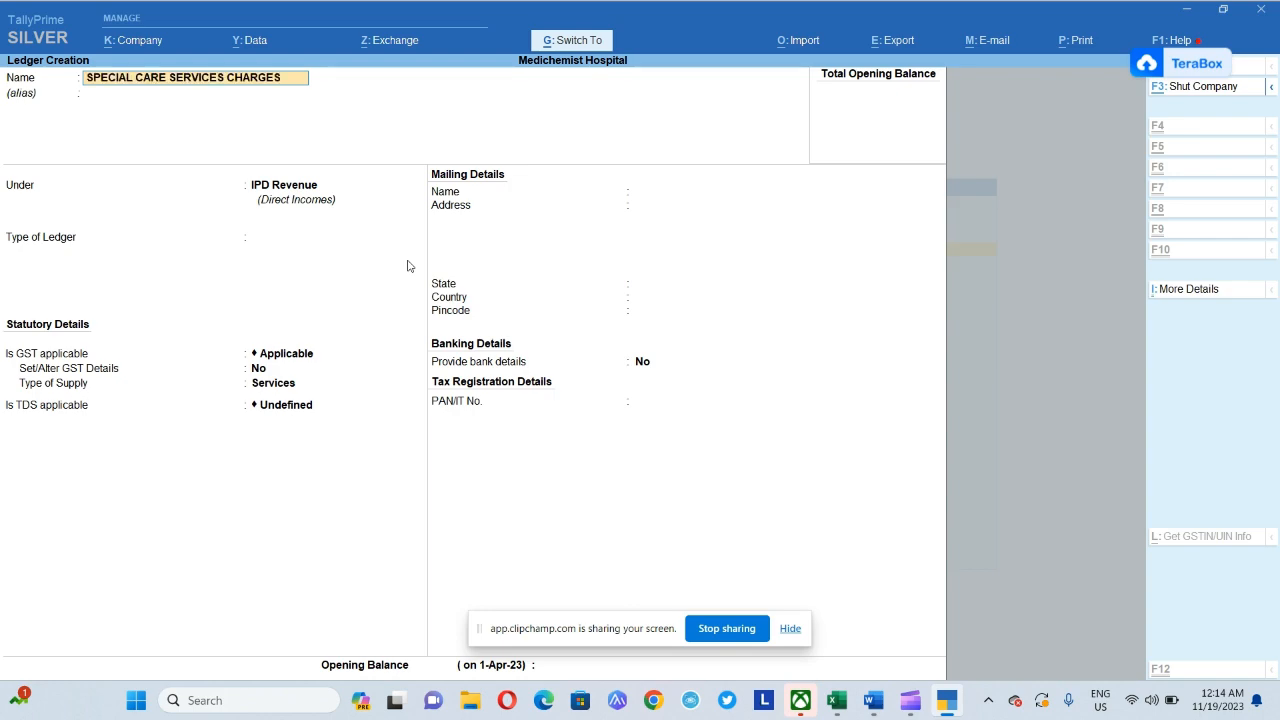
key(ctrl+a)
Copy the SURGICAL CHARGES heading from the Excel PivotTable and save it as a TallyPrime ledger under IPD Revenue
key(alt+Tab)
key(Right)
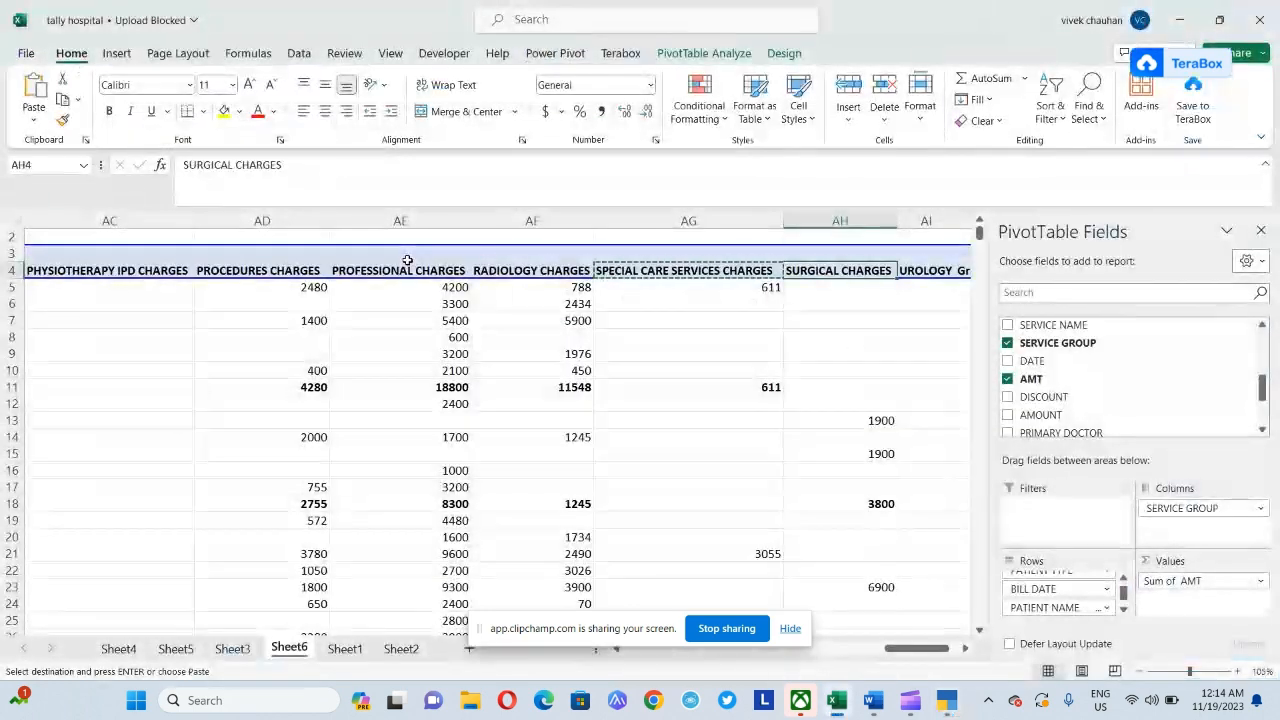
key(ctrl+c)
key(alt+Tab)
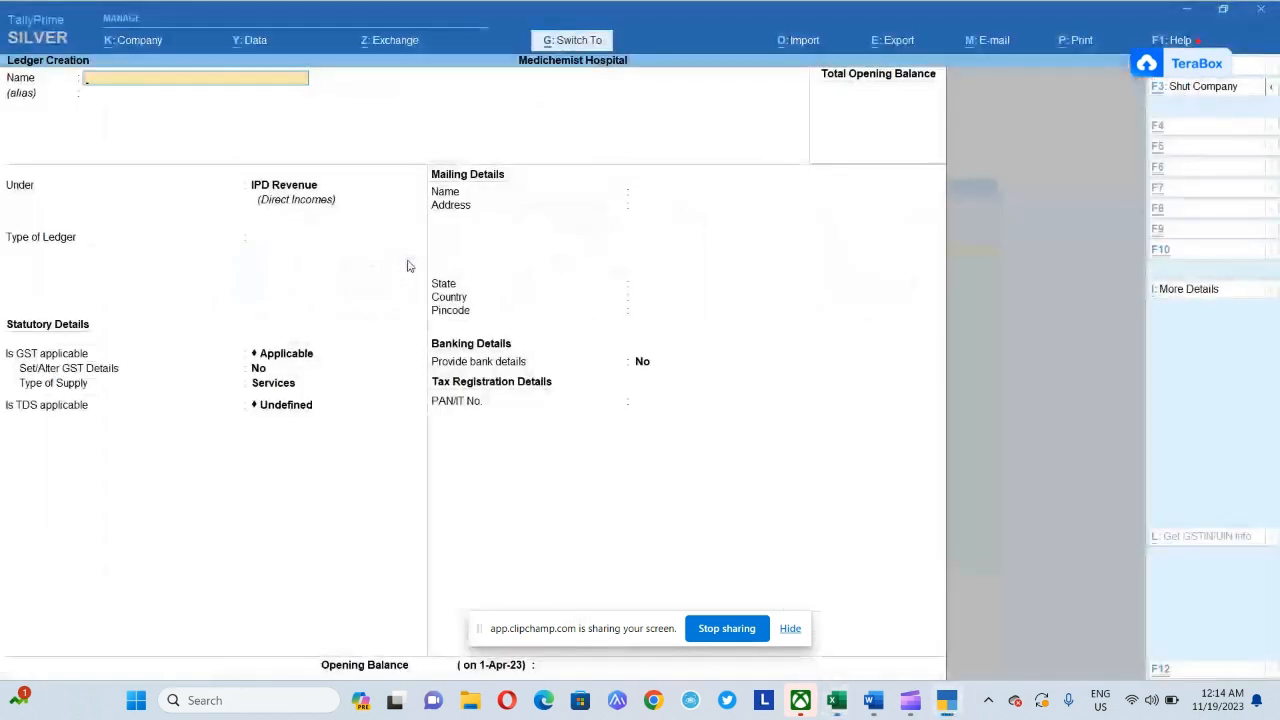
key(ctrl+v)
key(ctrl+a)
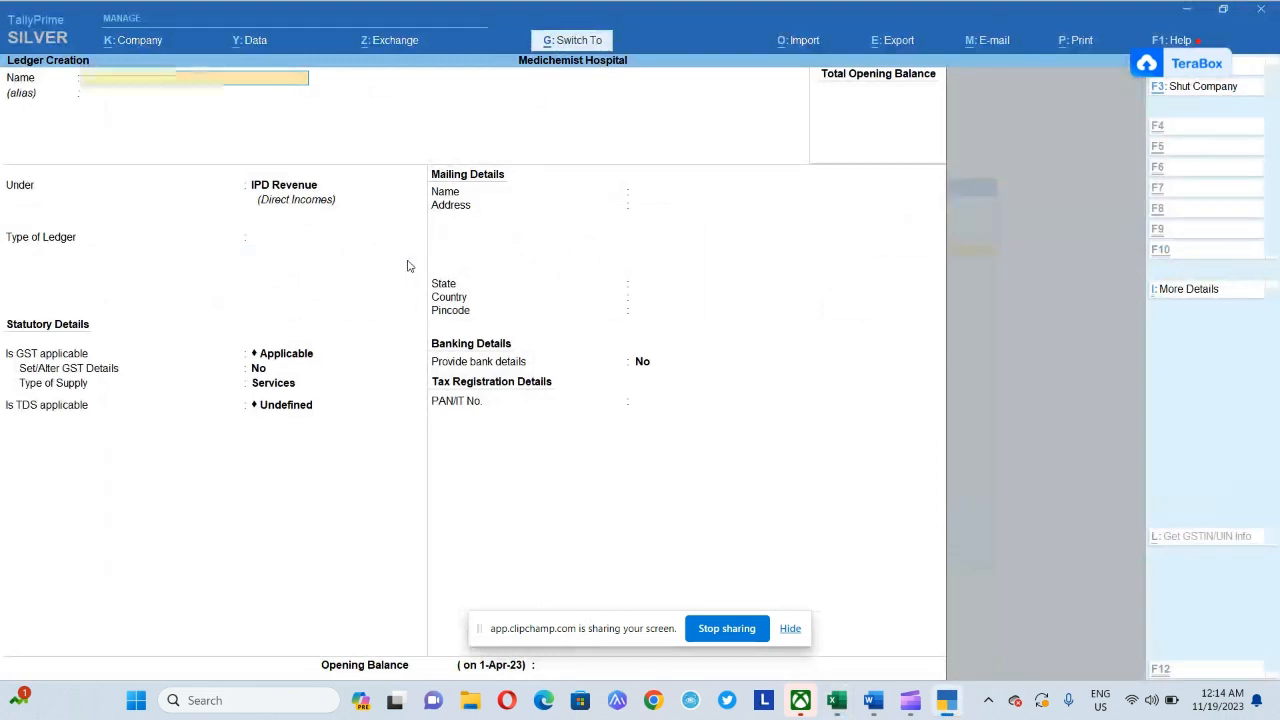
Copy the UROLOGY heading from the Excel PivotTable, save it as a TallyPrime ledger under IPD Revenue, and leave ledger creation
key(alt+Tab)
key(Right)
key(Right)
key(Left)
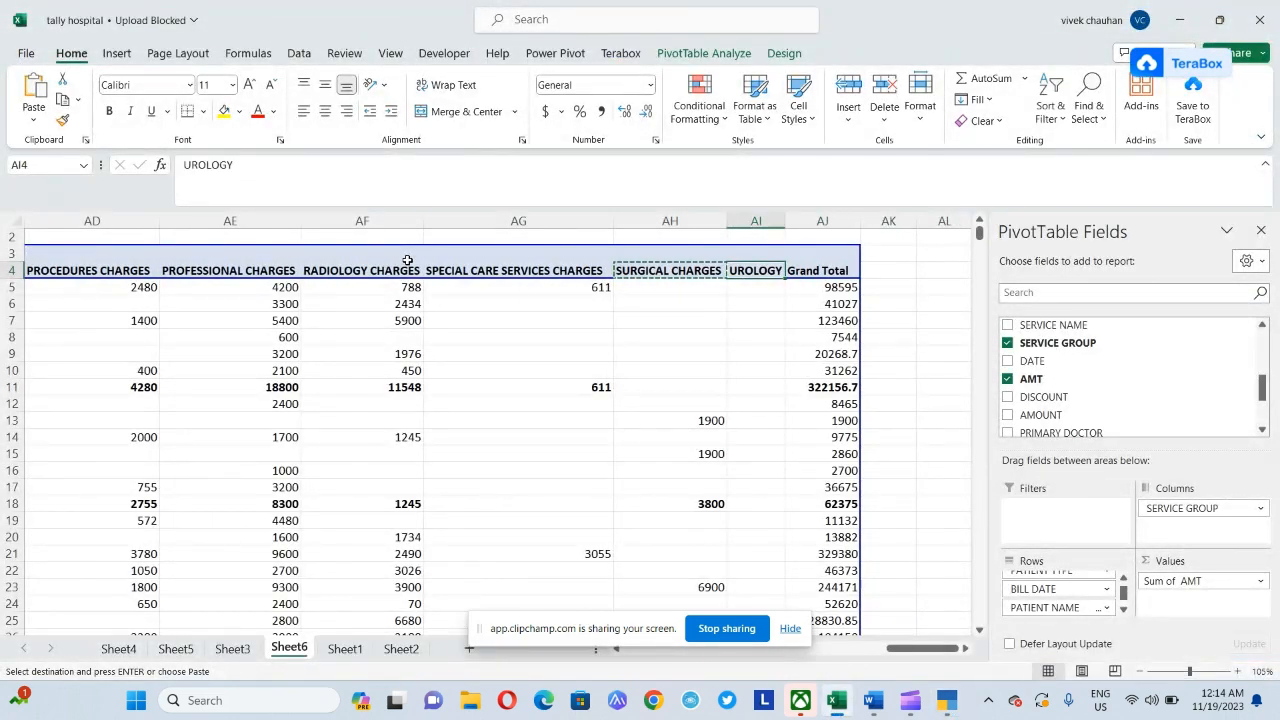
key(Left)
key(Right)
key(ctrl+c)
key(alt+Tab)
key(ctrl+v)
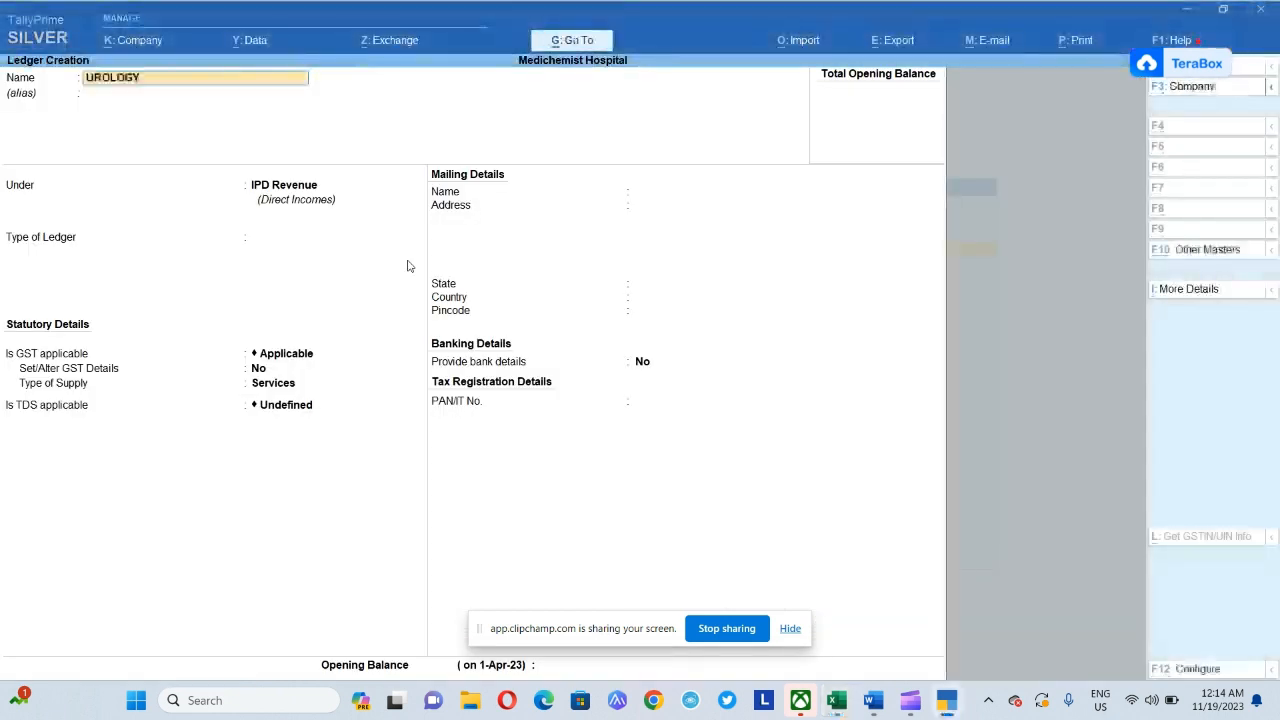
key(ctrl+a)
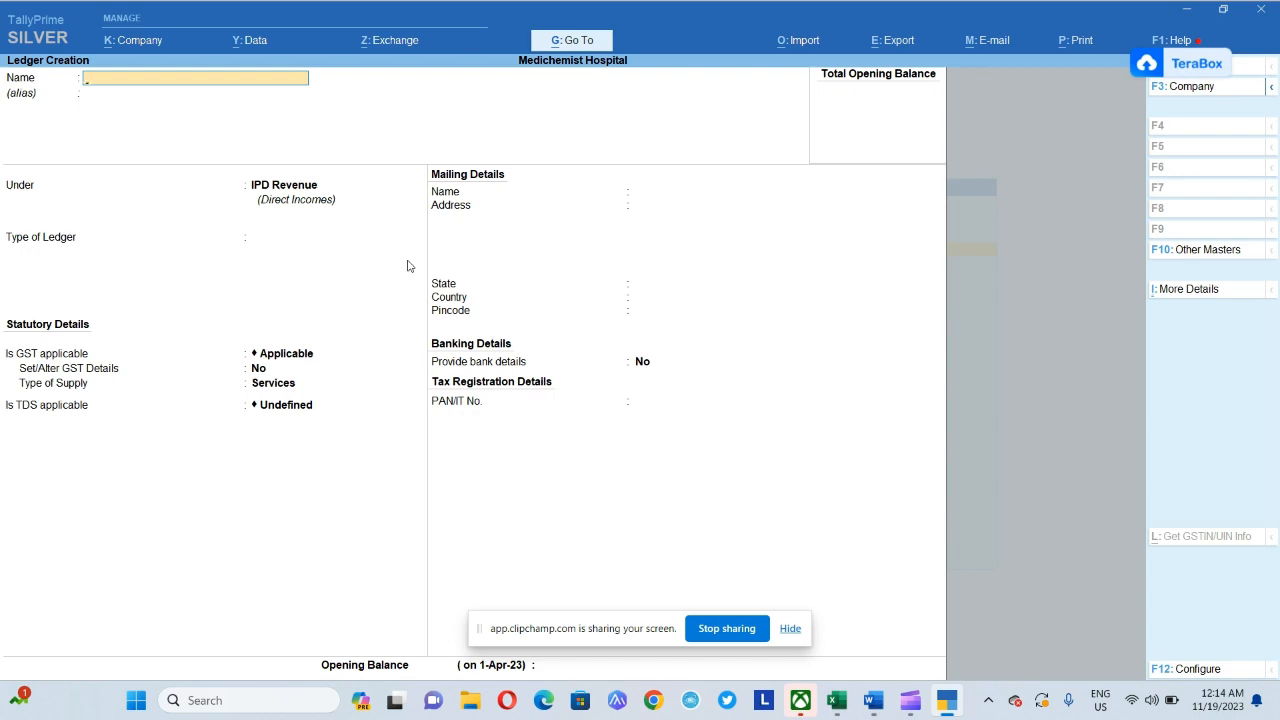
key(Escape)
Examine the bill date and patient name columns at the start of the Excel PivotTable, and return to TallyPrime
key(alt+Tab)
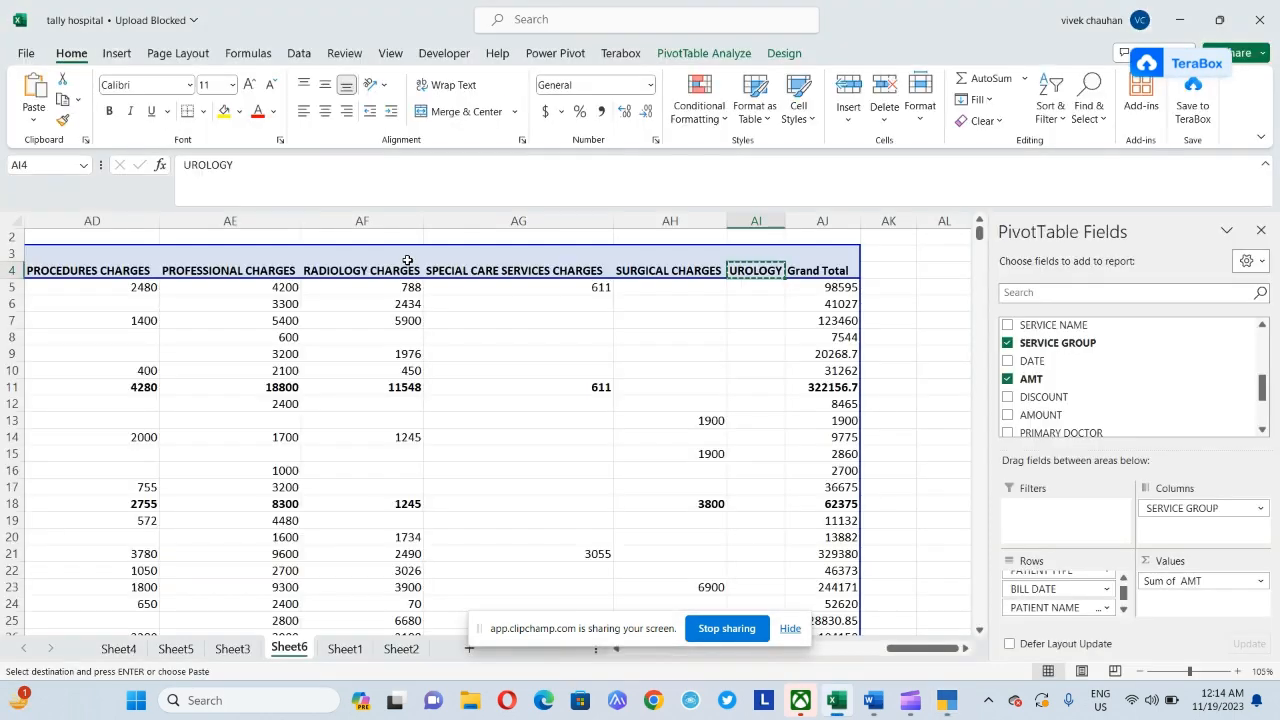
key(Left)
key(Home)
key(Down)
key(Right)
key(Right)
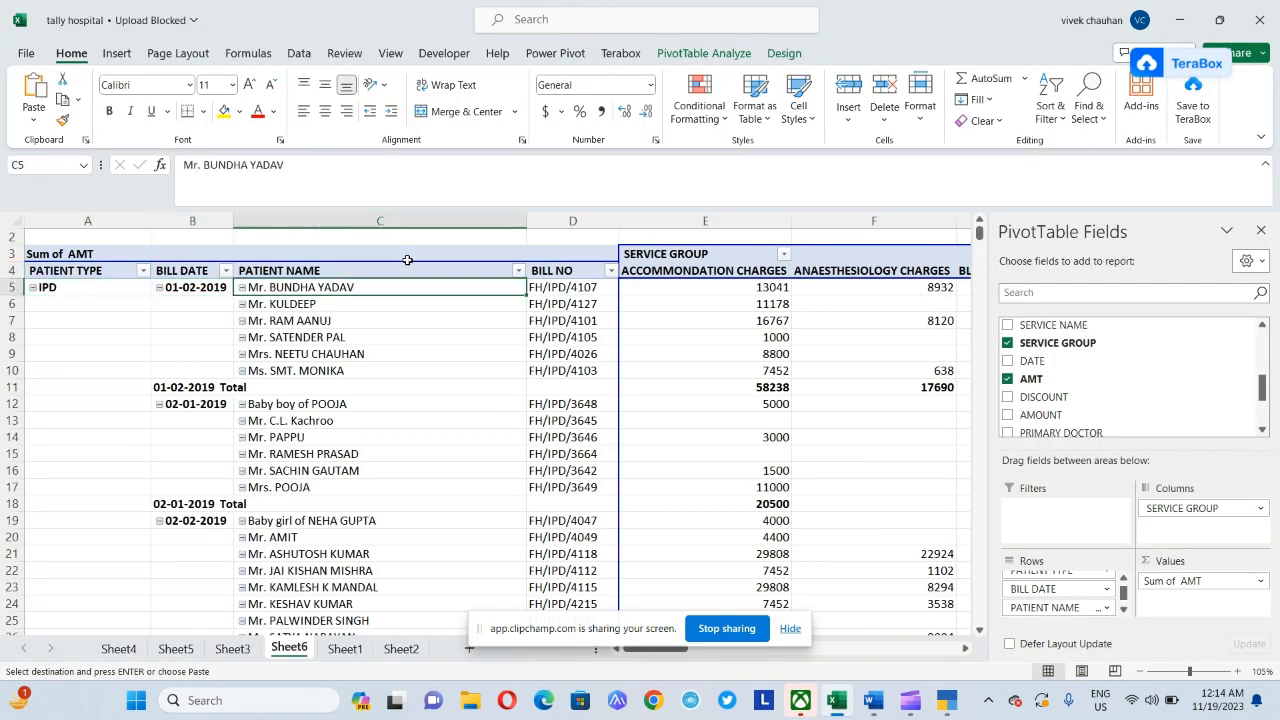
key(Left)
key(alt+Tab)
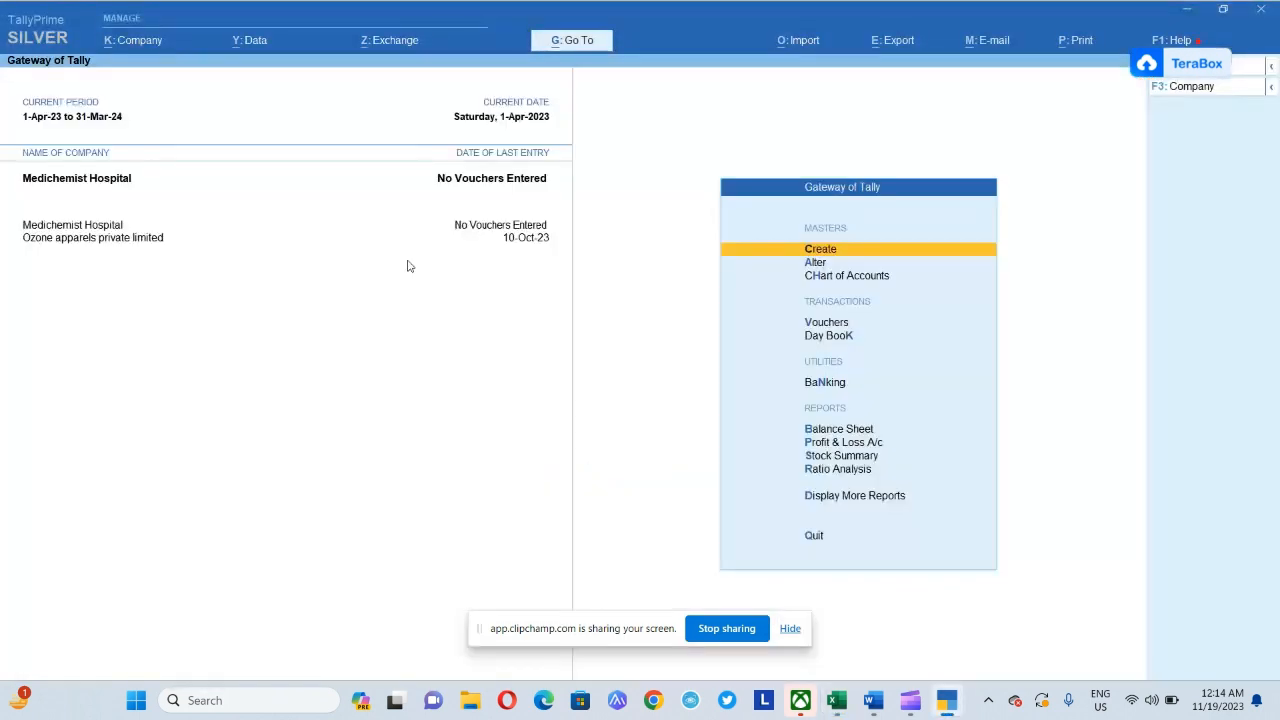
Copy the first patient's name from the Excel PivotTable and use it to name a new ledger in TallyPrime
key(alt+Tab)
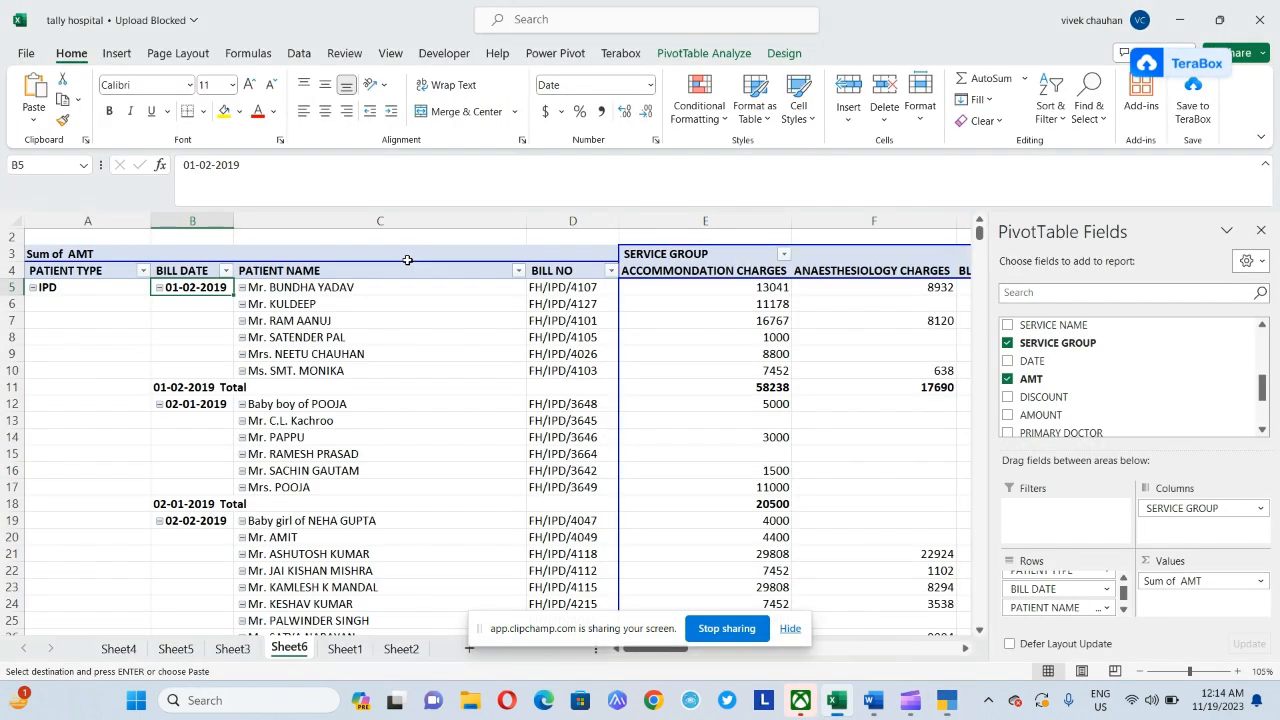
key(alt+Tab)
key(Return)
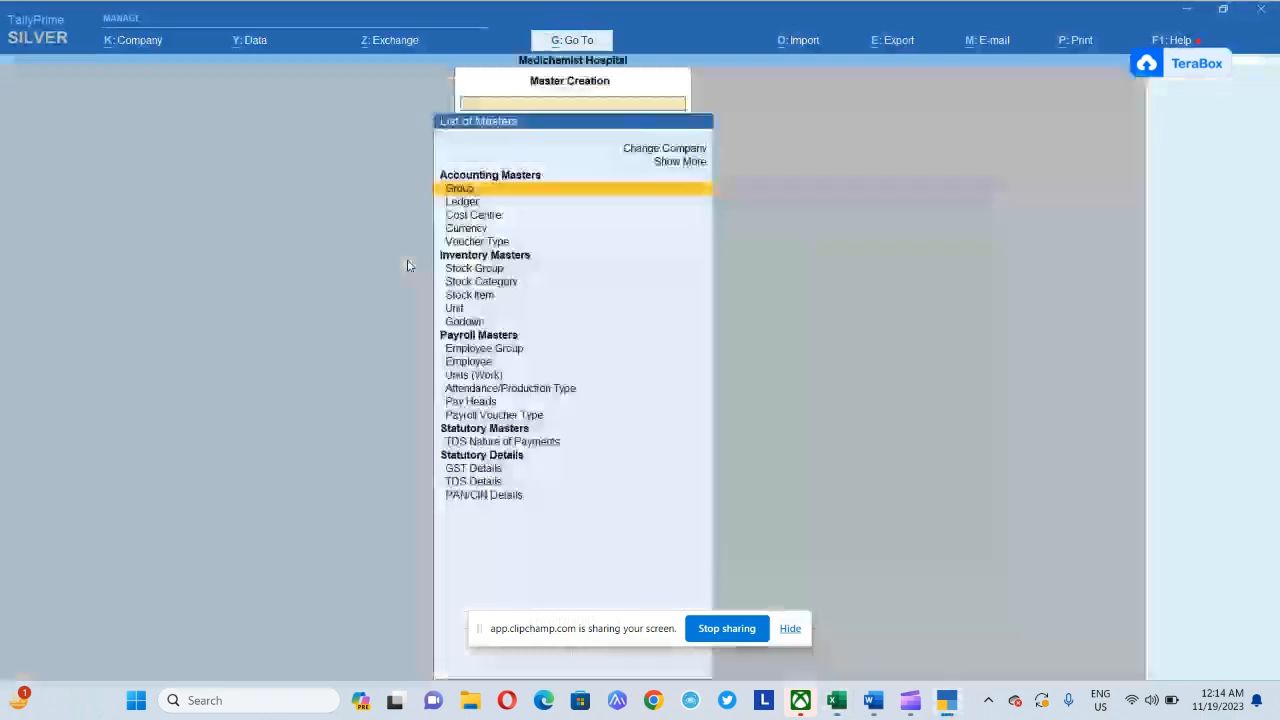
key(Down)
key(Return)
key(alt+Tab)
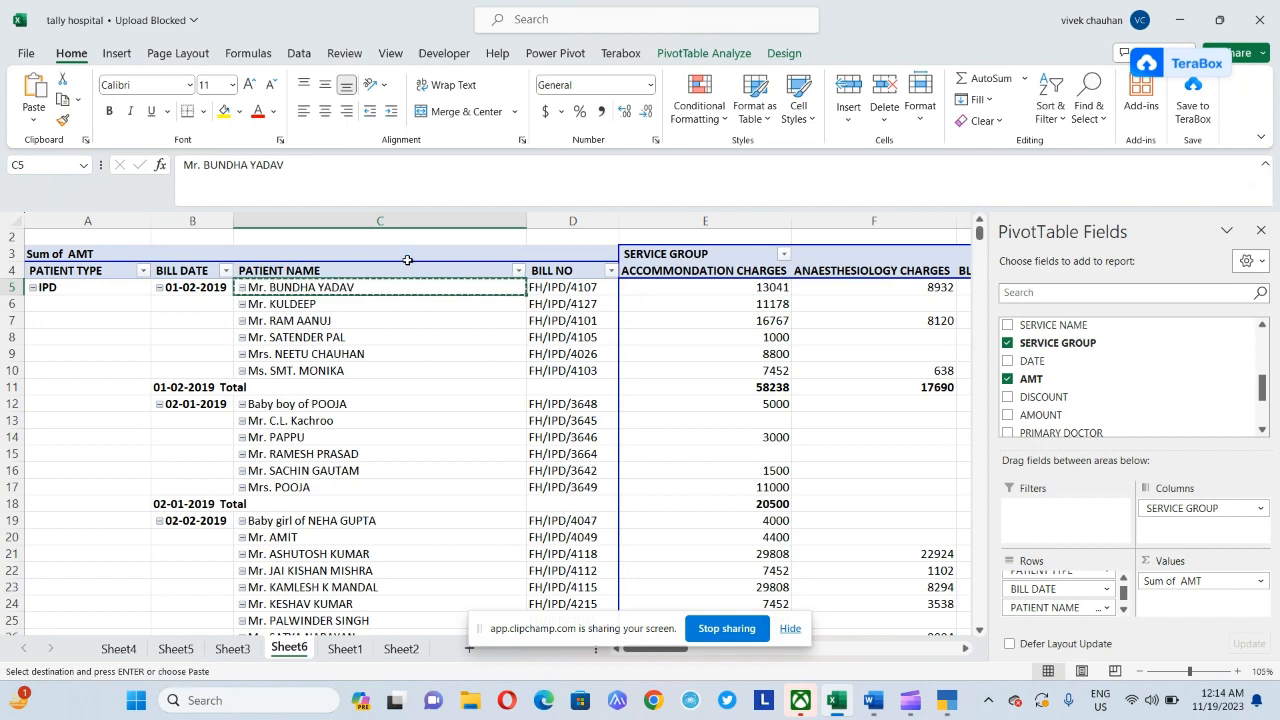
key(alt+Tab)
key(ctrl+alt+v)
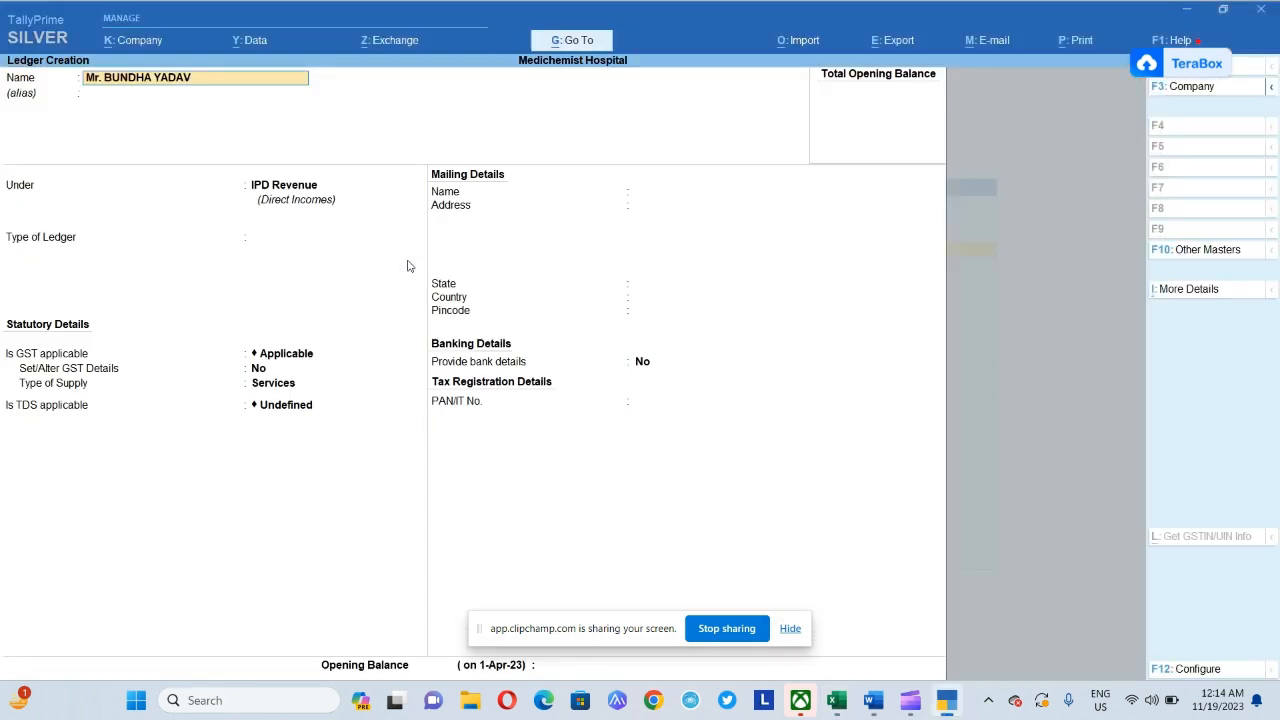
key(Return)
key(Return)
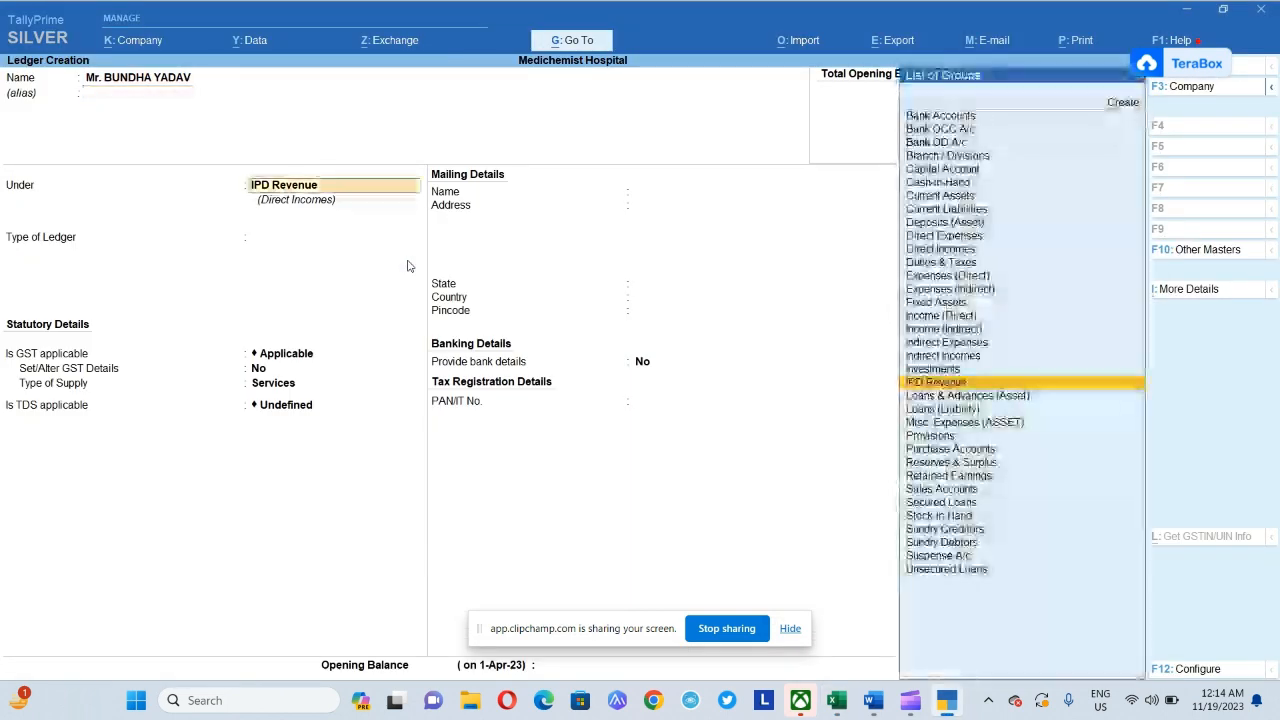
Place the patient's ledger under Sundry Debtors, go through its bill-by-bill and mailing settings, and save it
text(Sund)
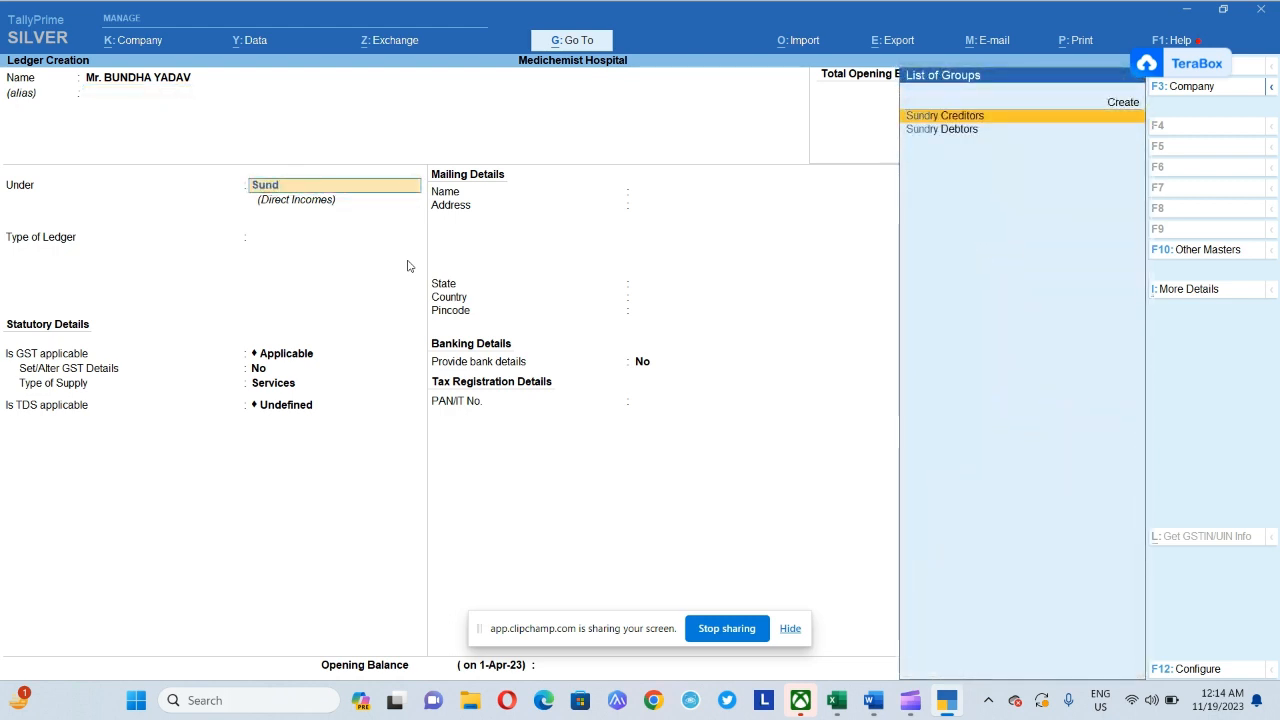
key(Down)
key(Return)
key(Return)
key(Return)
key(Return)
key(Return)
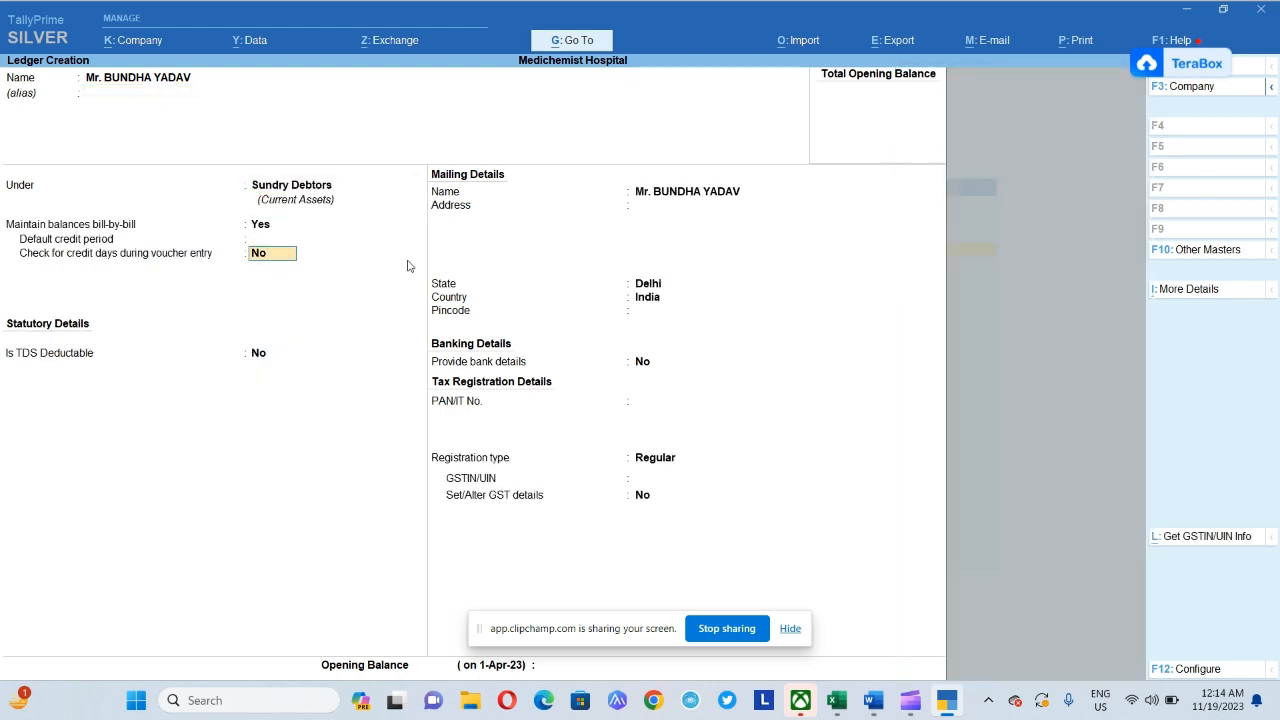
key(Return)
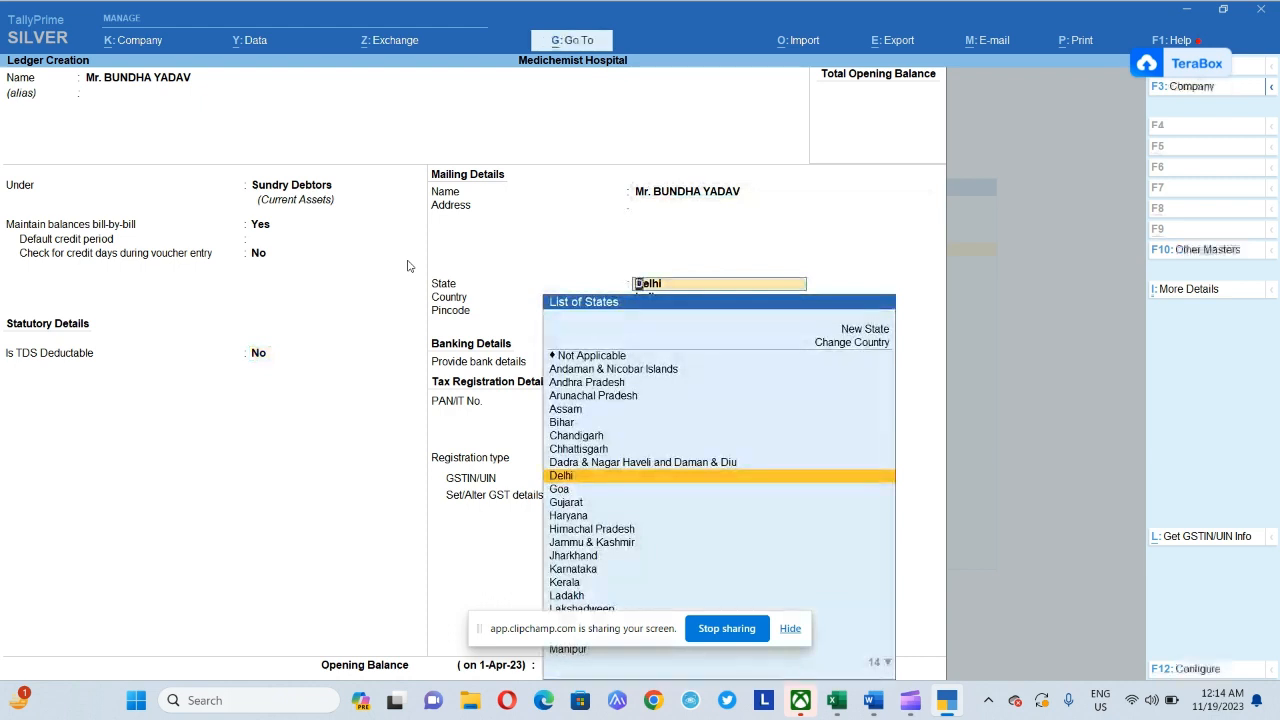
key(BackSpace)
key(BackSpace)
key(BackSpace)
key(BackSpace)
key(BackSpace)
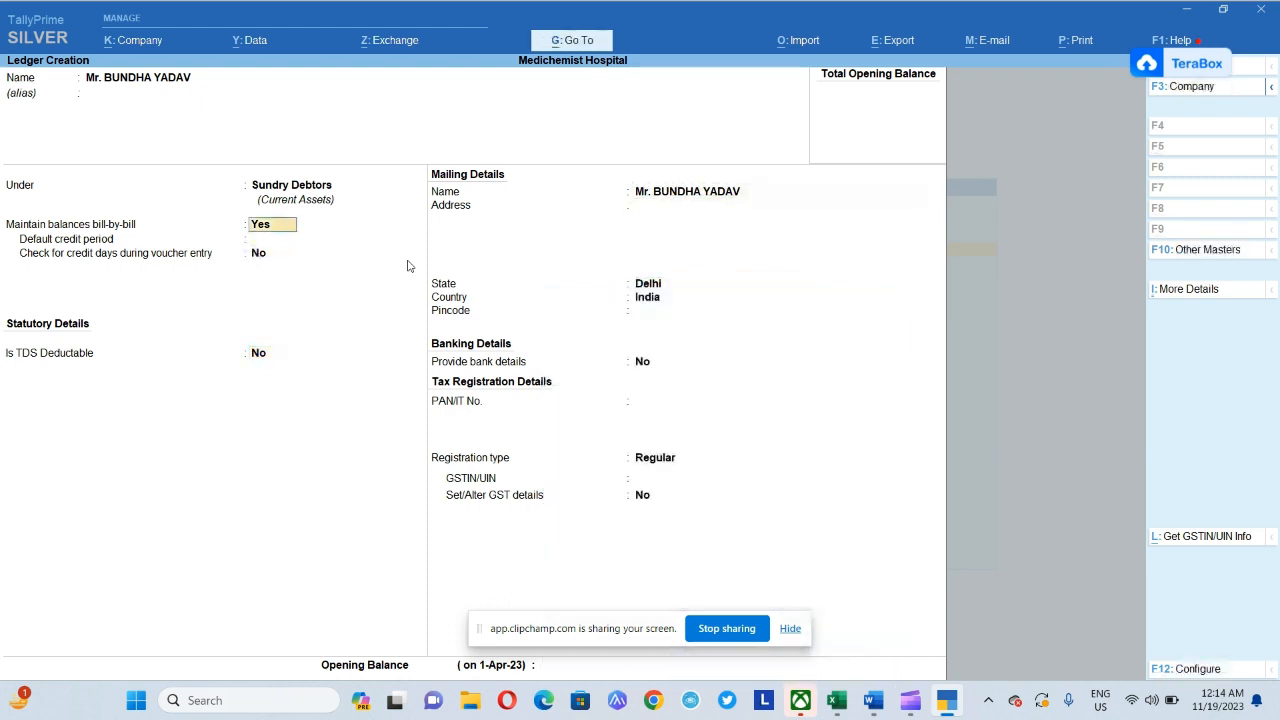
key(ctrl+a)
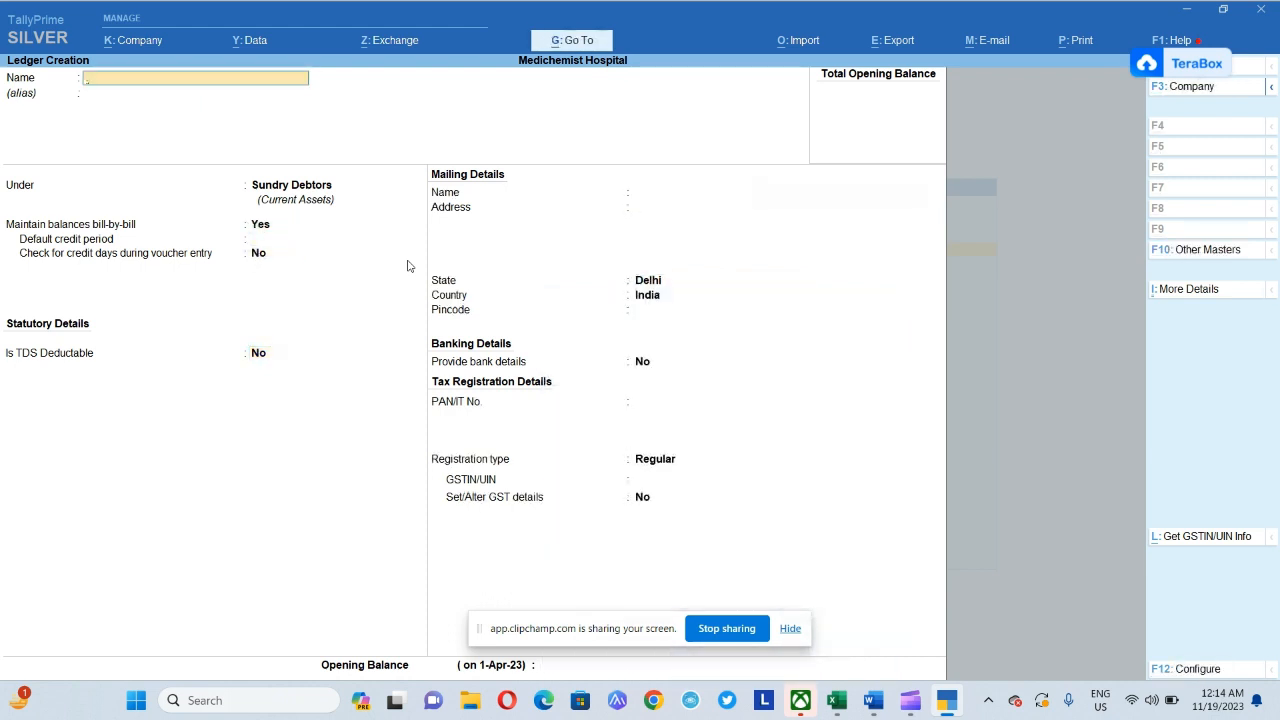
Leave ledger creation and open accounting voucher entry for Medichemist Hospital
key(Escape)
key(Return)
key(Escape)
key(Escape)
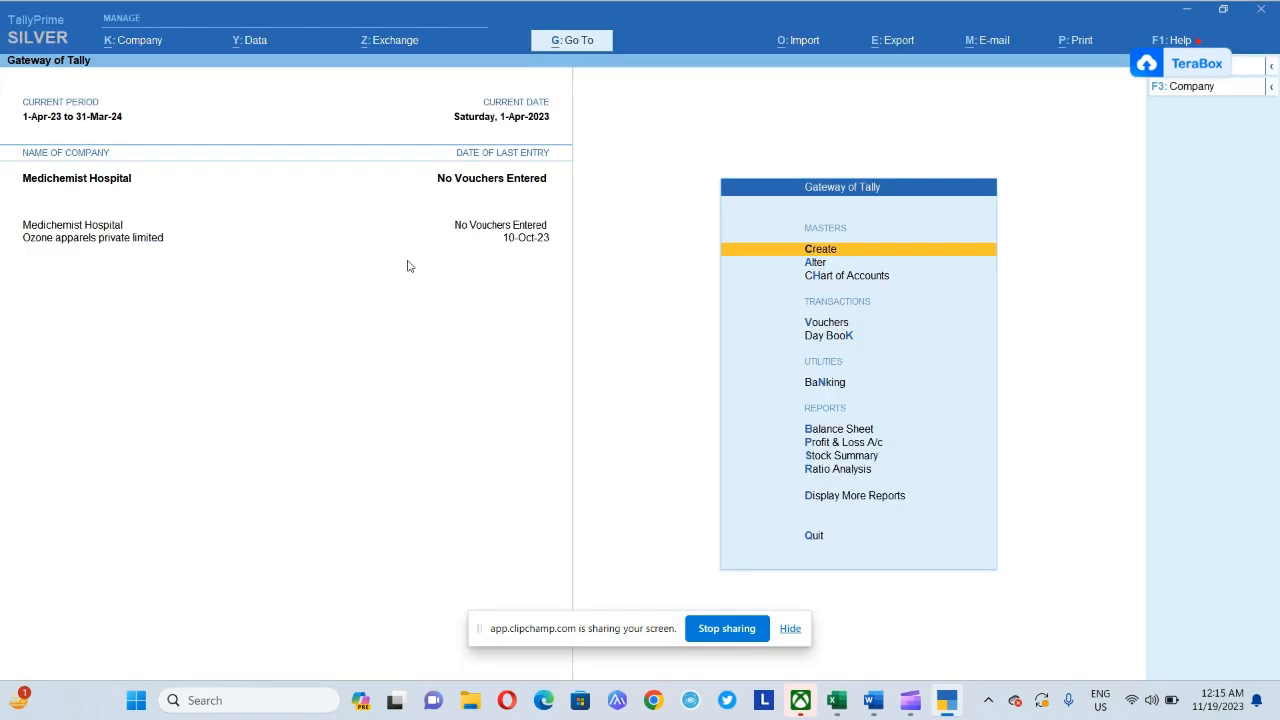
key(v)
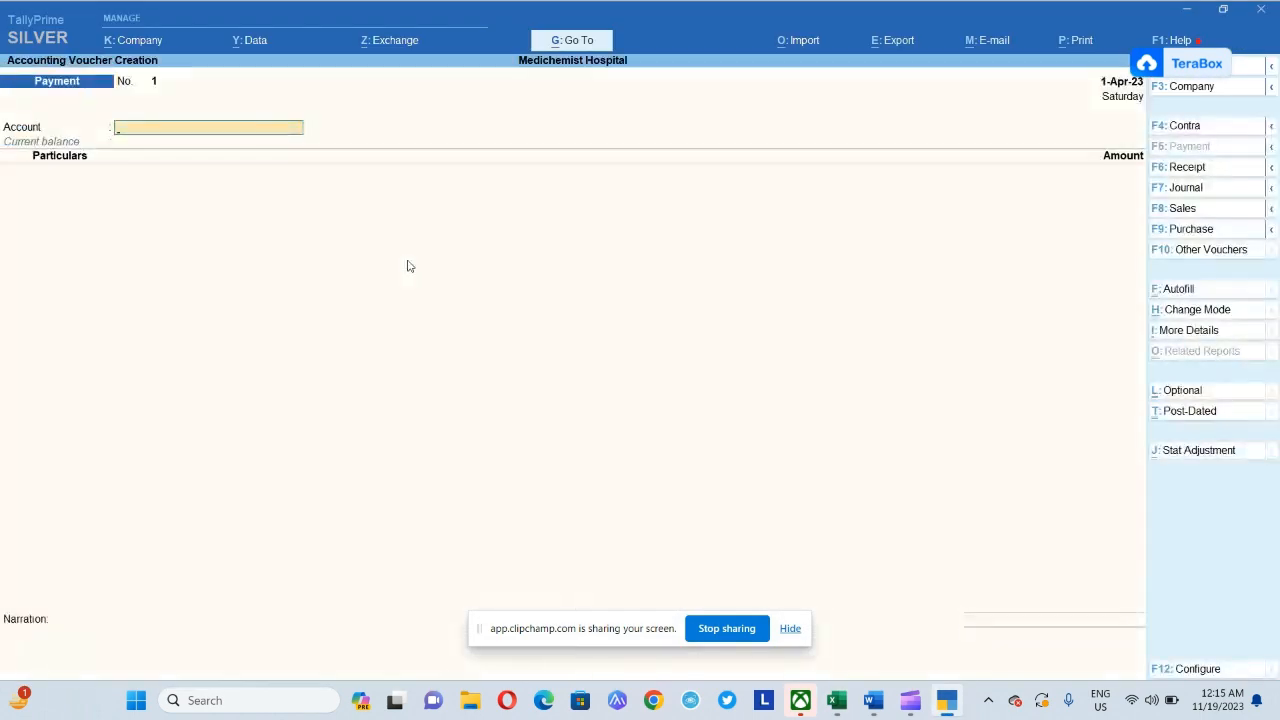
Examine the first patient's bill date in the Excel PivotTable, and return to the TallyPrime voucher
key(alt+Tab)
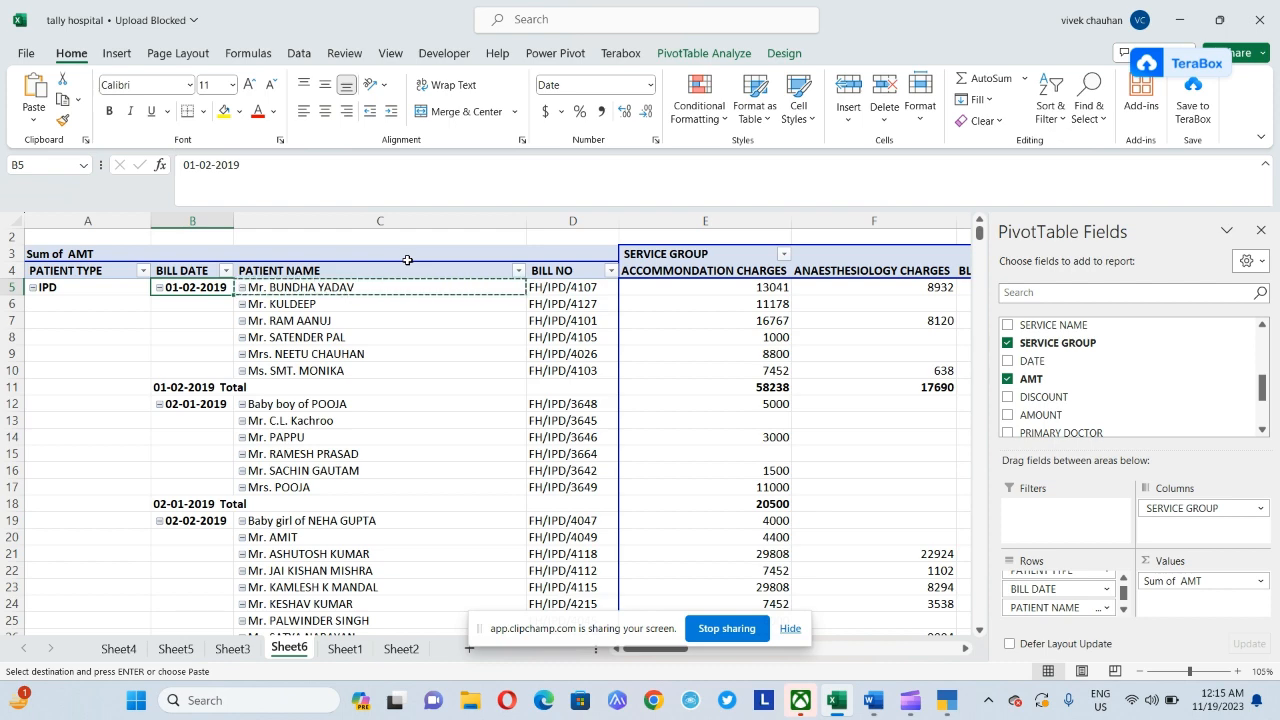
key(alt+Tab)
key(alt+Tab)
key(alt+Tab)
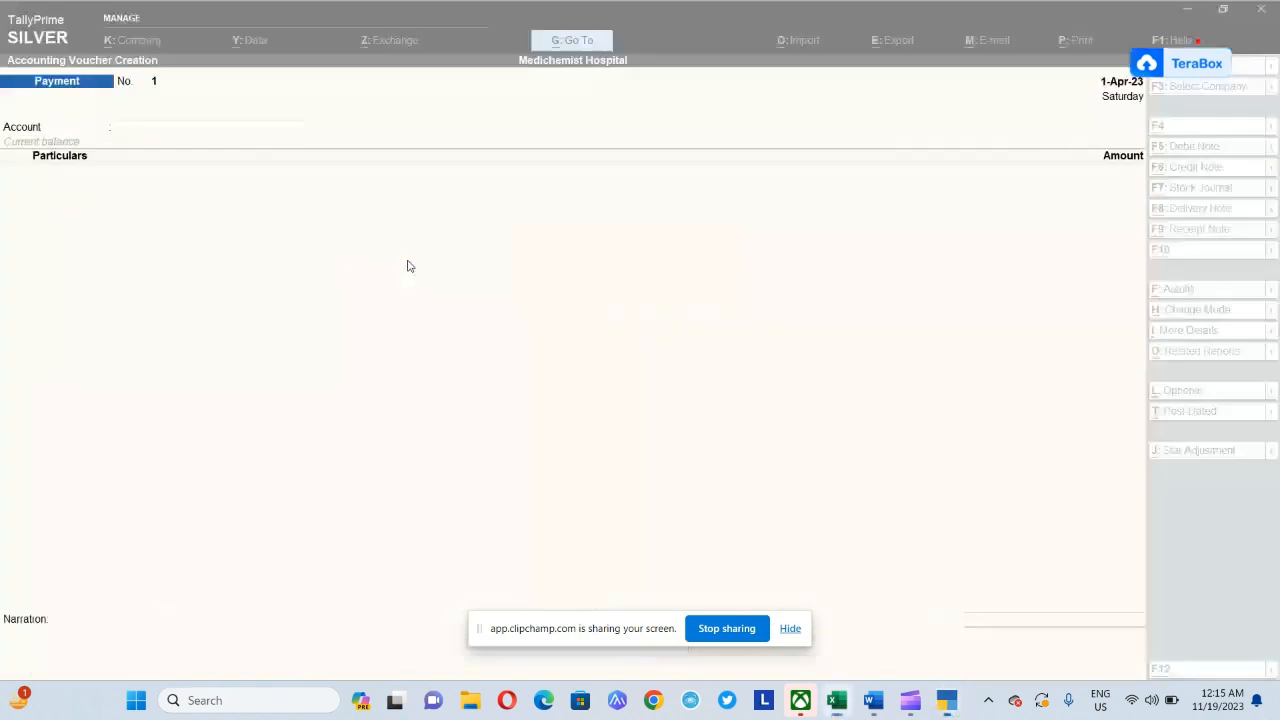
key(alt+Tab)
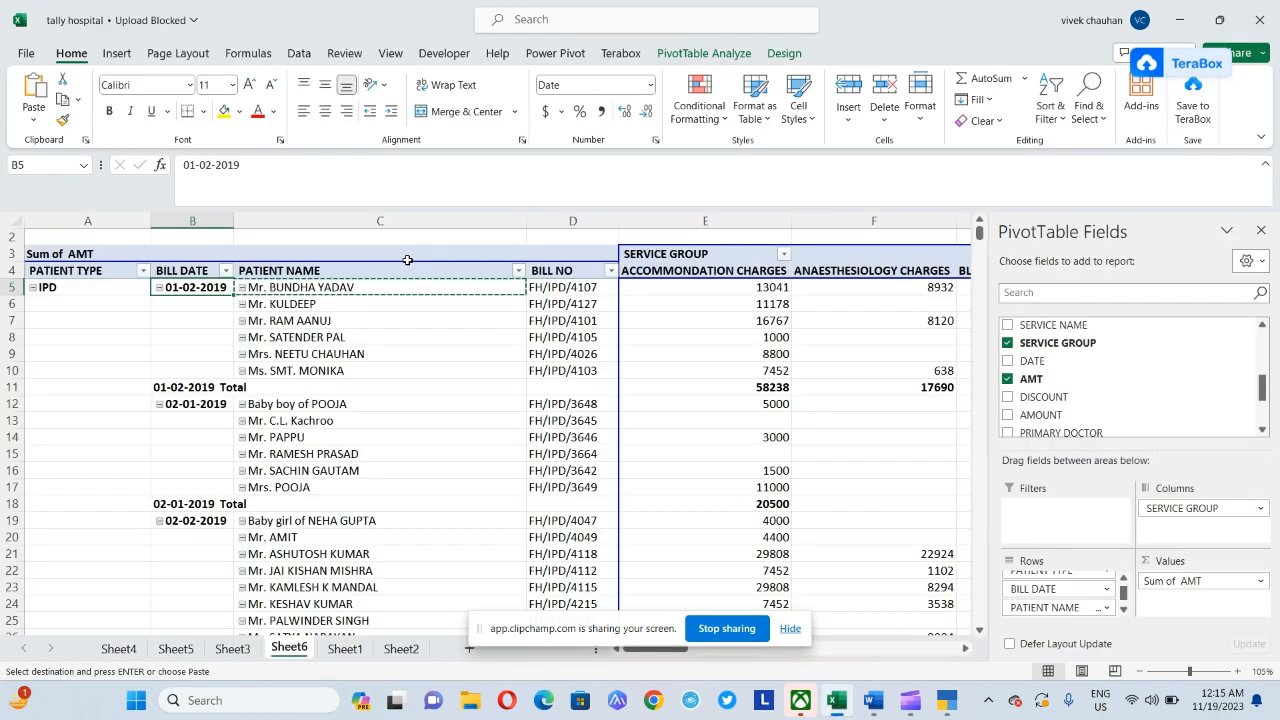
key(Up)
key(Down)
key(alt+Tab)
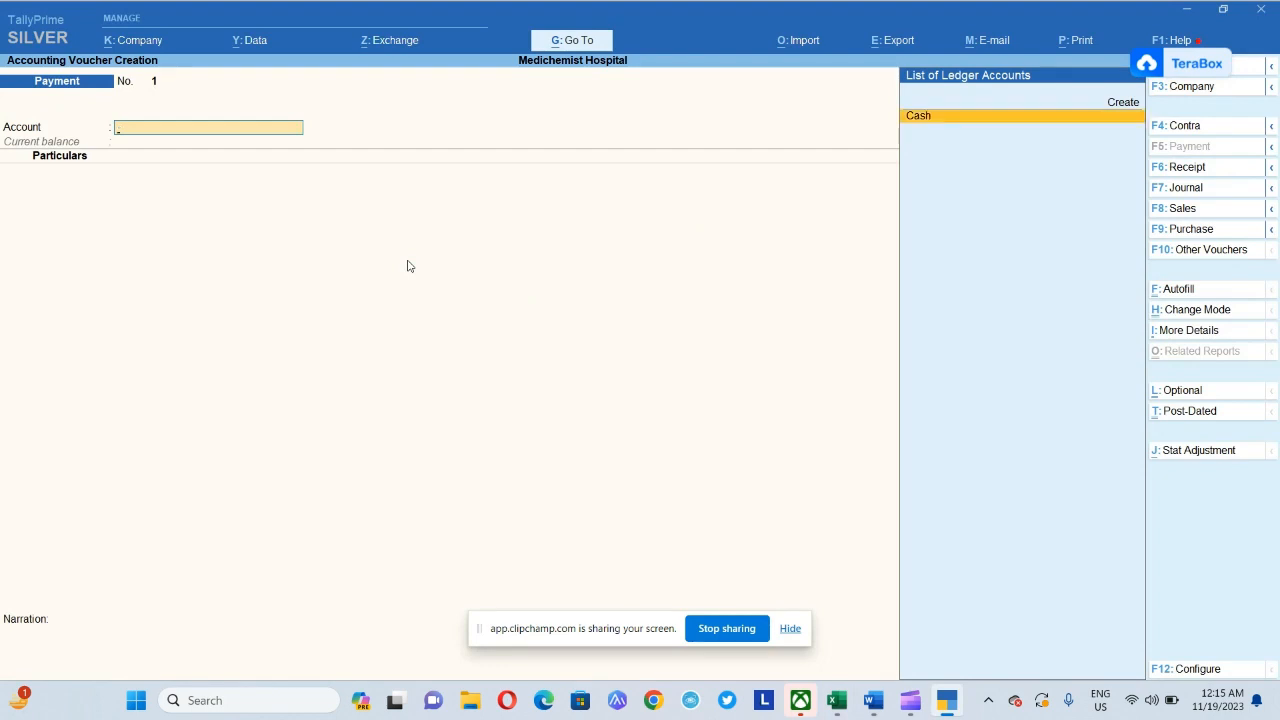
Change the voucher type to Journal and check the first patient's bill number and service charges in the Excel PivotTable
click(1196, 212)
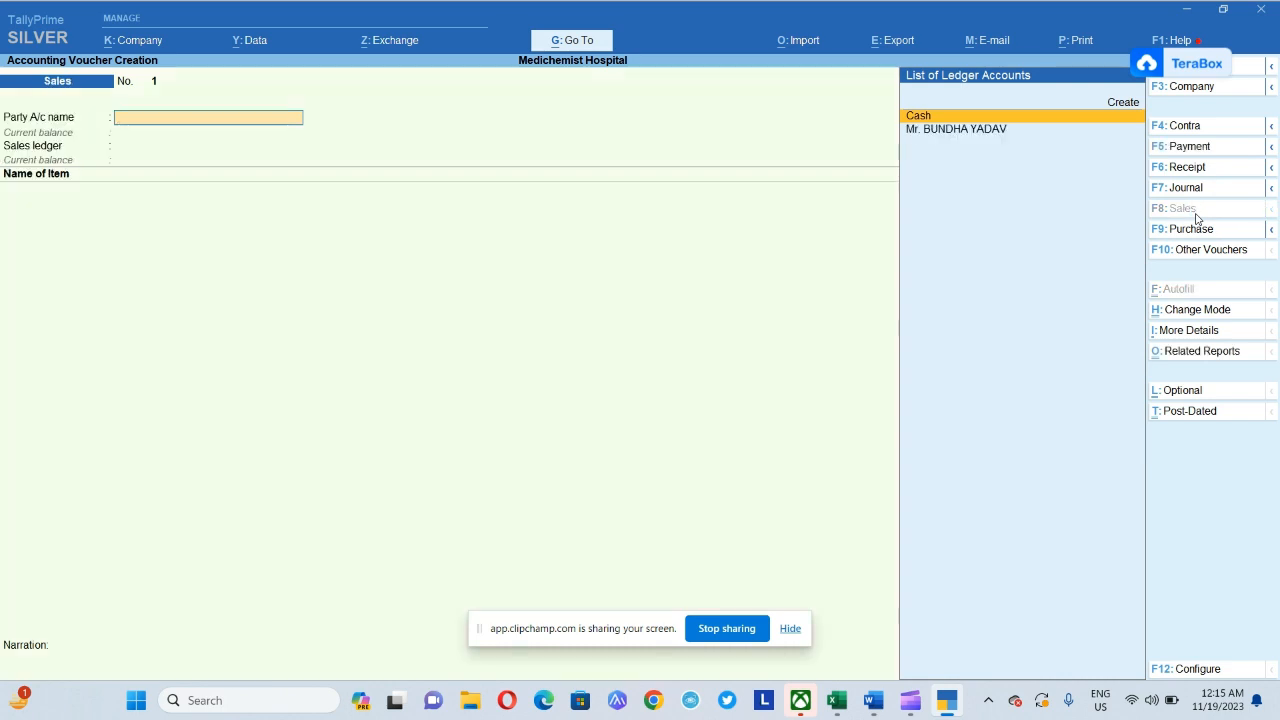
click(1190, 189)
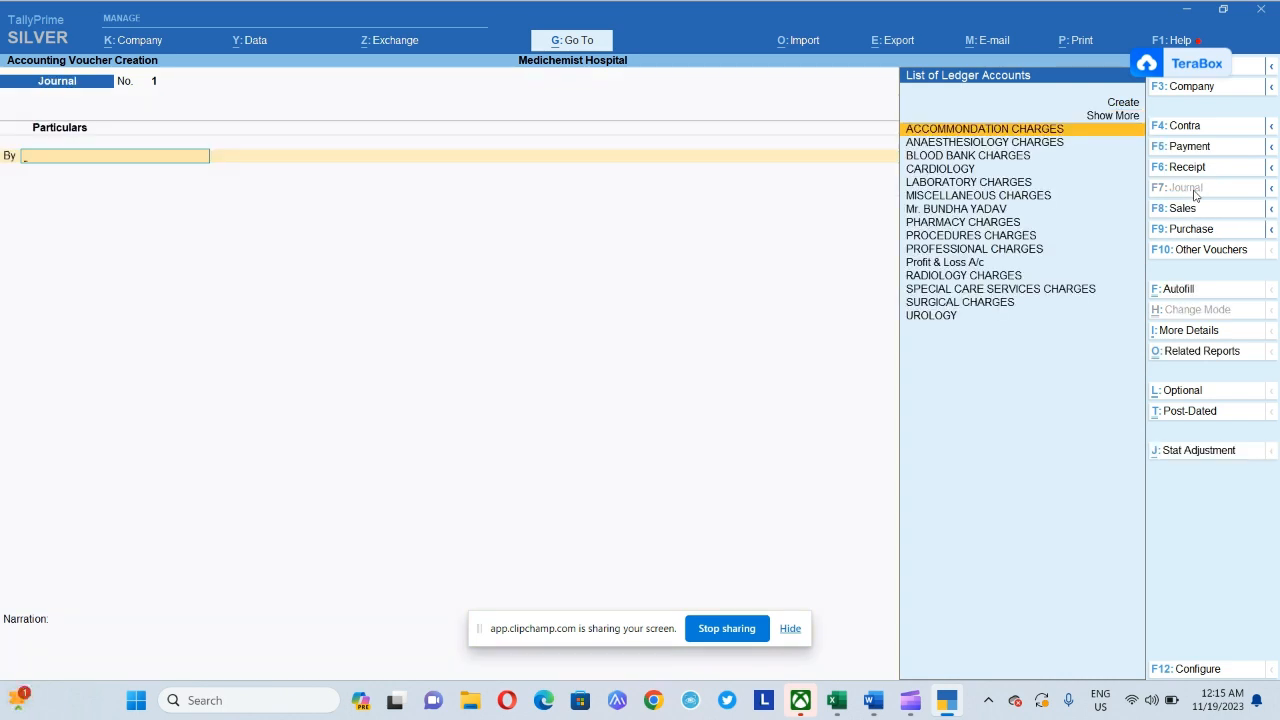
key(alt+Tab)
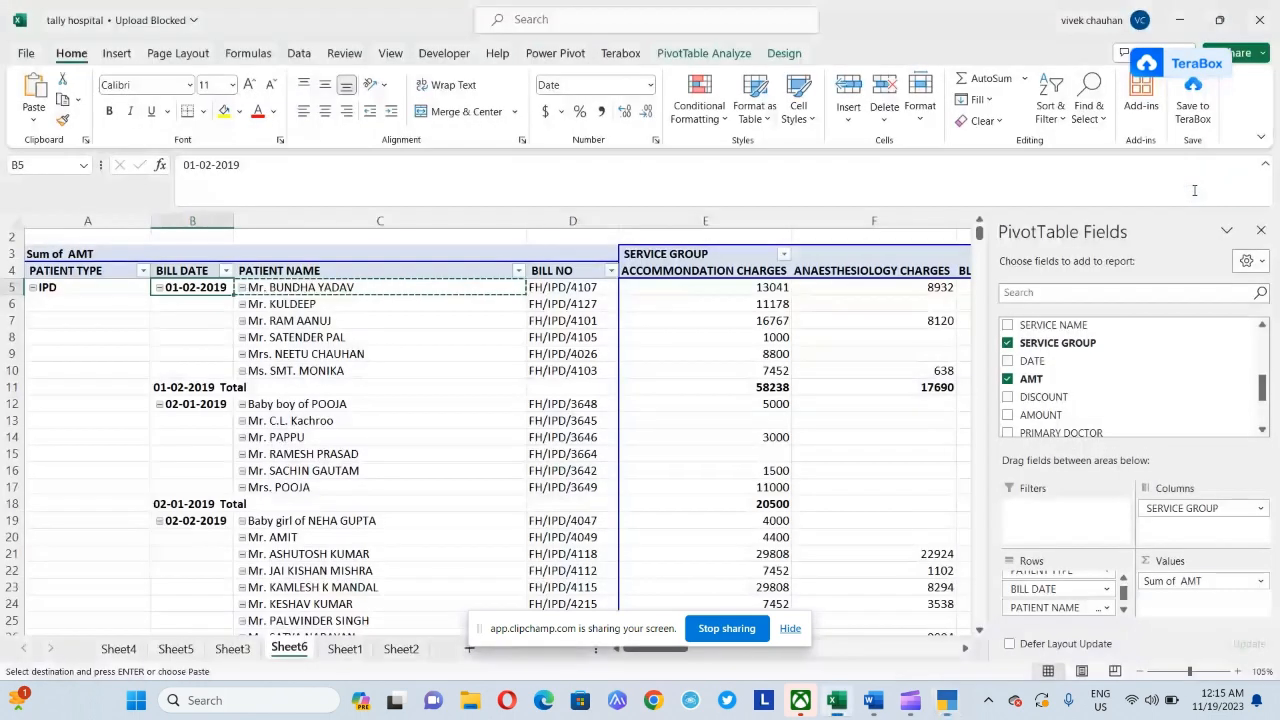
key(Right)
key(Right)
key(Right)
key(Right)
key(alt+Tab)
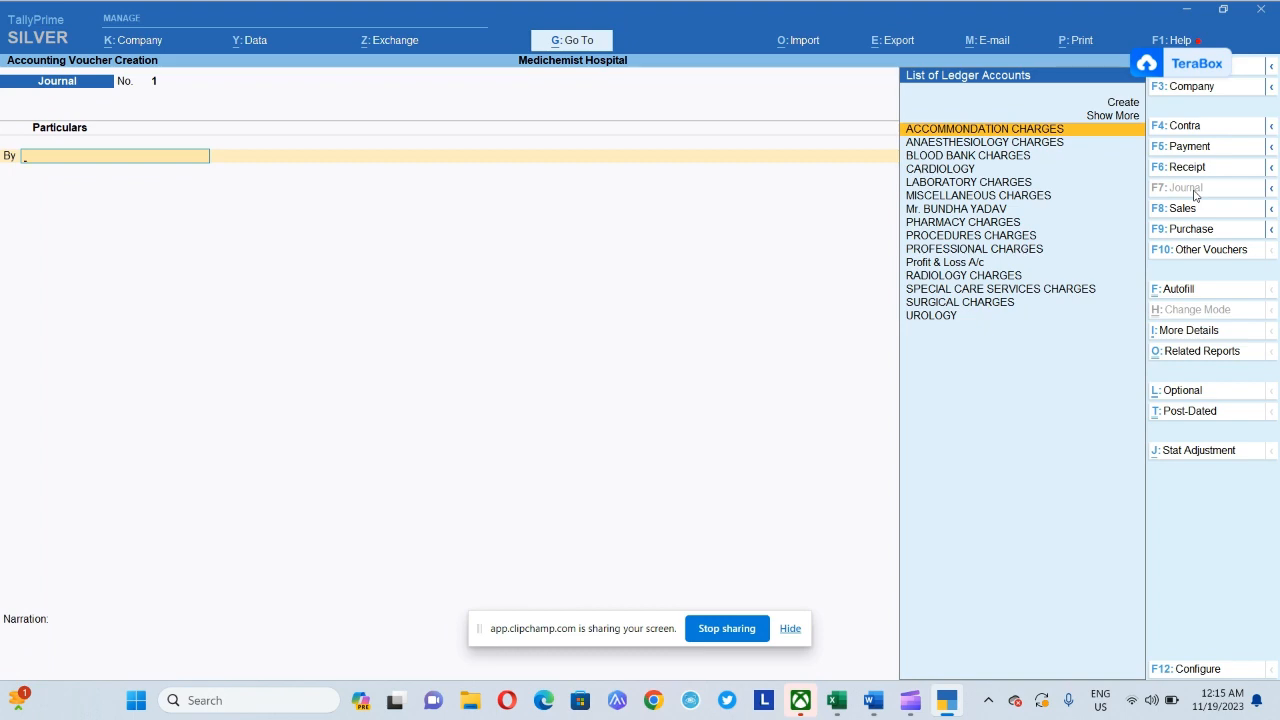
Try to copy the first patient's name from Excel into the By line of the TallyPrime journal voucher
key(alt+Tab)
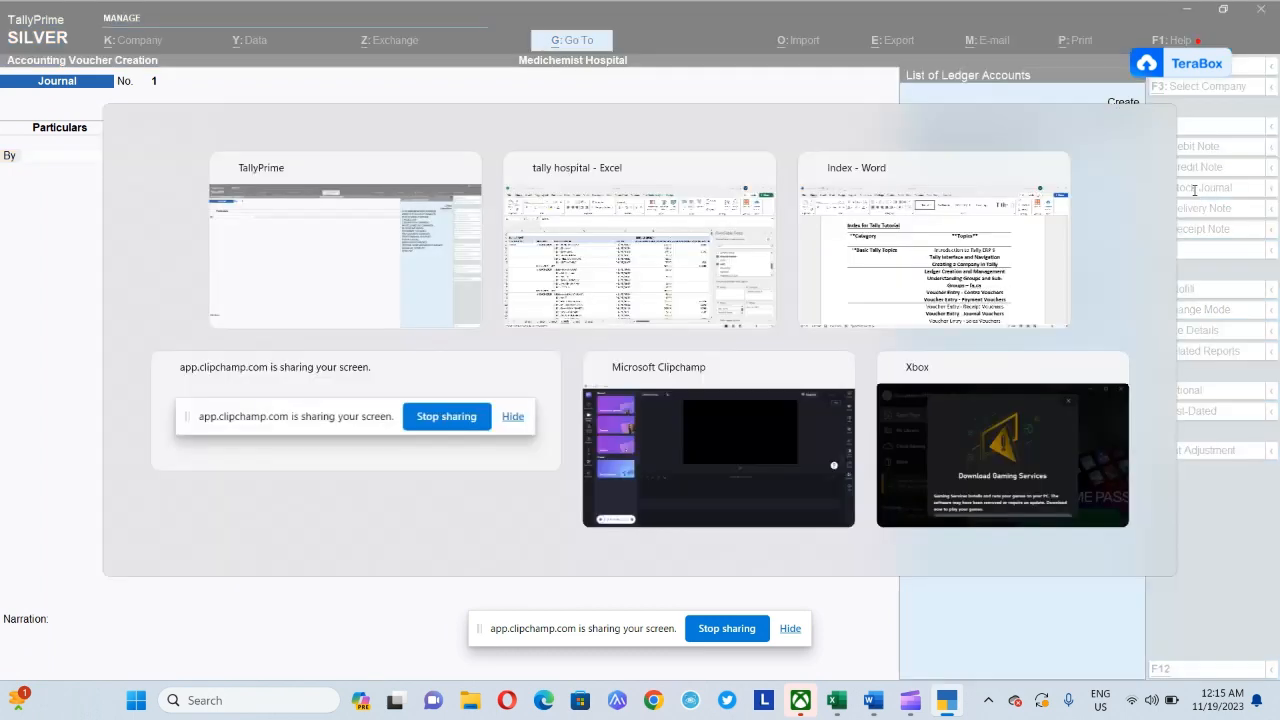
key(Left)
key(Left)
key(Left)
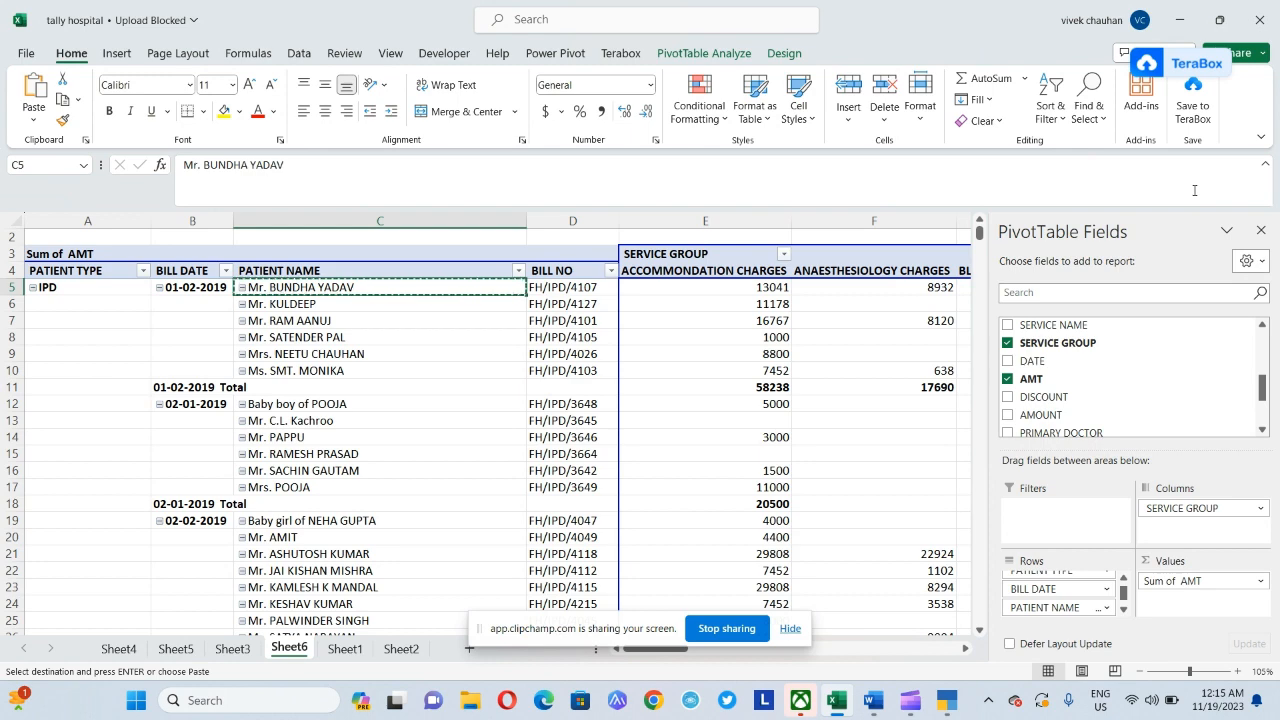
key(alt+Tab)
key(ctrl+v)
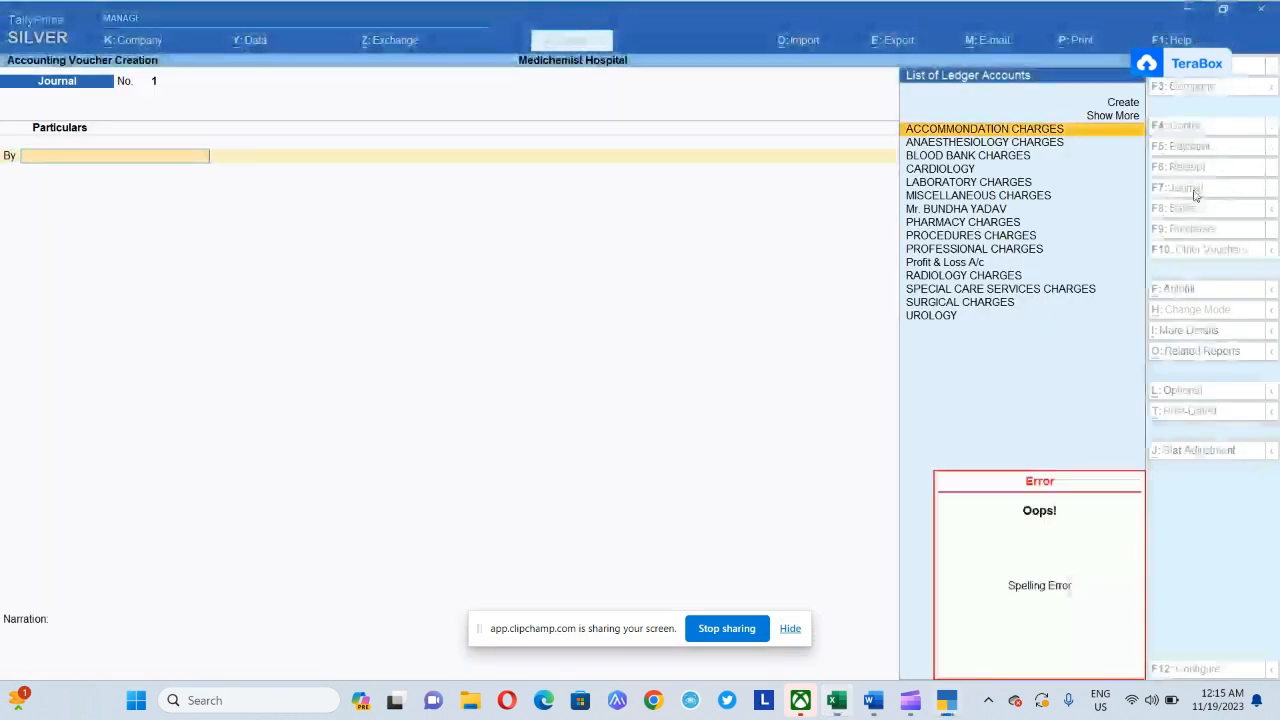
key(alt+Tab)
key(alt+Tab)
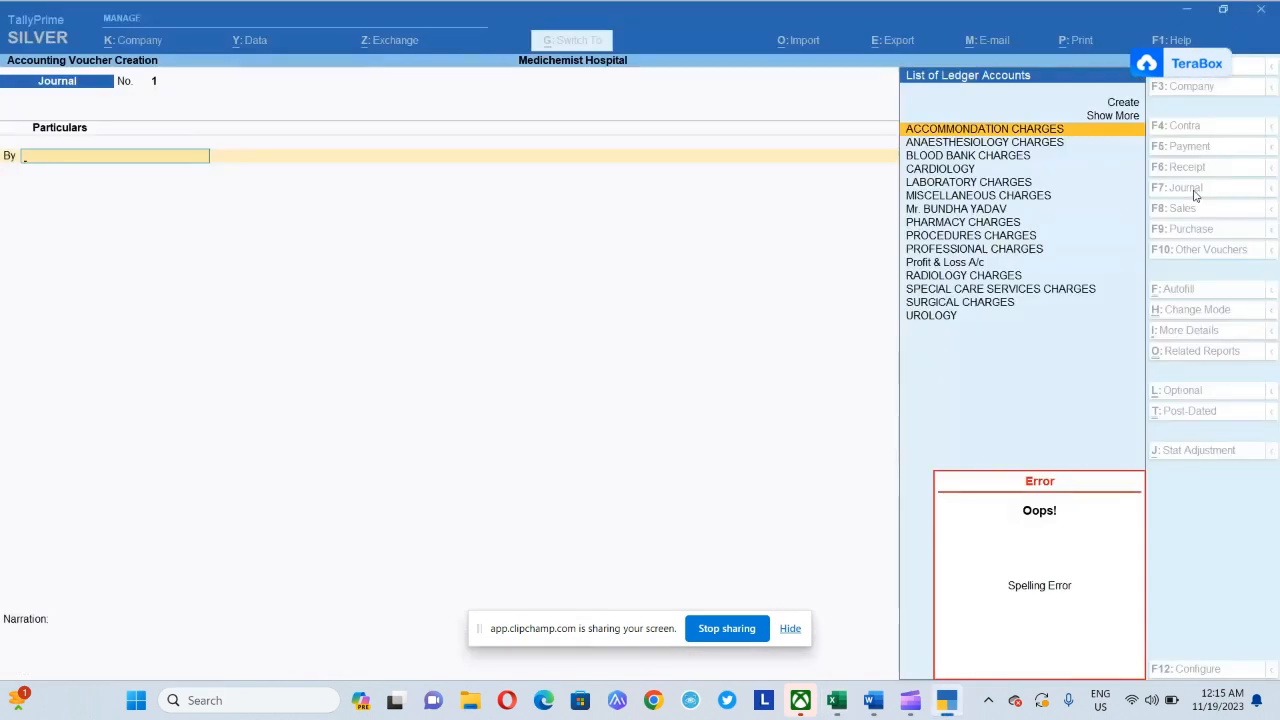
Look up the first patient's ledger by name for the journal voucher's By line
text(Bu)
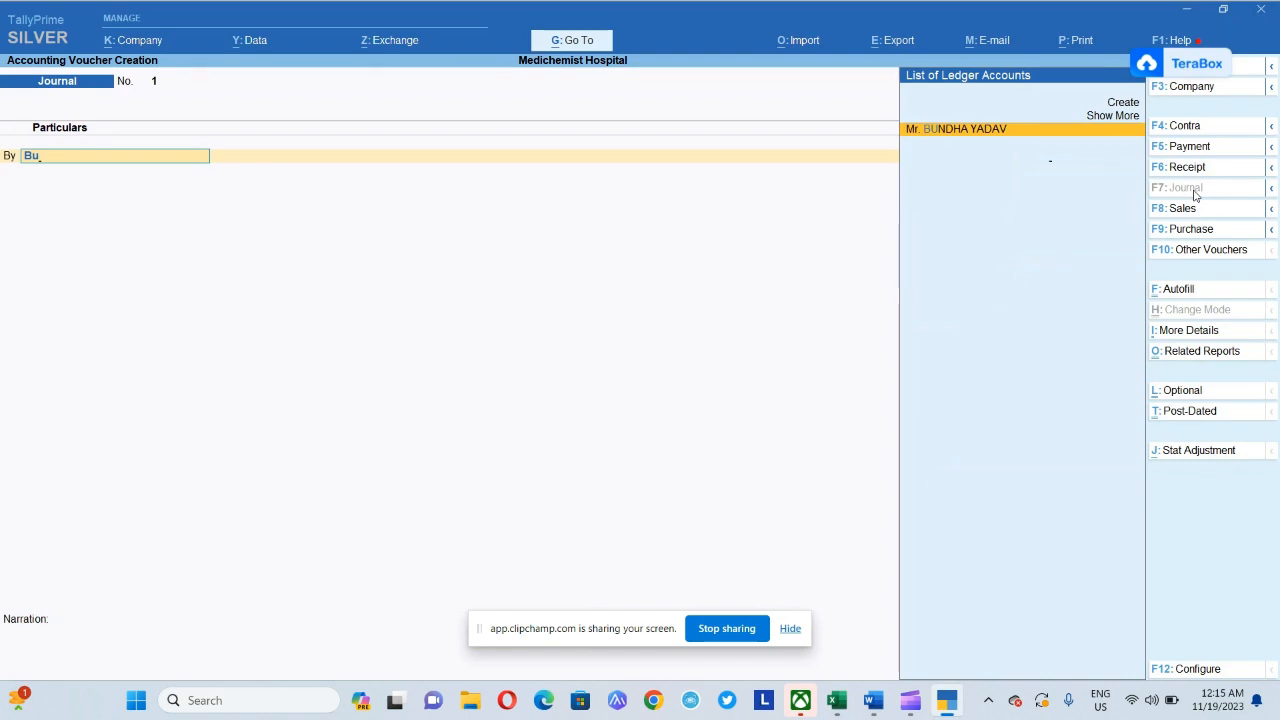